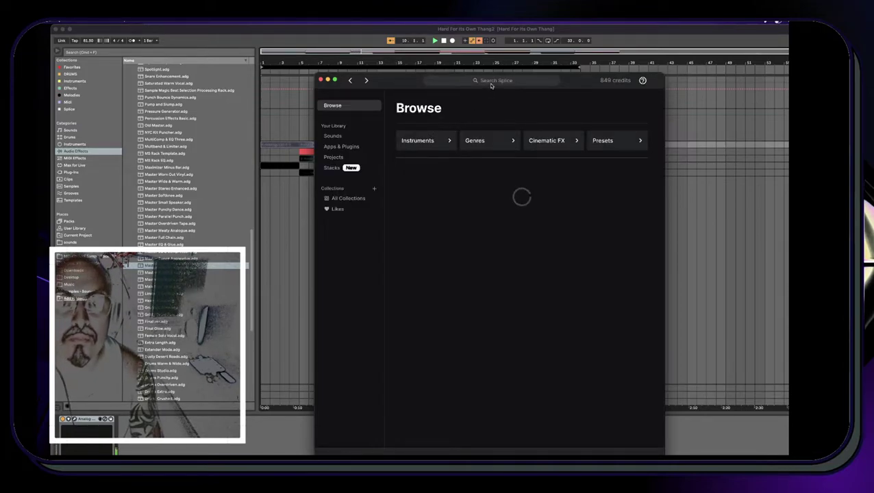
Search the Splice sample library for "shaker"
left_click(356, 147)
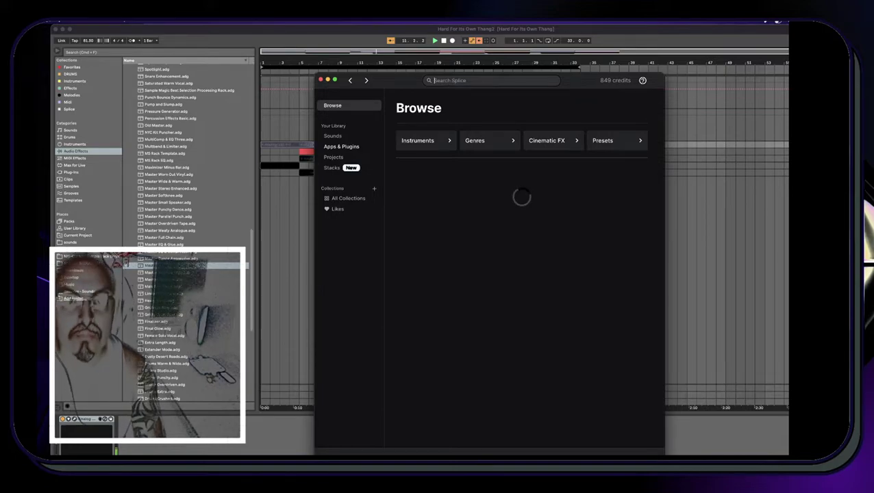
type("shaker")
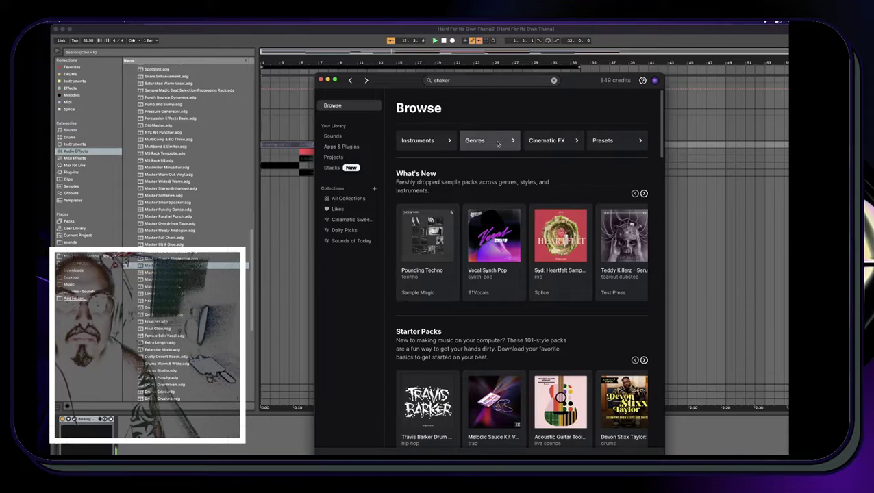
key("Return")
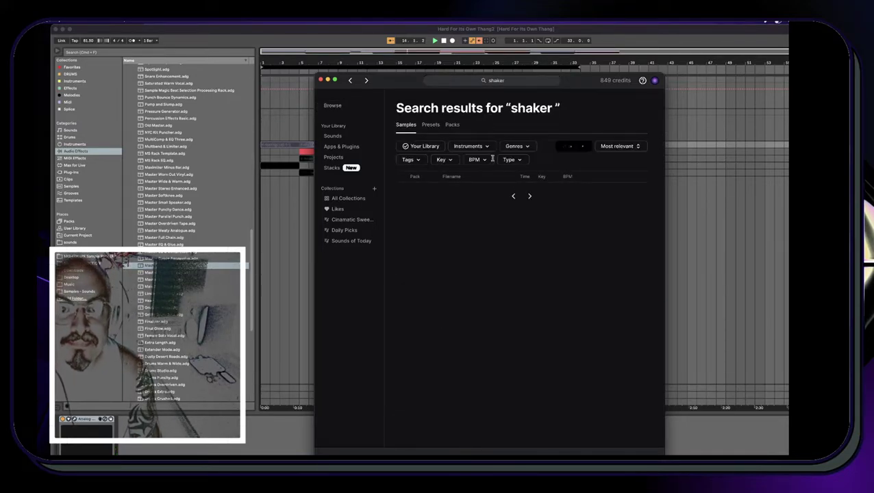
left_click(714, 242)
key("super+Tab")
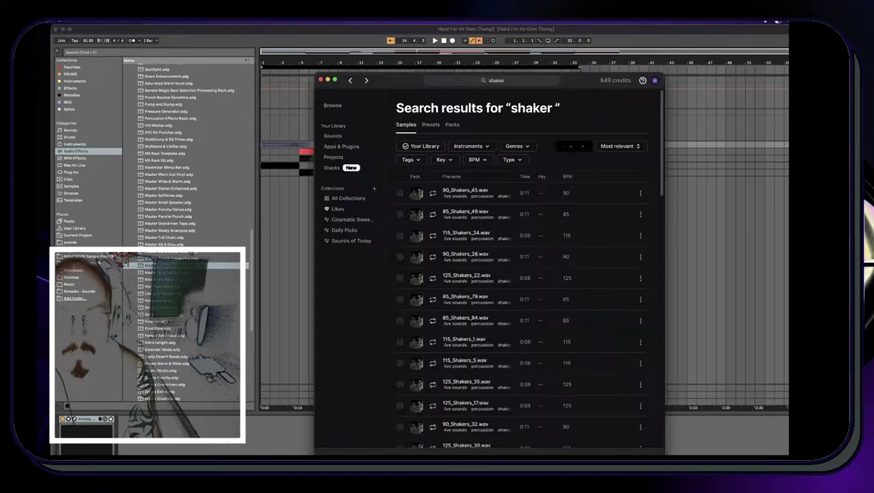
Filter the shaker search results to the Loops sample type
left_click(519, 160)
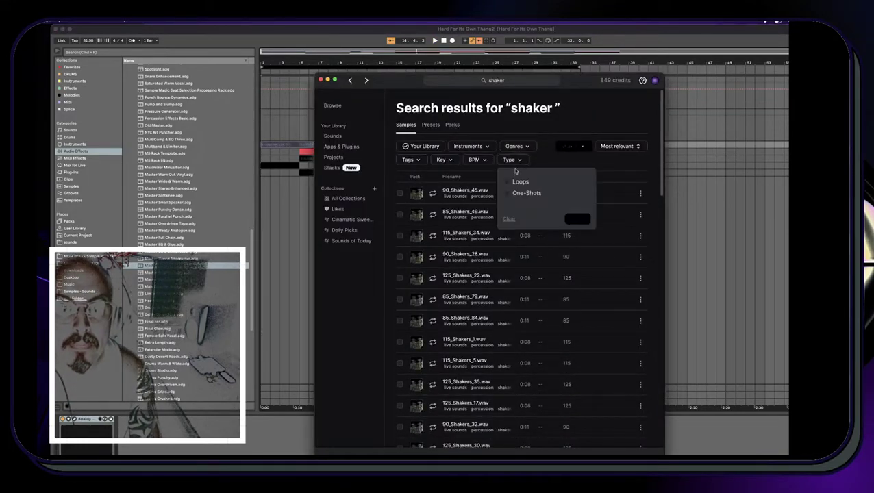
left_click(518, 182)
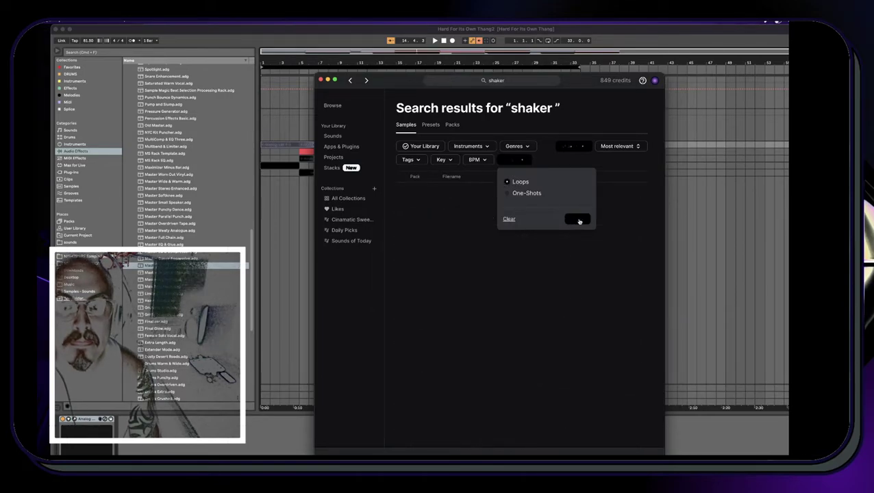
left_click(579, 220)
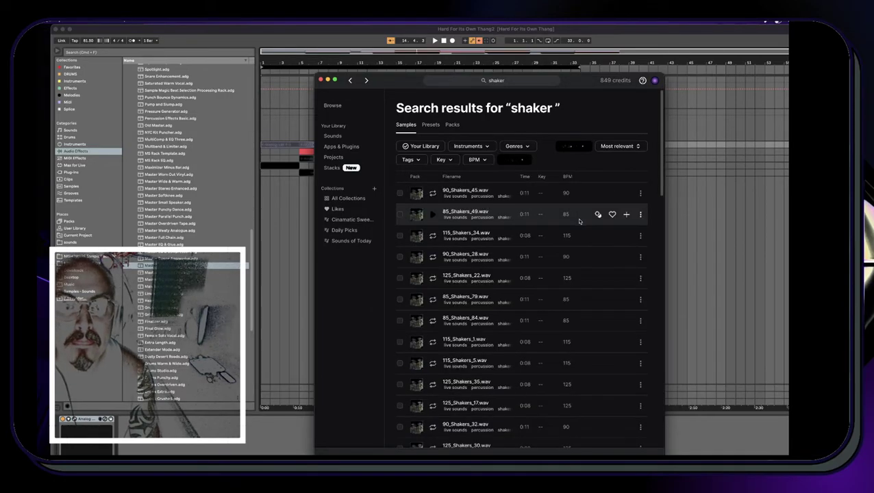
Preview 90_Shakers_45.wav, uncover the arrangement behind the Splice window and add the sample to the library
left_click(431, 194)
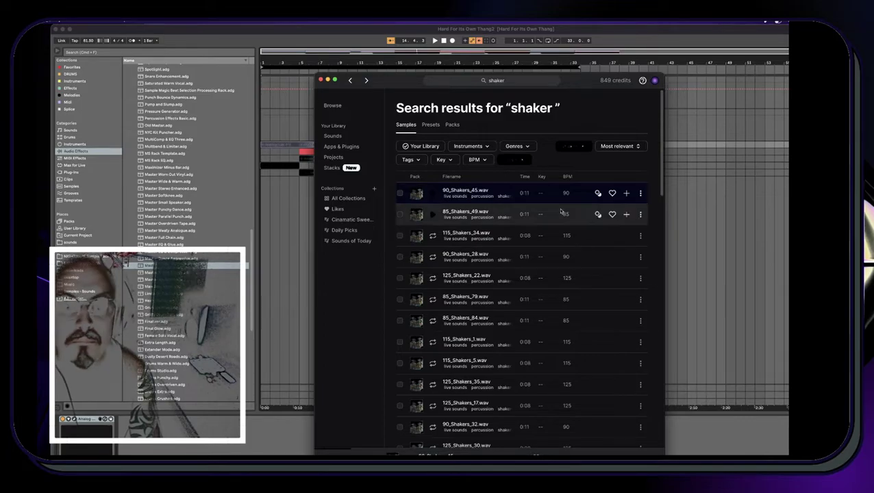
left_click_drag(579, 82, 752, 82)
left_click(770, 192)
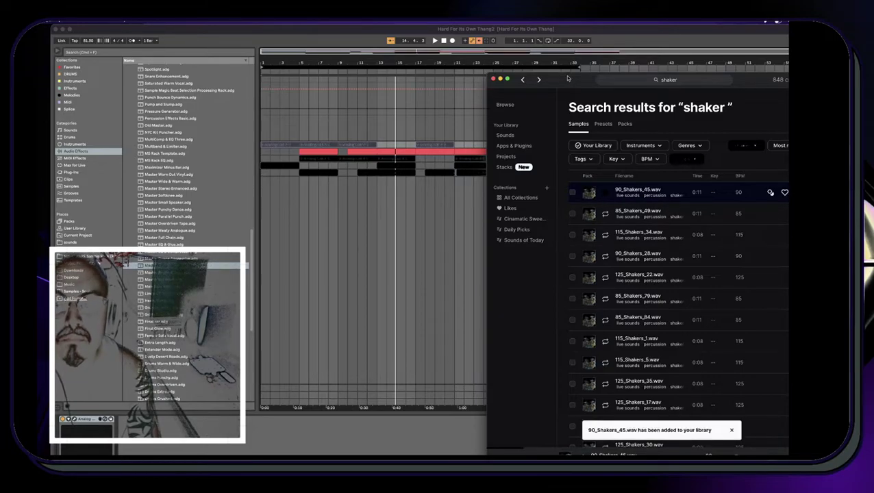
Bring 90_Shakers_45.wav into the Ableton Live arrangement on a new track below the drums, starting at bar 5
left_click_drag(567, 78, 639, 71)
left_click(660, 185)
left_click_drag(659, 185, 344, 204)
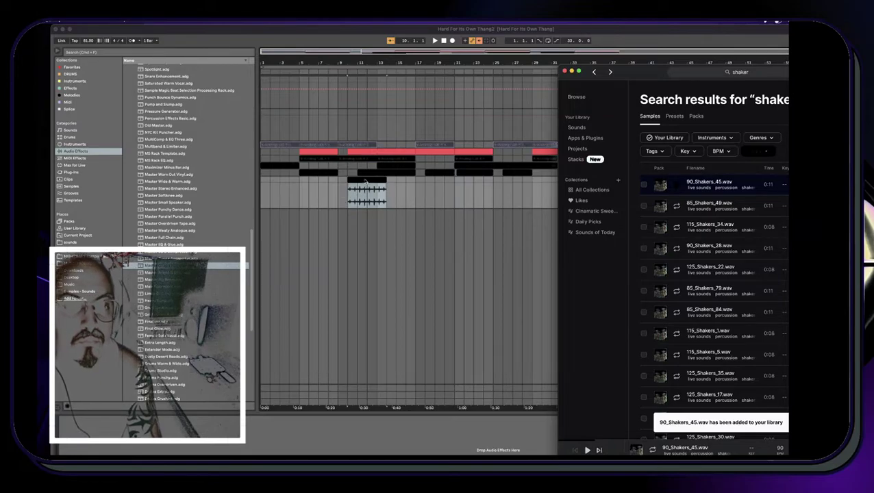
left_click(306, 186)
left_click_drag(350, 184, 314, 192)
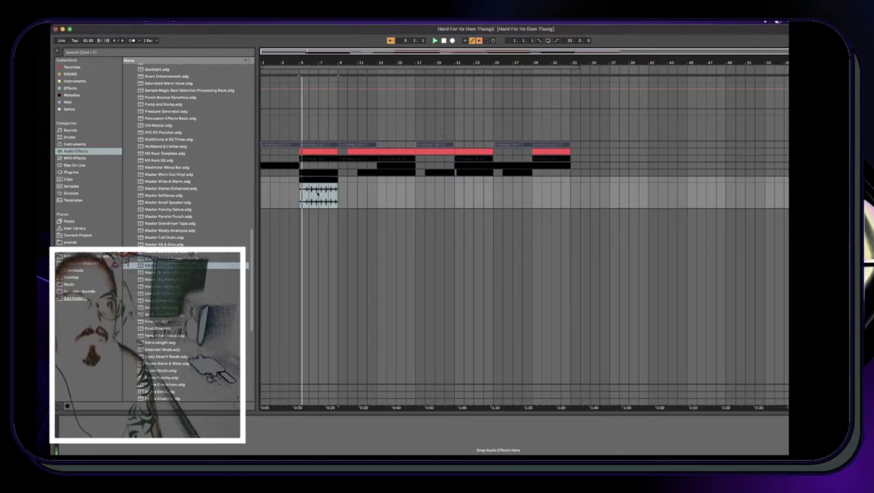
Extract the groove from the Drums track's clip in Session View, and return to the arrangement
key("Tab")
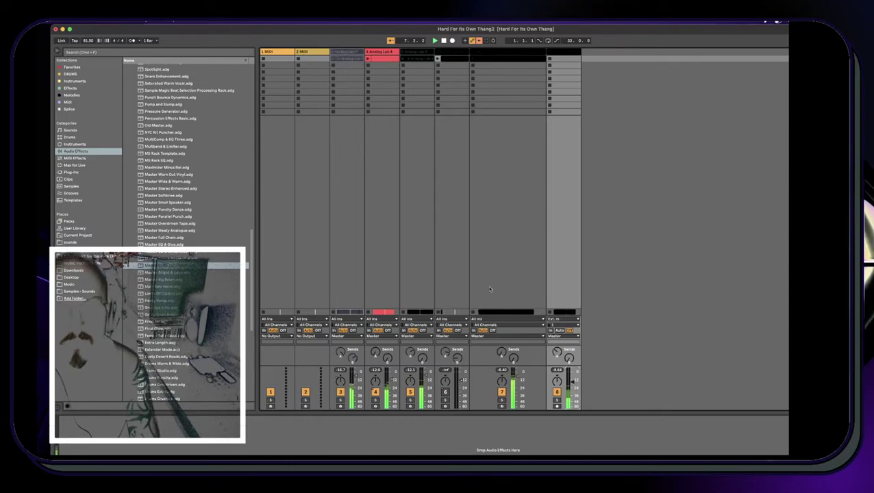
left_click(495, 52)
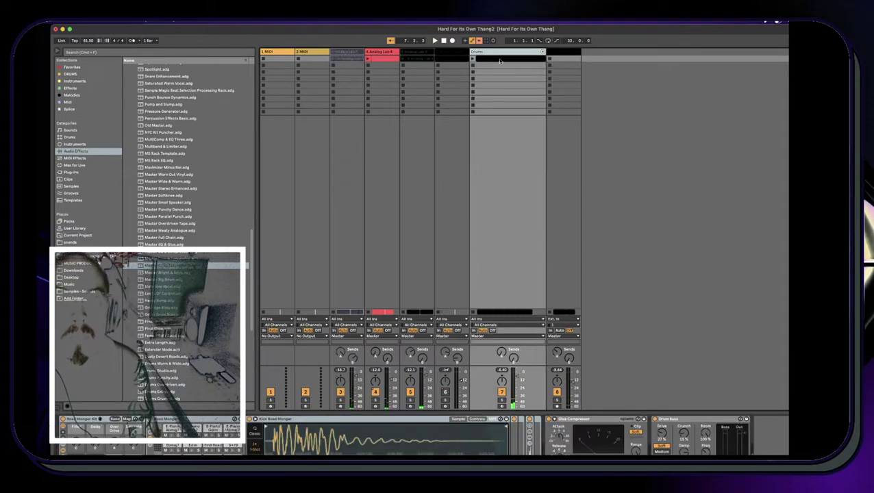
right_click(500, 61)
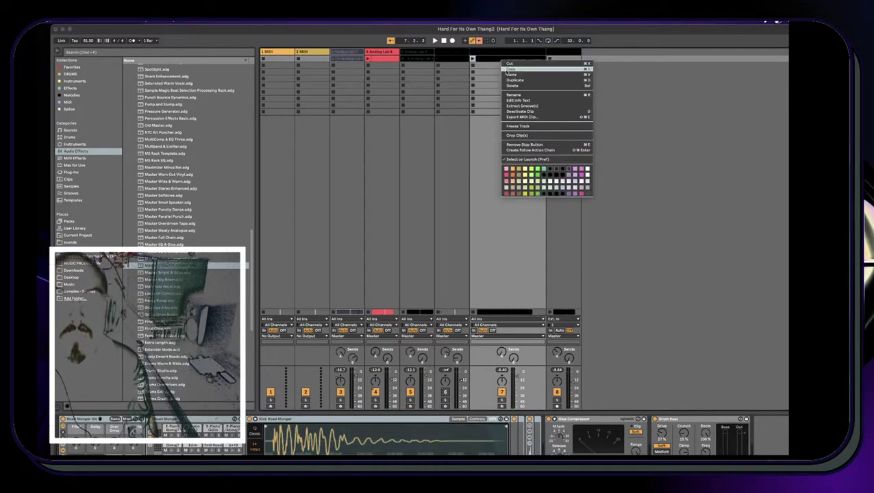
left_click(513, 107)
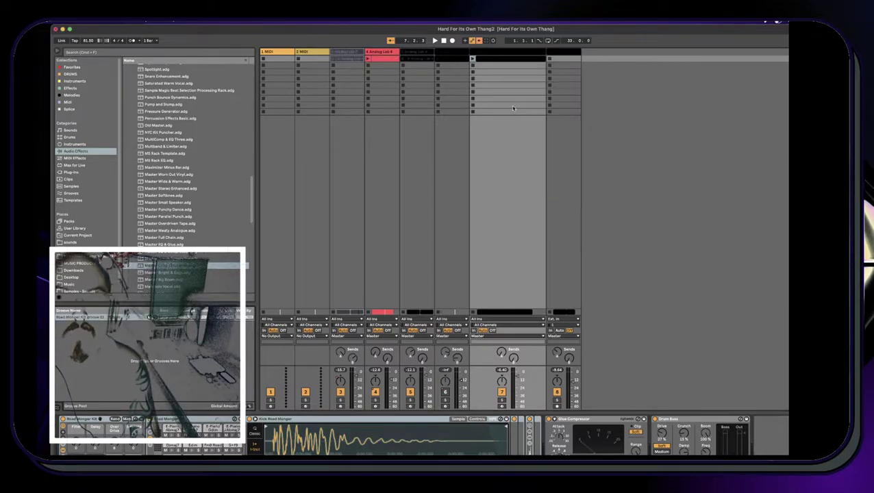
left_click(562, 53)
key("Tab")
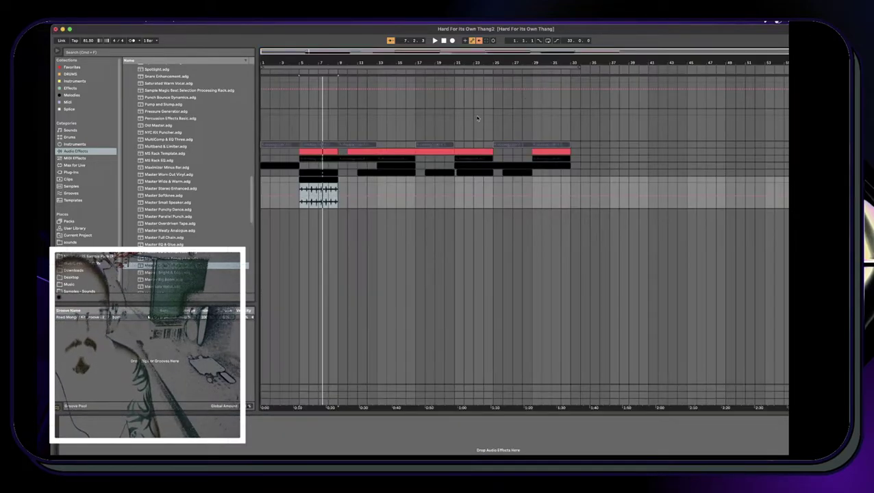
right_click(322, 180)
left_click(318, 180)
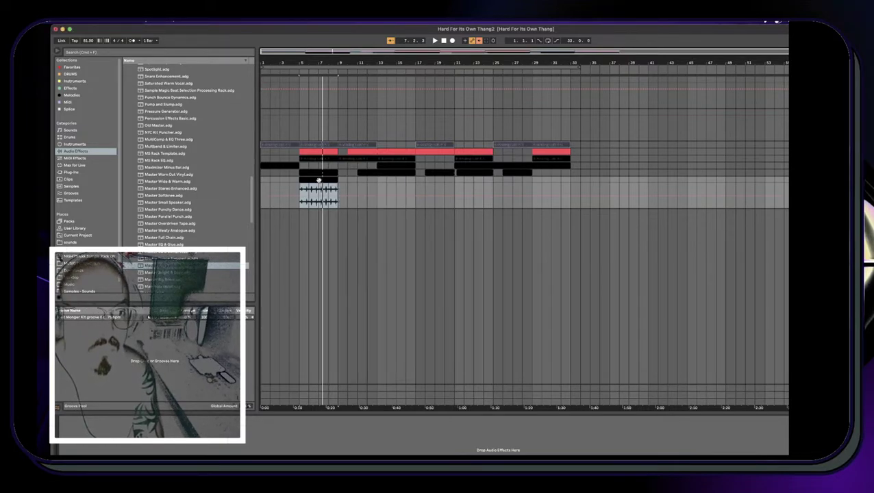
right_click(319, 181)
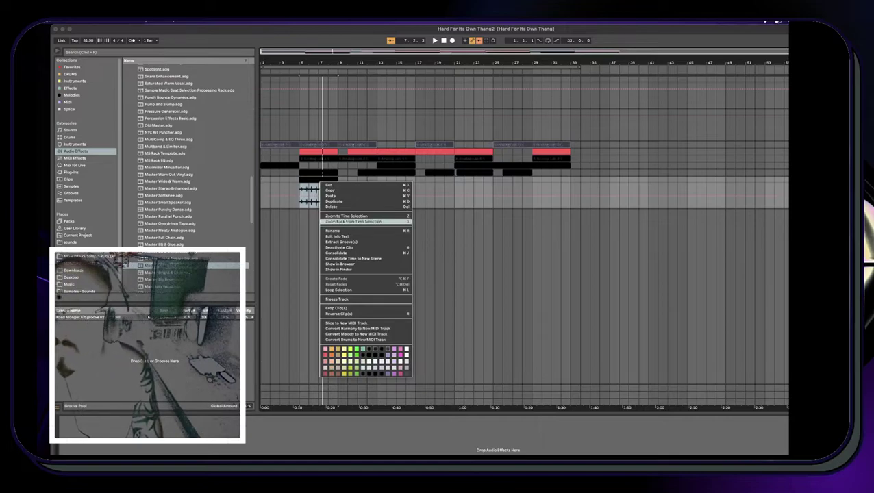
left_click(353, 222)
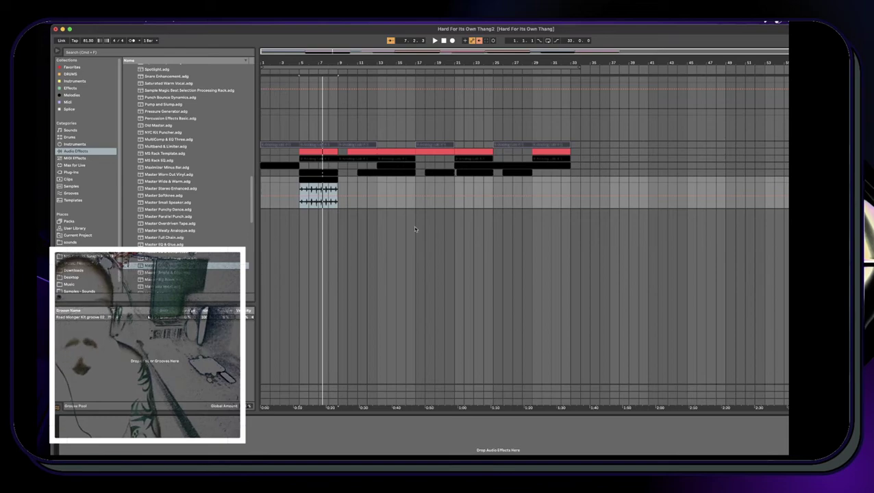
Apply the extracted Road Monger Kit groove 02 to the 90_Shakers_45 clip
left_click(93, 318)
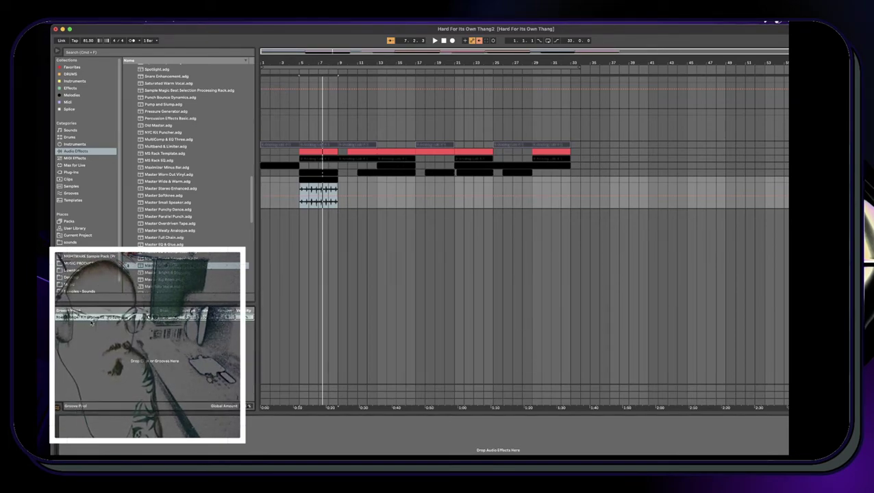
left_click_drag(247, 274, 318, 193)
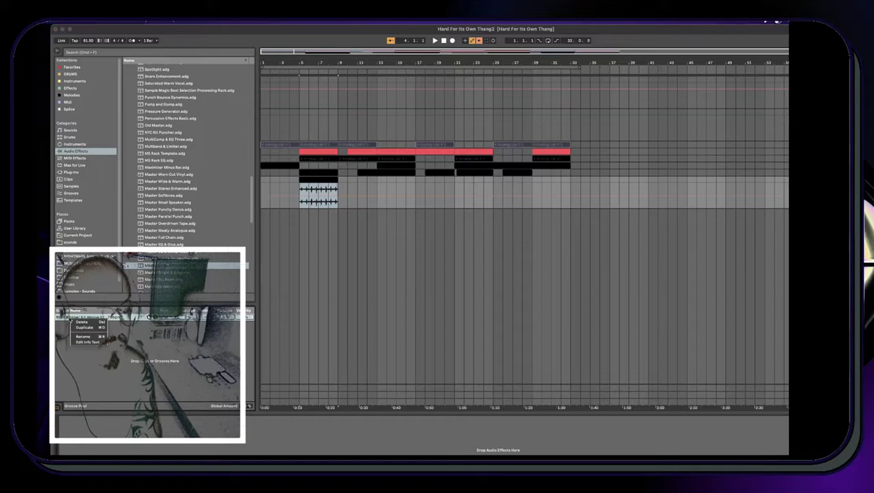
double_click(319, 179)
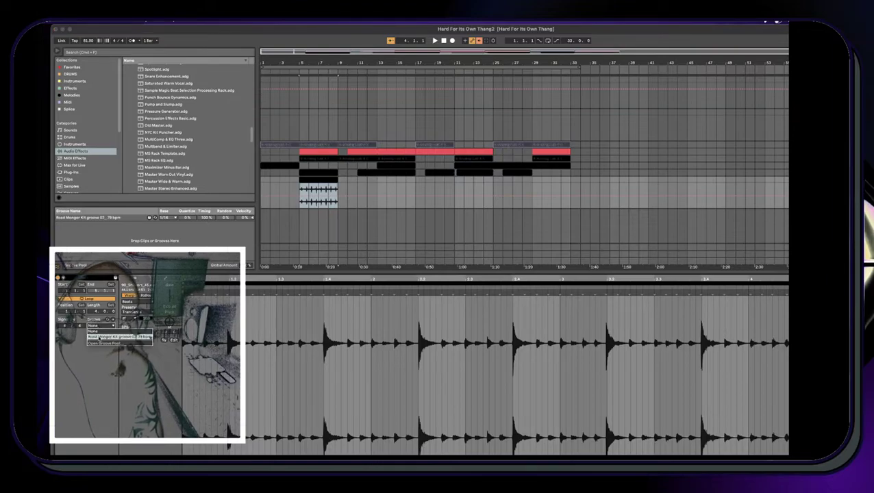
left_click(99, 337)
Play the section from bar 5 with the grooved shaker loop, checking it in both the arrangement and the mixer
key("space")
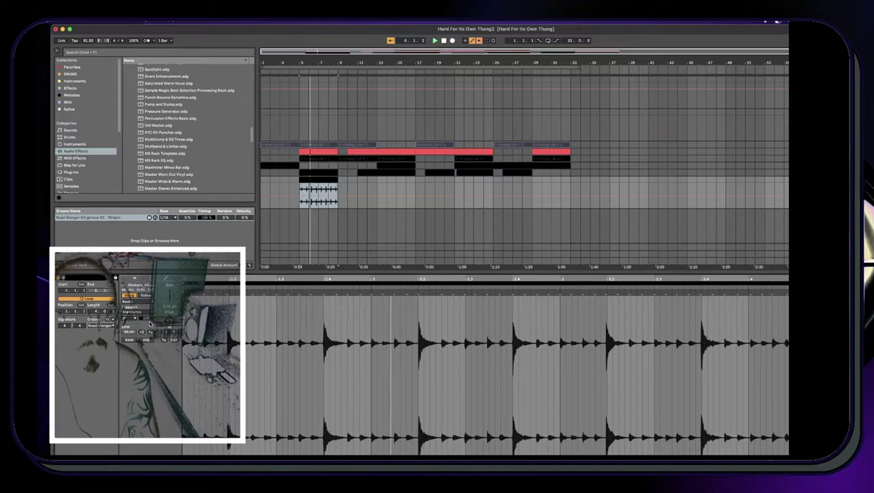
key("Tab")
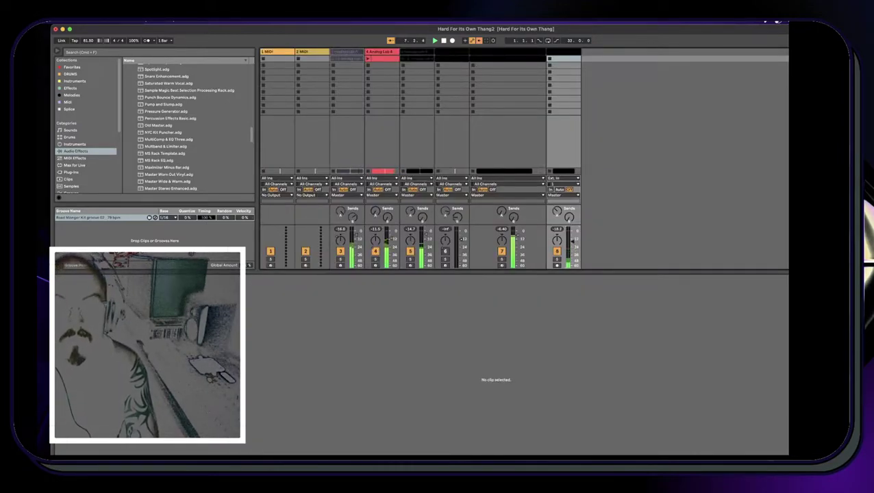
key("Tab")
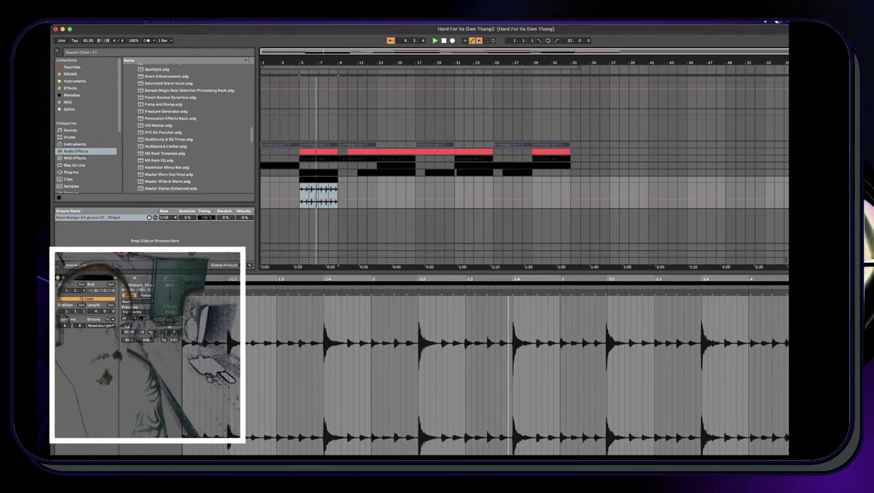
key("Tab")
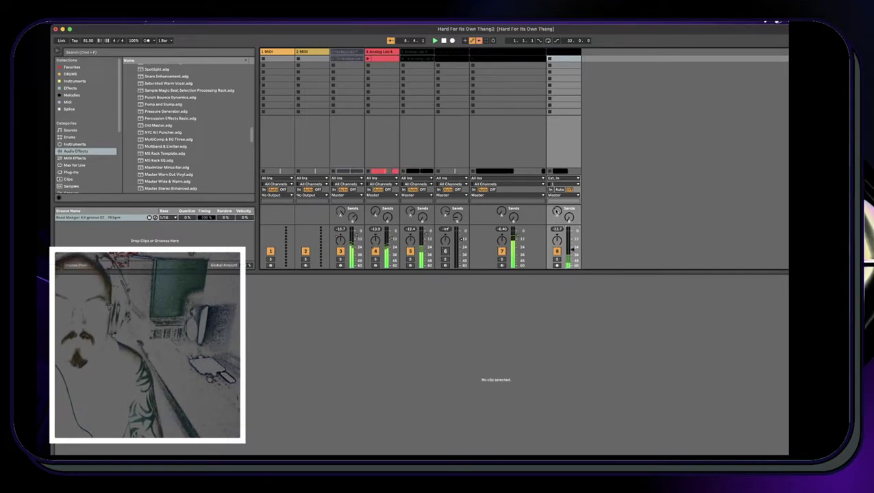
key("Tab")
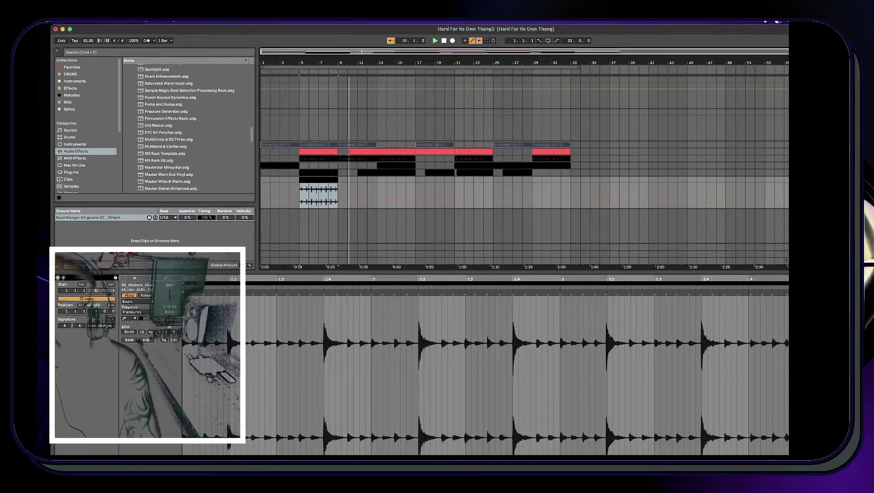
key("space")
key("space")
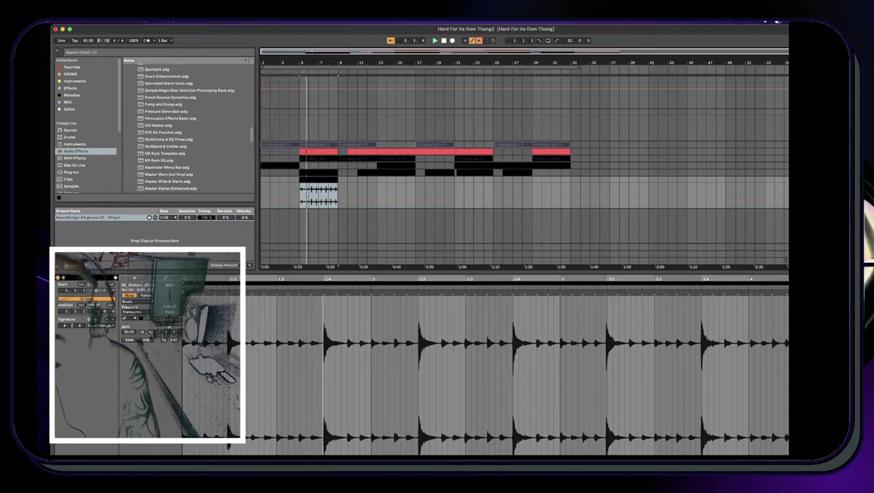
key("Tab")
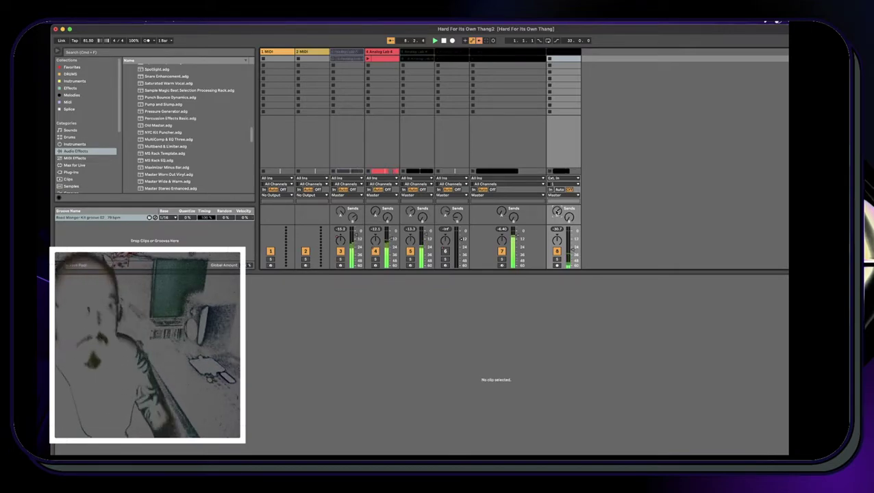
left_click(79, 150)
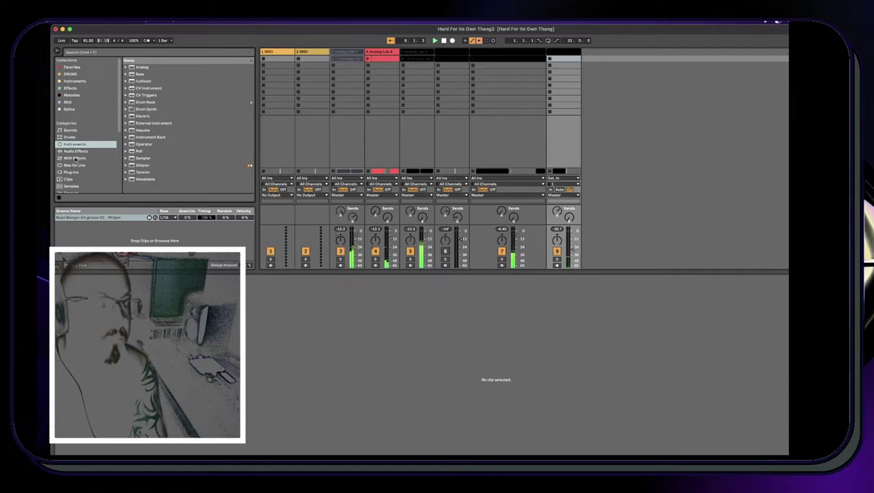
left_click(77, 159)
scroll(78, 158, "down", 3)
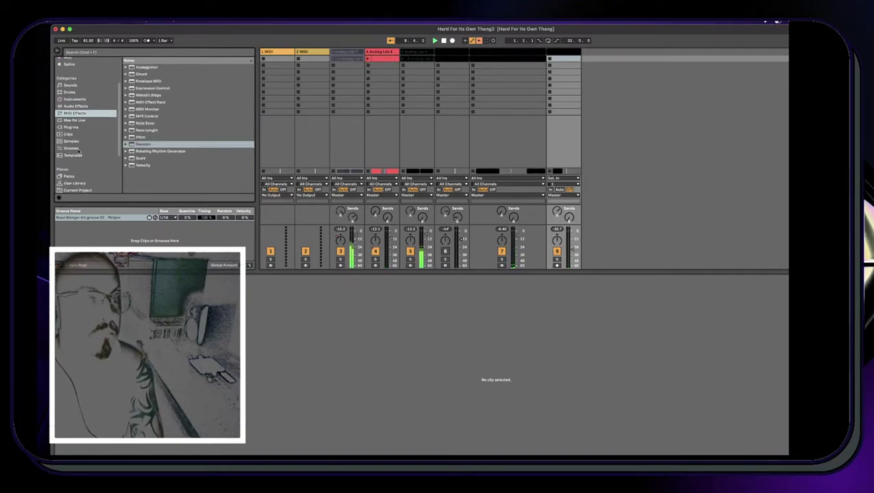
scroll(78, 133, "down", 3)
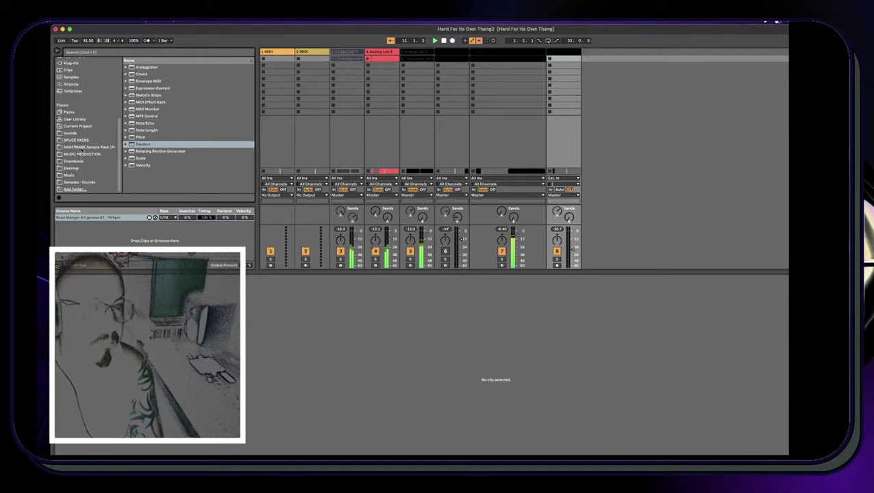
Save the Live Set
left_click(76, 22)
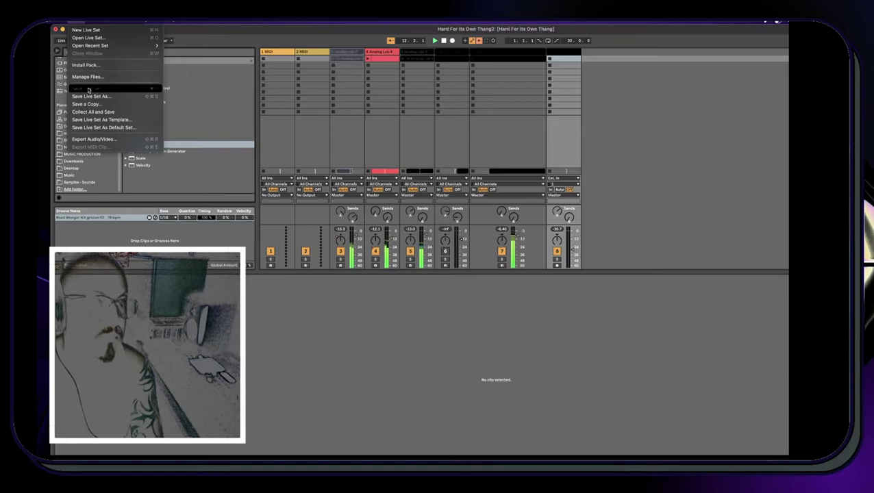
left_click(88, 89)
scroll(75, 137, "up", 5)
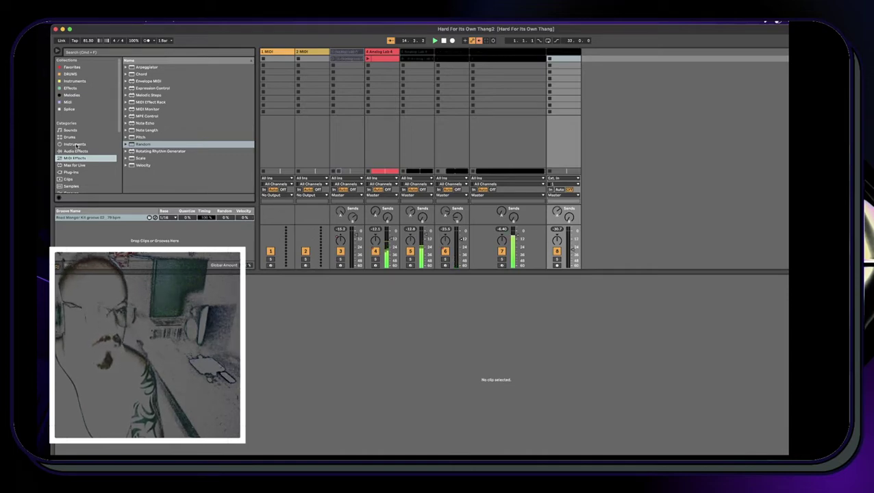
scroll(76, 145, "down", 8)
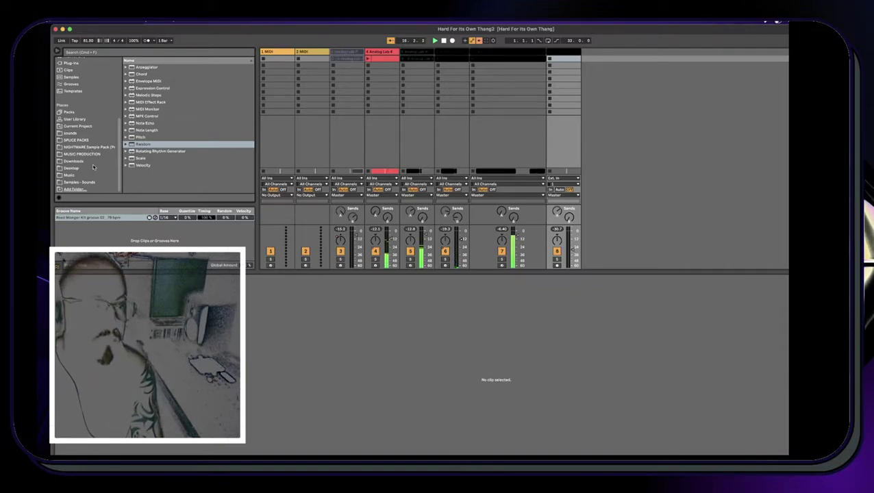
Browse the installed plug-ins and expand the VST3 manufacturer folders
scroll(89, 142, "up", 8)
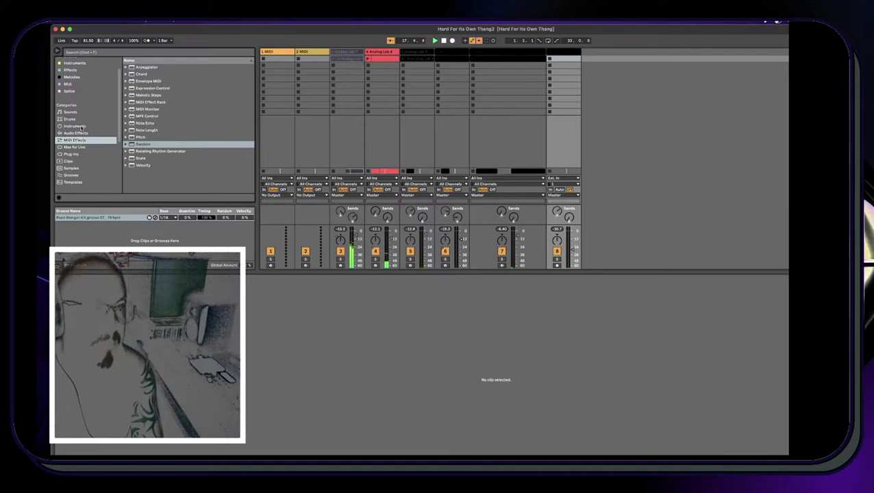
left_click(74, 22)
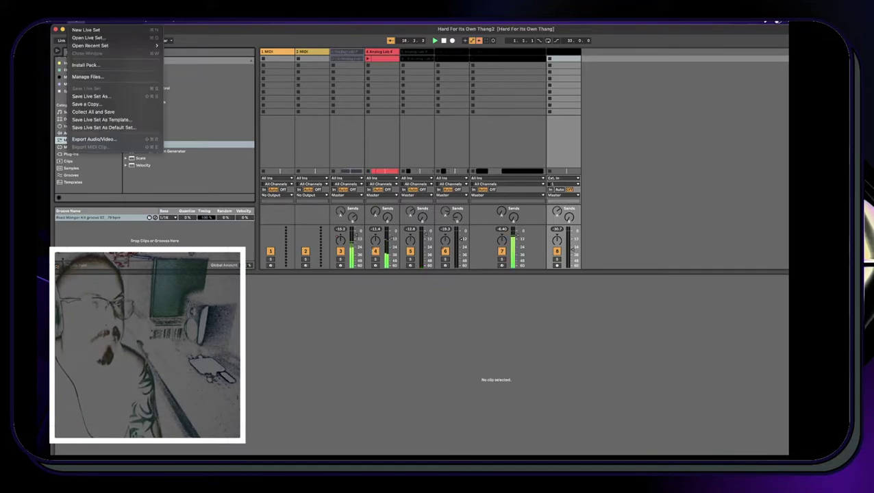
left_click(67, 153)
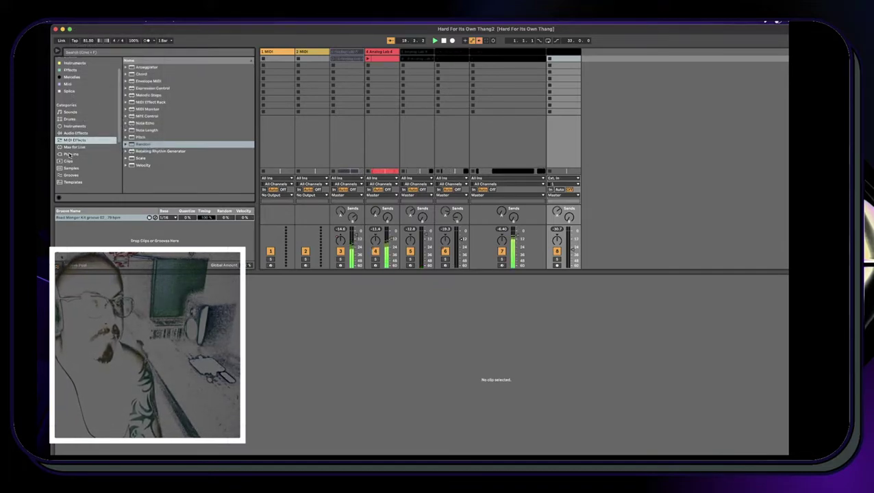
left_click(69, 154)
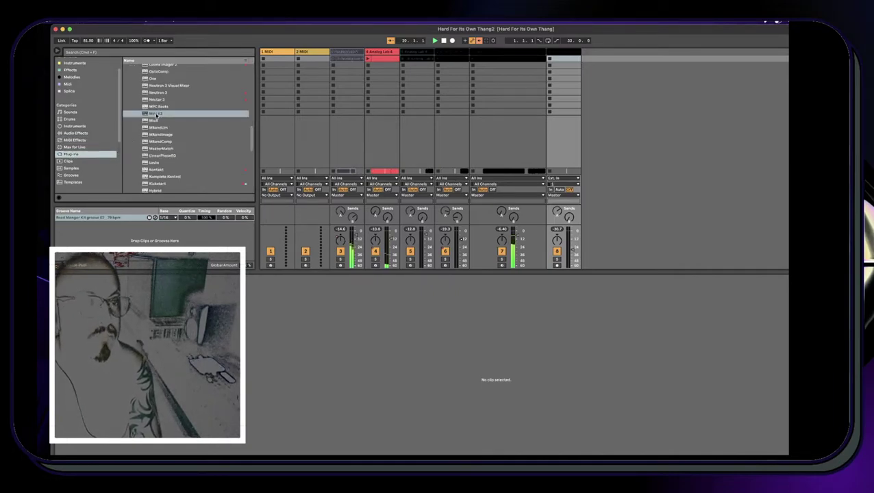
scroll(156, 174, "down", 5)
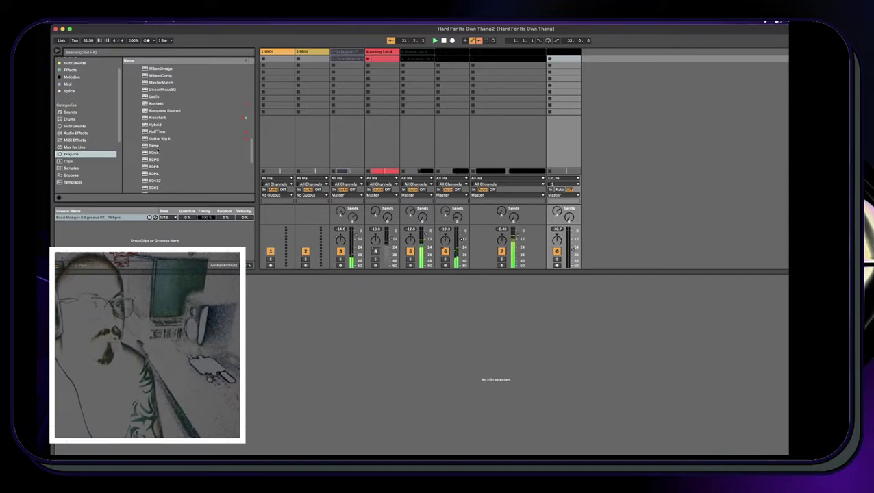
scroll(159, 165, "up", 8)
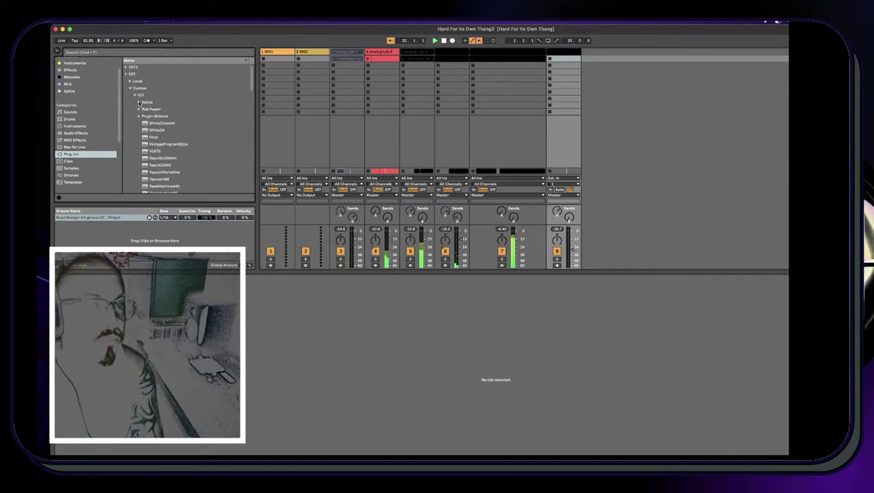
left_click(135, 96)
left_click(126, 69)
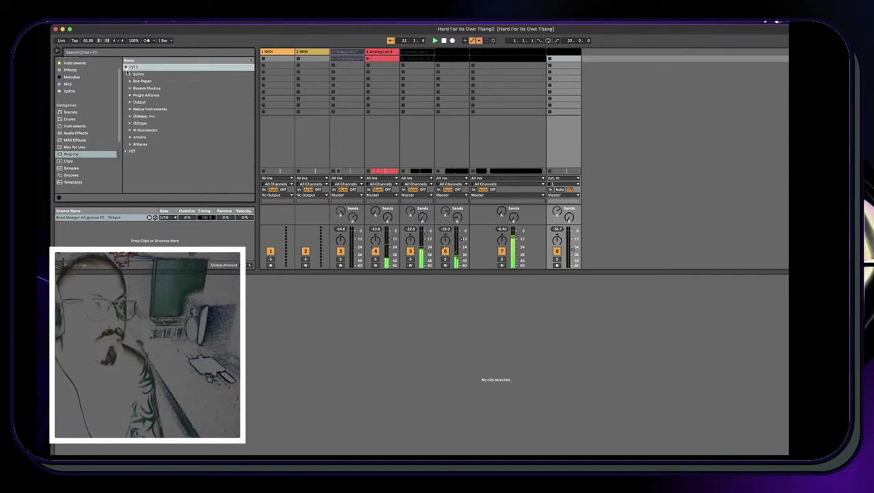
Load Arturia's Stage-73 V2 on a new MIDI track and close the instrument's window
left_click(130, 138)
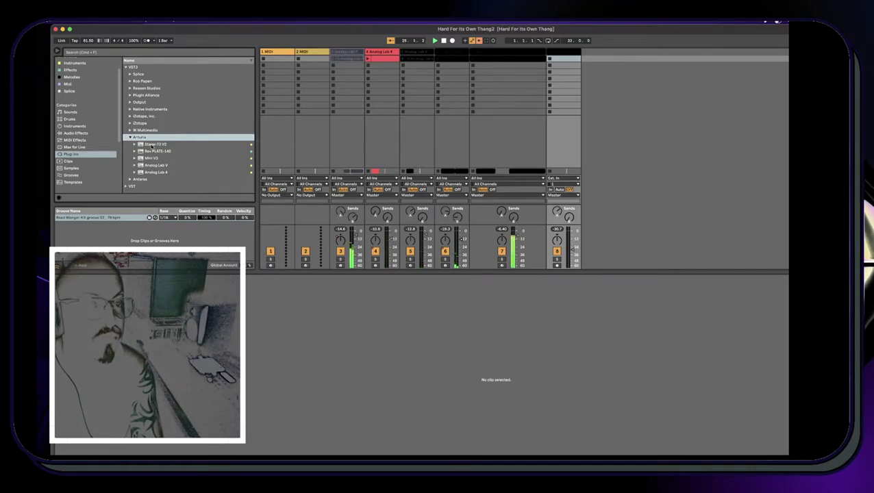
left_click(152, 145)
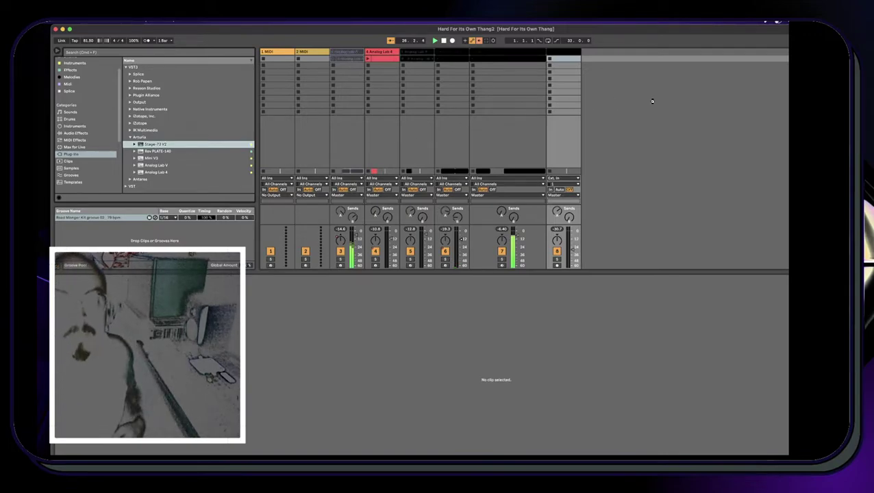
left_click_drag(654, 104, 654, 101)
left_click_drag(654, 101, 654, 101)
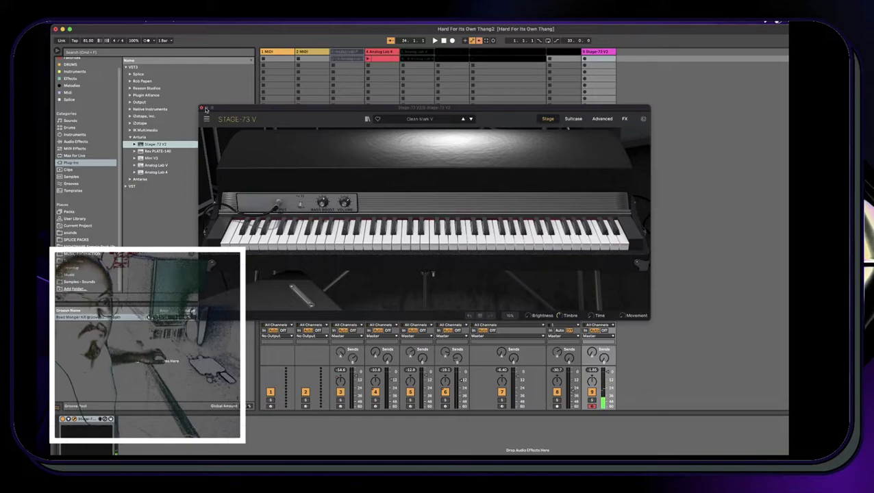
left_click(201, 108)
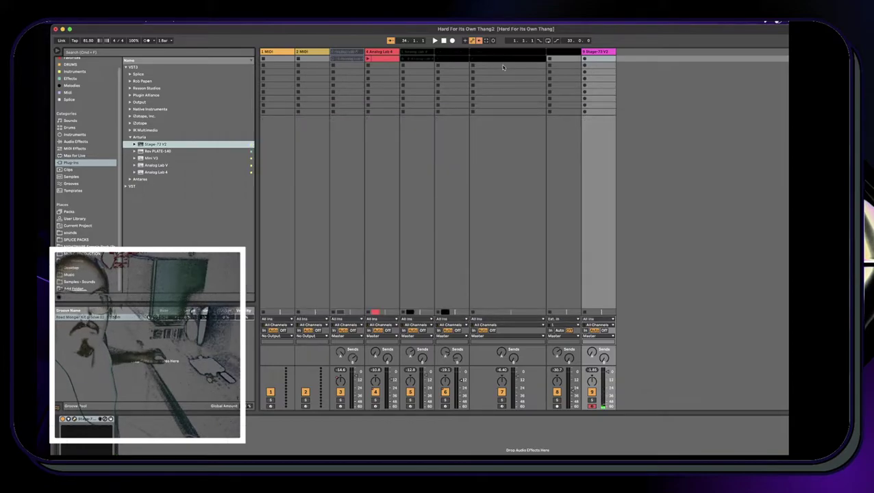
Record a chord clip in the first Stage-73 V2 slot and add an A2 note spanning its opening chord
left_click(585, 60)
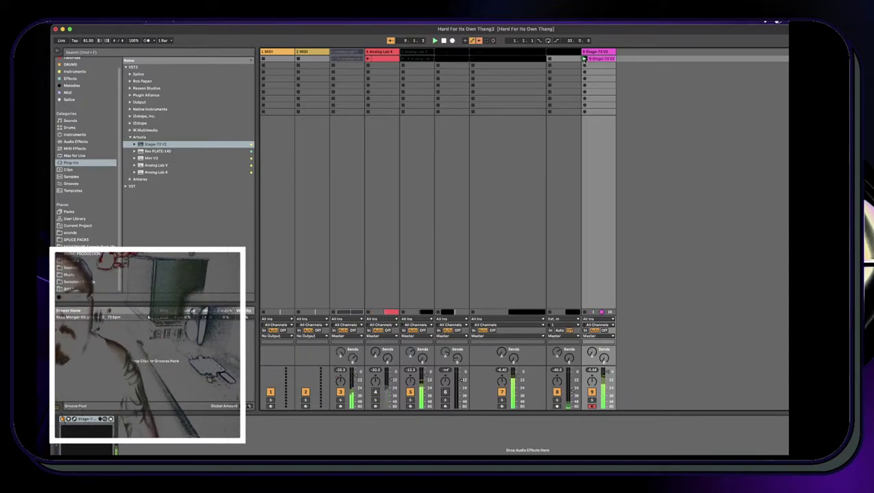
left_click(598, 59)
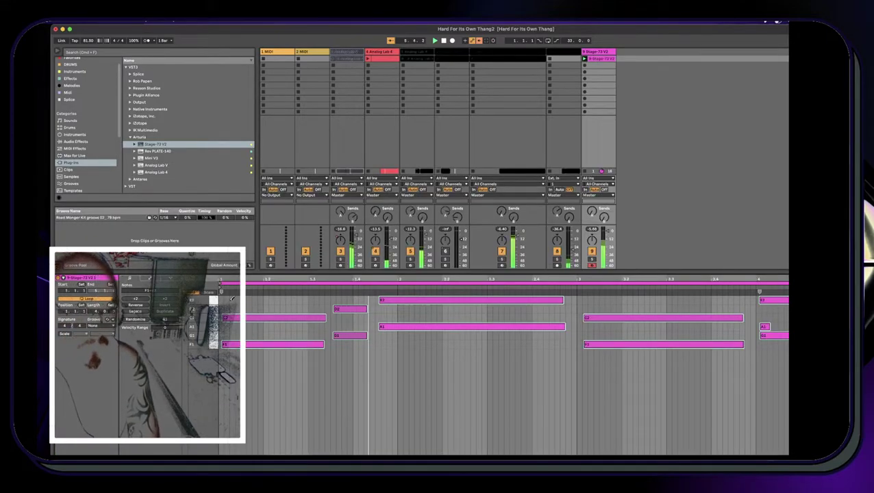
left_click(195, 293)
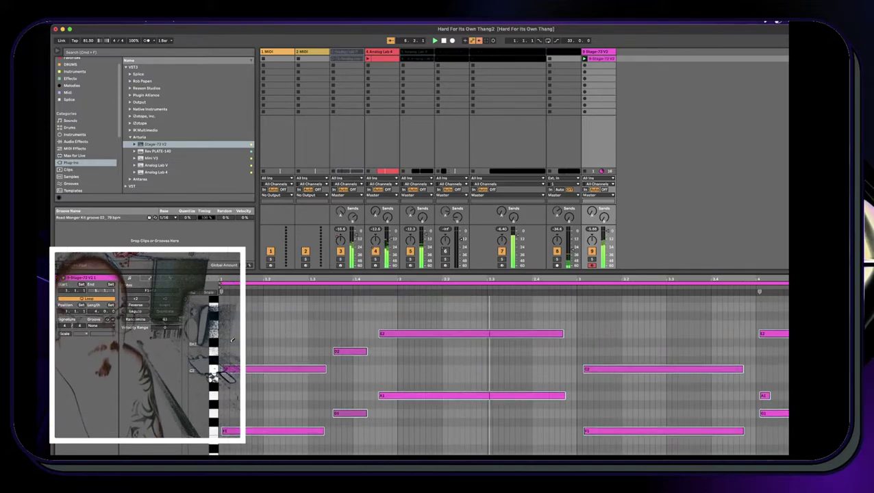
scroll(232, 340, "up", 2)
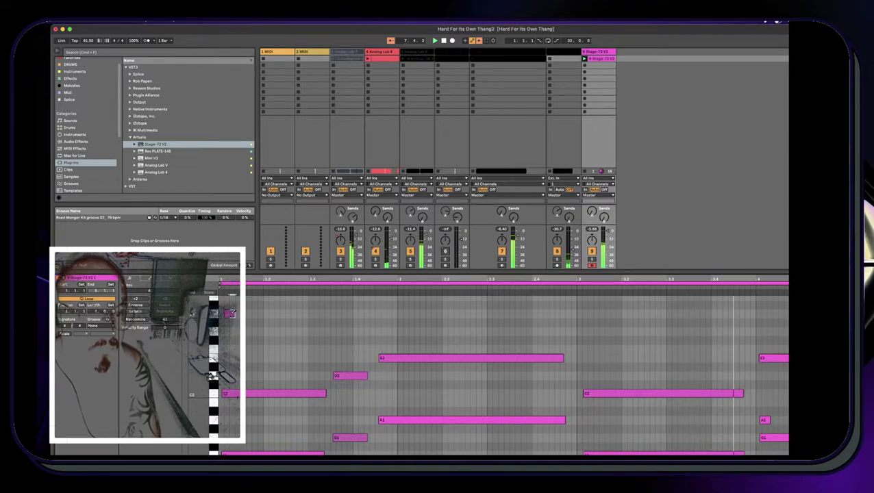
left_click_drag(228, 314, 324, 315)
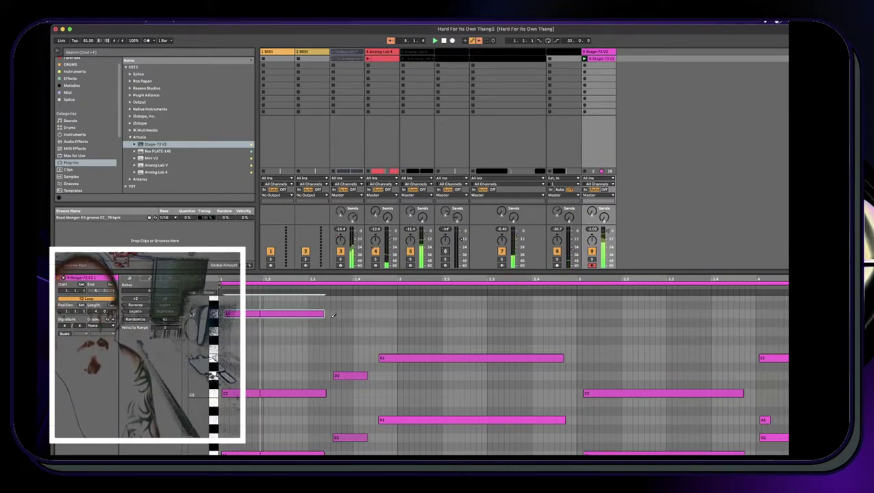
scroll(333, 315, "up", 2)
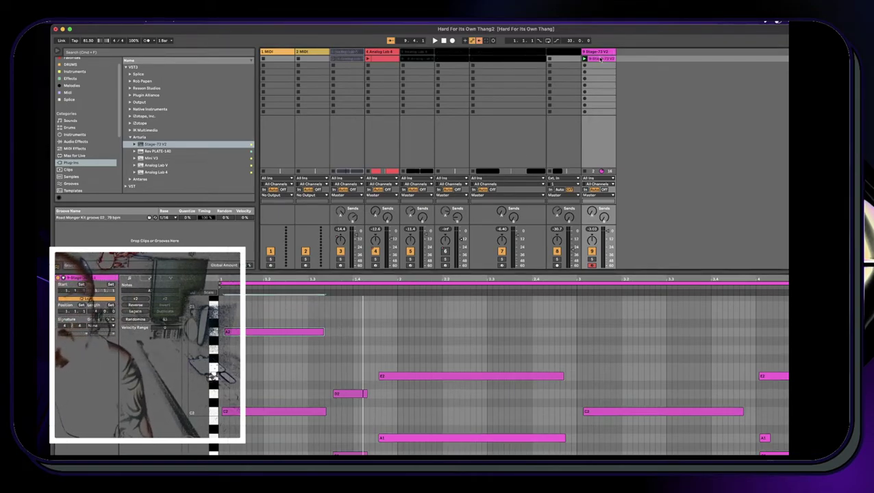
Move the recorded Stage-73 V2 clip down to the sixth slot and record a new chord take in the first slot
left_click_drag(602, 68, 601, 91)
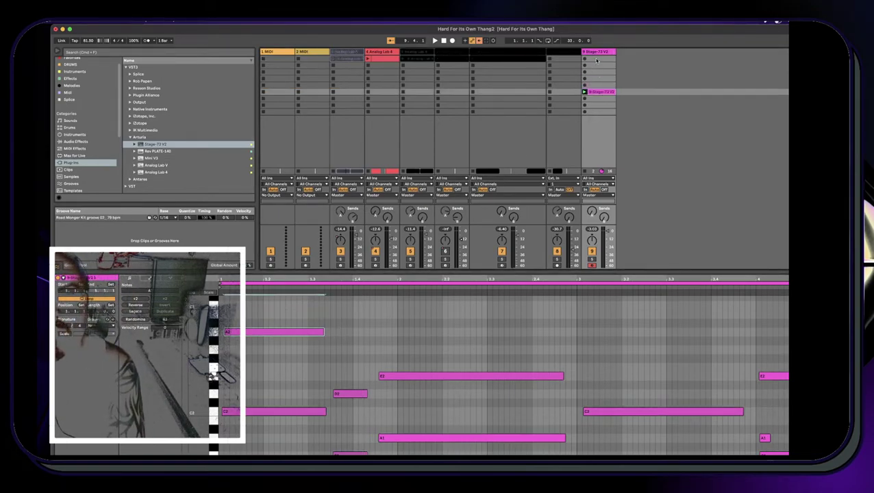
left_click(596, 60)
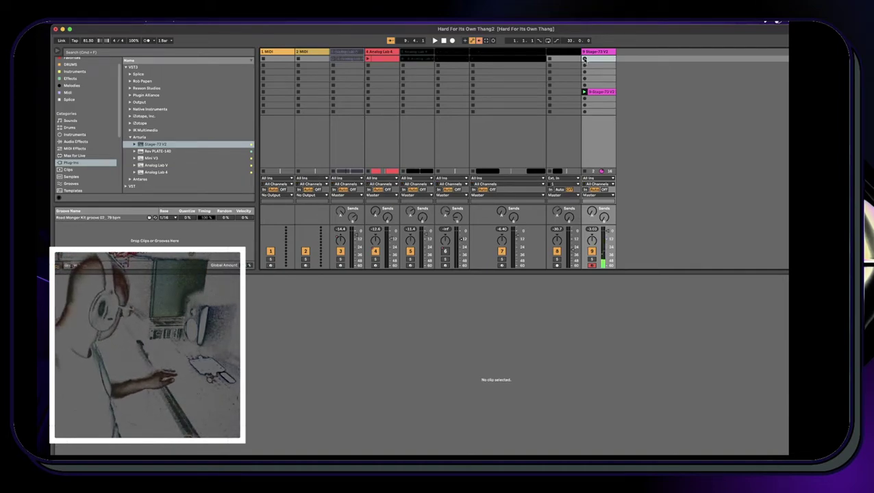
left_click(584, 59)
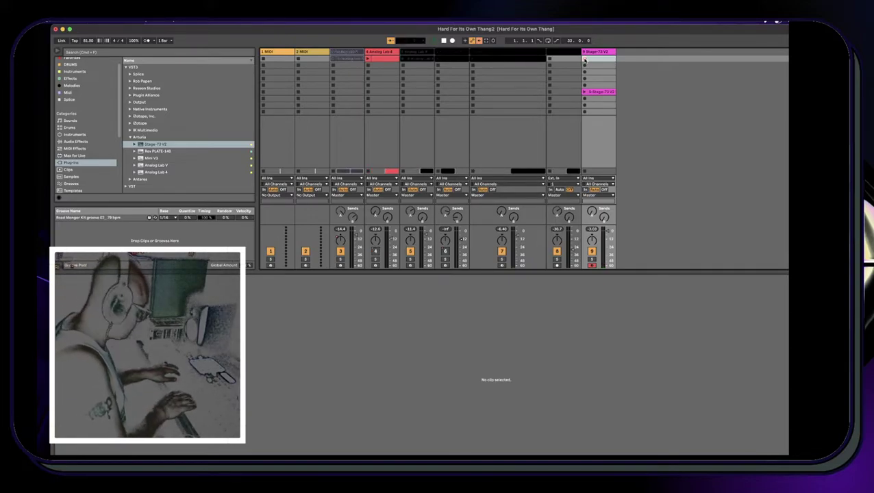
left_click(585, 59)
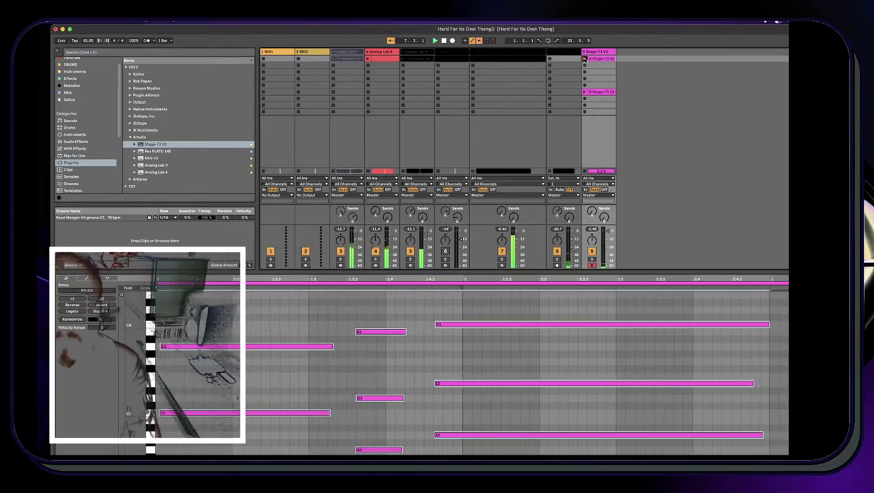
Restart playback and shorten the new chord clip's loop to end at bar 3
key("space")
key("space")
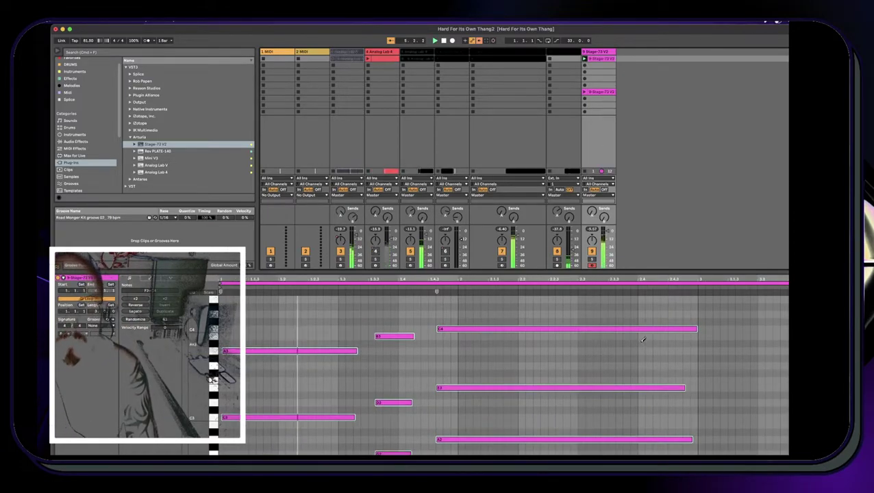
left_click_drag(787, 284, 698, 284)
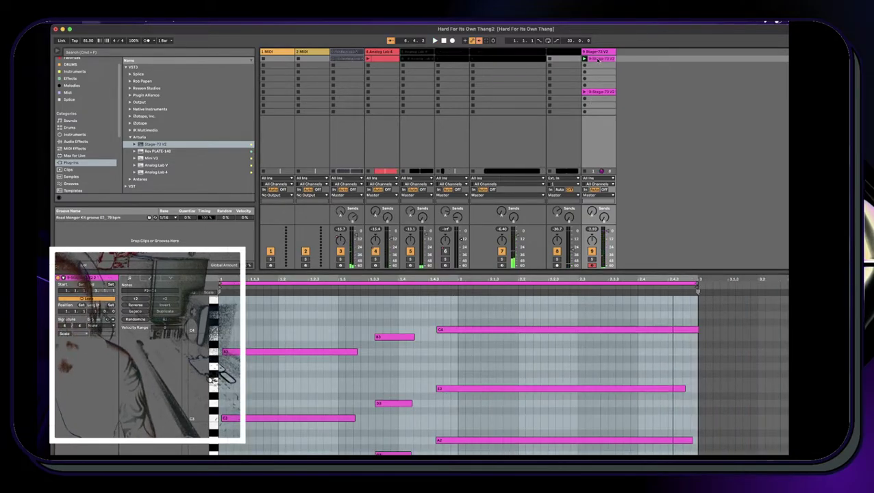
Duplicate the shortened Stage-73 V2 clip and the drum clip into the second scene, and launch that scene
key("super+d")
left_click(508, 60)
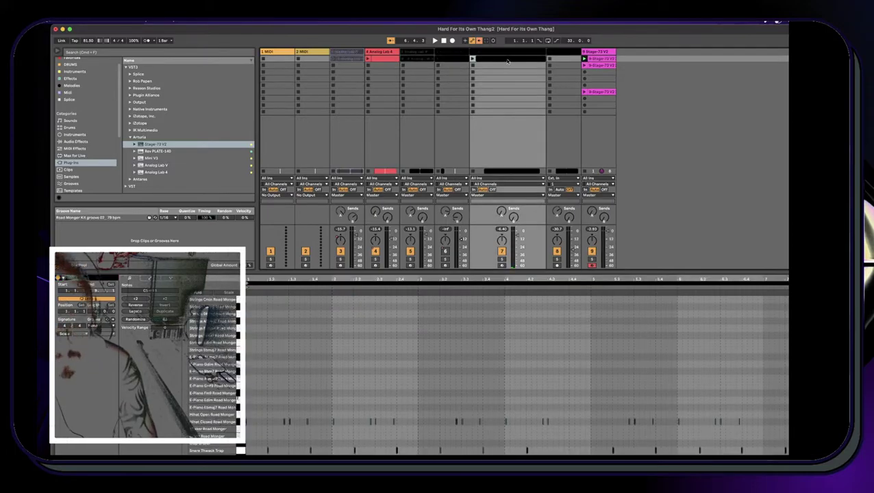
key("Down")
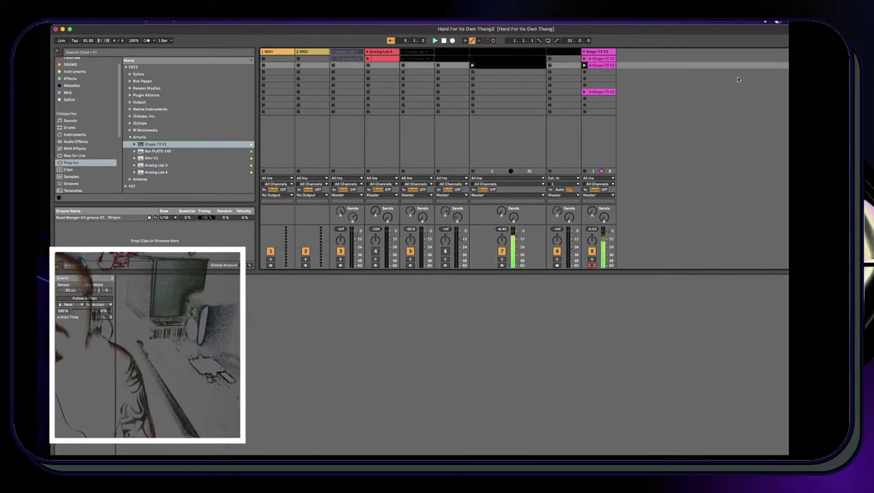
Enlarge the note editor for the second-scene Stage-73 V2 clip and duplicate its two-bar loop twice to eight bars
left_click(601, 66)
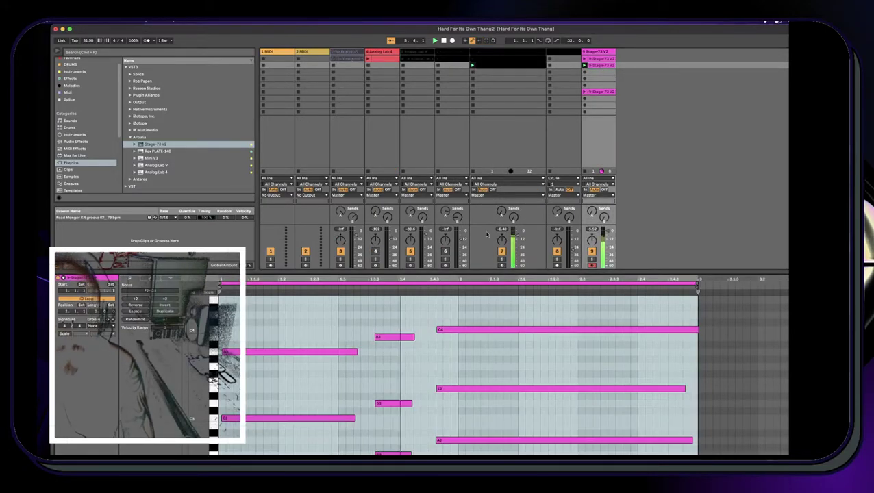
left_click_drag(444, 273, 447, 163)
left_click(167, 202)
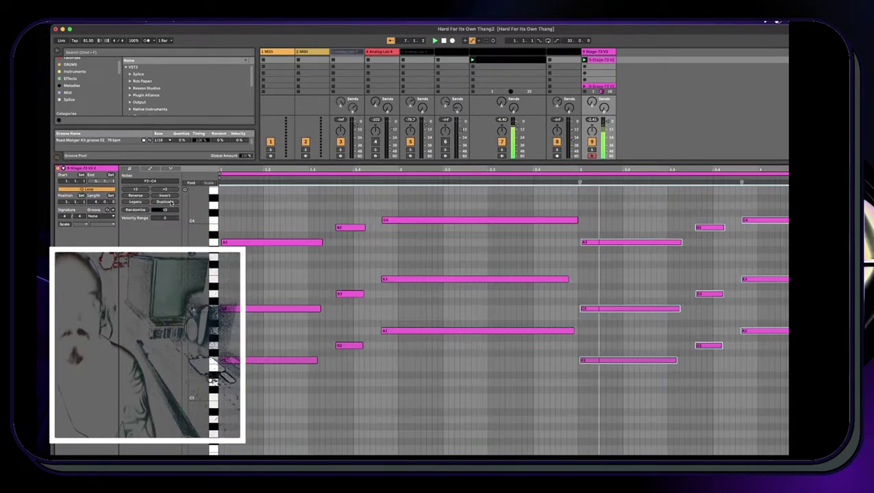
left_click(168, 202)
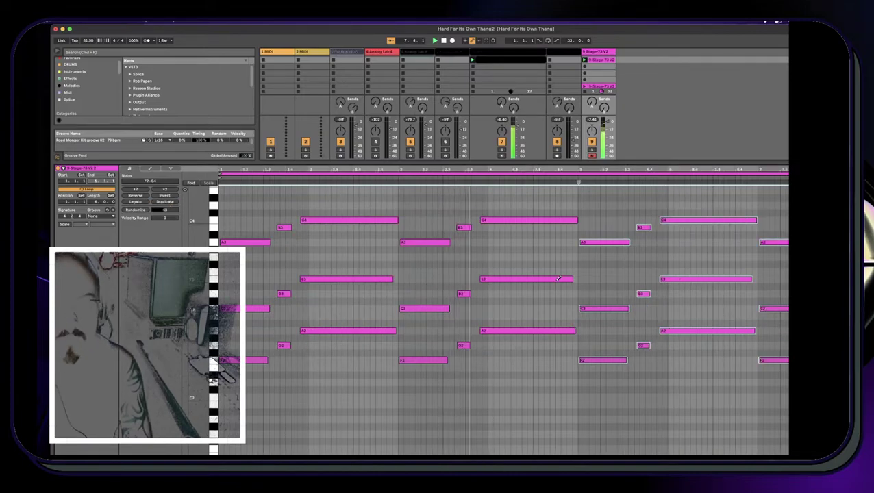
Enable MIDI overdub and record low F1, G1 and A1 bass notes beneath the chords from bar 5 of the clip
scroll(541, 206, "up", 2)
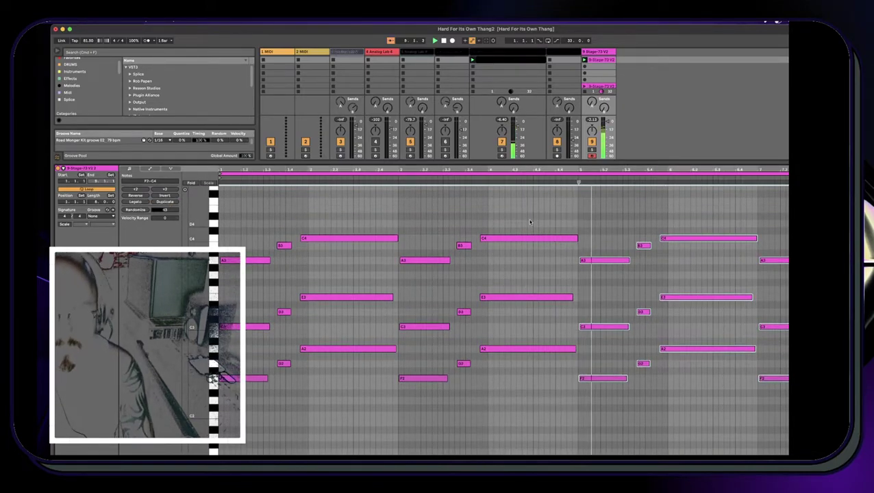
scroll(582, 329, "up", 3)
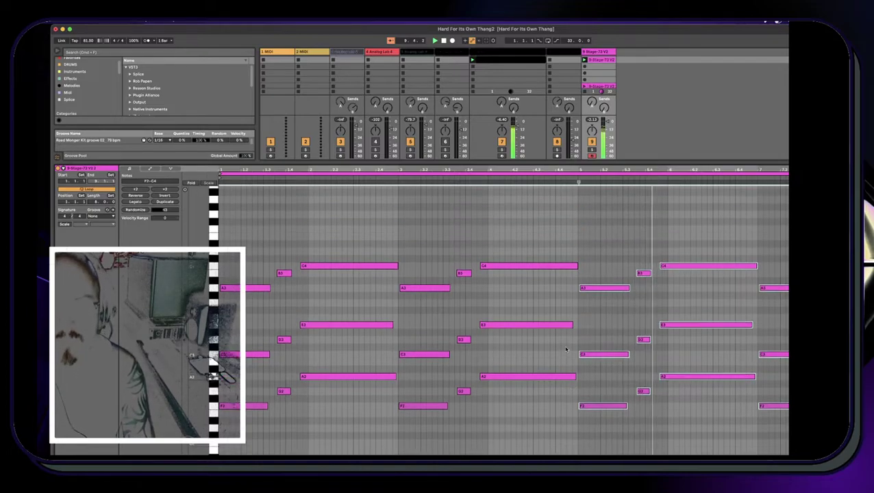
scroll(566, 350, "down", 8)
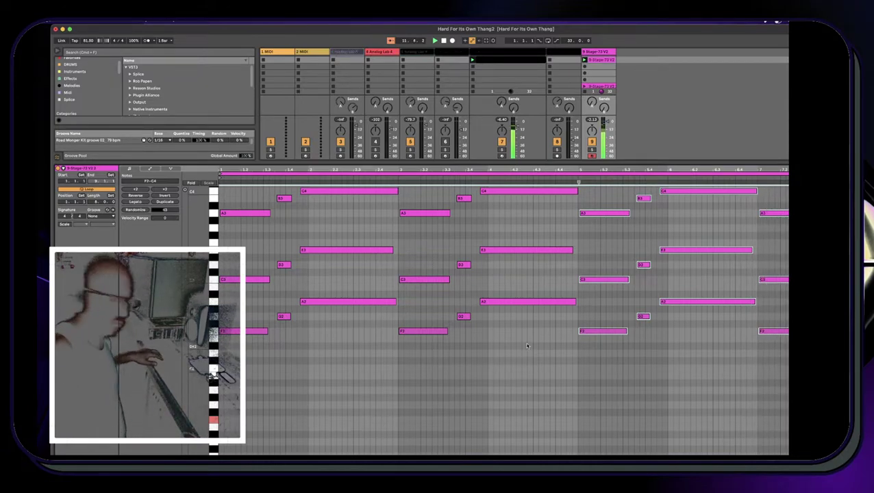
left_click(466, 41)
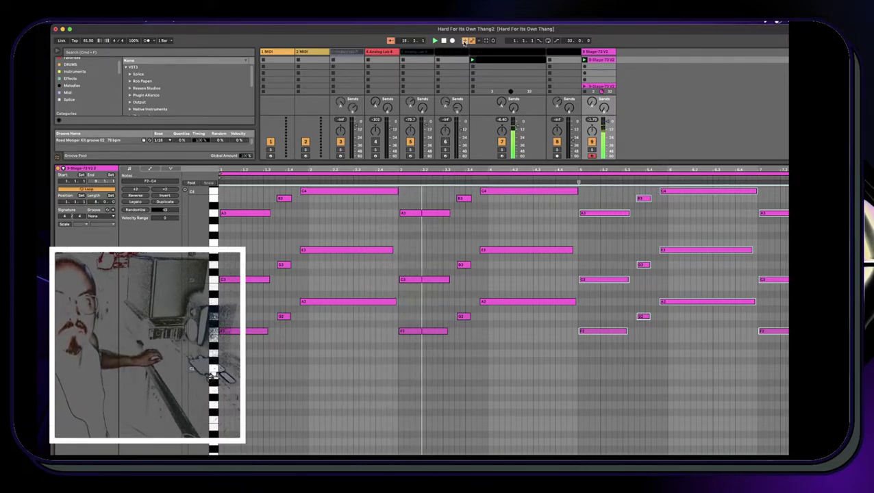
left_click(452, 42)
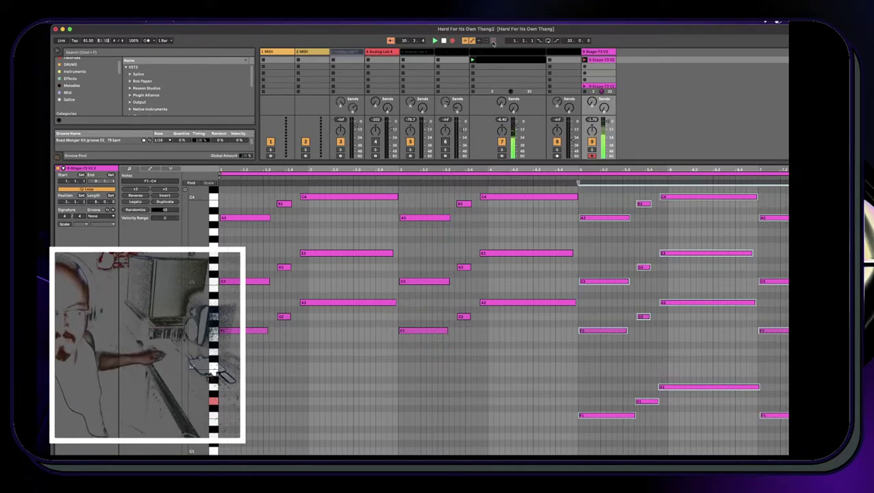
Replay the scene from the start with the overdubbed bass notes and disarm the Stage-73 V2 track
key("space")
key("space")
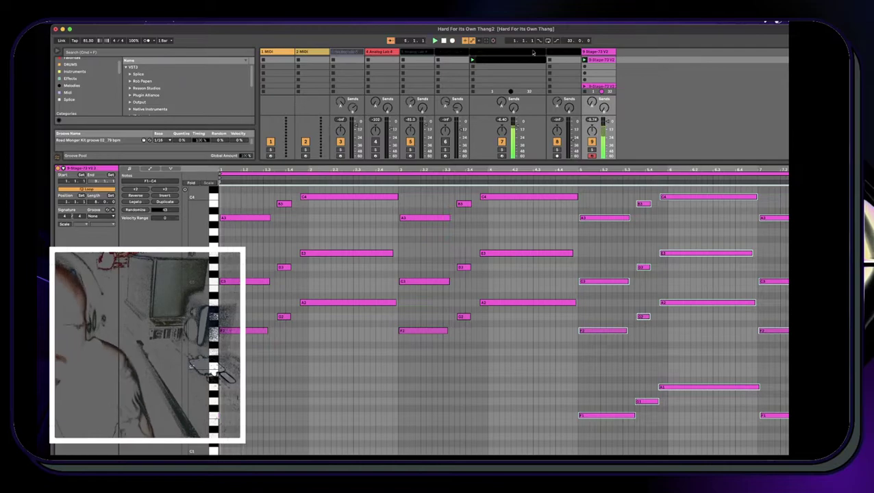
left_click(593, 156)
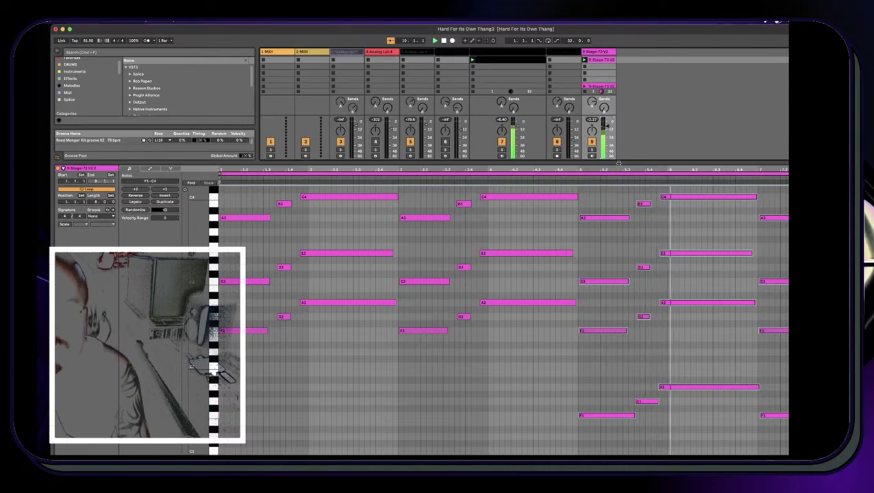
Enlarge the Session View, delete the first-scene Stage-73 V2 clip, and launch the first scene
left_click_drag(615, 166, 624, 238)
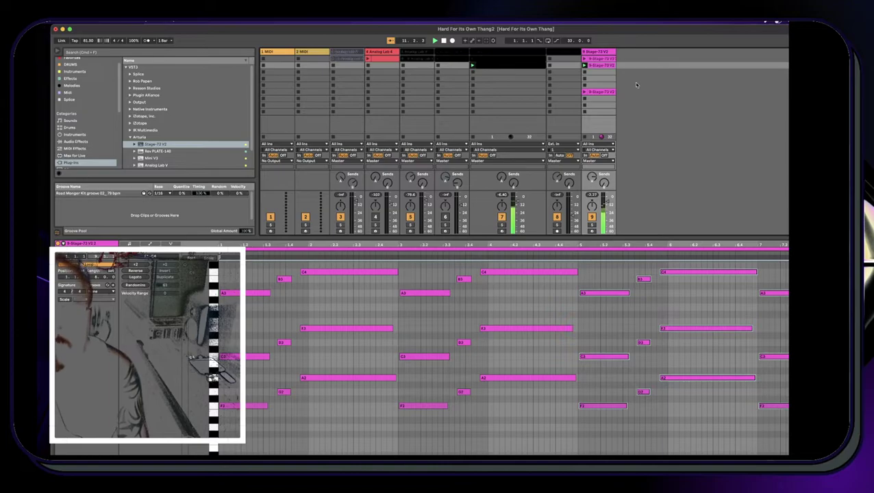
left_click(609, 59)
key("Delete")
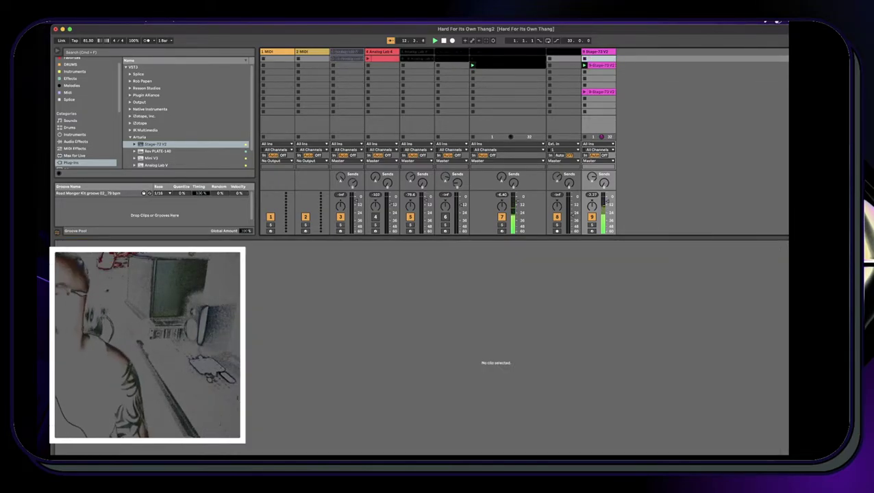
left_click(870, 59)
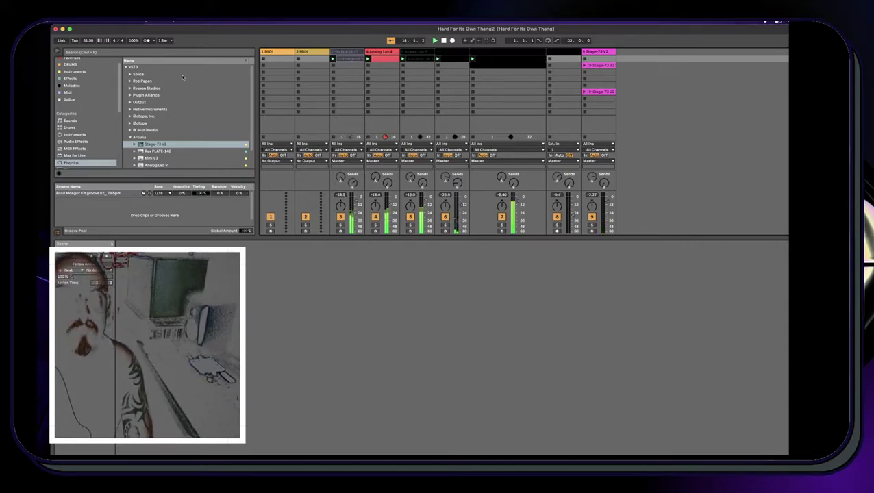
Save the current Live Set and create a new empty Live Set, allowing audio to stop
left_click(77, 22)
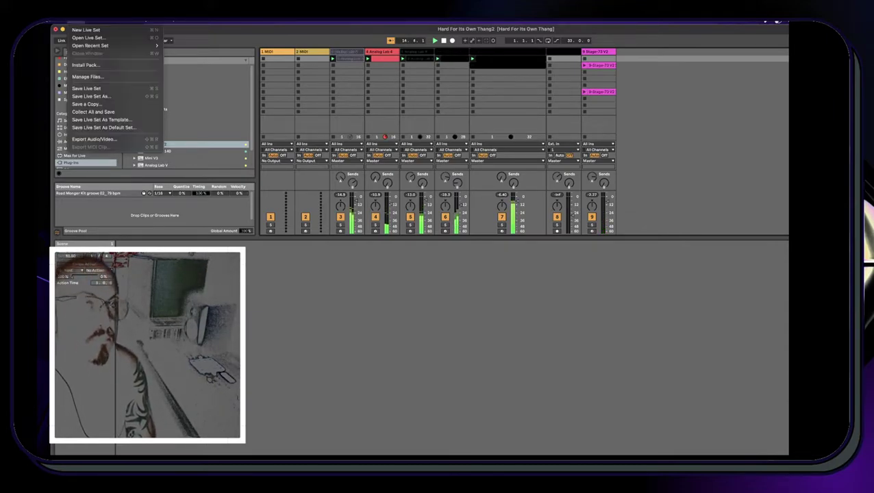
left_click(80, 86)
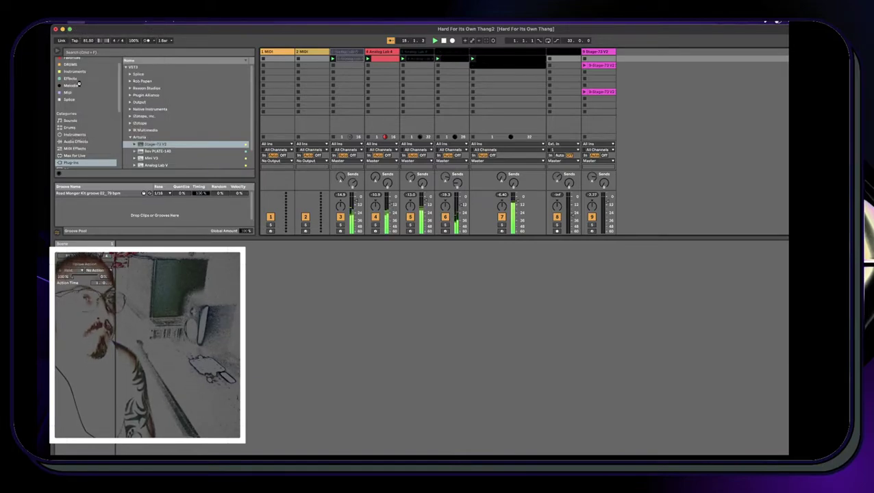
left_click(77, 23)
left_click(78, 30)
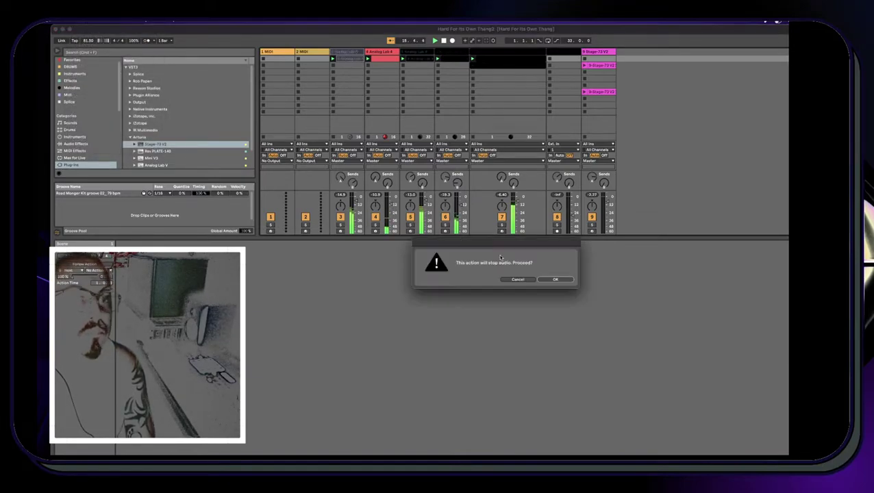
left_click(550, 279)
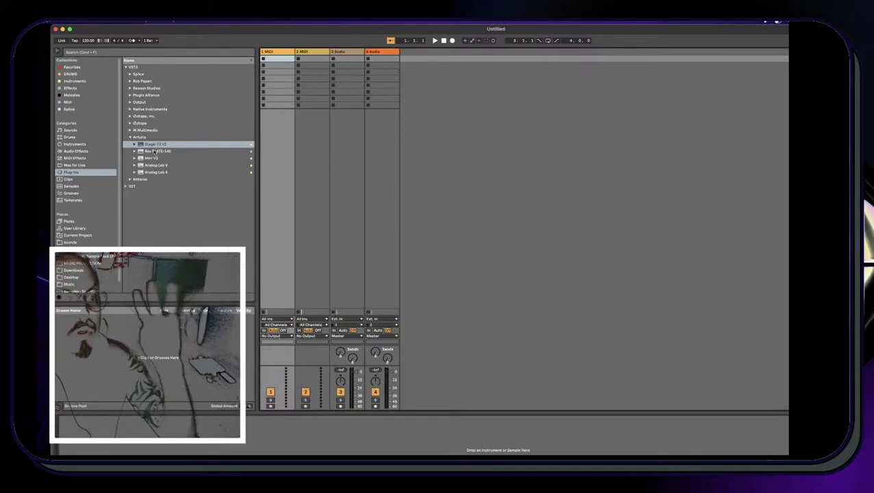
left_click(151, 158)
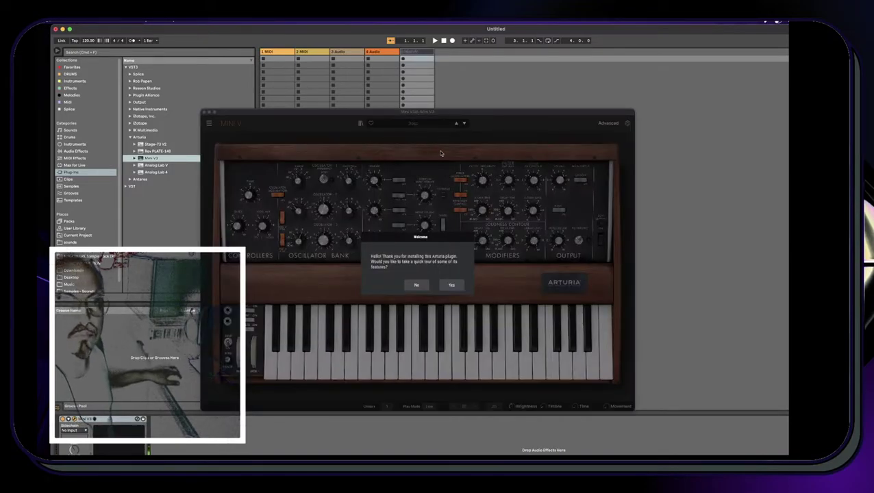
left_click(415, 284)
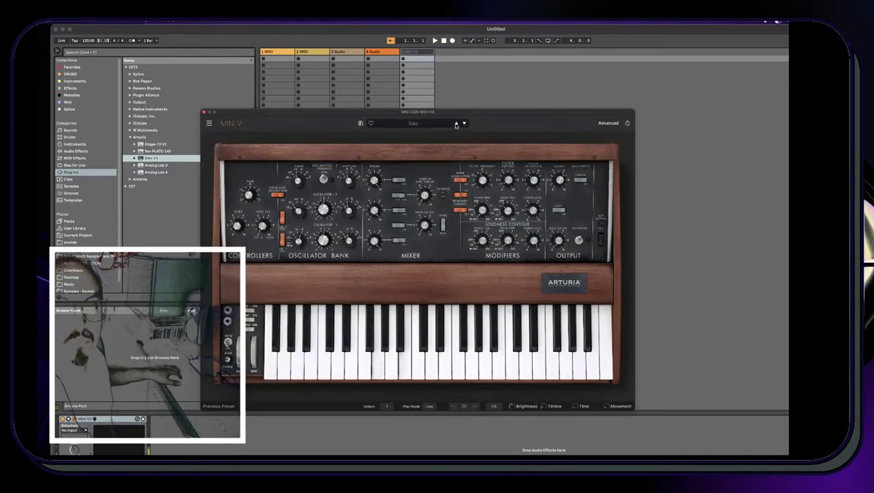
left_click(413, 123)
mouse_move(413, 156)
mouse_move(413, 185)
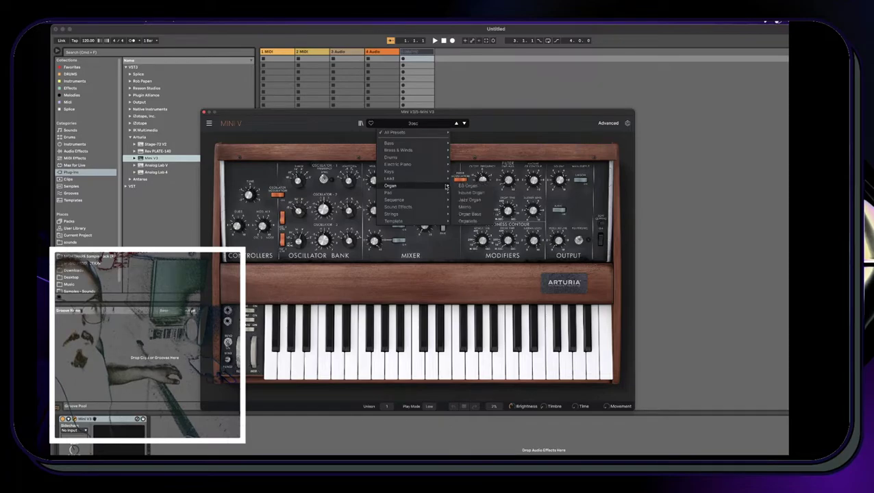
left_click(469, 185)
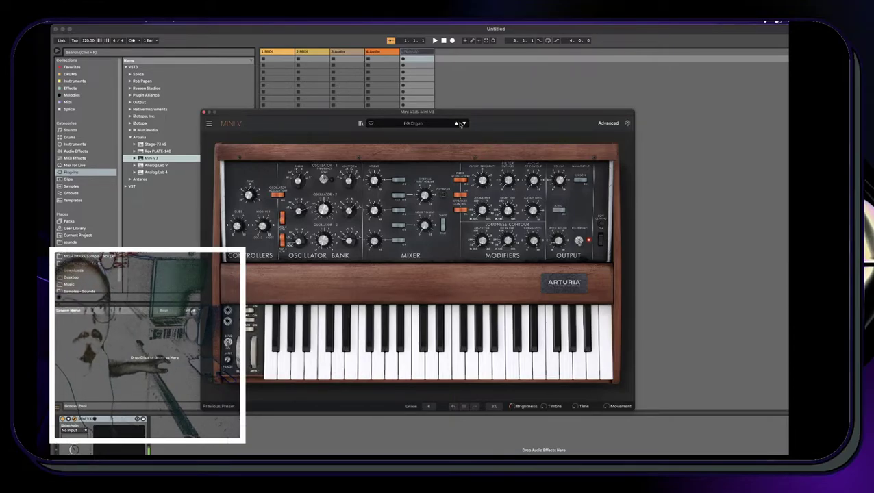
left_click(464, 124)
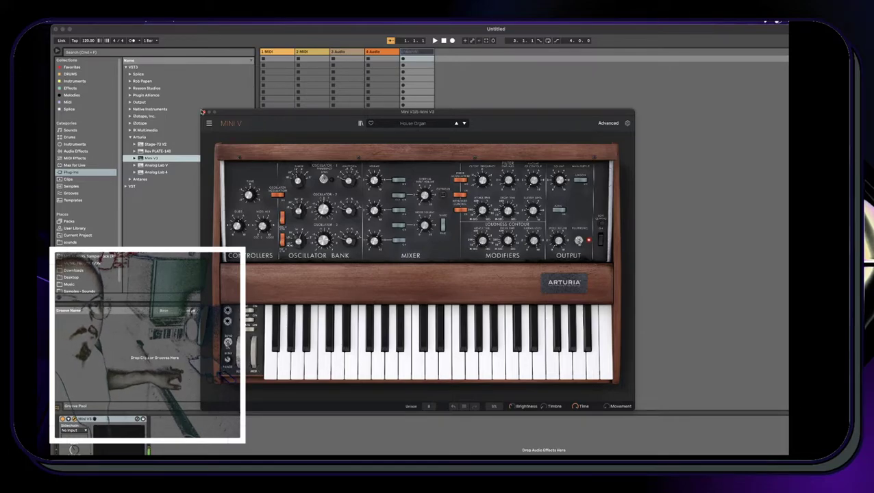
left_click(203, 113)
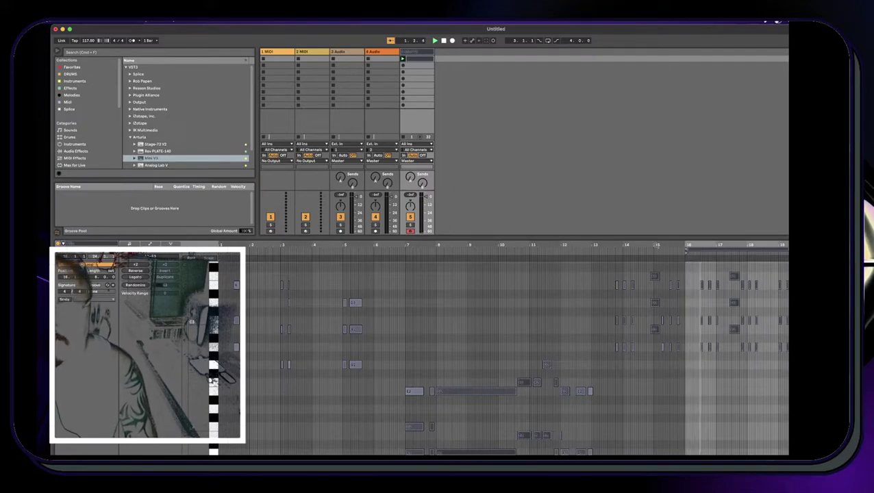
Move the Mini V3 clip's loop start from bar 16 to 16.3 and set that point as 1.1.1
left_click_drag(708, 243, 702, 250)
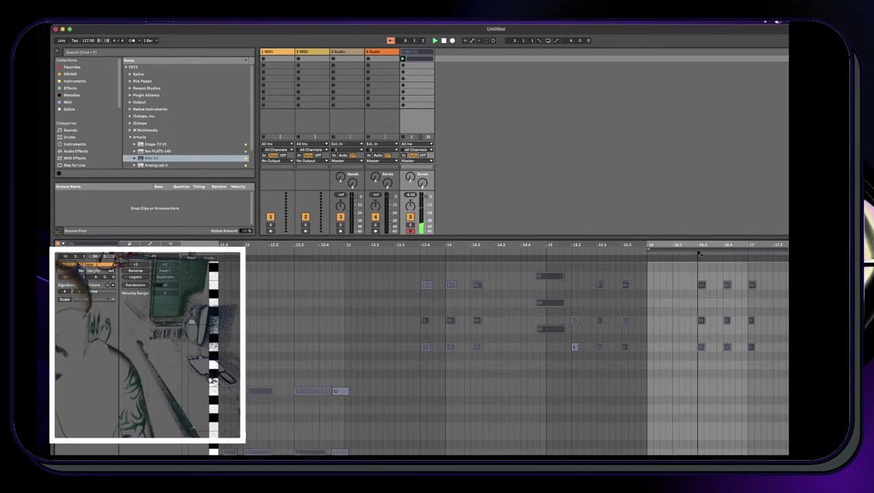
left_click_drag(649, 250, 698, 249)
key("space")
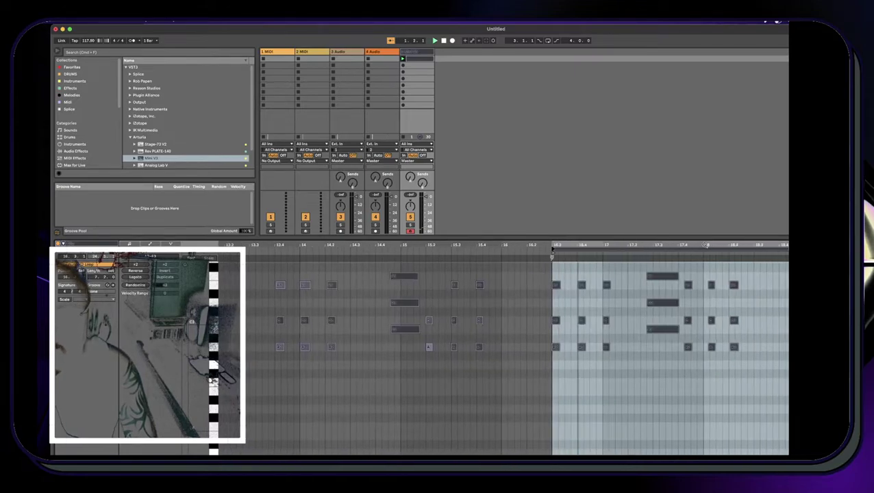
left_click_drag(566, 243, 549, 255)
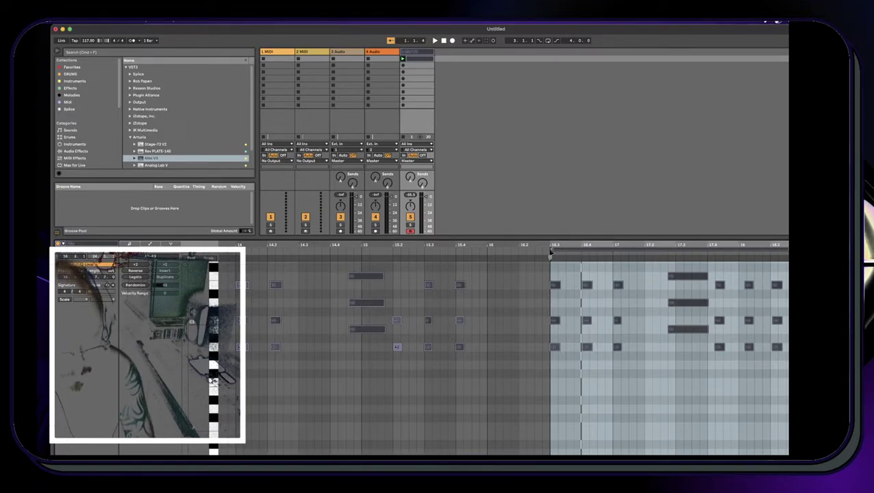
left_click(550, 254)
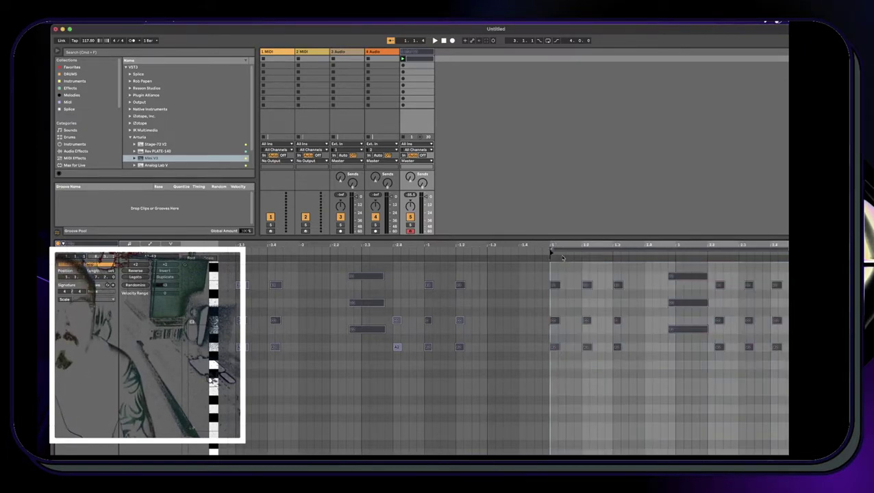
Nudge the clip's first chord slightly later so it starts within the loop, and replay the clip
left_click_drag(576, 246, 551, 272)
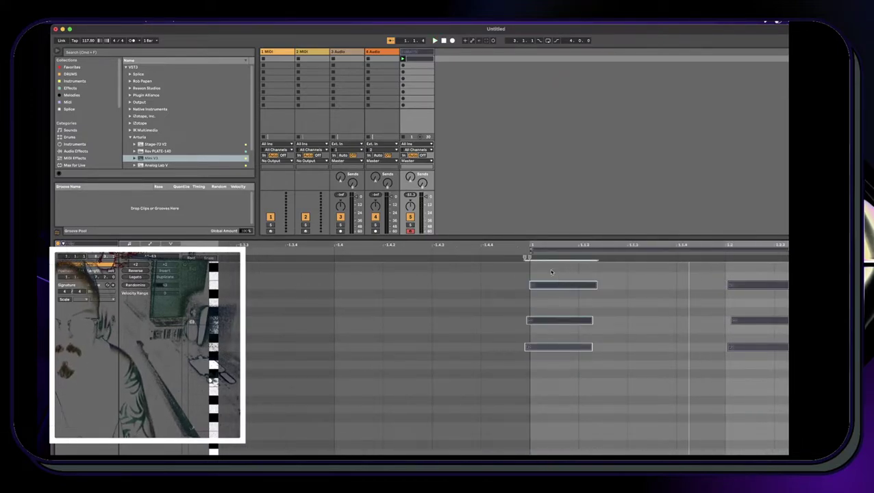
key("Right")
key("space")
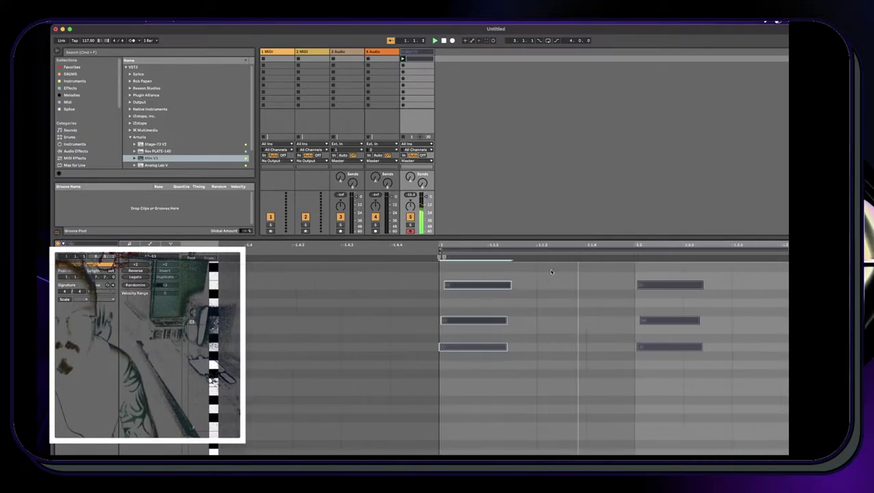
key("space")
left_click_drag(544, 246, 595, 212)
key("space")
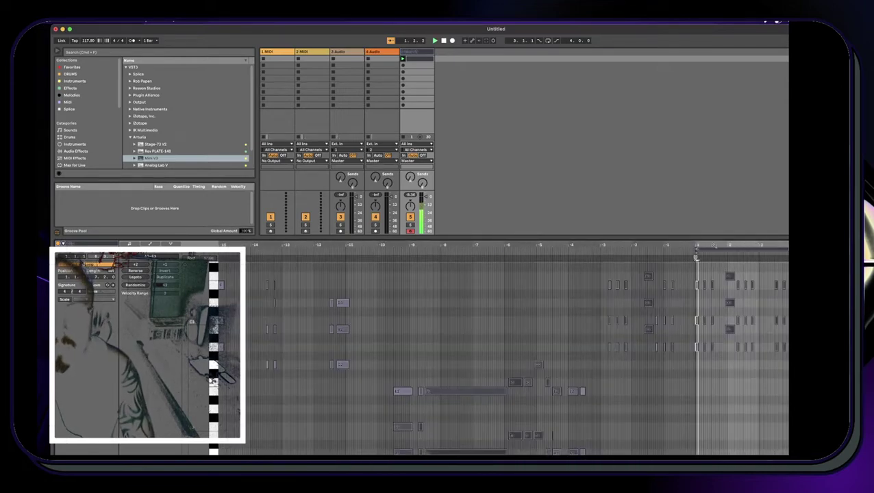
Turn on the metronome and replace the Mini V3 clip with a newly recorded chord clip at 89.29 BPM in the first slot
left_click(132, 40)
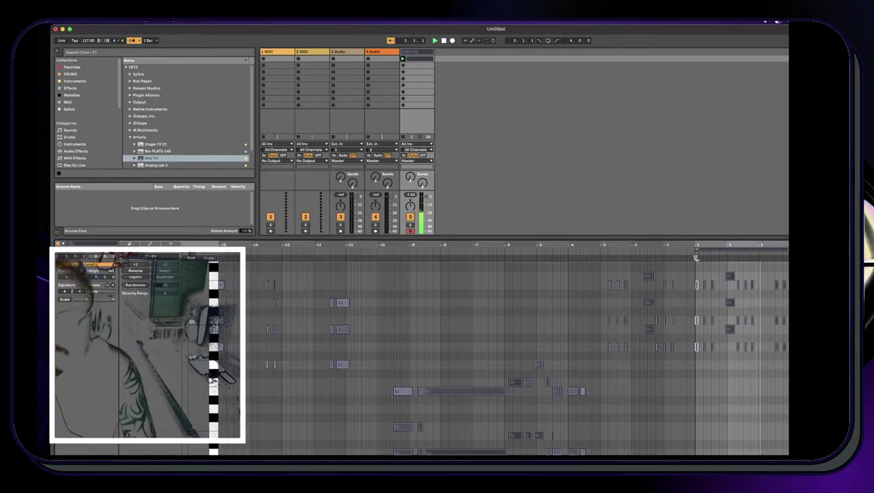
scroll(534, 343, "up", 1)
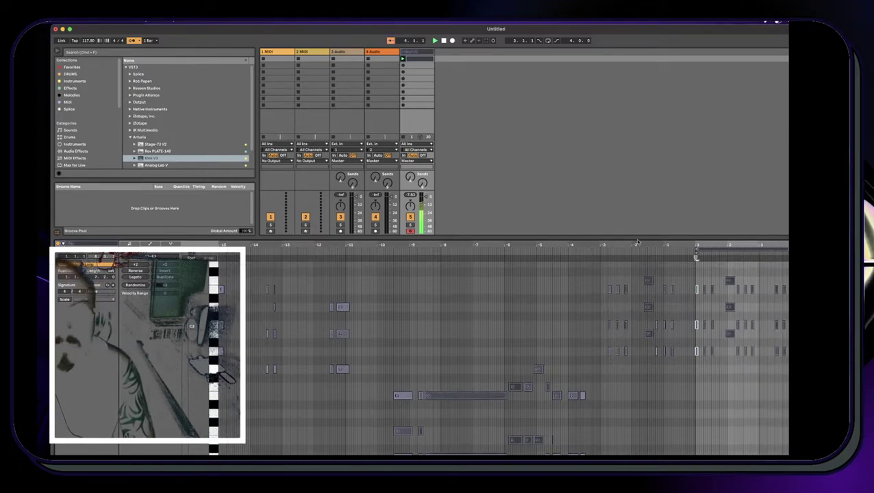
left_click(413, 60)
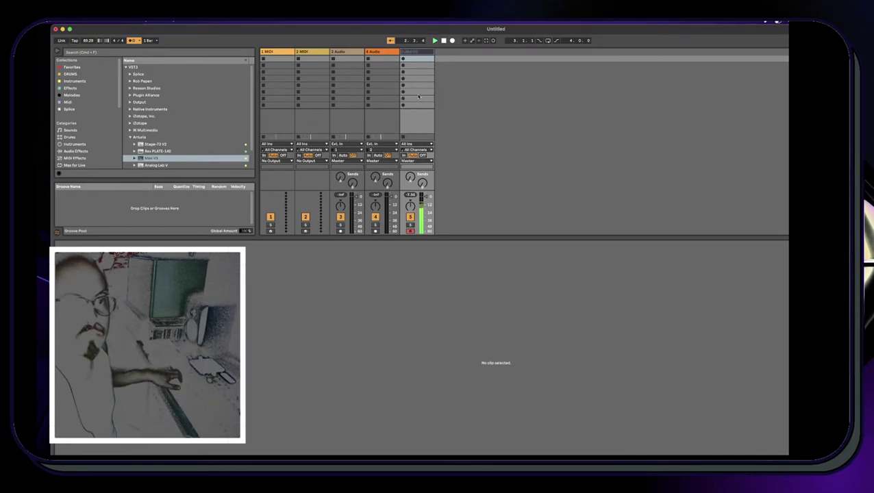
left_click(403, 60)
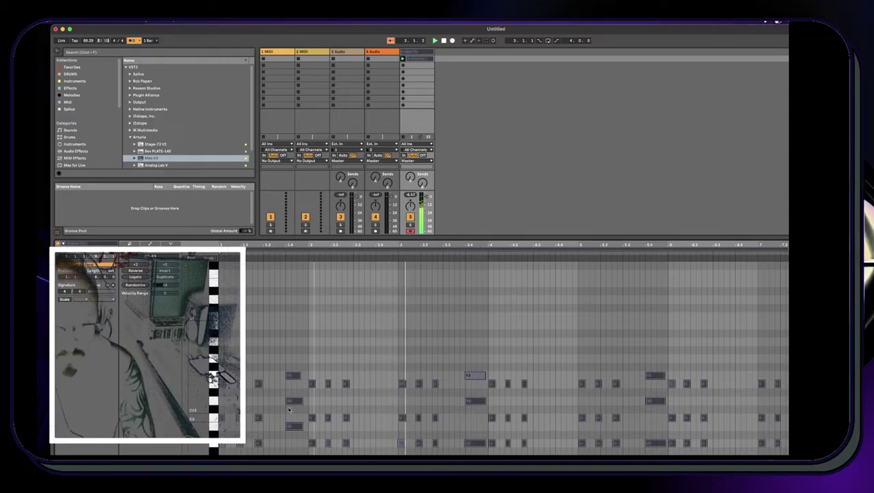
Transpose all C3 notes and all D3 notes in the Mini V3 clip up one octave to C4 and D4
left_click(210, 421)
key("shift+Up")
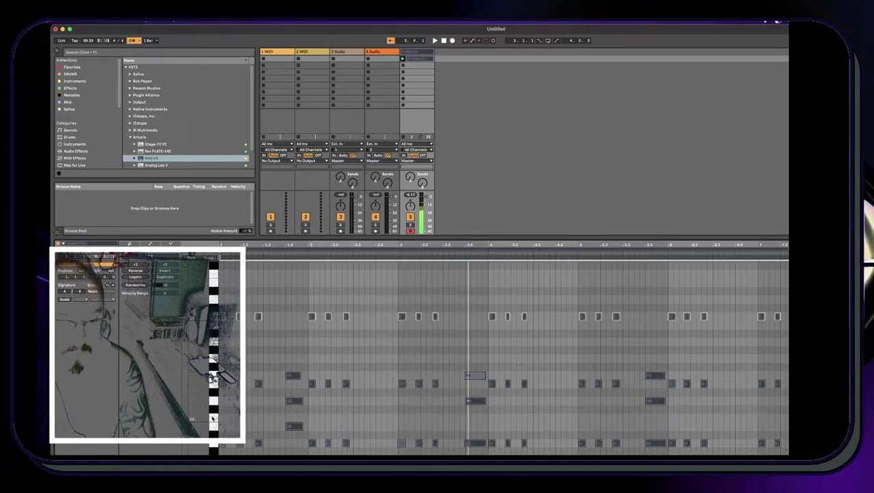
left_click(225, 411)
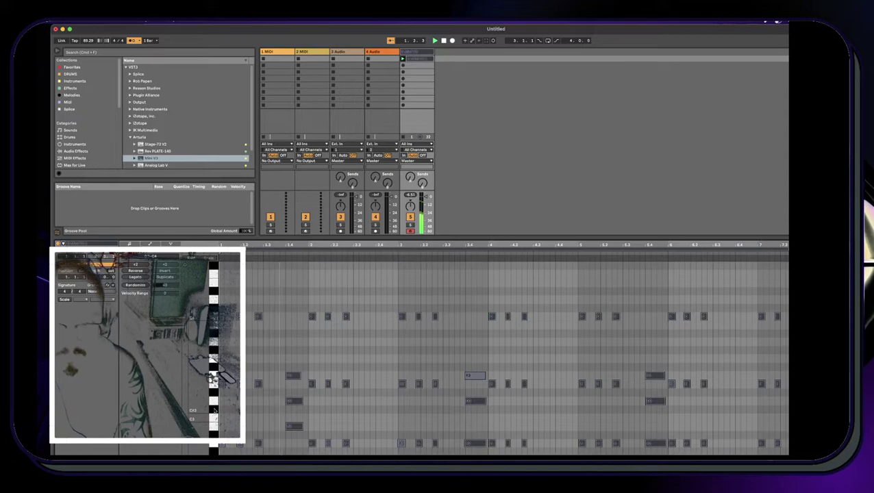
left_click(215, 403)
key("shift+Up")
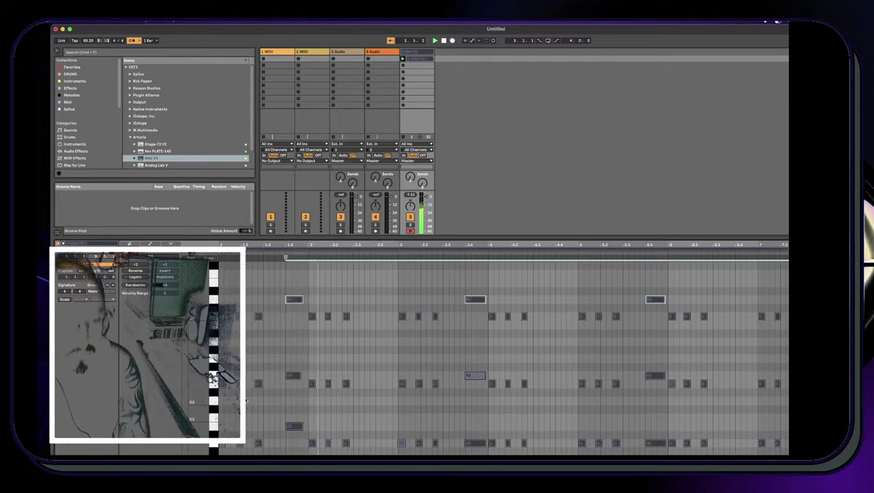
Transpose the clip's A2 notes down one octave and its C4 notes down to C3
scroll(247, 401, "up", 3)
scroll(240, 402, "down", 5)
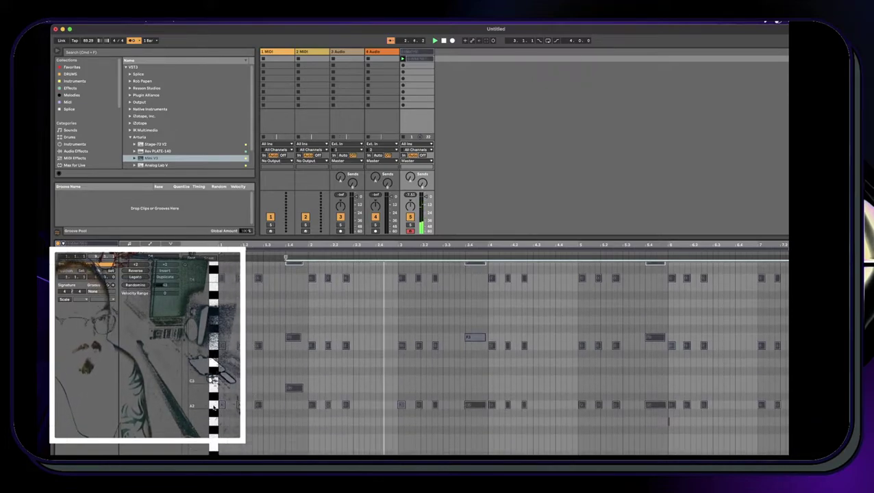
scroll(300, 383, "down", 3)
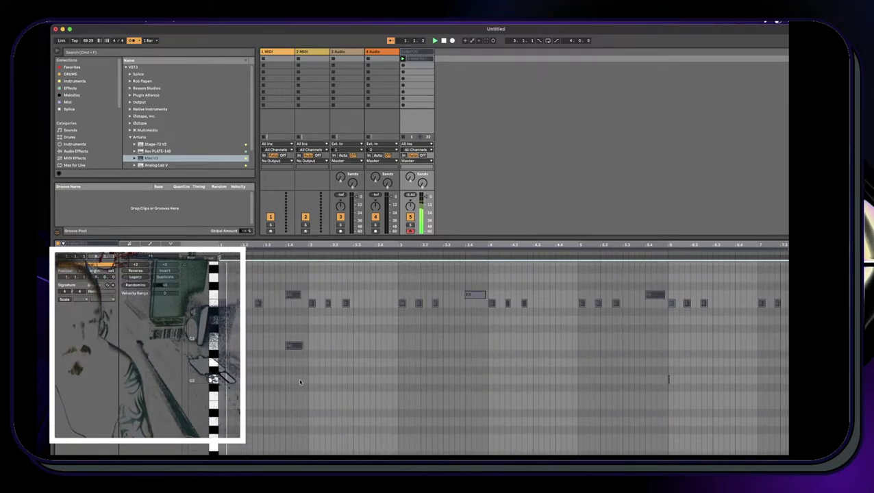
scroll(216, 274, "up", 2)
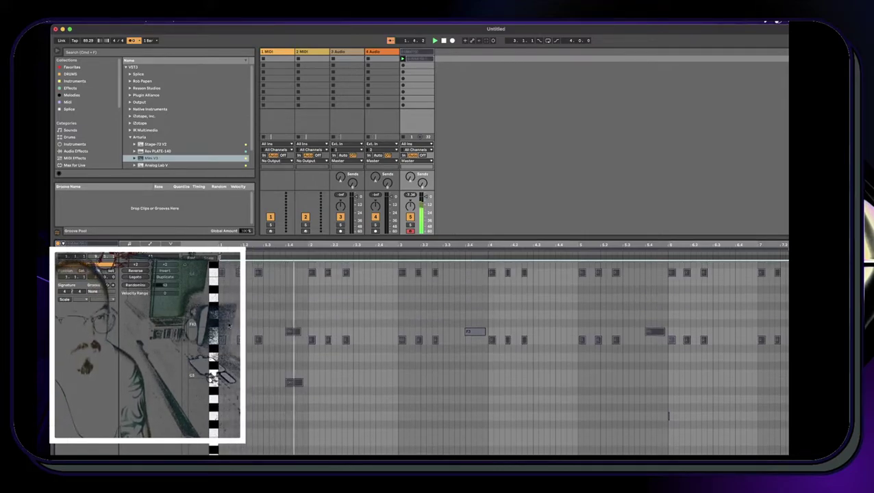
scroll(296, 309, "up", 2)
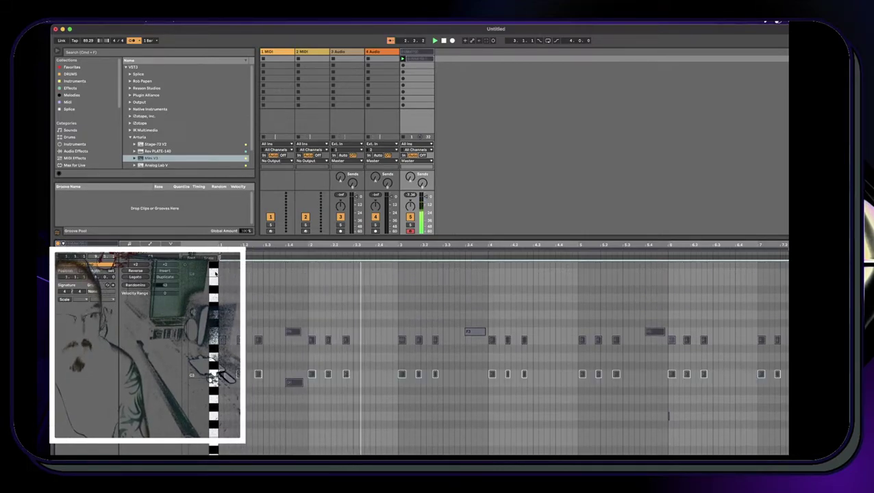
Transpose the clip's F3 notes down one octave to F2 and its E3 notes up one octave to E4
scroll(296, 308, "down", 2)
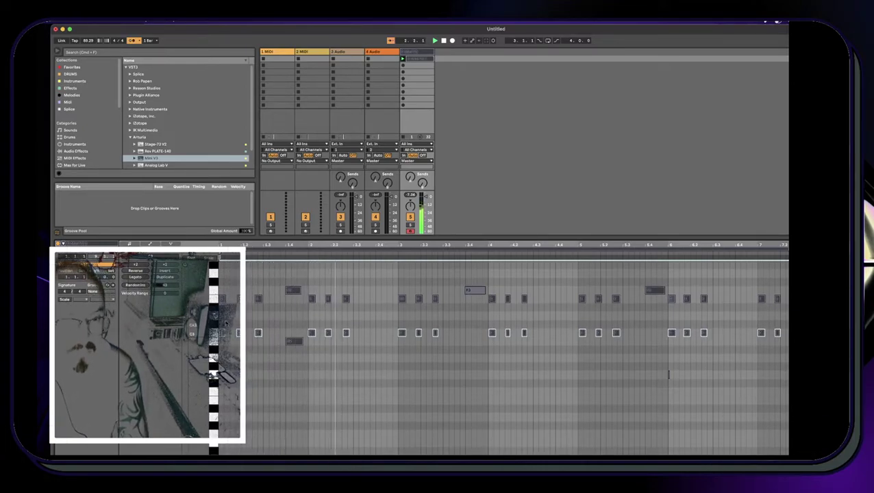
key("shift+Down")
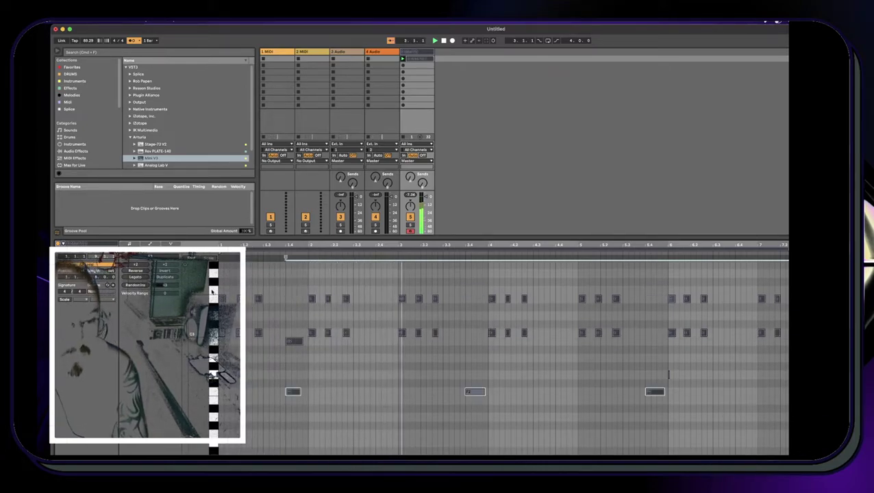
left_click(214, 300)
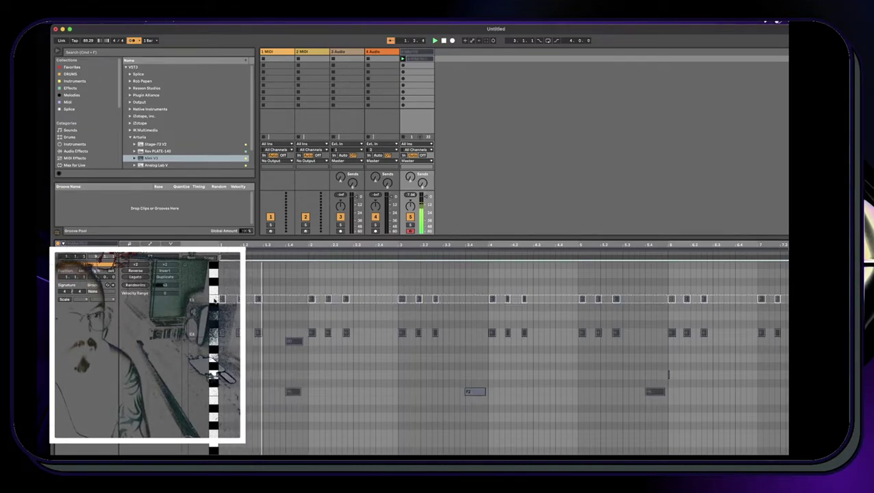
key("shift+Up")
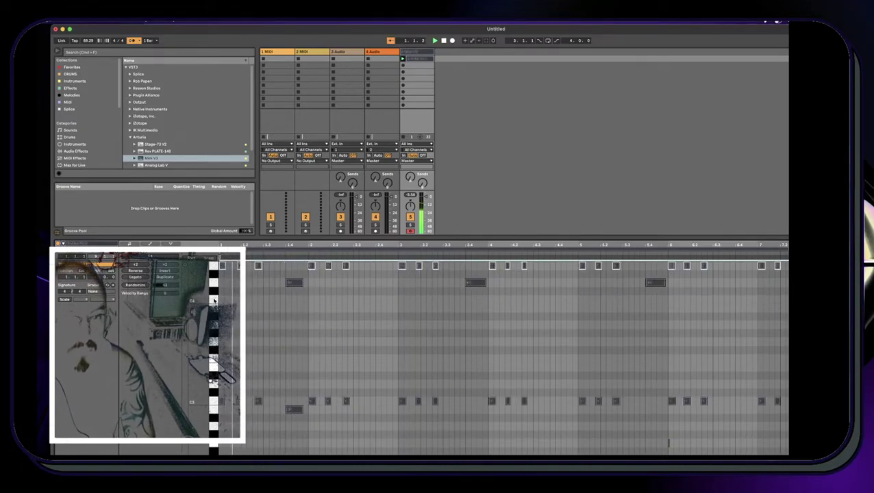
Duplicate the Mini V3 track, delete the copied clip from its first slot and arm the new track for recording
scroll(215, 300, "down", 1)
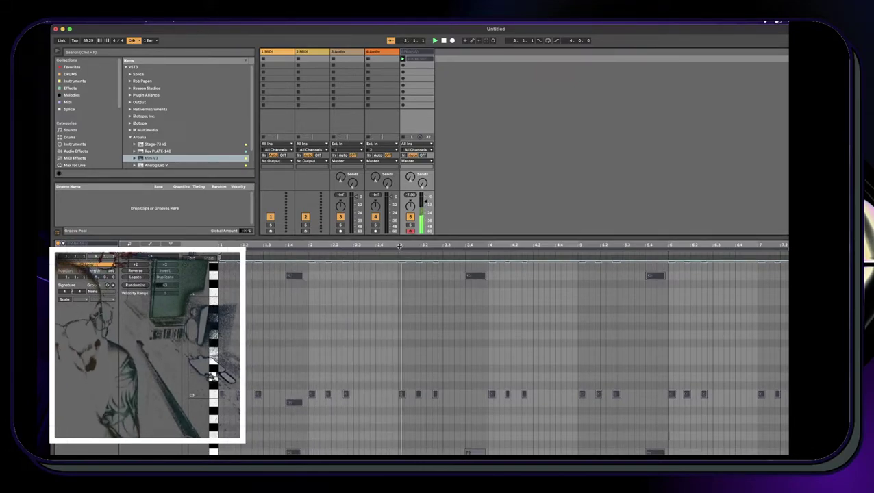
scroll(309, 317, "up", 2)
scroll(309, 317, "up", 2)
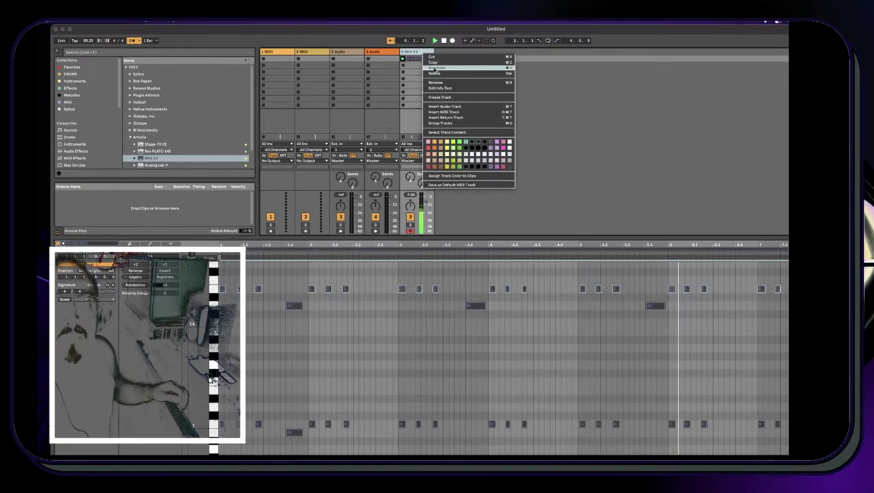
left_click(436, 68)
left_click(448, 59)
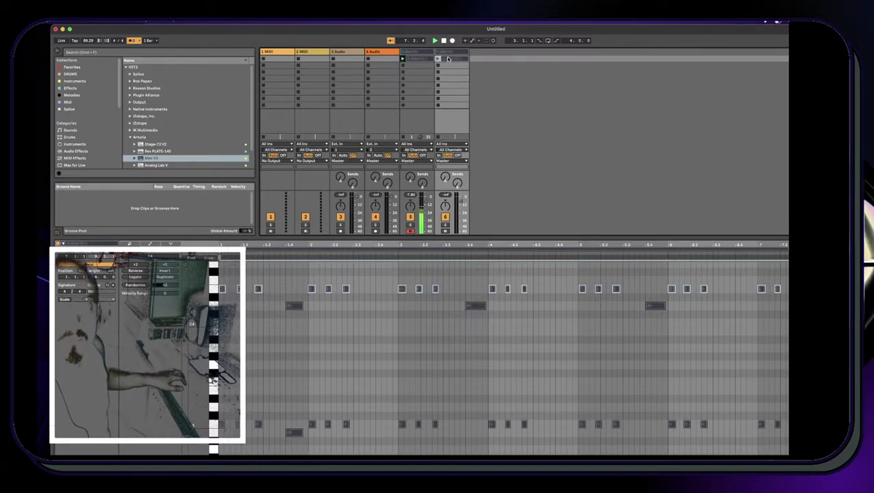
left_click(446, 231)
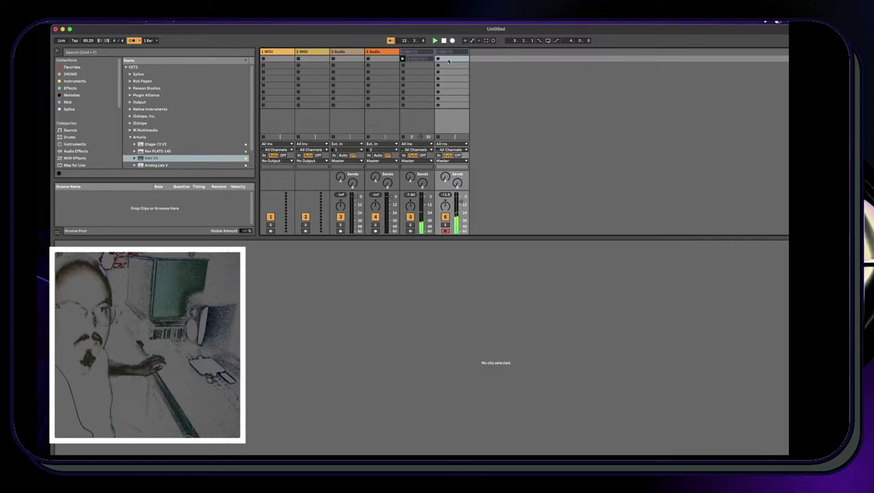
Record a new clip in the duplicated Mini V3 track's first slot and restart playback with the metronome off
double_click(442, 59)
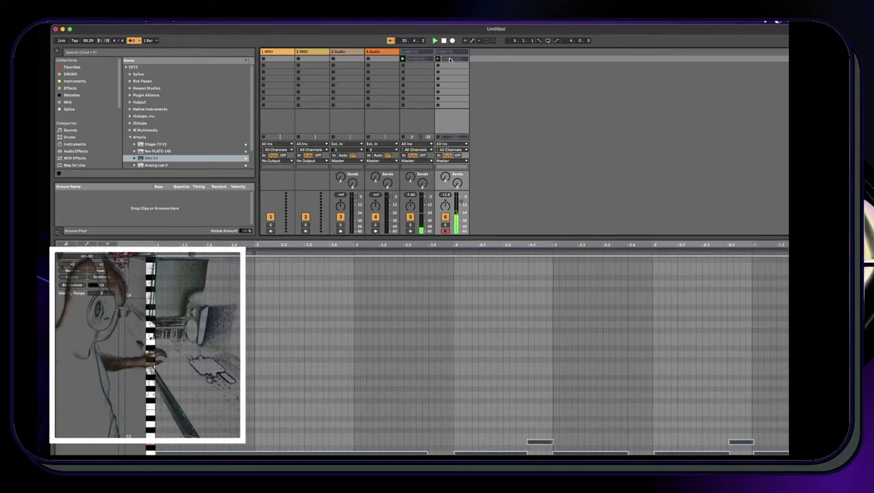
key("space")
key("space")
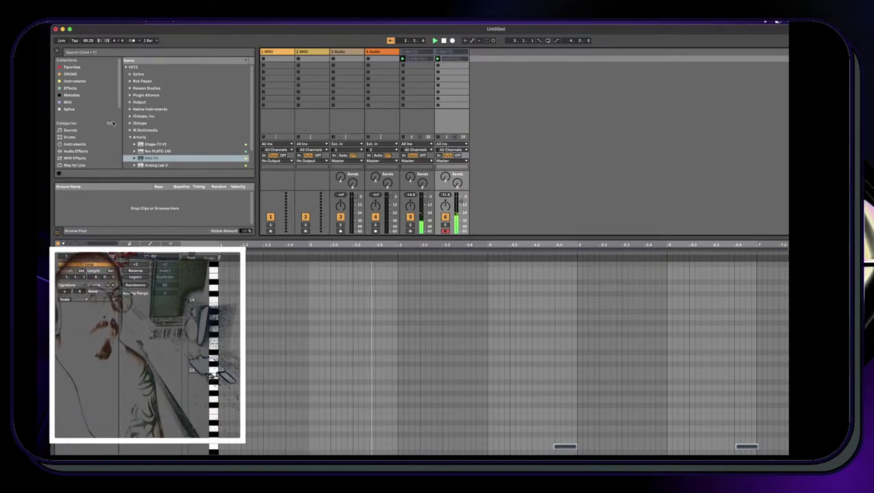
Show the installed Packs in an enlarged browser and collapse the 132 - 152 bpm folder under Beat Tools' MIDI Clips
scroll(75, 127, "down", 5)
scroll(74, 128, "up", 5)
scroll(73, 118, "down", 5)
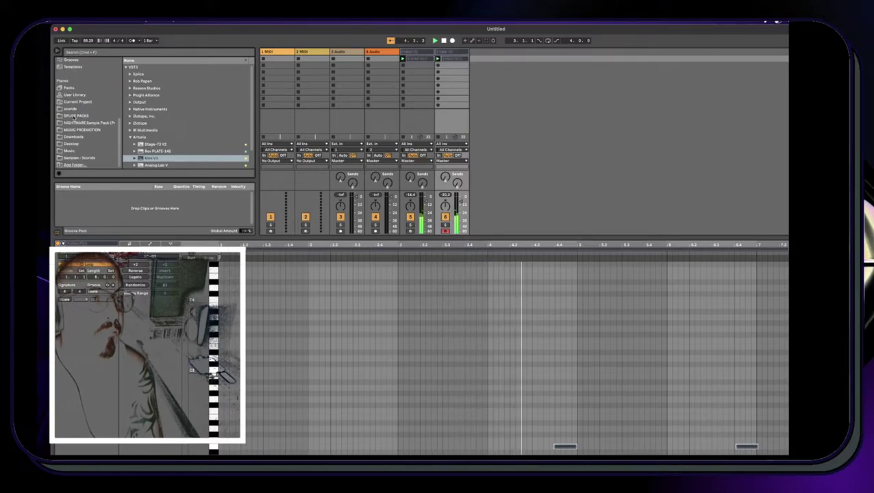
left_click(70, 88)
left_click_drag(193, 240, 192, 361)
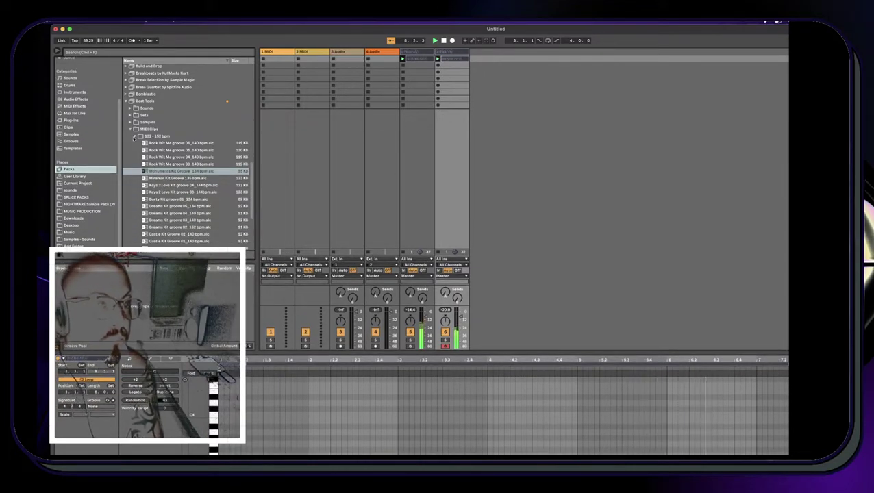
left_click(135, 137)
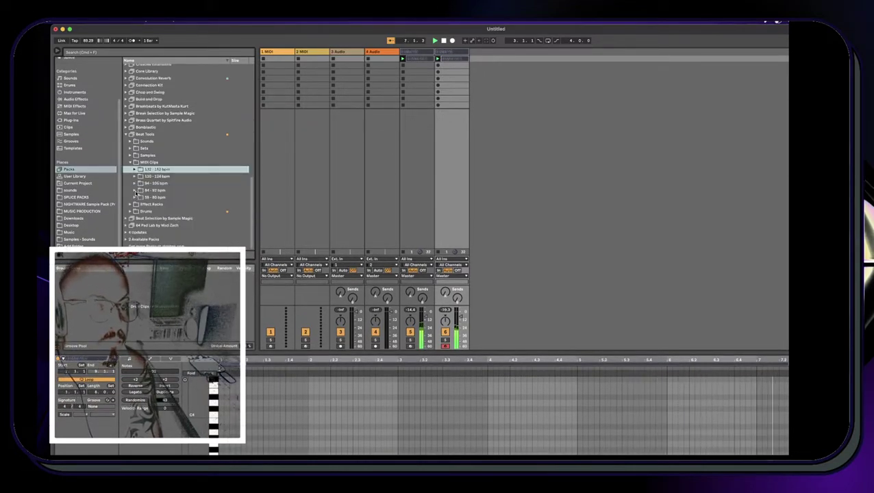
Add the Street Kit groove 01 clip from the Beat Tools 84 - 92 bpm folder as a new track and launch it
left_click(135, 191)
scroll(170, 166, "down", 2)
left_click(168, 162)
left_click_drag(170, 162, 485, 62)
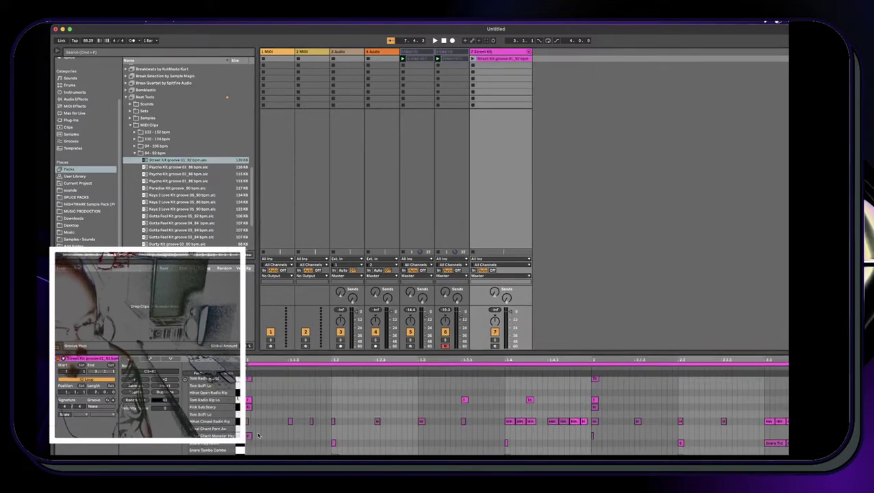
left_click(473, 59)
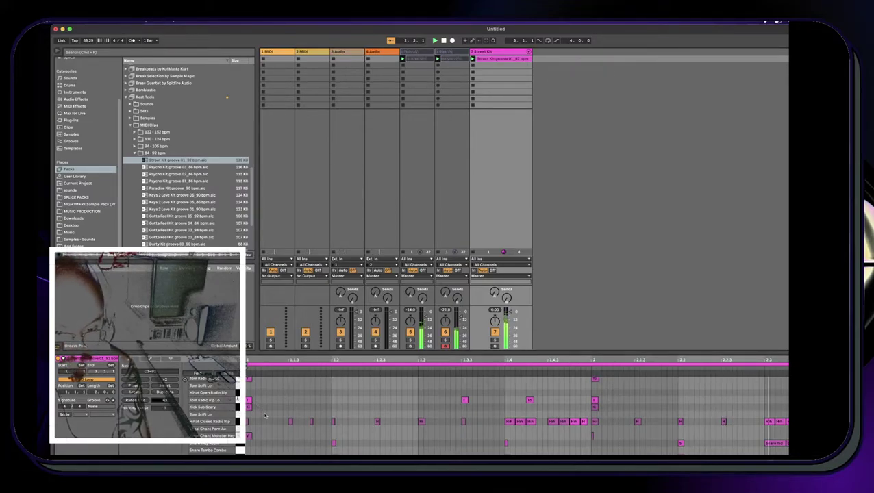
Delete the Brass Hi Tension Lo Note notes and the FX Screech Animal Lo note from the Street Kit clip
scroll(260, 410, "up", 3)
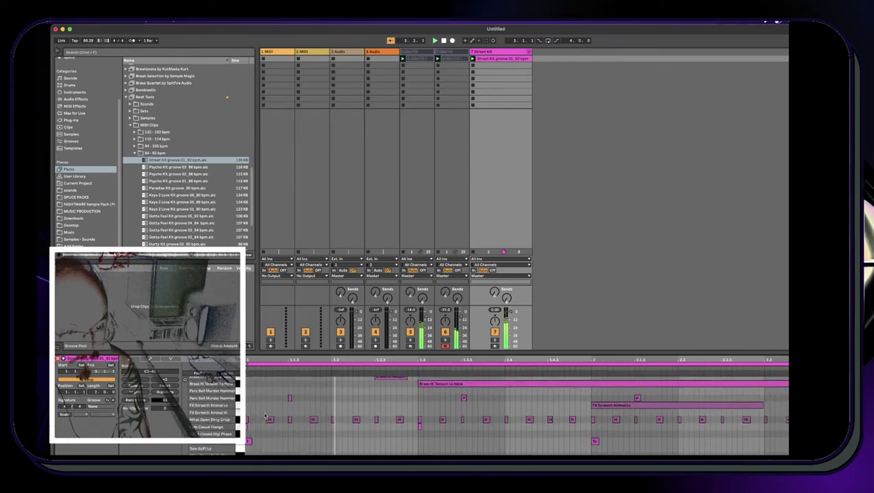
scroll(265, 417, "up", 2)
left_click(266, 380)
key("Delete")
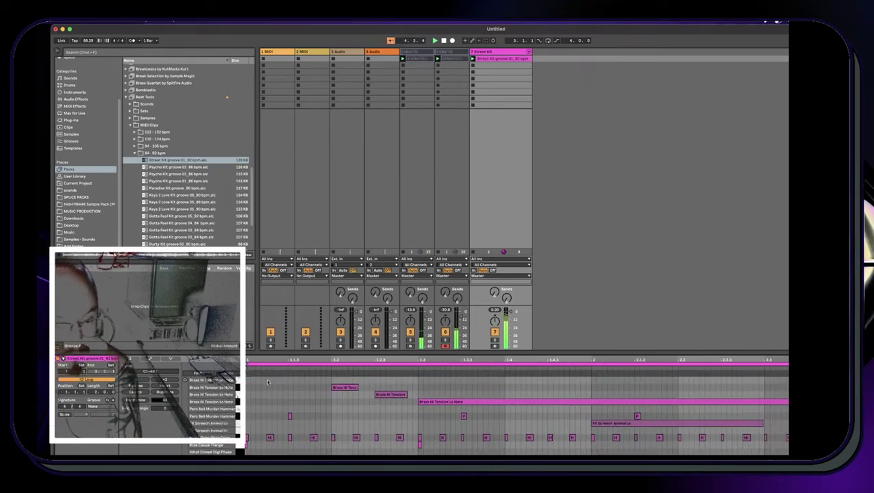
left_click_drag(266, 378, 787, 405)
key("Delete")
left_click(598, 423)
key("Delete")
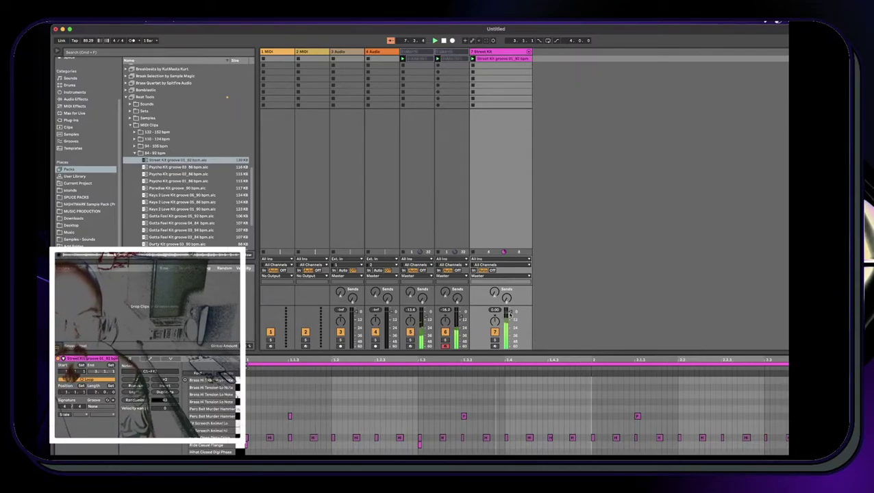
Delete the clips from both Mini V3 tracks and display the Street Kit clip in a taller note editor
left_click(455, 64)
left_click(420, 163)
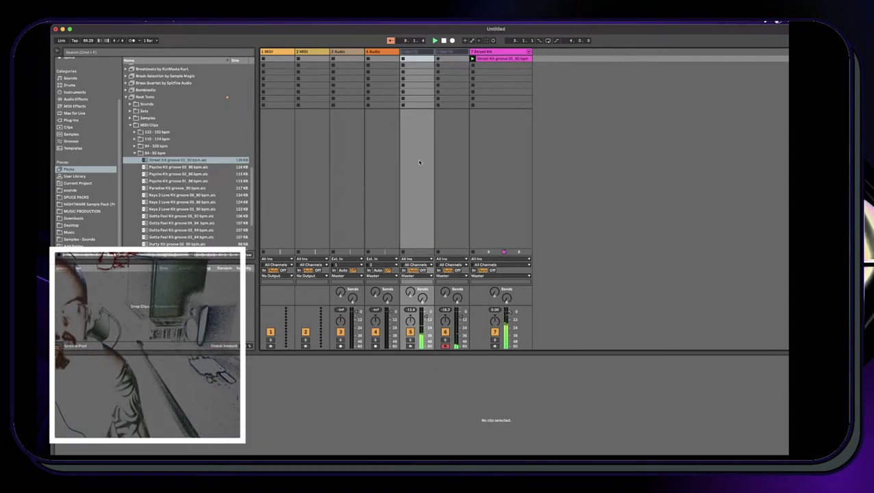
left_click(495, 60)
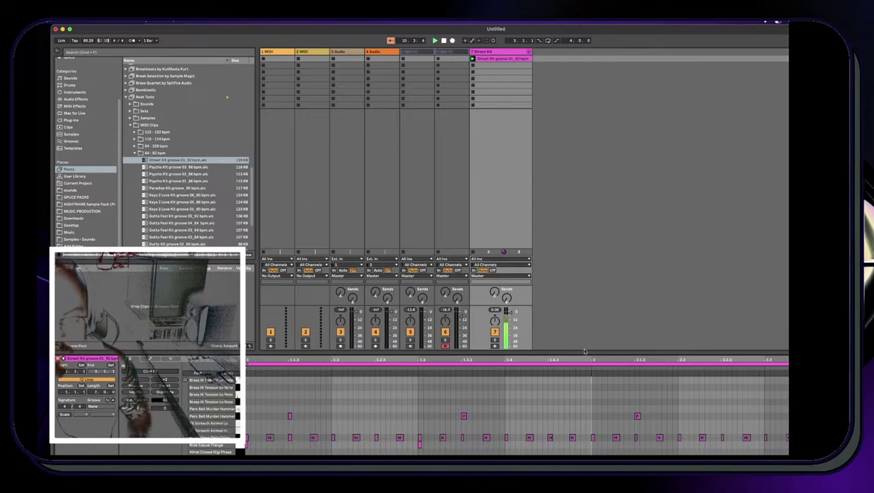
left_click_drag(585, 353, 585, 288)
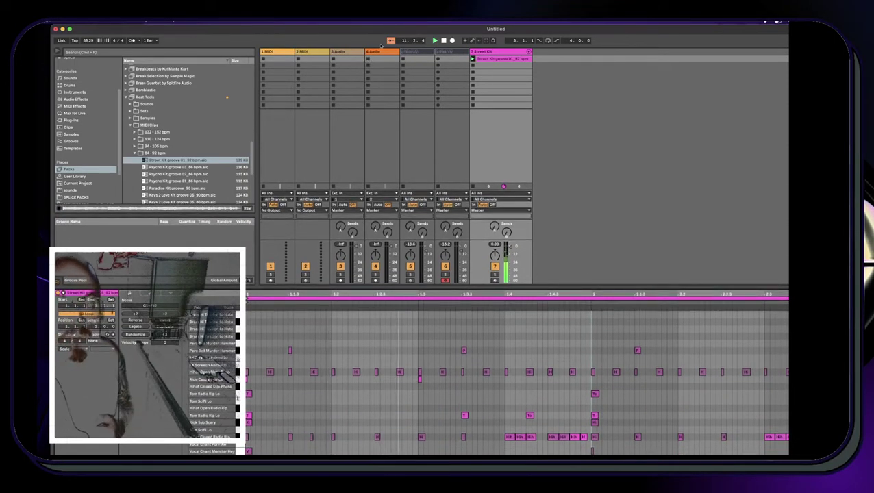
Record new Mini V3 clips over the drums in the first and second slots of the duplicated Mini V3 track
left_click(419, 51)
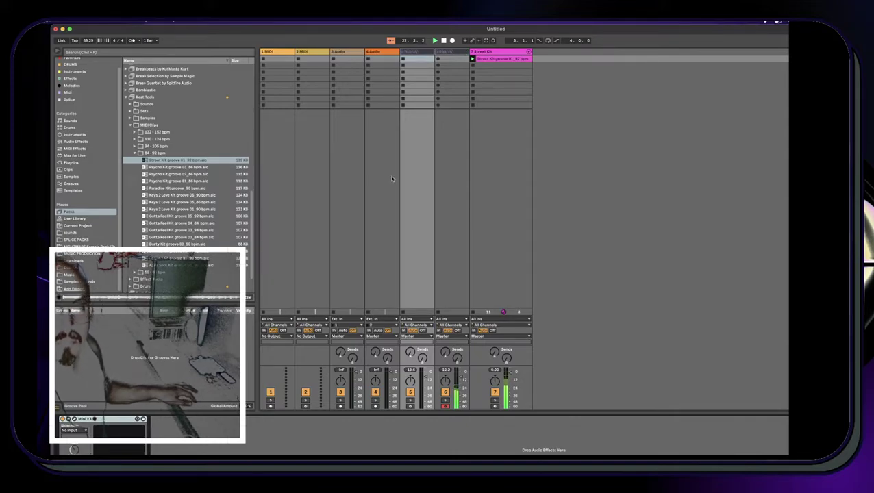
left_click(437, 59)
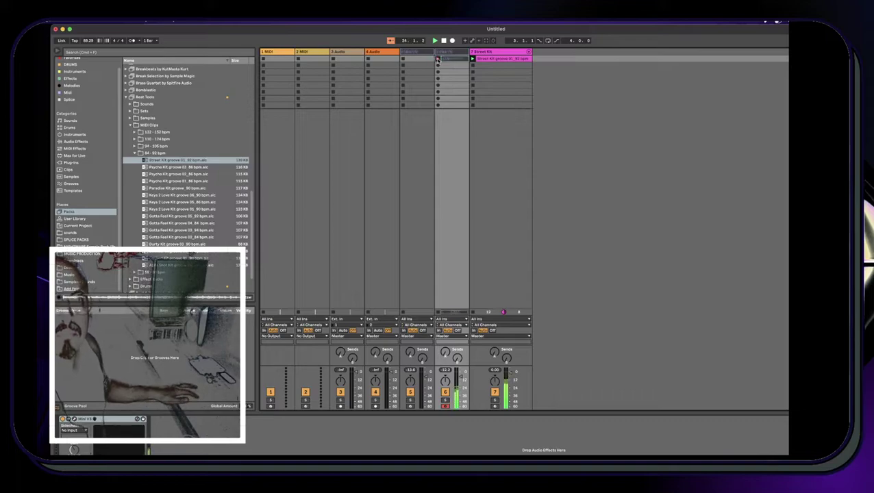
left_click(437, 66)
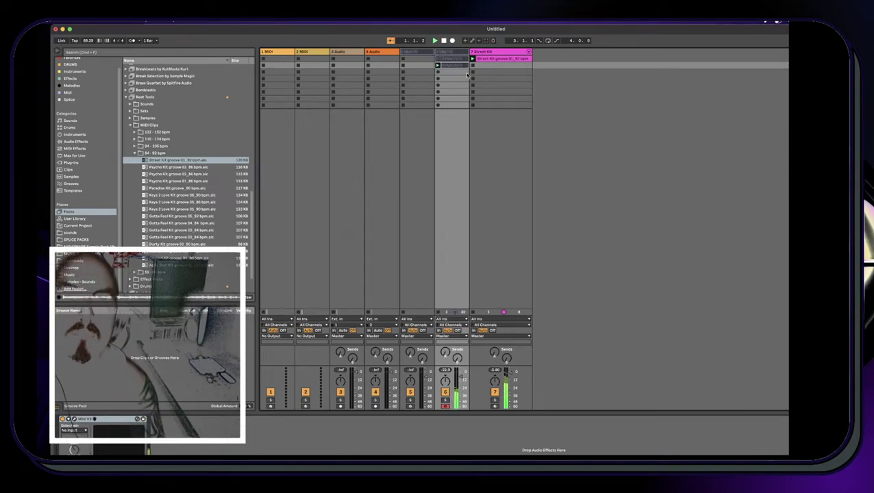
Set the second-slot Mini V3 clip's scale to E Phrygian Dominant and fold the note editor to that scale
double_click(451, 66)
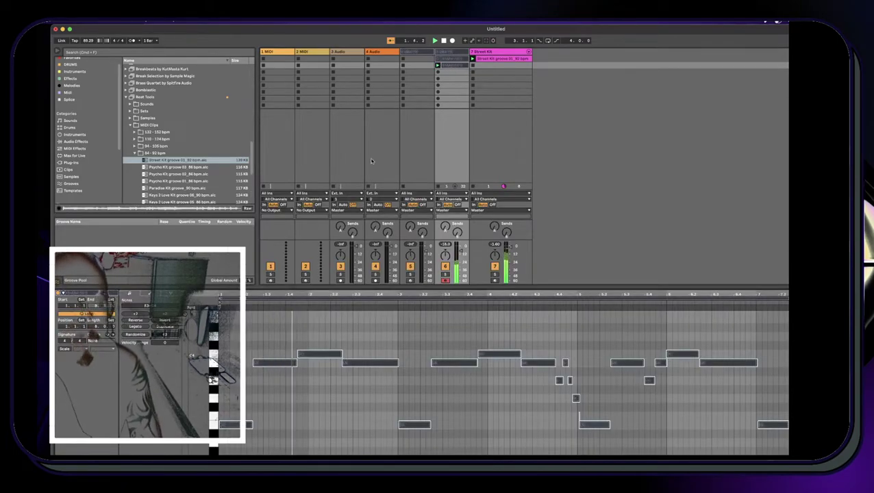
left_click(77, 350)
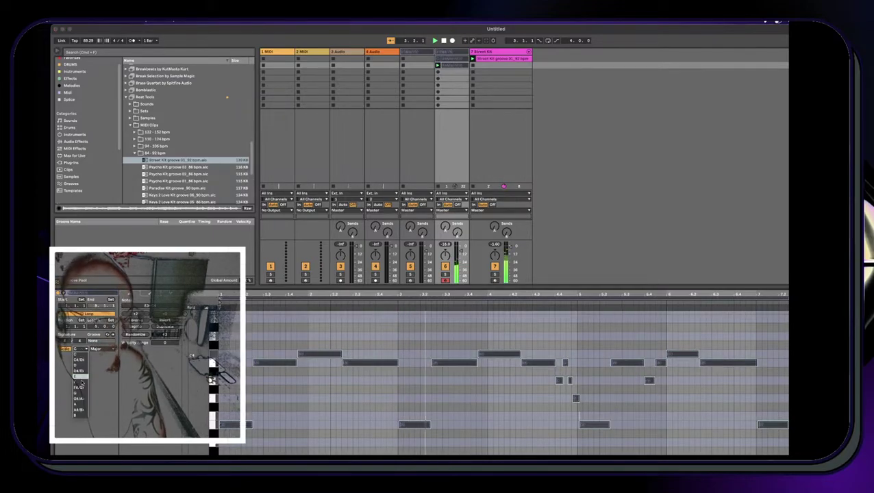
left_click(82, 376)
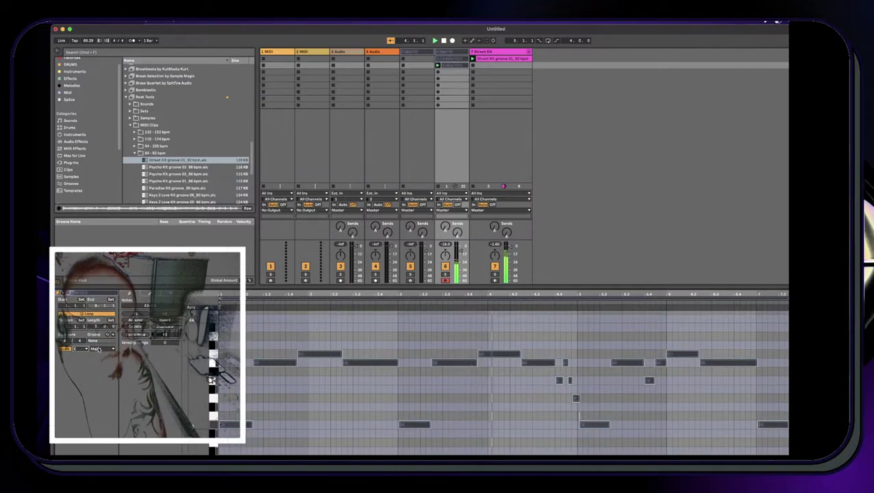
left_click(102, 350)
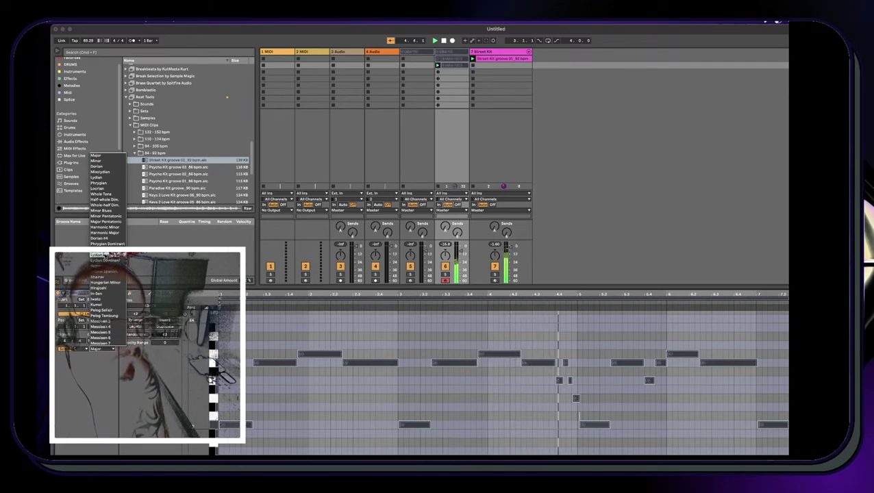
left_click(108, 243)
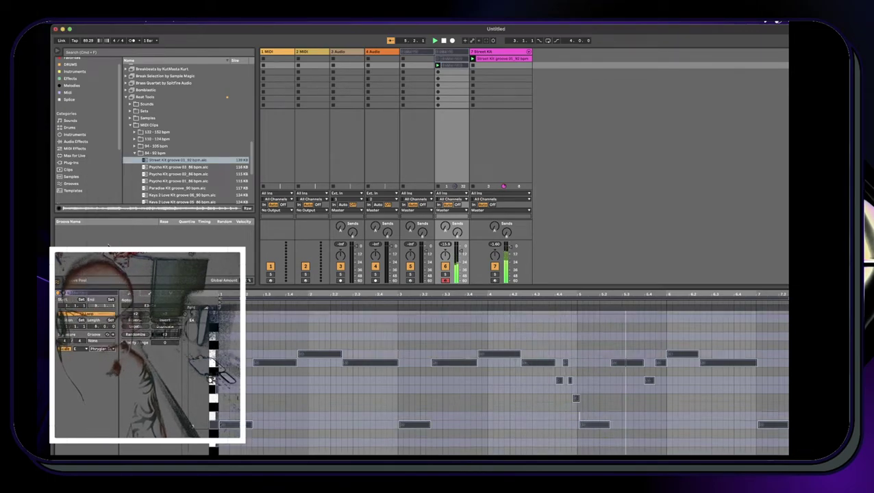
left_click(207, 309)
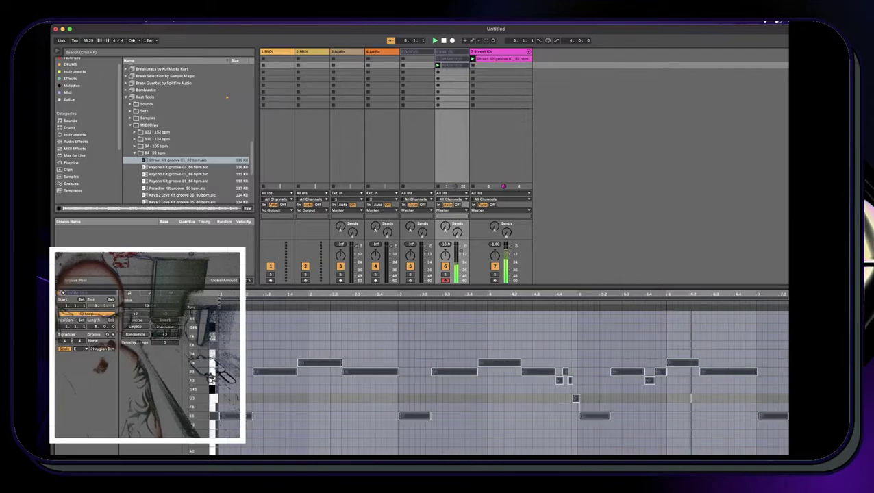
Move the out-of-scale G3 note before bar 5 up to G#3 and restart playback
key("space")
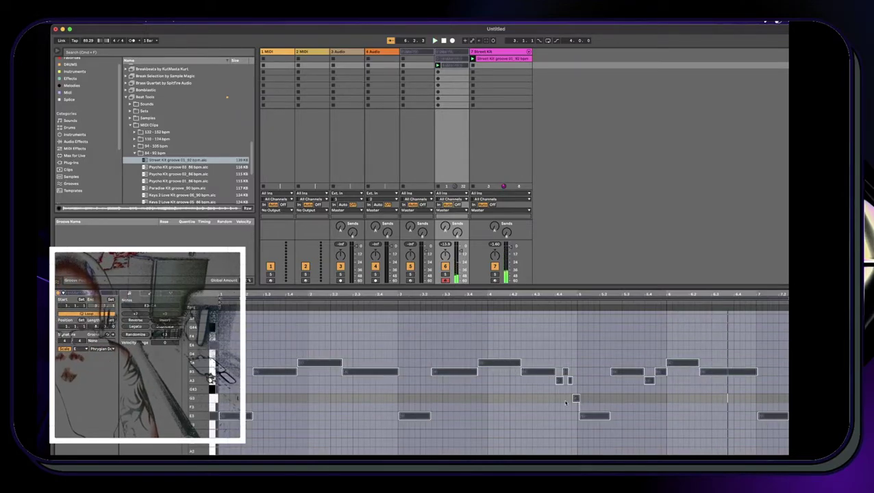
left_click(577, 399)
key("Up")
key("space")
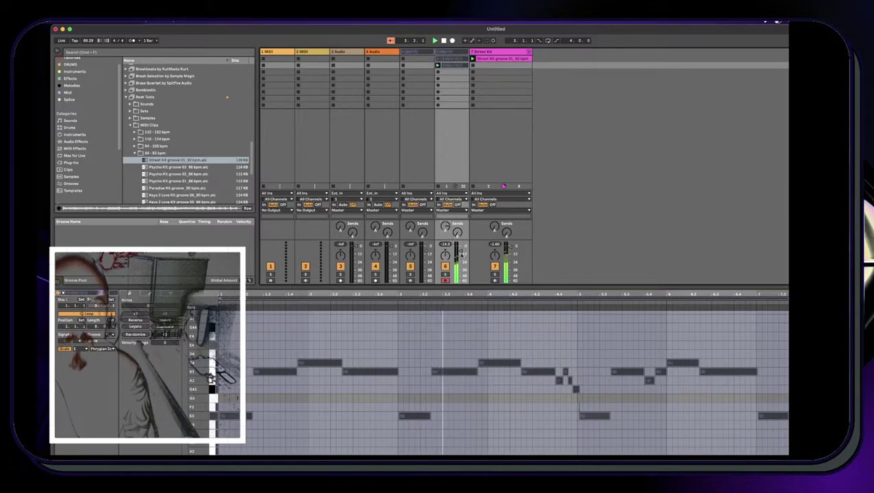
Load the Double Attack lead preset in the duplicated track's Mini V3 and close the plug-in window
left_click(447, 53)
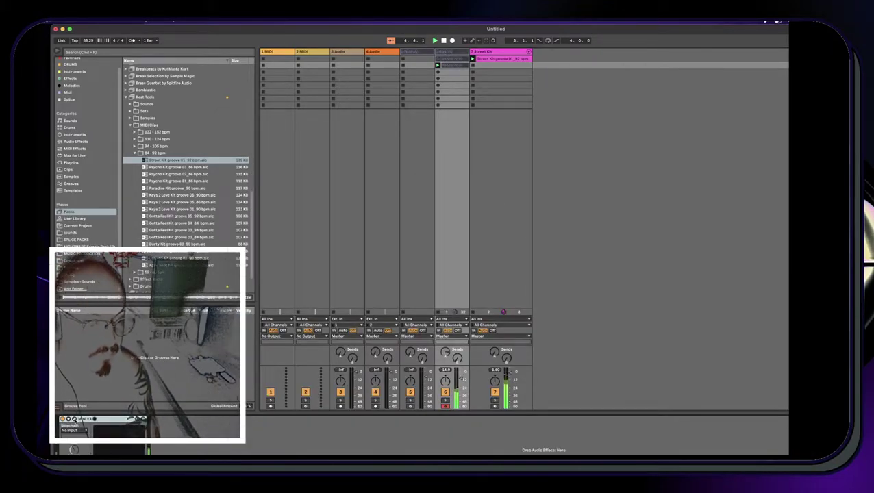
left_click(75, 420)
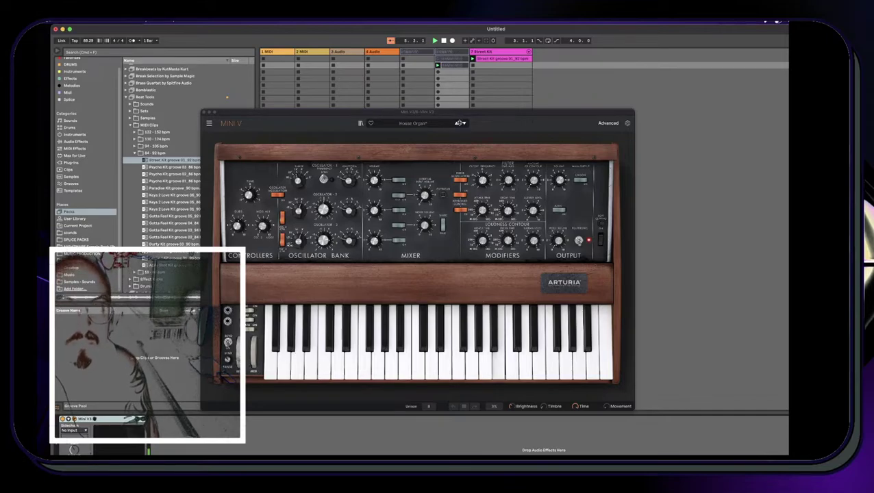
left_click(413, 123)
mouse_move(407, 182)
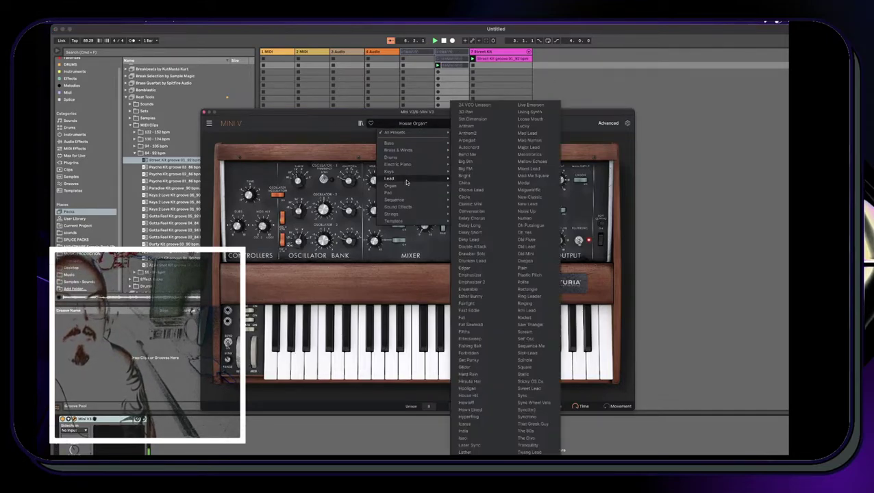
left_click(472, 246)
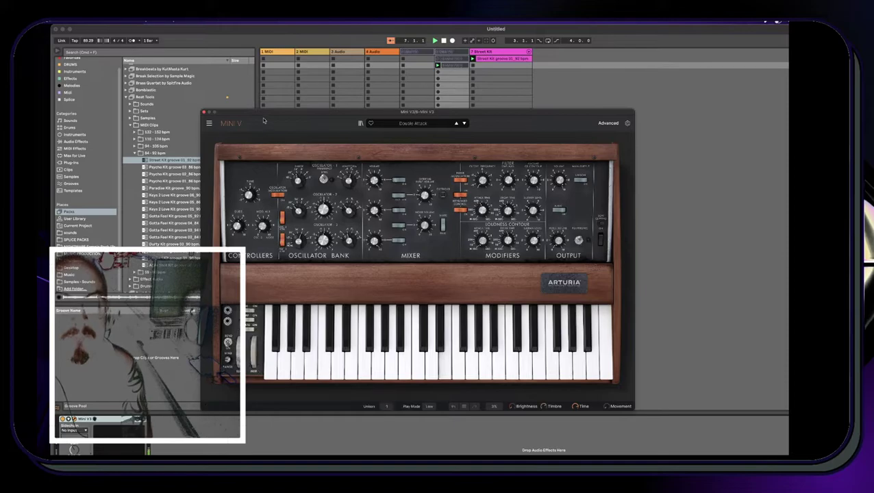
left_click(203, 113)
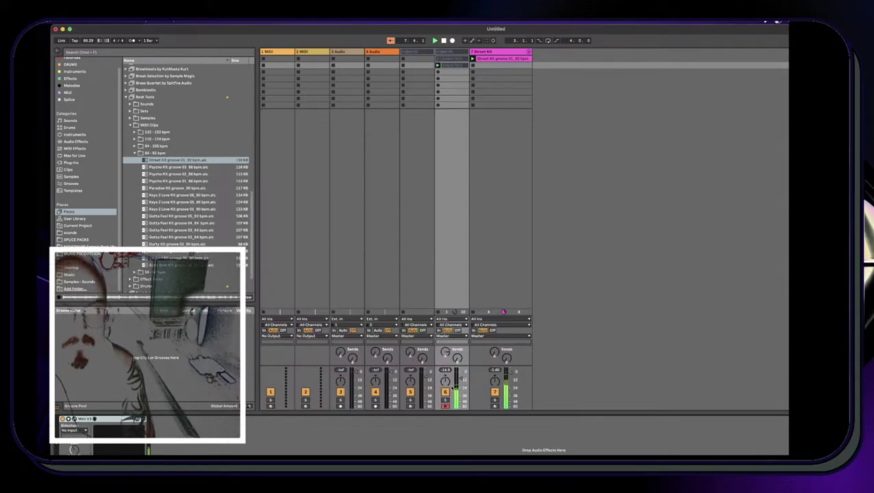
Raise the first four bars of notes in the second-slot Mini V3 clip by an octave and shorten its loop to those four bars
double_click(453, 65)
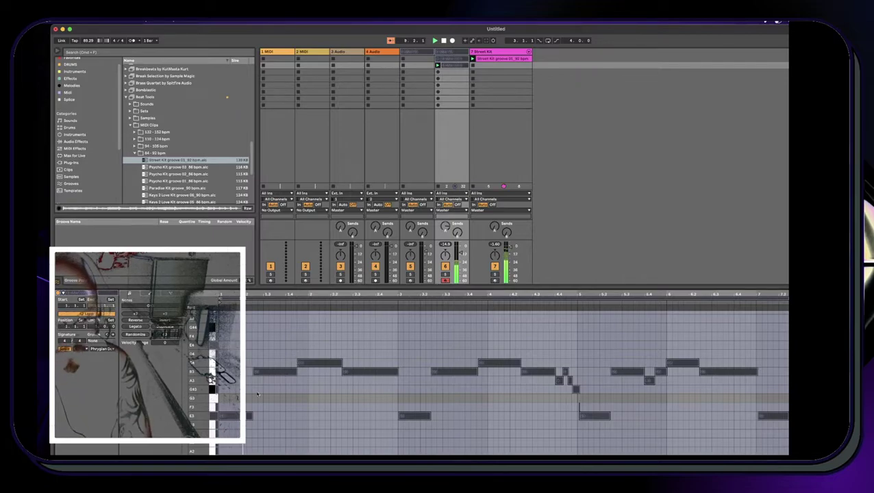
left_click_drag(222, 320, 567, 451)
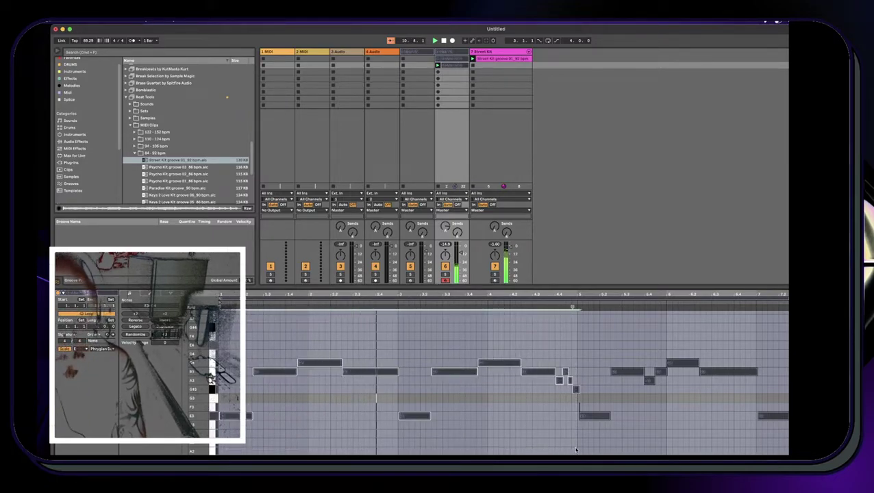
key("shift+Up")
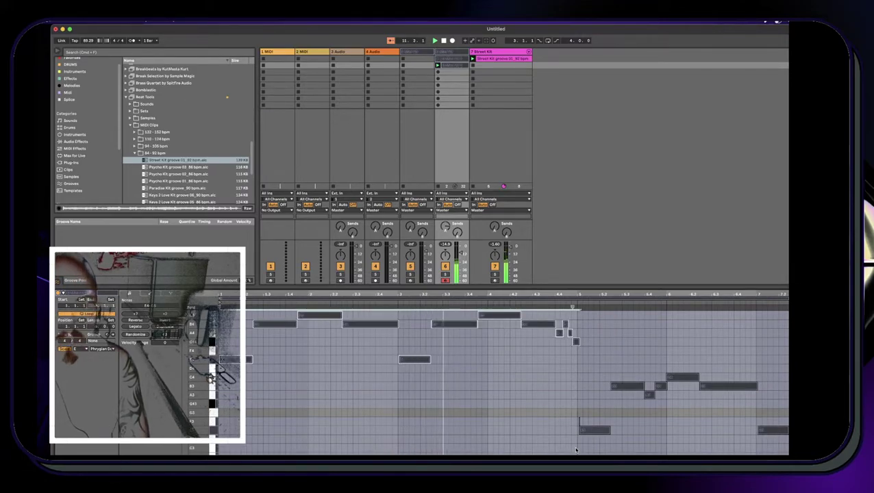
left_click_drag(870, 300, 577, 307)
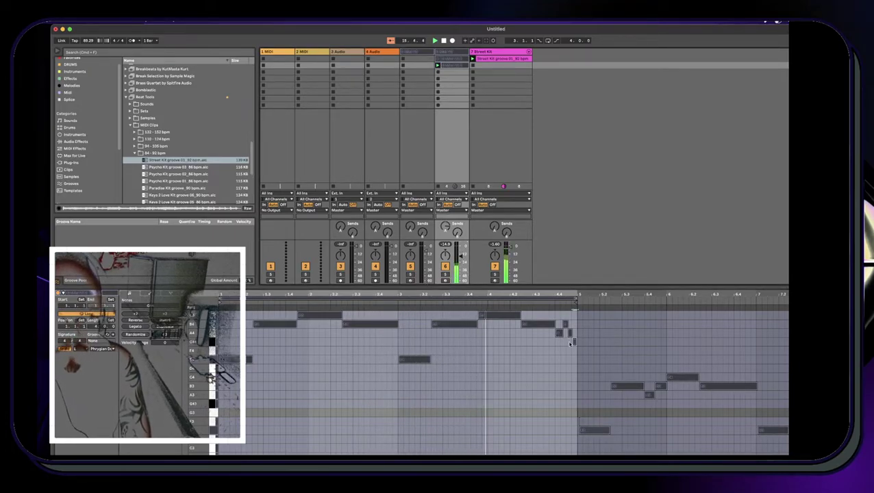
Transpose the notes within the clip's four-bar loop up another octave
left_click(328, 297)
key("shift+Up")
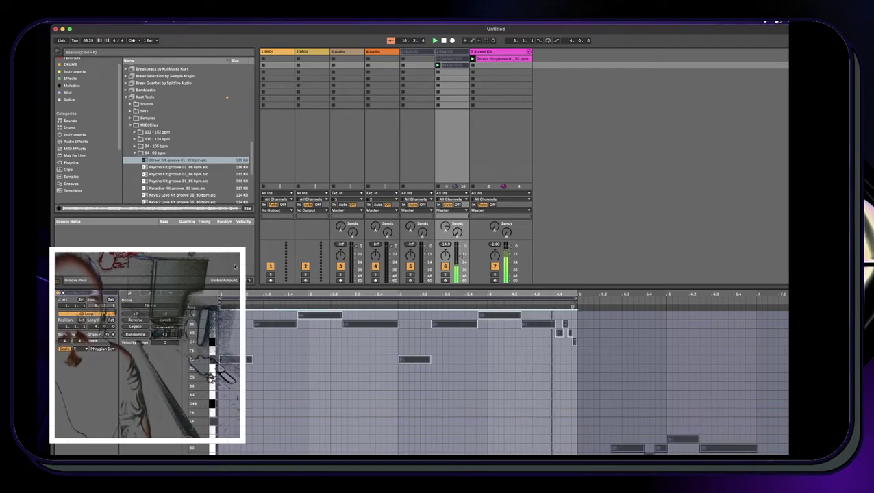
left_click(332, 299)
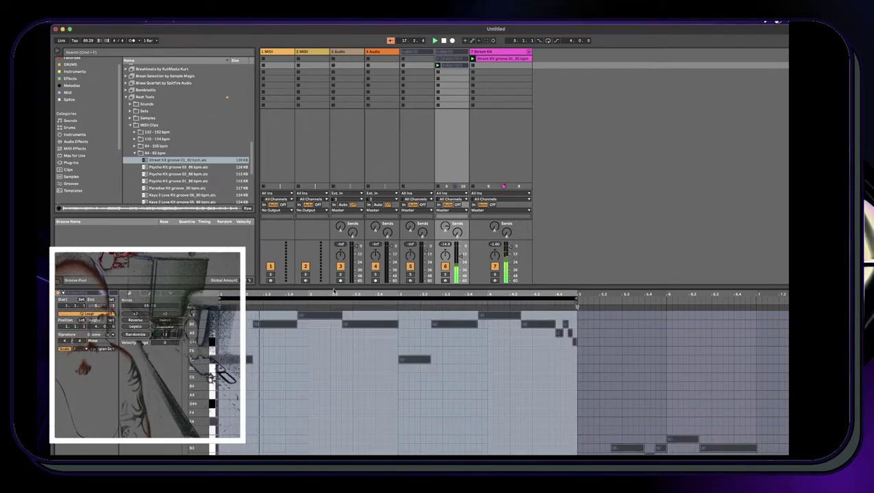
right_click(323, 309)
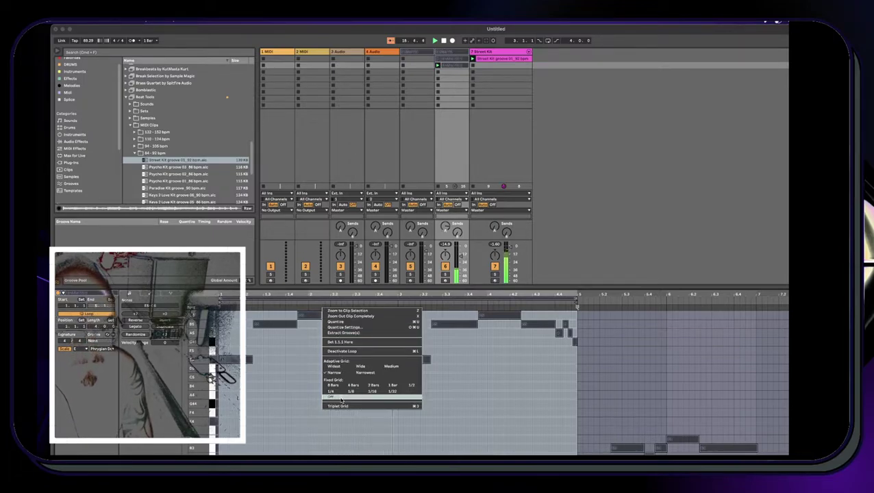
left_click(298, 370)
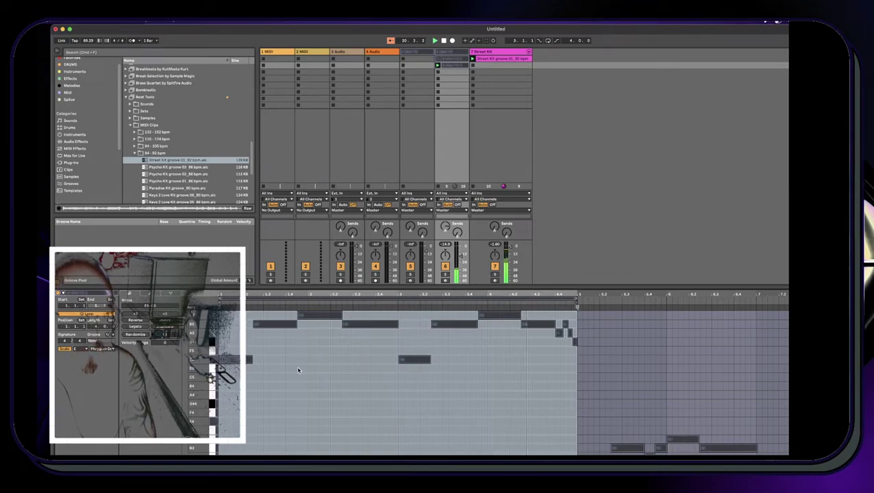
Double the Street Kit groove clip's loop to four bars, restart playback and check the duplicated drum notes
left_click(510, 60)
left_click(165, 328)
key("space")
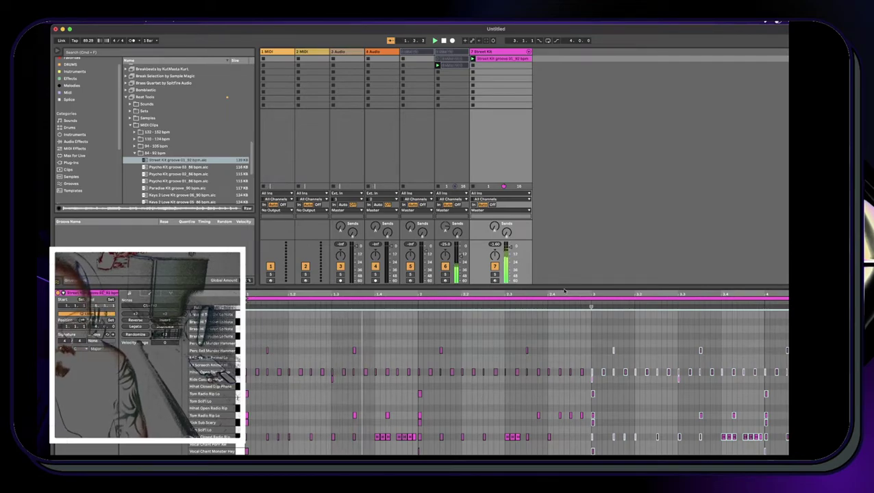
left_click_drag(561, 287, 546, 189)
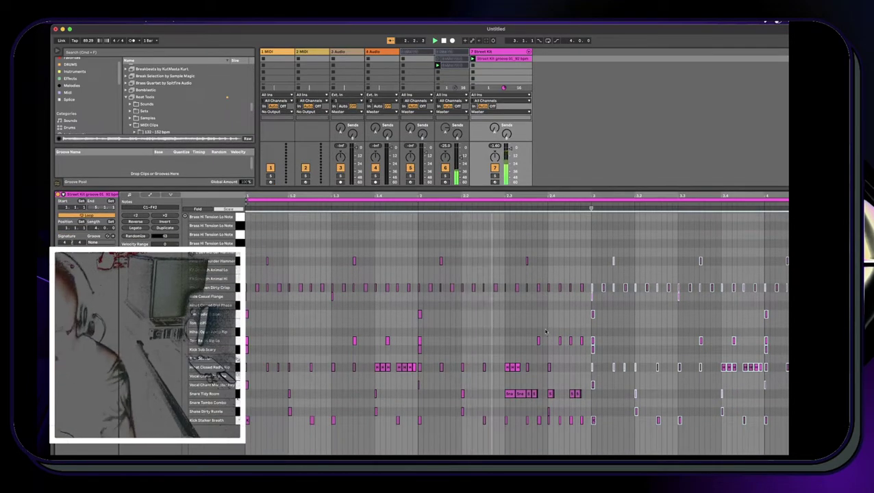
key("Escape")
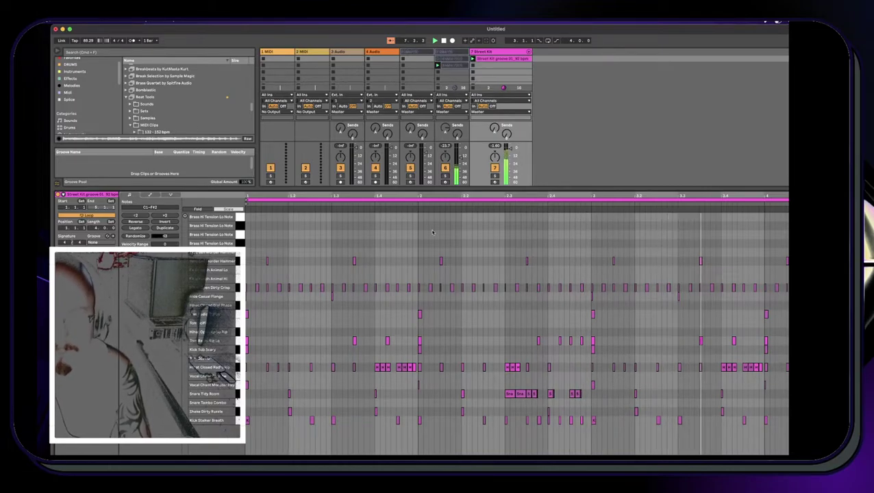
left_click_drag(477, 189, 477, 277)
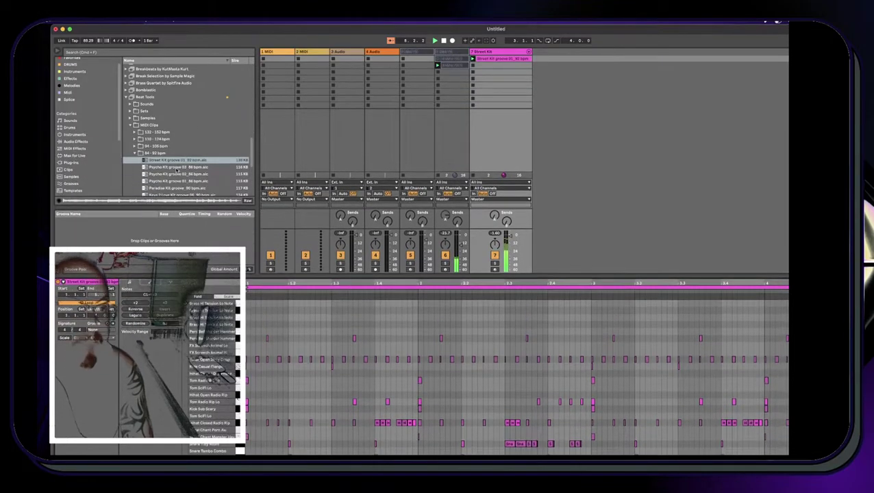
Collapse the 84 - 92 bpm folder and record a new clip in the first slot of the first Mini V3 track
left_click(135, 153)
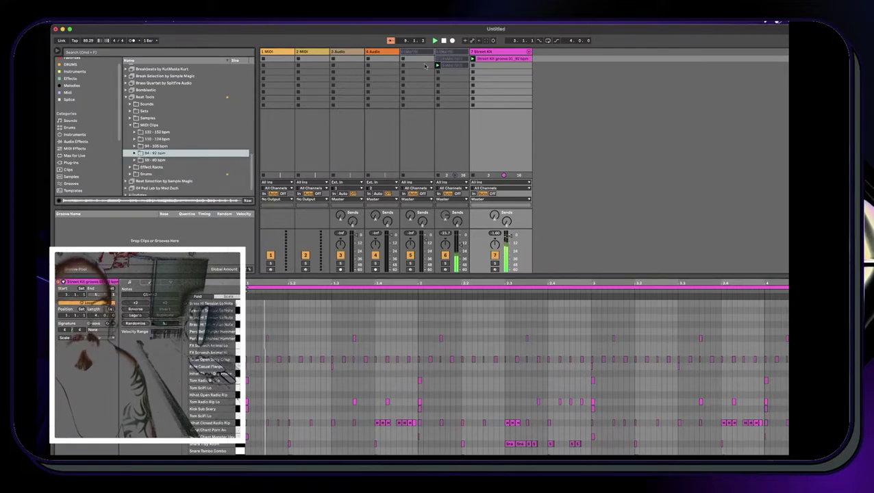
left_click(416, 52)
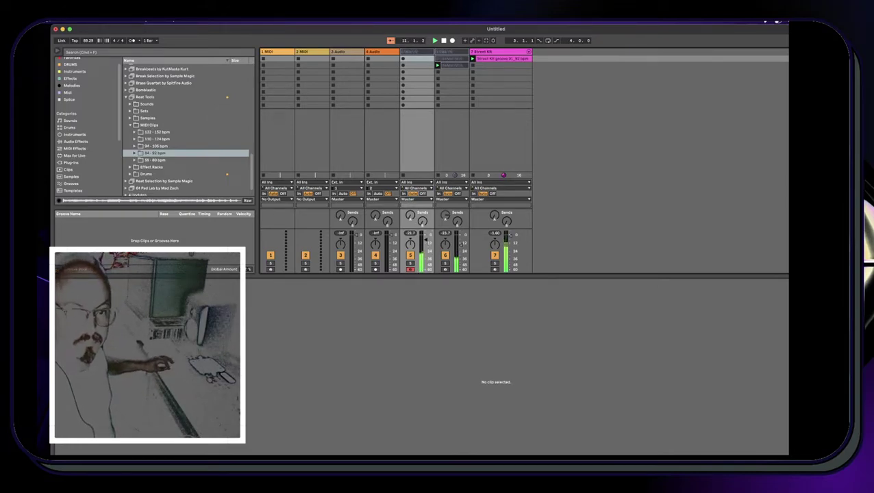
scroll(85, 127, "down", 2)
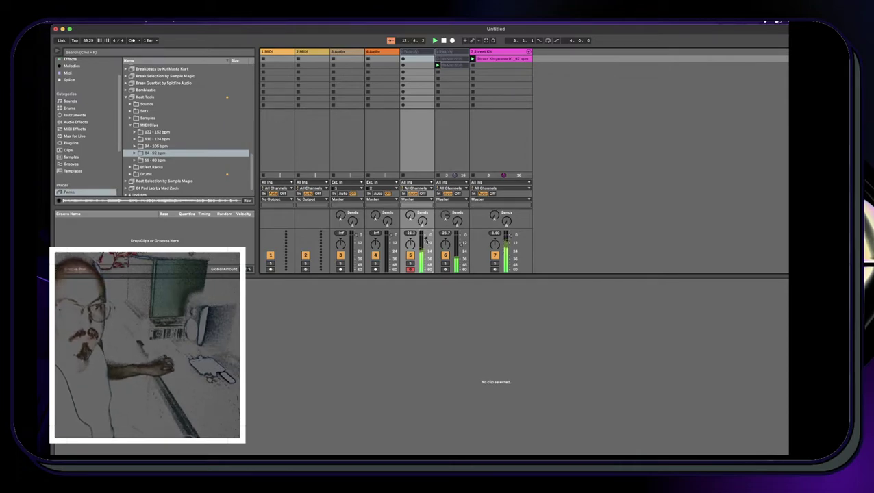
left_click(402, 59)
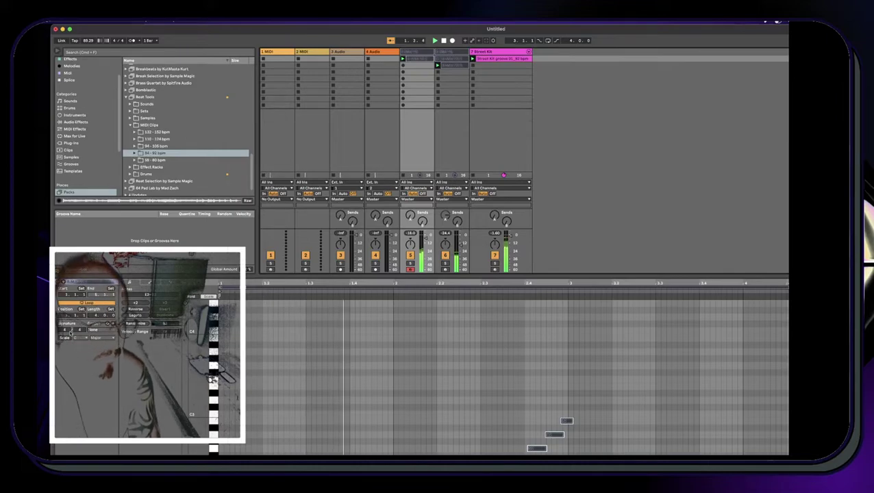
Set the scale of the newly recorded Mini V3 clip to E Phrygian Dominant
left_click(80, 338)
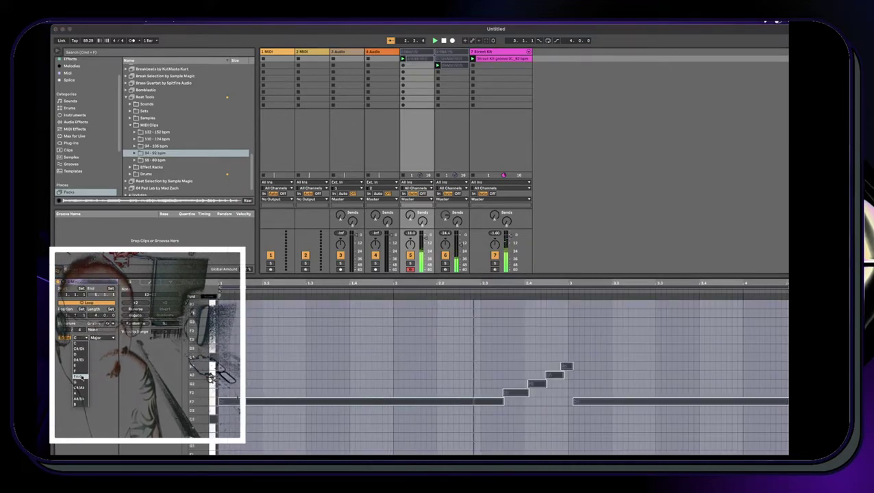
left_click(78, 366)
left_click(104, 338)
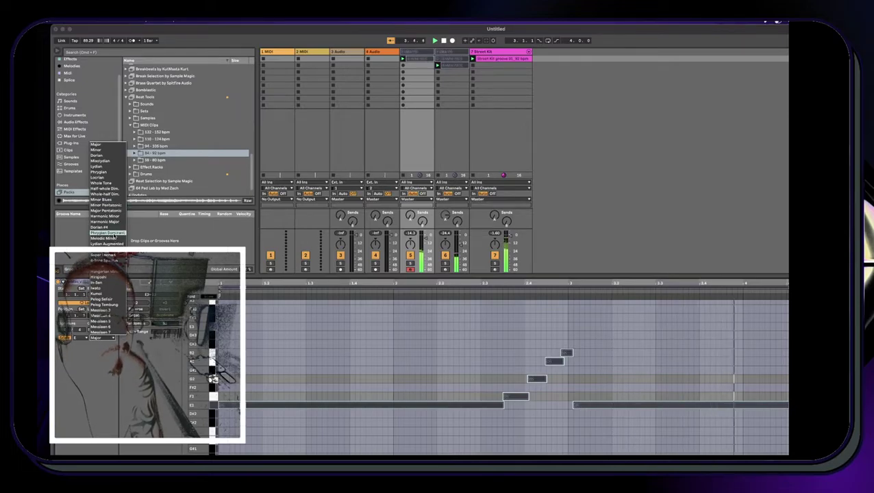
left_click(108, 233)
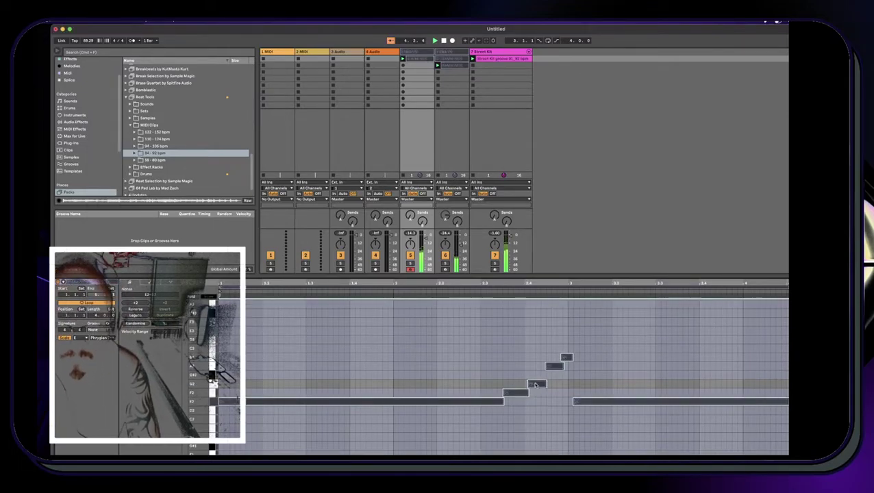
Move the out-of-scale G2 note in the rising run up to G#2 and start it slightly earlier
key("Up")
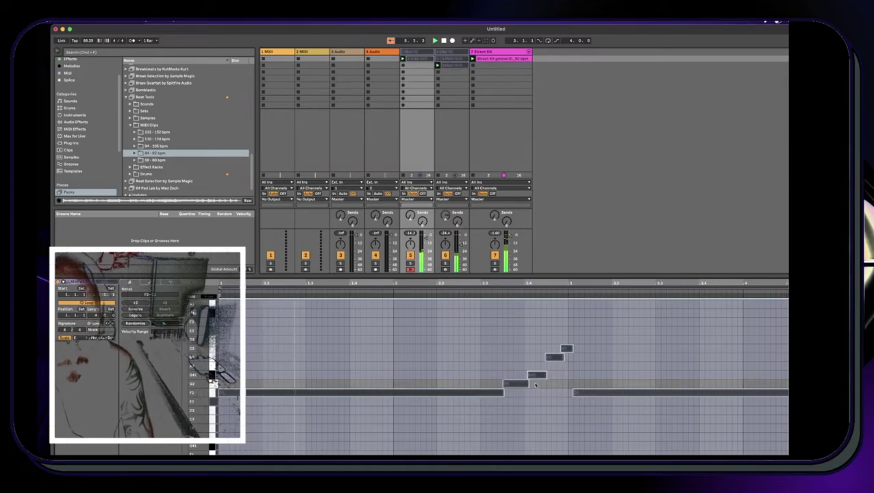
key("Down")
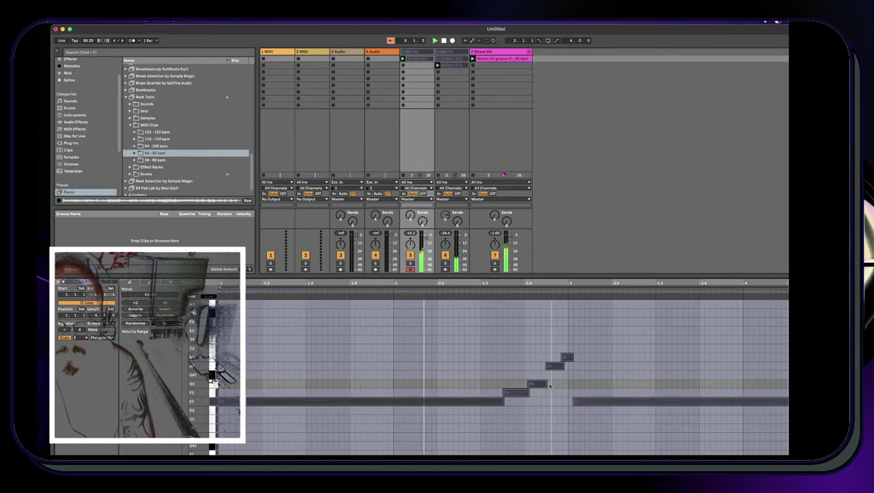
key("Up")
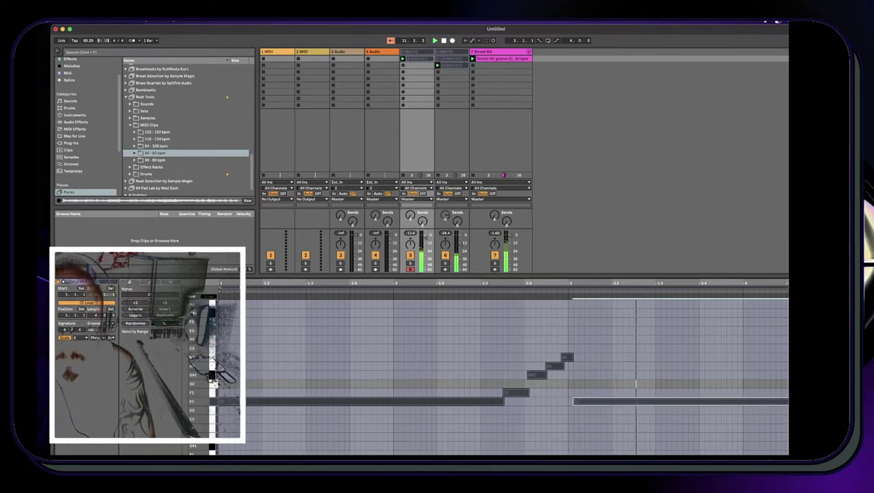
left_click(535, 374)
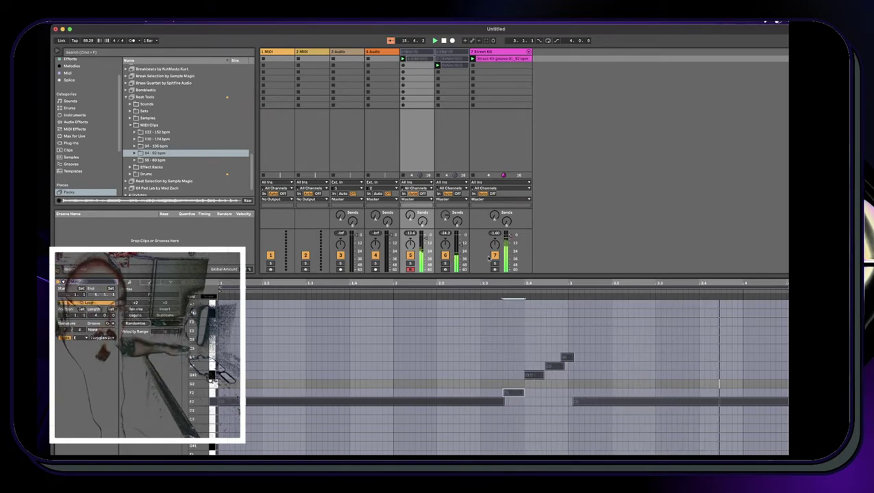
Enable MIDI Arrangement Overdub and Automation Arm, and re-arm the first Mini V3 track for recording
left_click(411, 269)
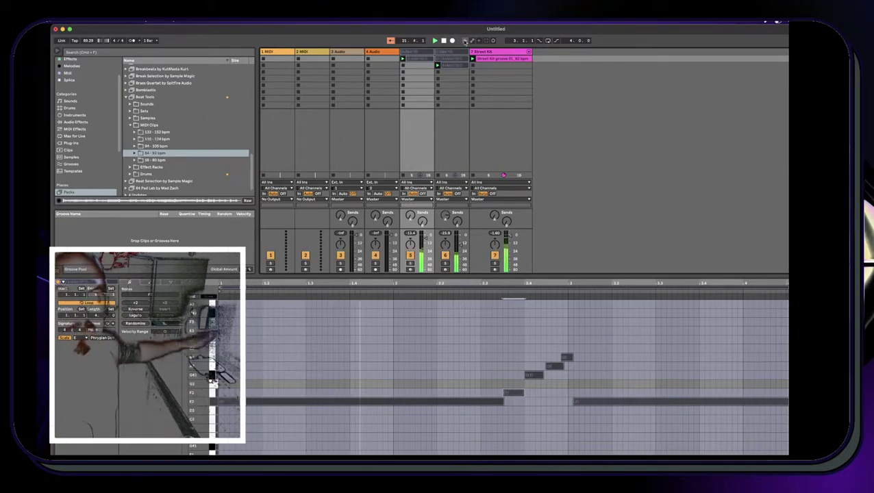
left_click(466, 41)
left_click(472, 41)
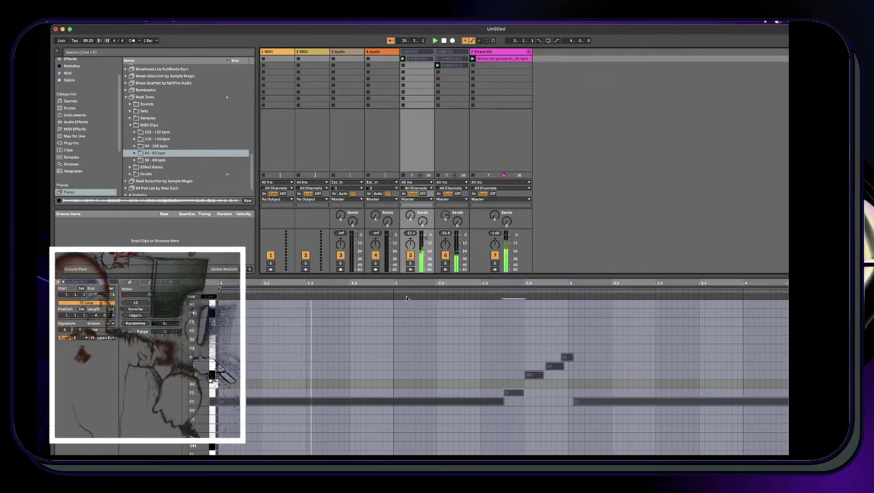
left_click(412, 270)
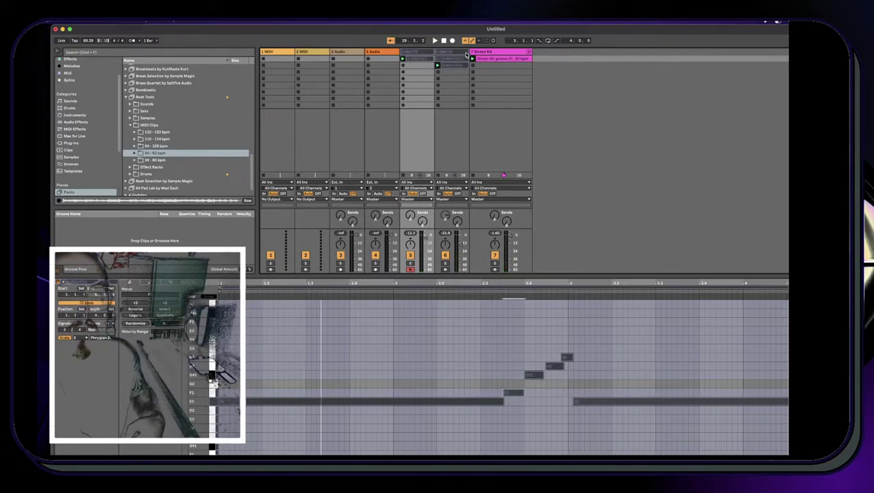
Delete the empty 4 Audio track and load Arturia's Analog Lab V instrument on a new MIDI track
left_click(382, 54)
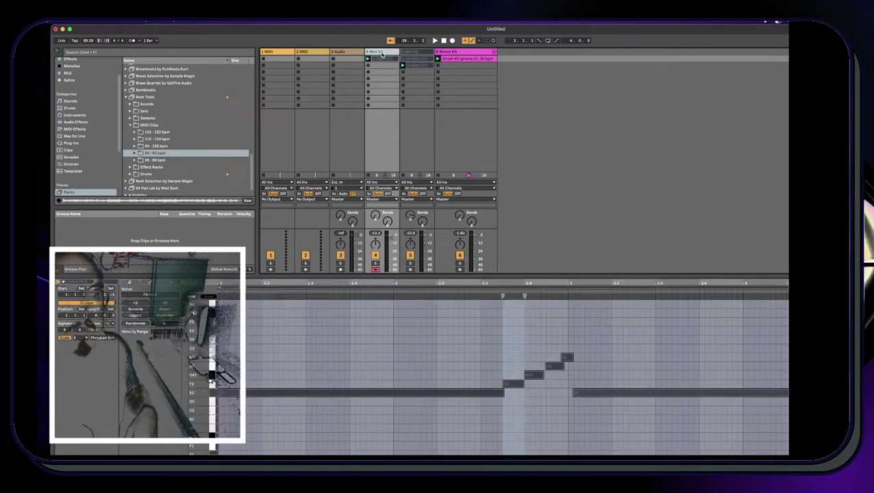
left_click(76, 122)
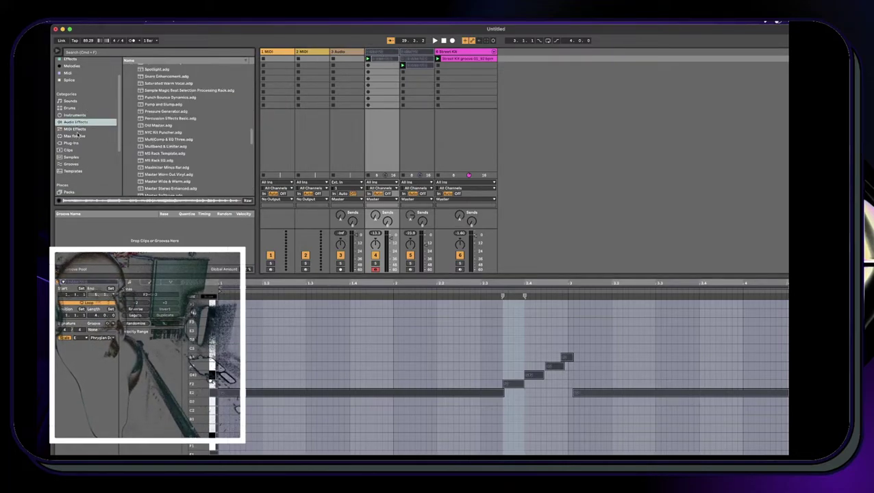
scroll(77, 123, "up", 2)
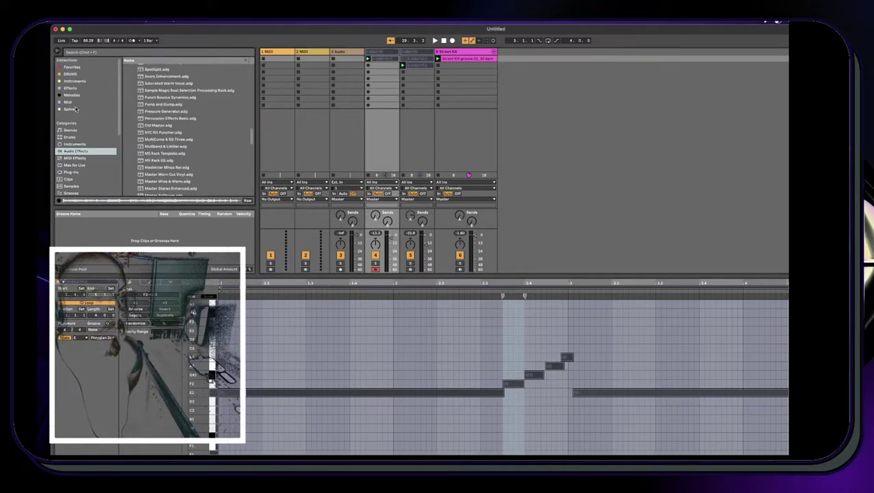
left_click(74, 173)
left_click(154, 166)
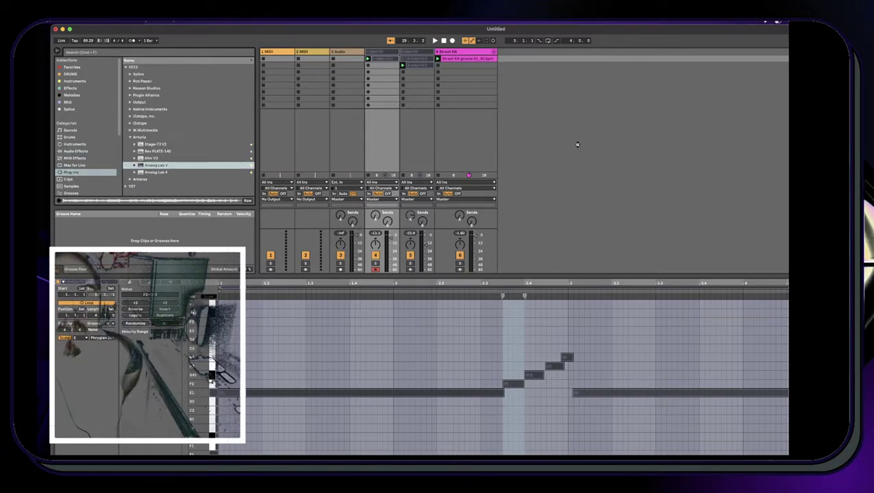
key("Return")
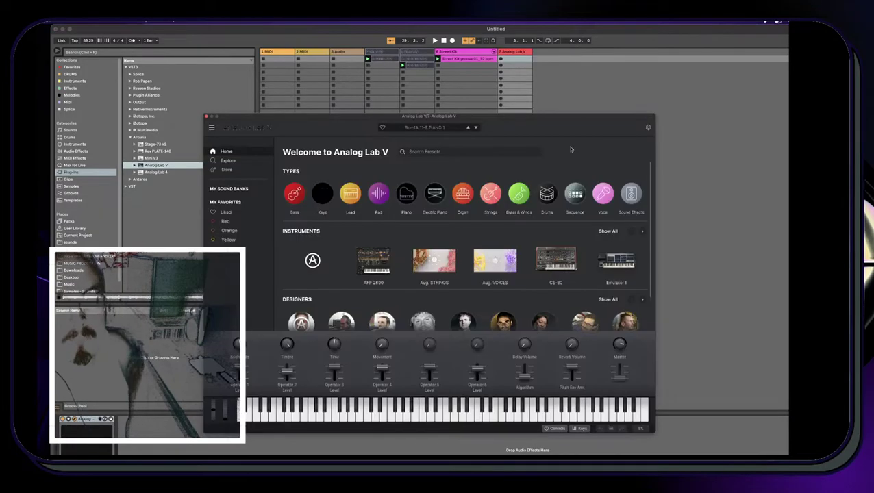
Audition the Aug. VOICES presets from Vienna's Choir to Blue Spectrum, settle on Earth's Pulses, and close the plug-in window
scroll(498, 264, "down", 2)
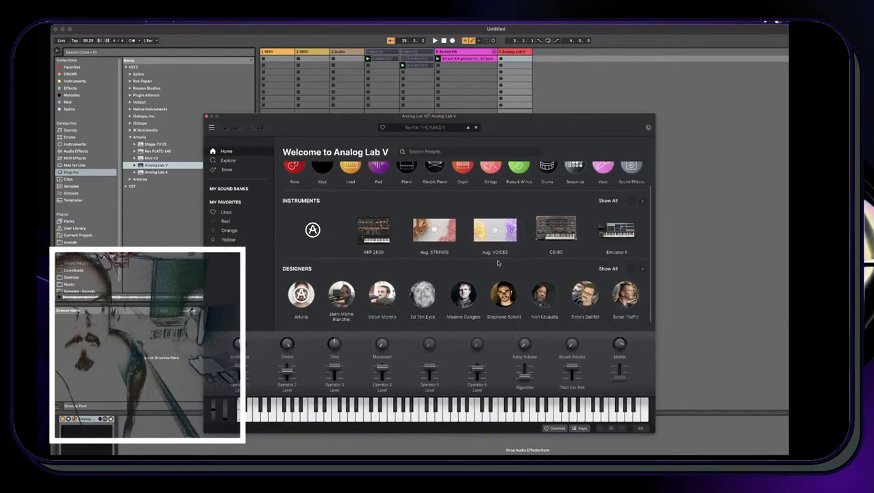
left_click(498, 226)
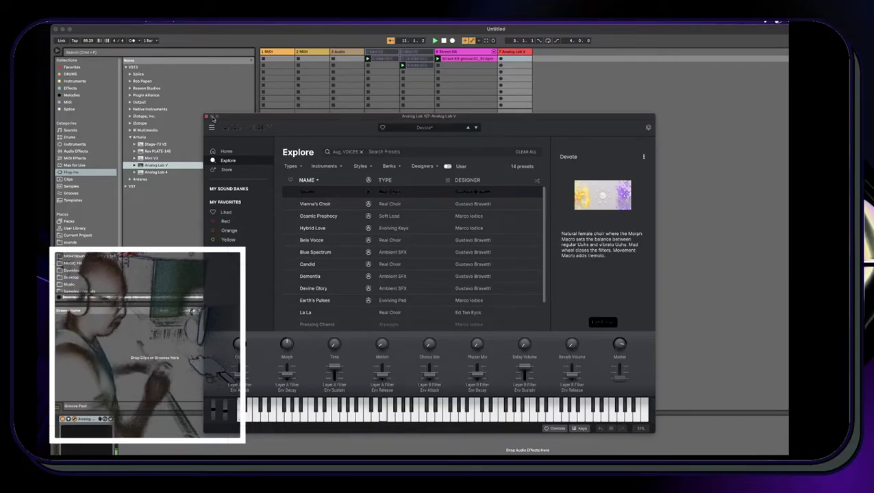
left_click(412, 205)
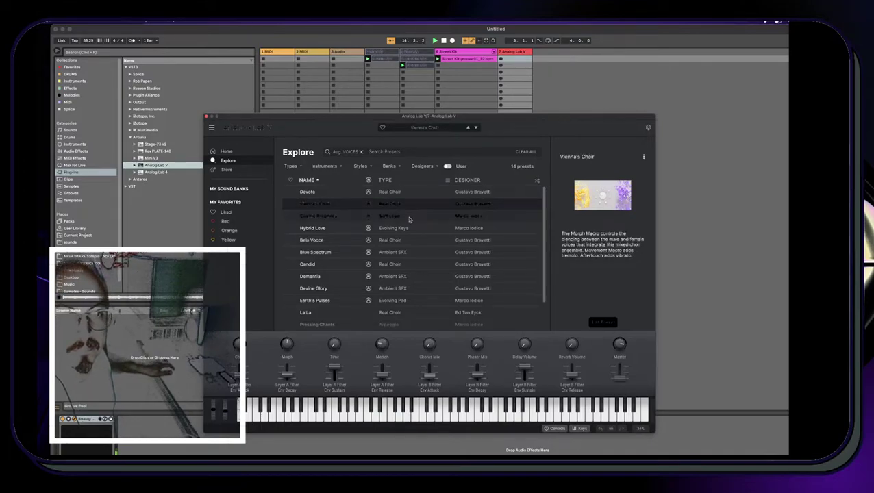
left_click(410, 217)
left_click(404, 229)
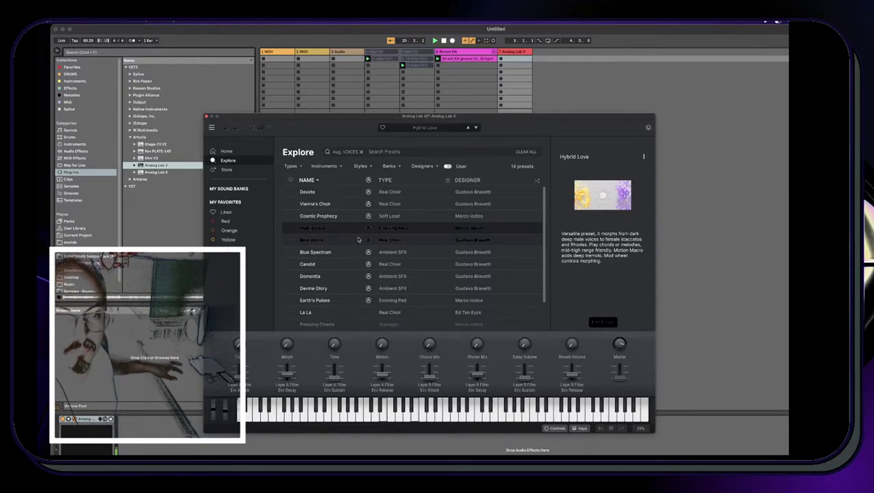
left_click(402, 241)
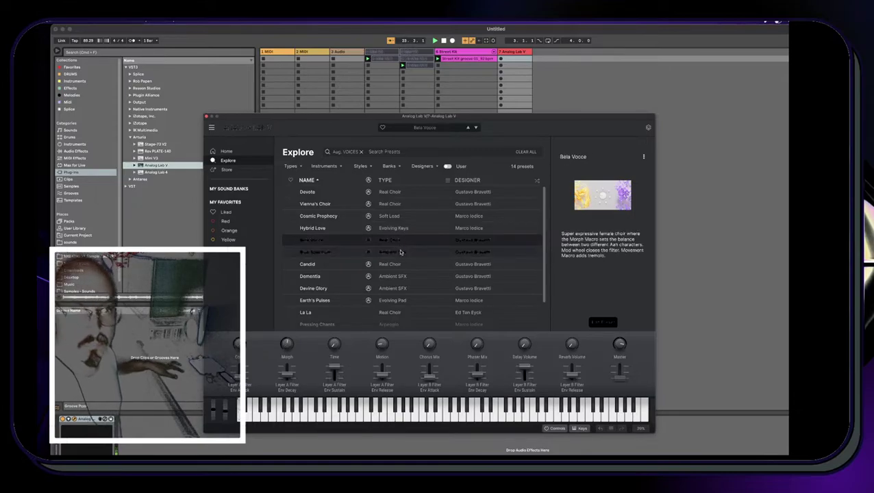
left_click(399, 254)
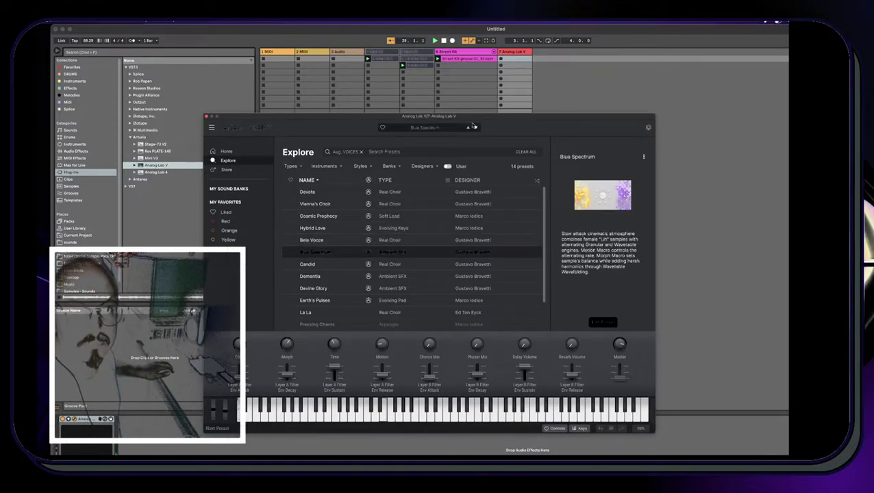
scroll(389, 261, "down", 2)
left_click(389, 261)
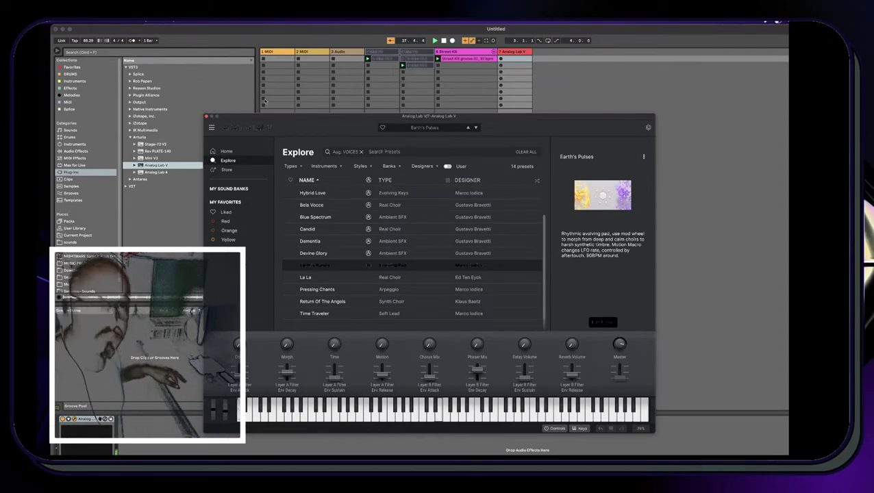
left_click(207, 117)
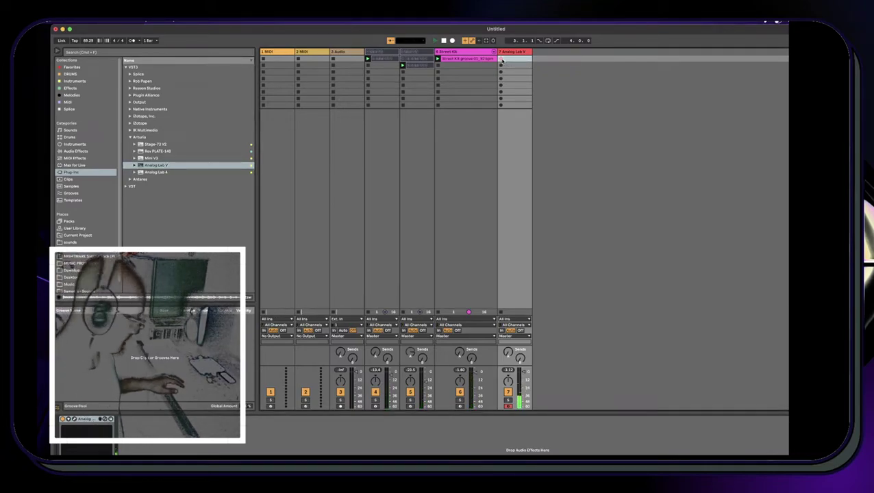
Record a voice part into the first clip slot of the Analog Lab V track and open the clip's notes
left_click(501, 59)
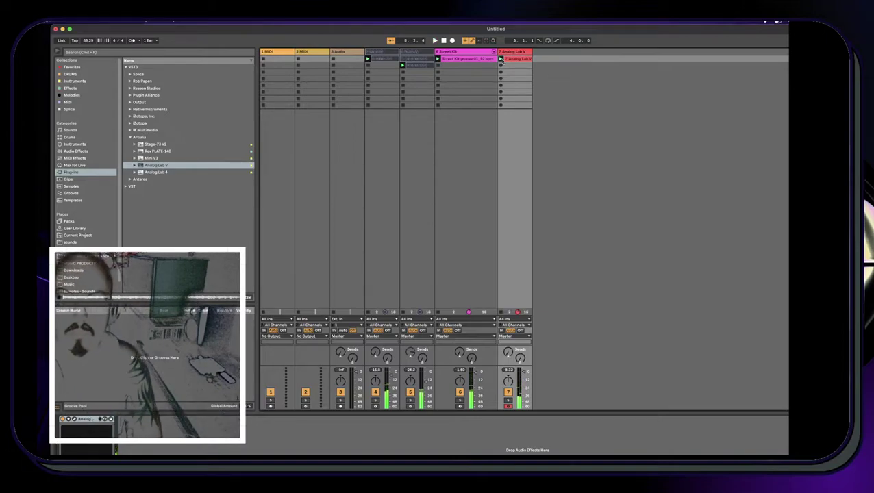
double_click(510, 60)
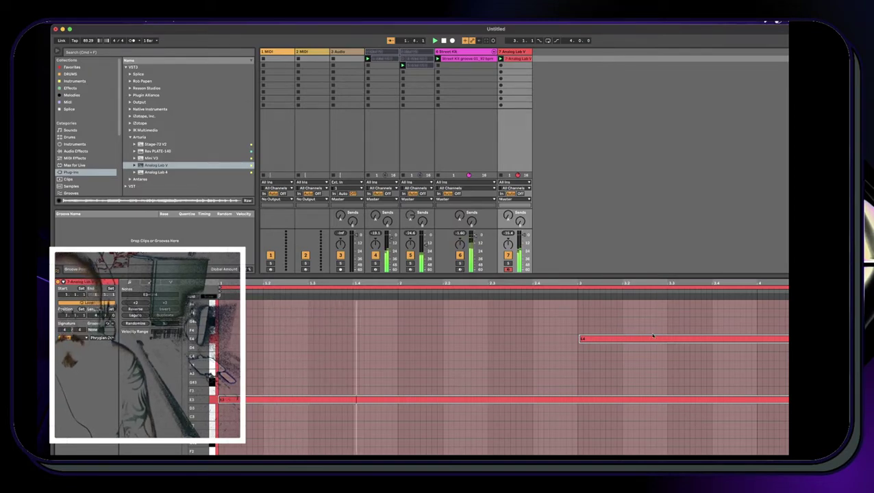
Add short E4, G#4 and F4 grace notes just before beat 3 and quantize the long E4 note they lead into
double_click(558, 339)
double_click(568, 332)
double_click(564, 322)
double_click(569, 331)
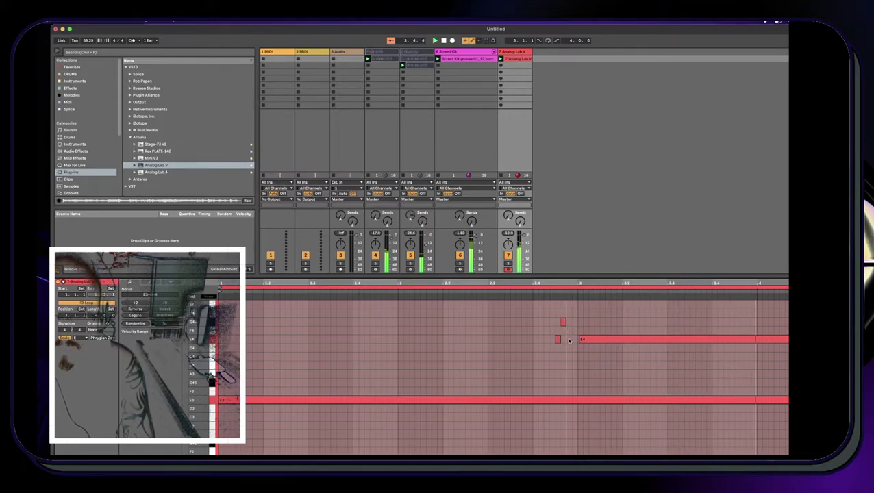
left_click(593, 341)
key("super+u")
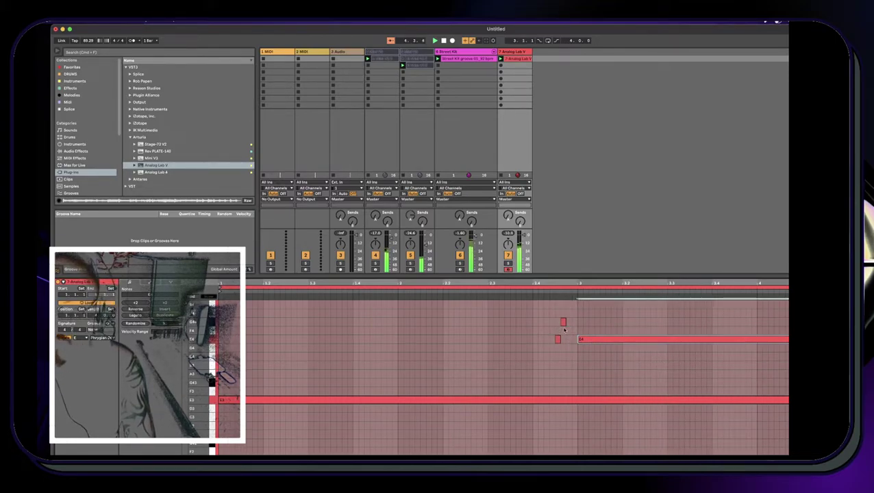
double_click(569, 331)
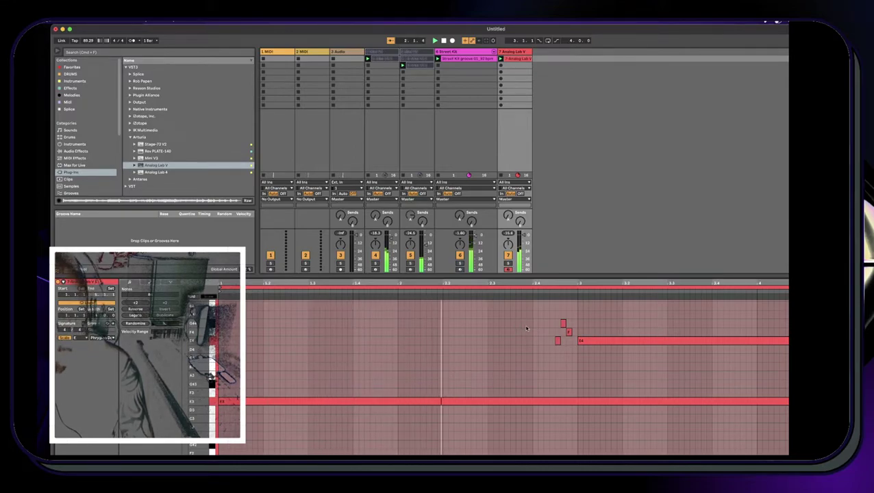
Lower the velocity of the long E4 note, the three short grace notes and the sustained E3 note
scroll(521, 328, "down", 1)
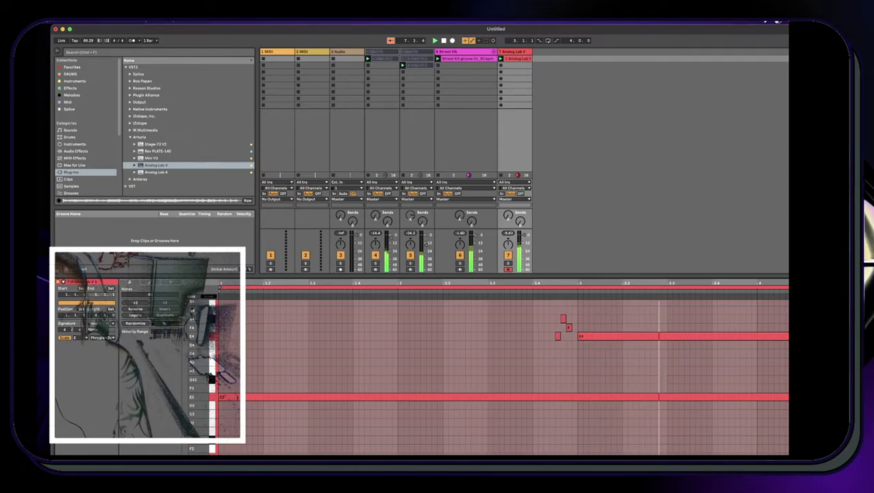
left_click(774, 335)
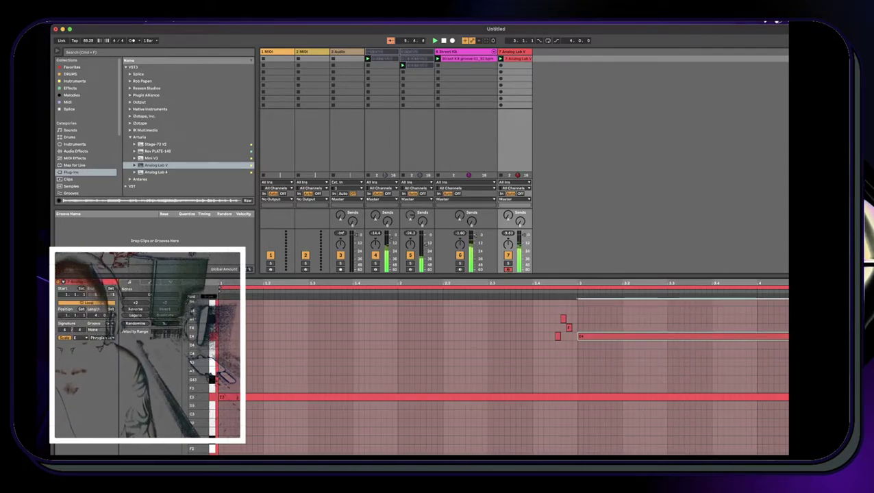
left_click(775, 336)
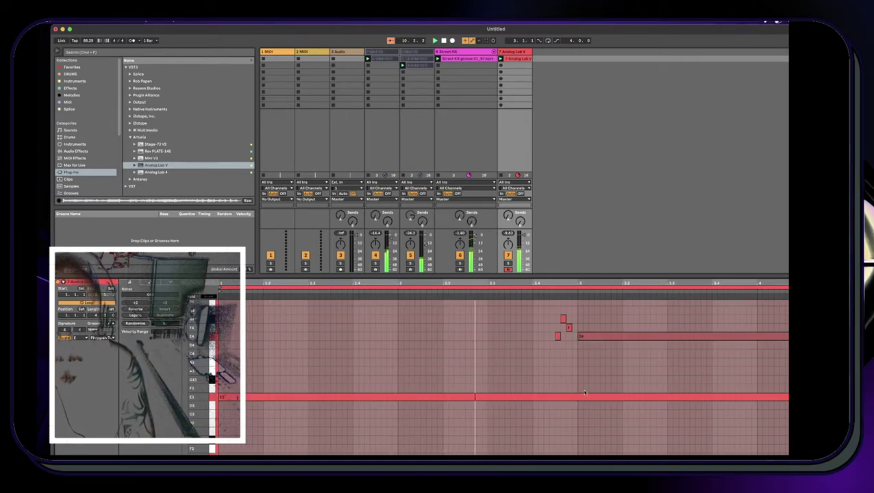
left_click_drag(567, 349, 552, 313)
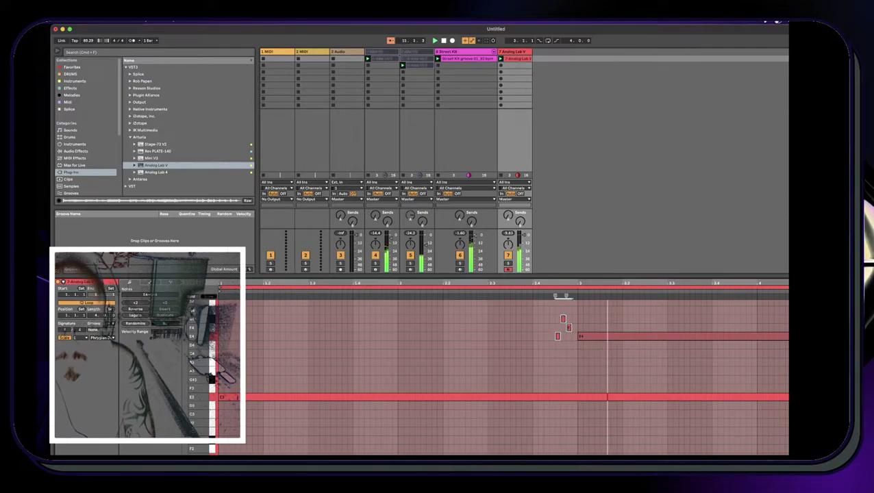
left_click(538, 370)
left_click(539, 398)
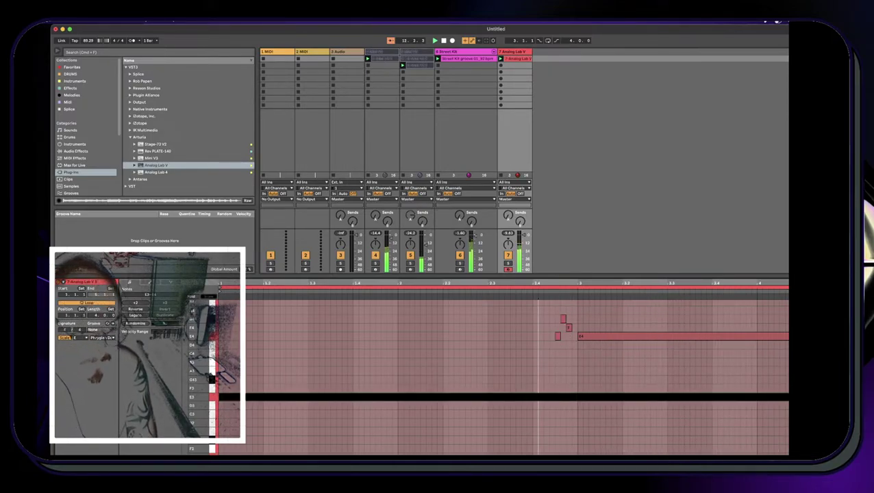
left_click(538, 397)
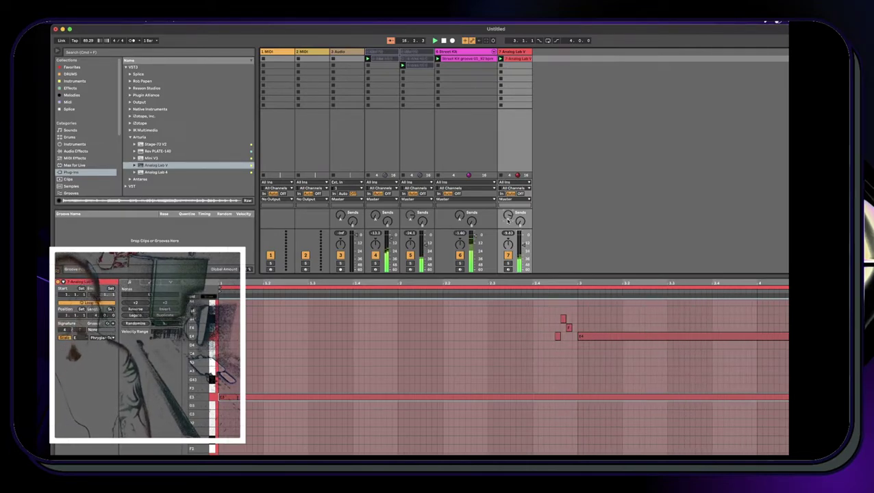
Save the Live set as "Another masser" in the Sessions folder
key("super+s")
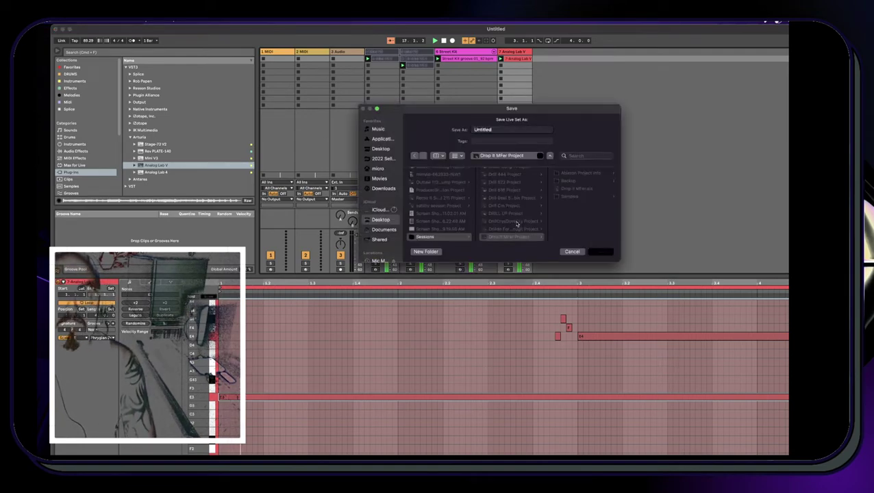
left_click(514, 157)
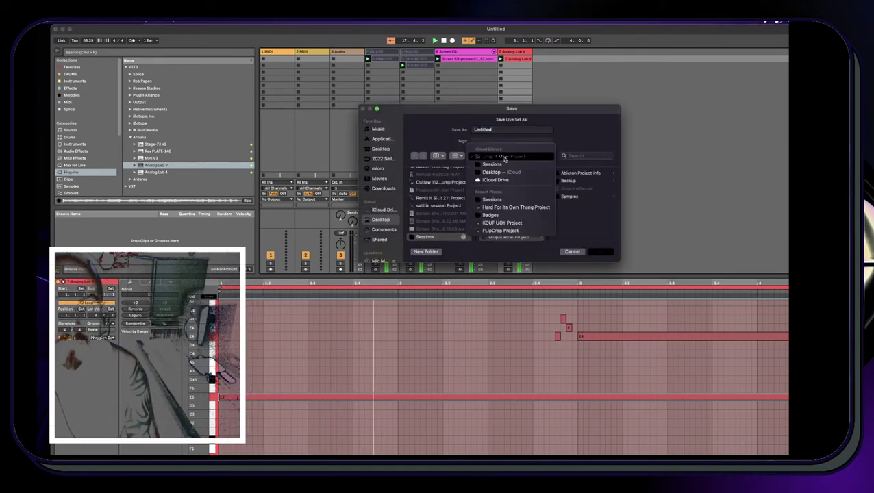
left_click(498, 174)
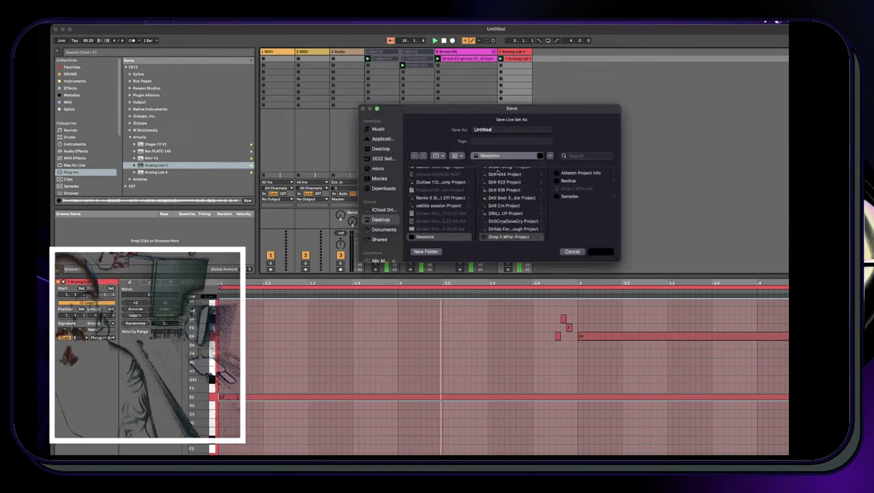
double_click(501, 132)
type("Another master")
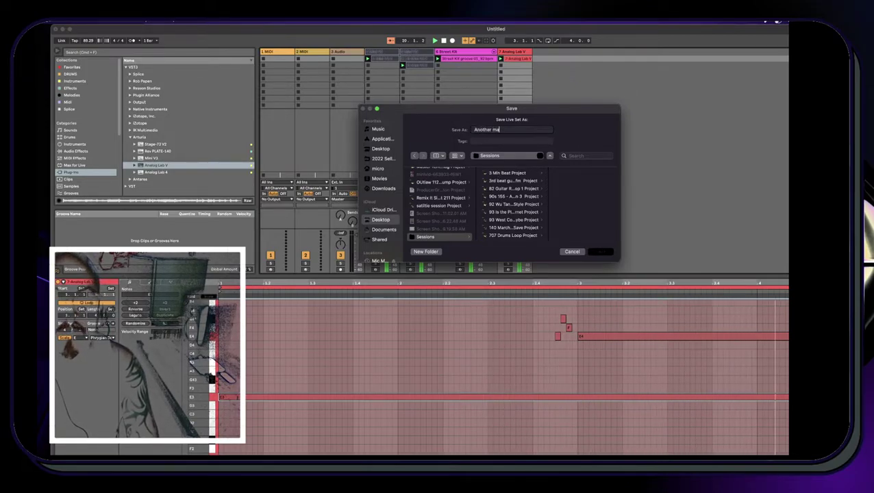
key("Return")
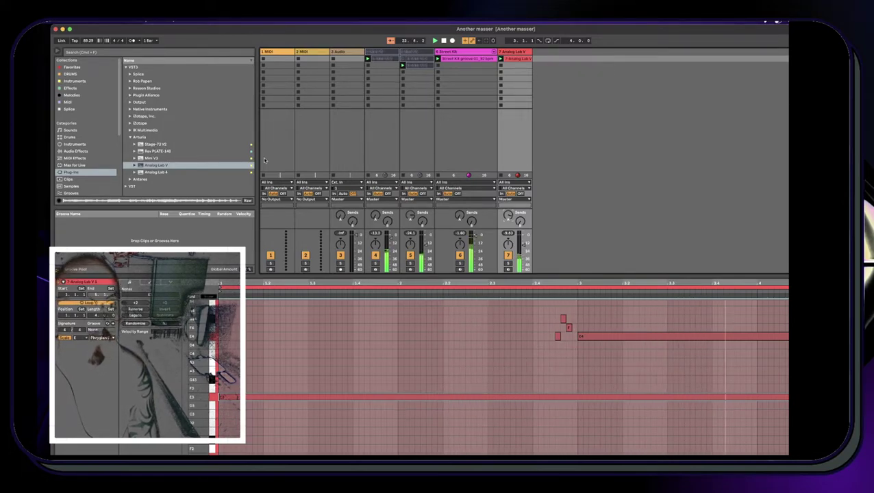
Select the first Mini V3 track and bring up the notes of its clip
left_click(375, 265)
left_click(381, 56)
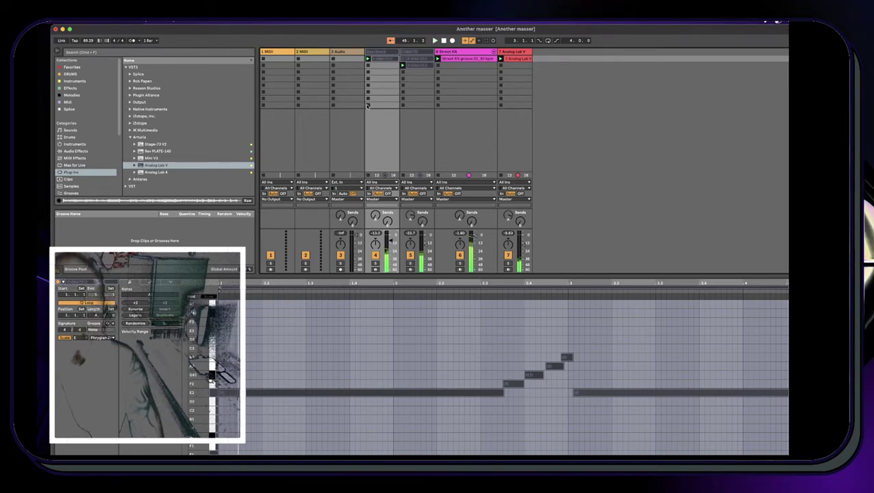
Create a new Live set and load Arturia's Analog Lab V on a new MIDI track
left_click(73, 22)
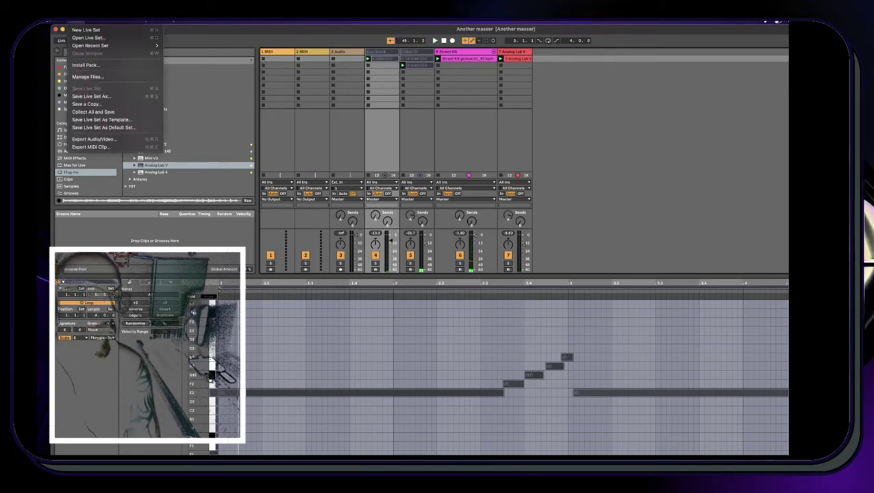
left_click(79, 31)
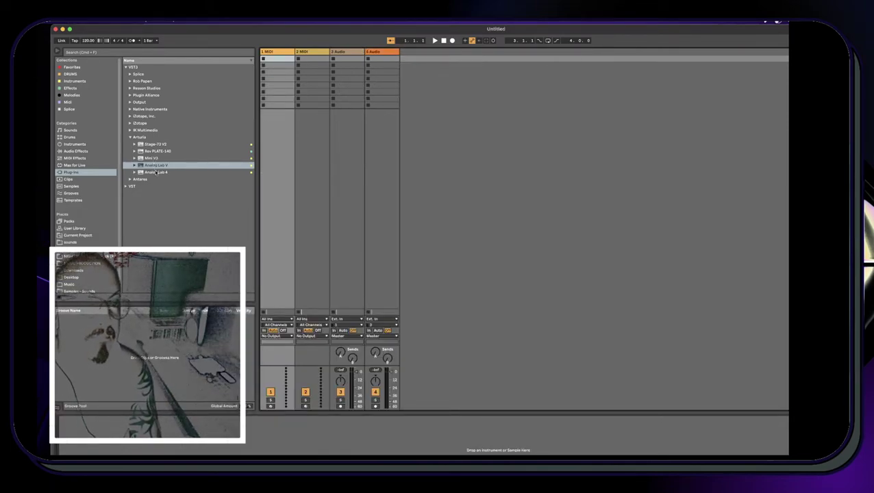
left_click_drag(155, 166, 292, 185)
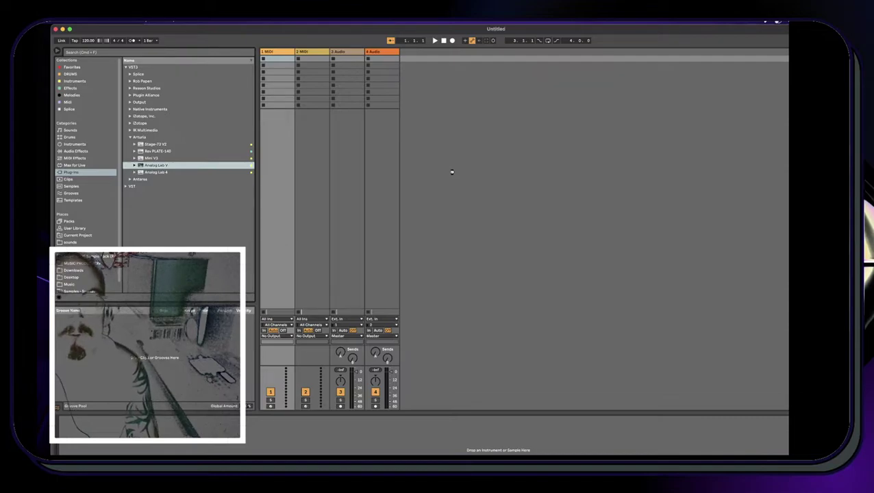
left_click_drag(452, 174, 453, 174)
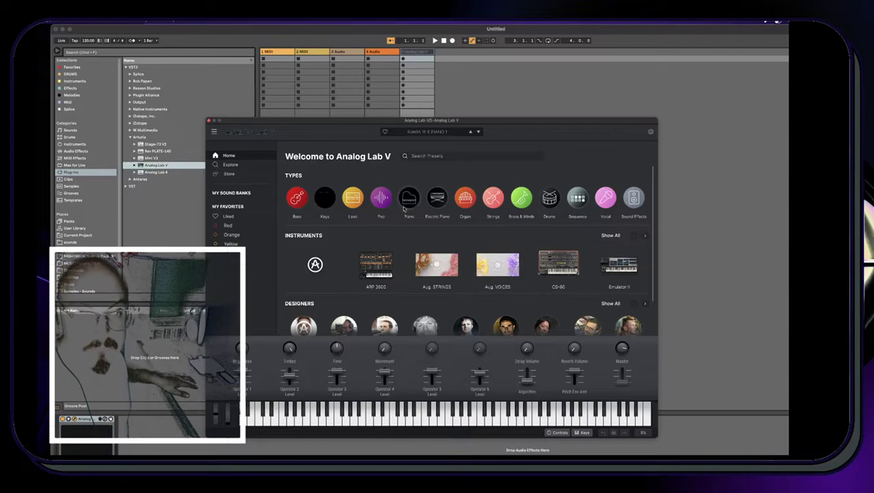
Load the Japanese Home Clean piano preset in Analog Lab V and close the plug-in window
mouse_move(405, 200)
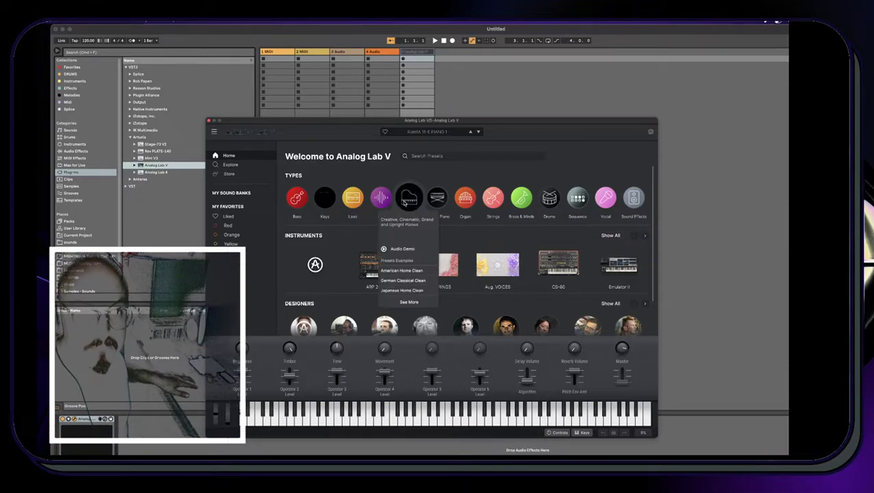
left_click(409, 293)
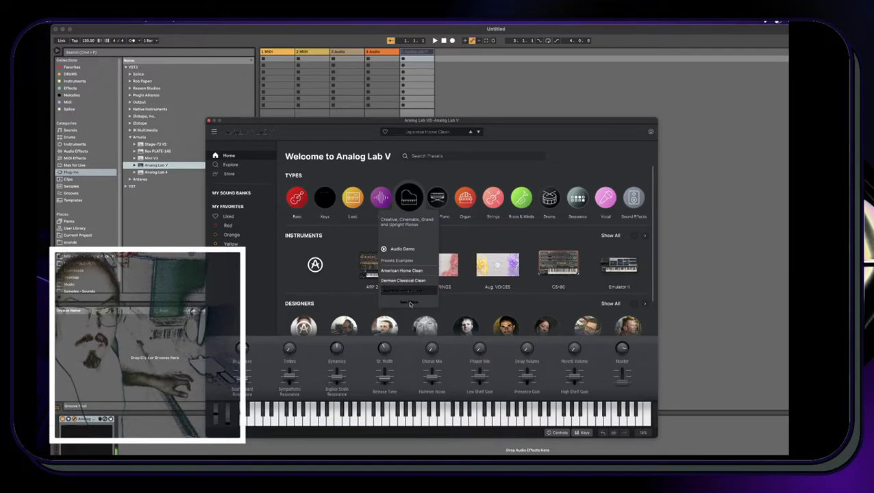
left_click(209, 121)
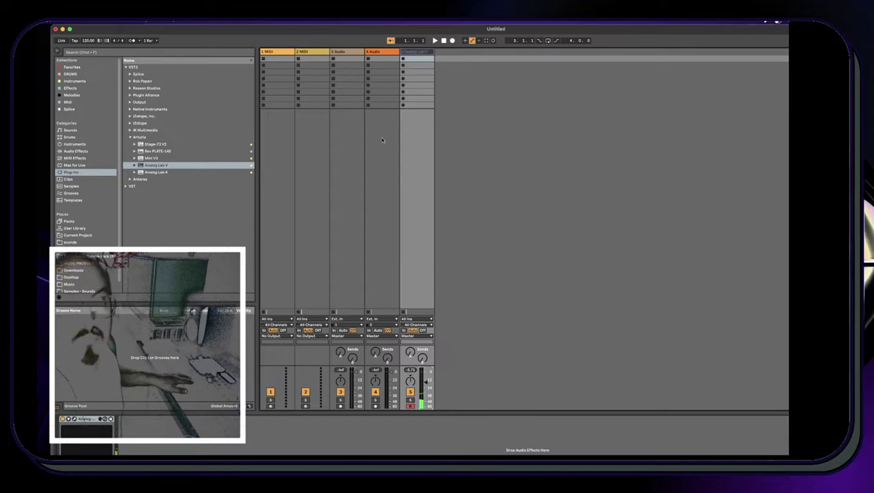
Create an empty clip in the Analog Lab V track's first slot, set its scale to B Minor and show only scale notes
double_click(416, 61)
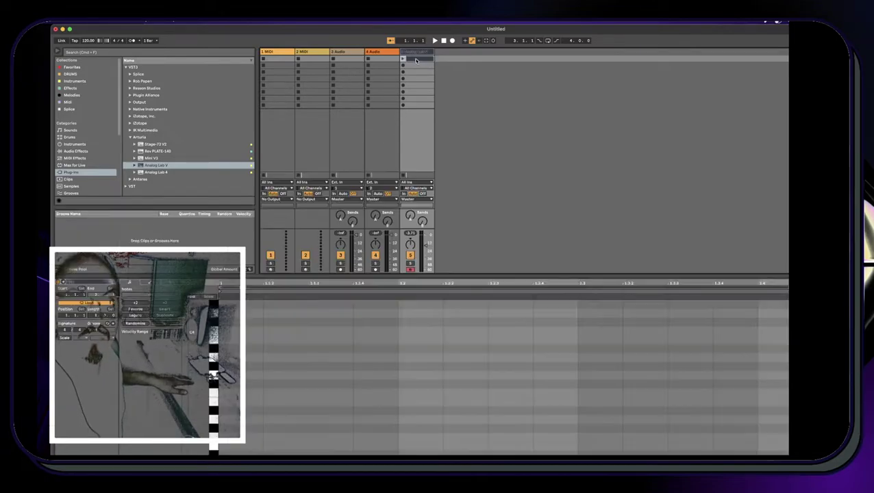
left_click(64, 338)
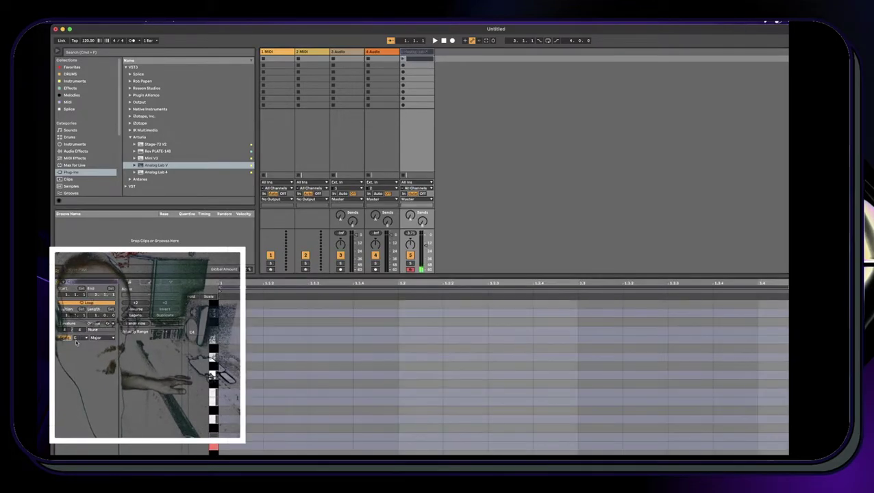
left_click(80, 338)
left_click(82, 404)
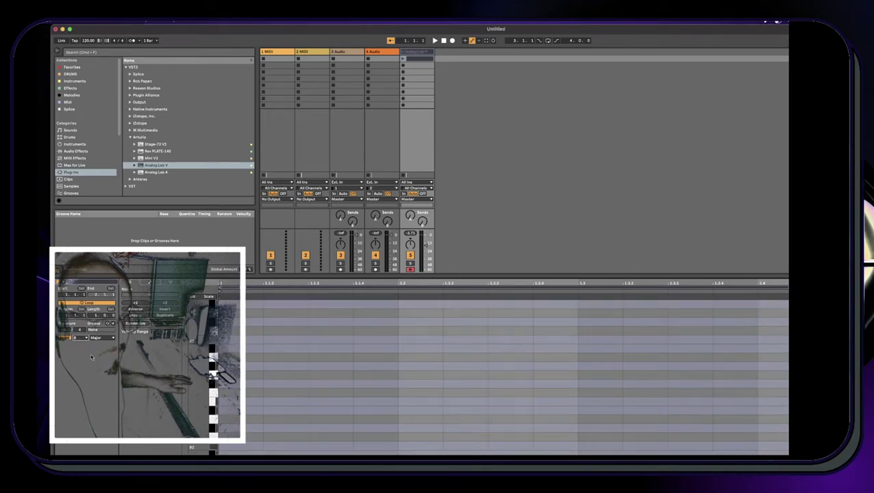
left_click(102, 338)
left_click(97, 150)
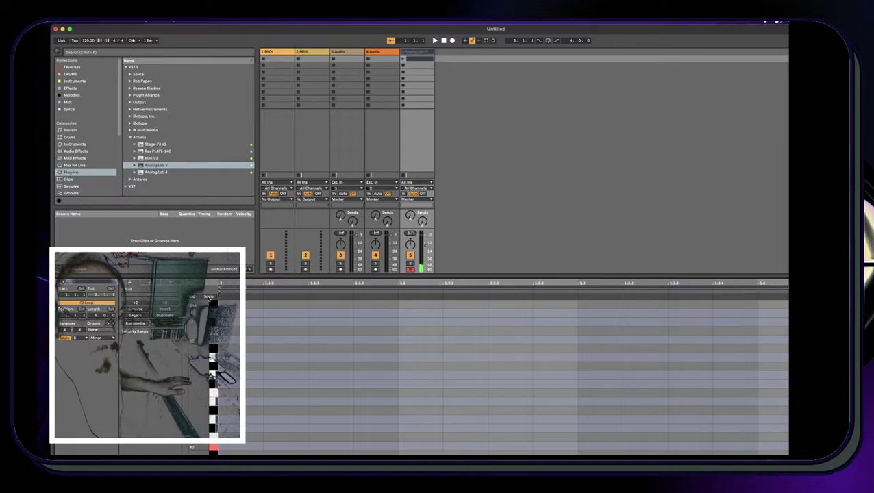
left_click(209, 297)
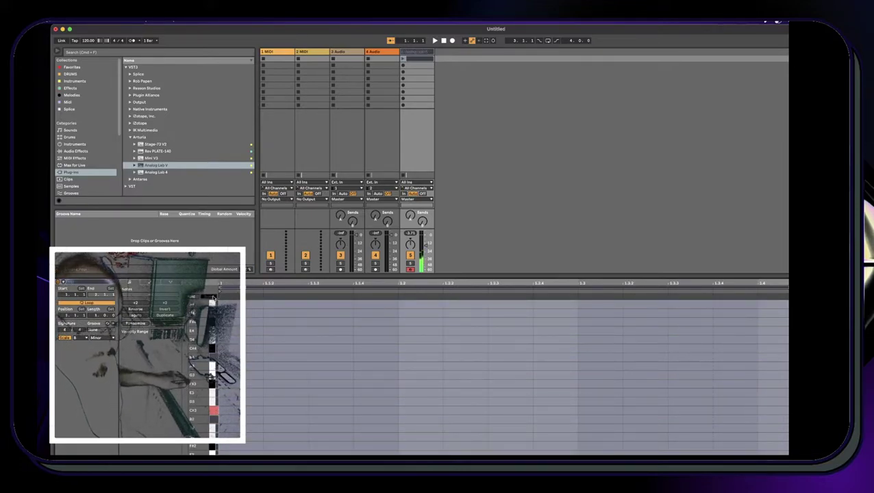
Try recording a piano clip in the Analog Lab V track's first slot with the metronome on, and delete it
left_click(410, 59)
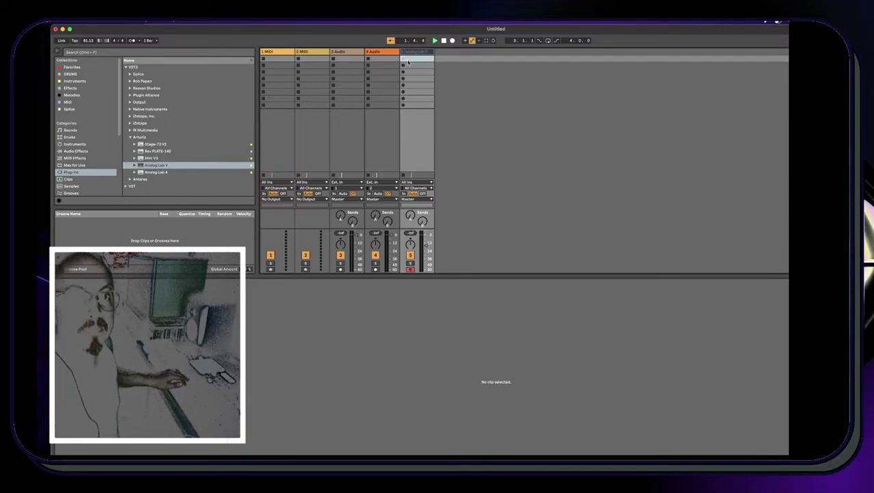
double_click(409, 59)
left_click(132, 40)
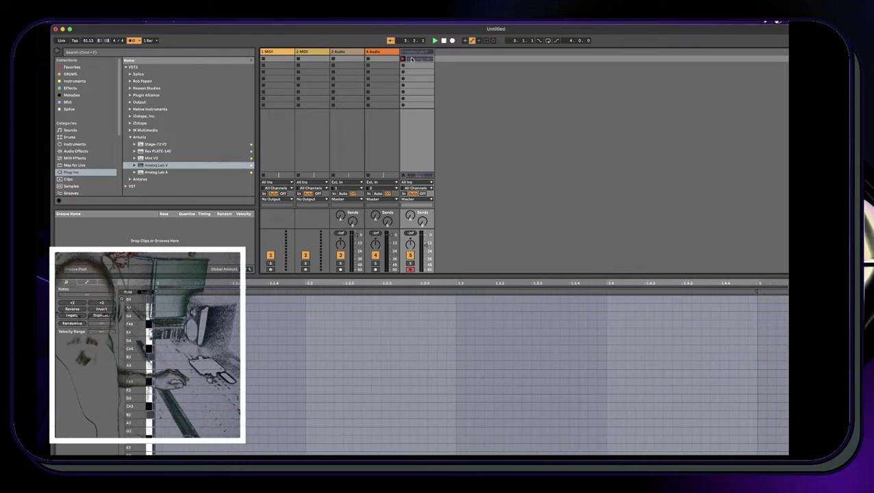
key("space")
key("BackSpace")
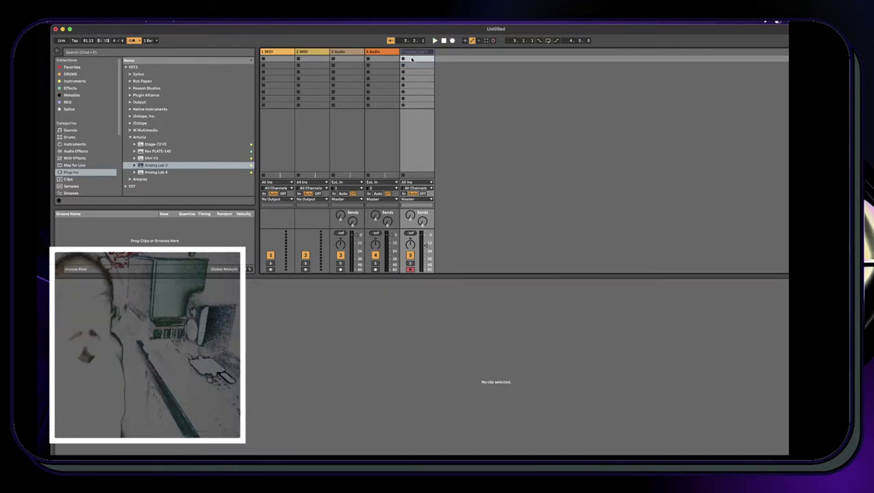
Add "Gotta Feel Kit groove 02_84 bpm" from the Beat Tools pack's 84 - 92 bpm MIDI clips as a new track and launch it
scroll(79, 158, "down", 5)
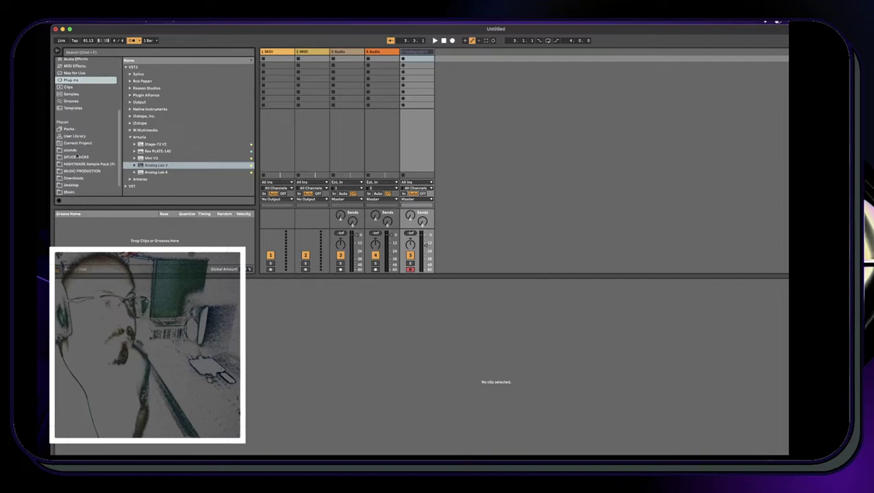
left_click(68, 114)
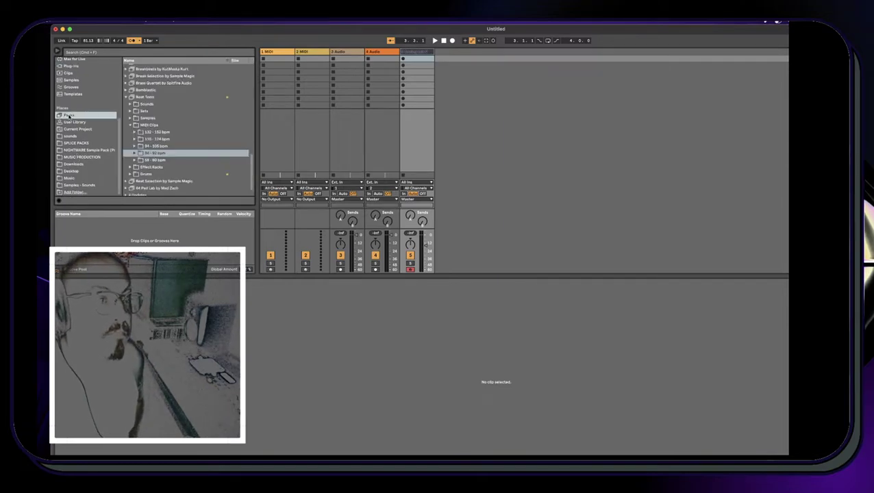
left_click(135, 153)
scroll(158, 131, "down", 5)
scroll(159, 131, "up", 2)
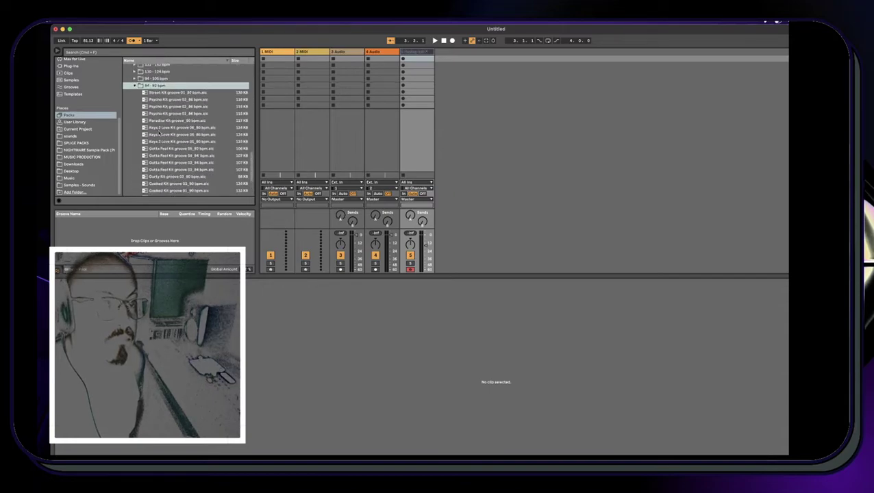
left_click(187, 169)
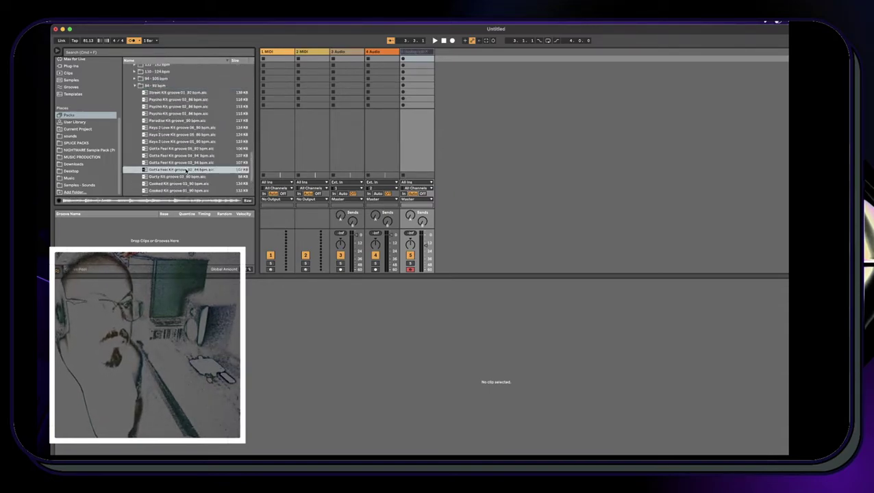
left_click_drag(173, 171, 452, 59)
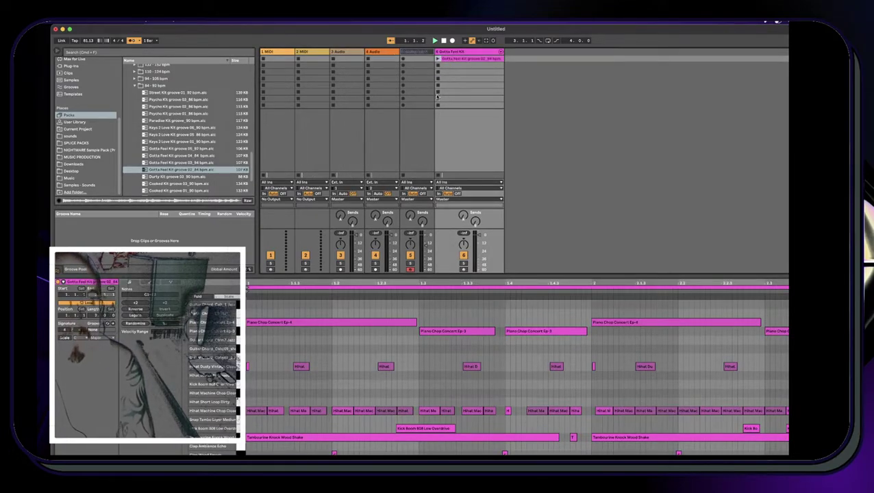
left_click(438, 59)
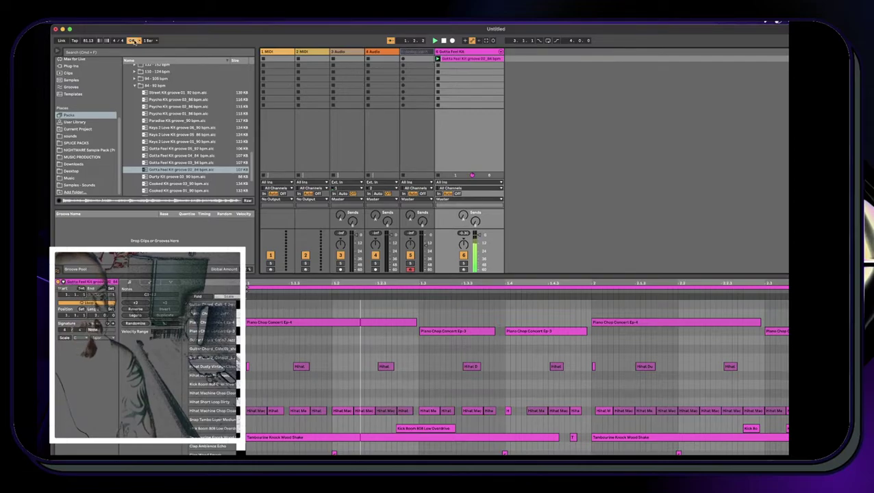
Delete all Piano Chop Concert Ep-4, Piano Chop Concert Ep-3 and Kick Boom 808 Low Overdrive notes from the drum clip
left_click(209, 323)
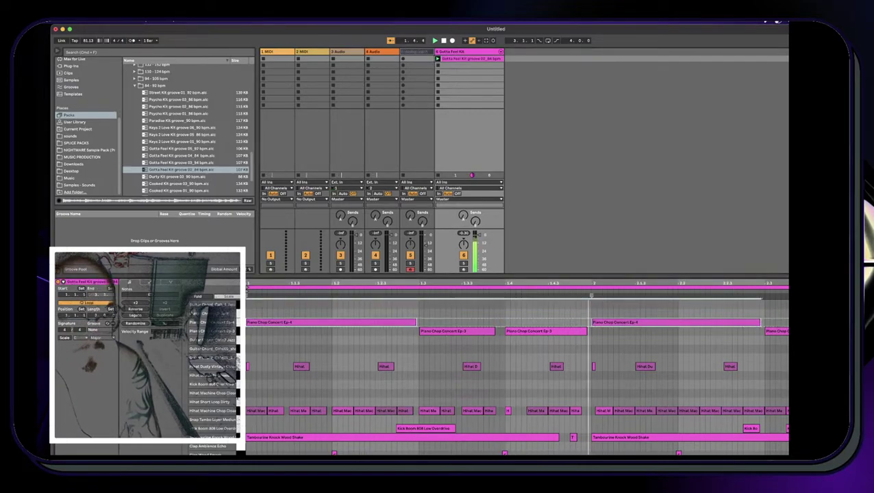
key("Delete")
left_click(212, 331)
key("Delete")
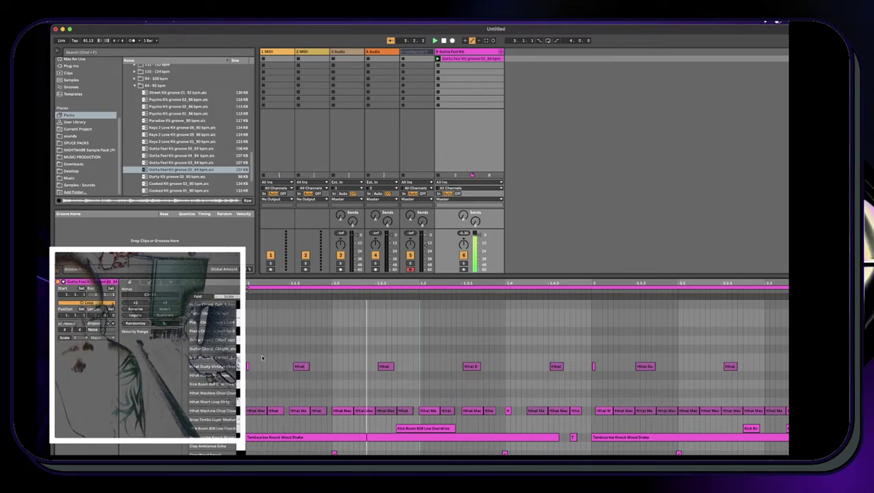
left_click(213, 429)
key("Delete")
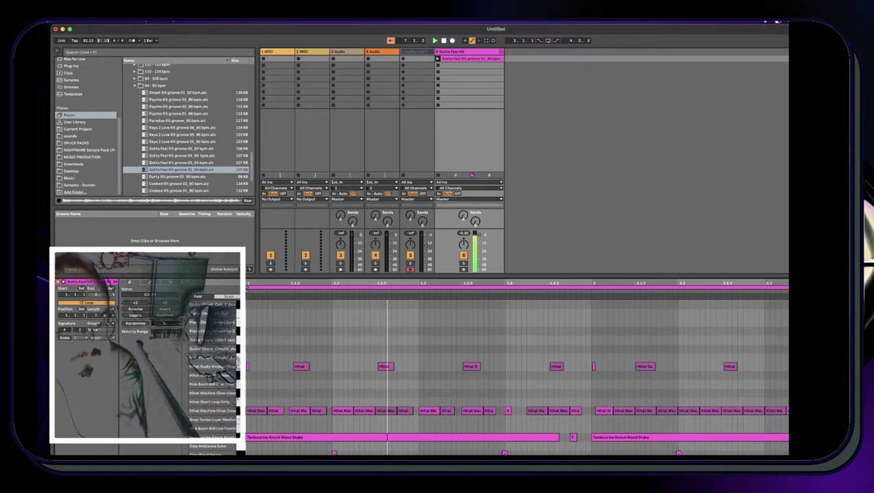
Enlarge the note editor and delete all three Kick Solid Pillow Short notes from the drum clip
scroll(253, 342, "up", 1)
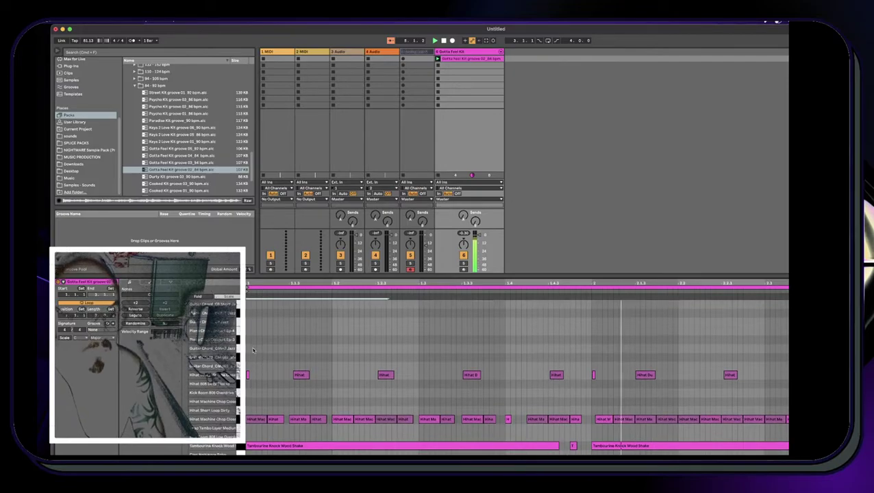
left_click_drag(277, 277, 270, 135)
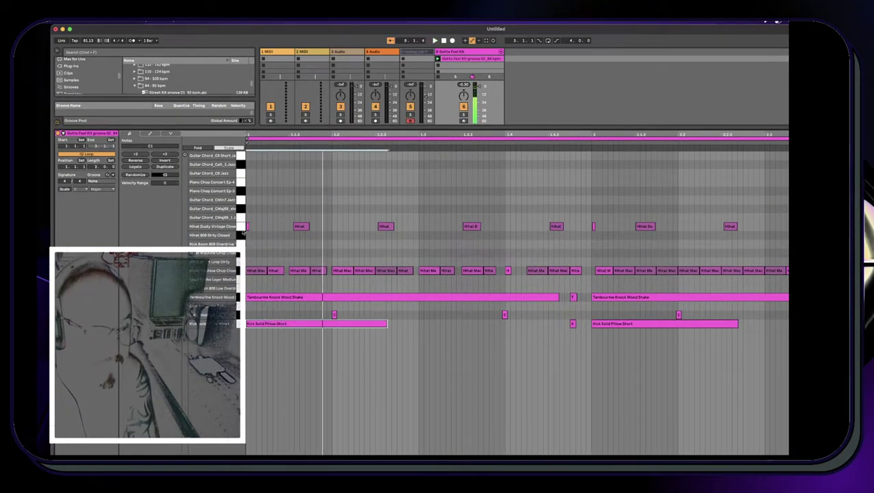
left_click(242, 229)
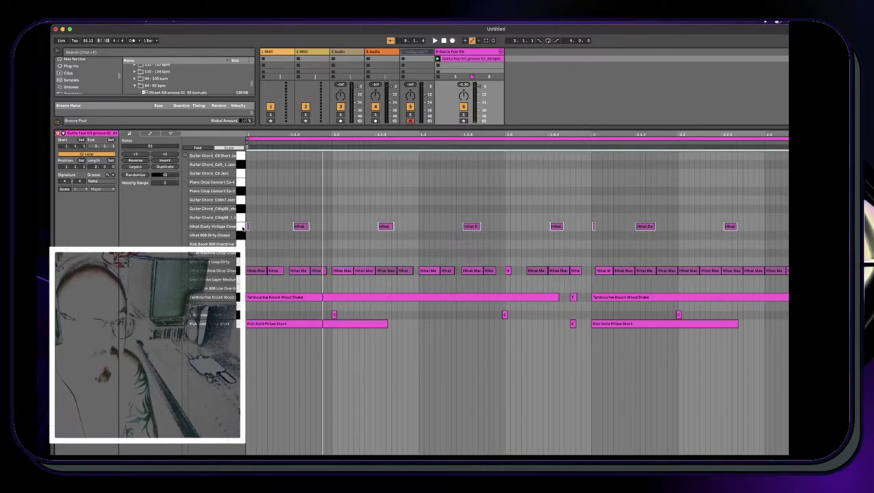
left_click(267, 326)
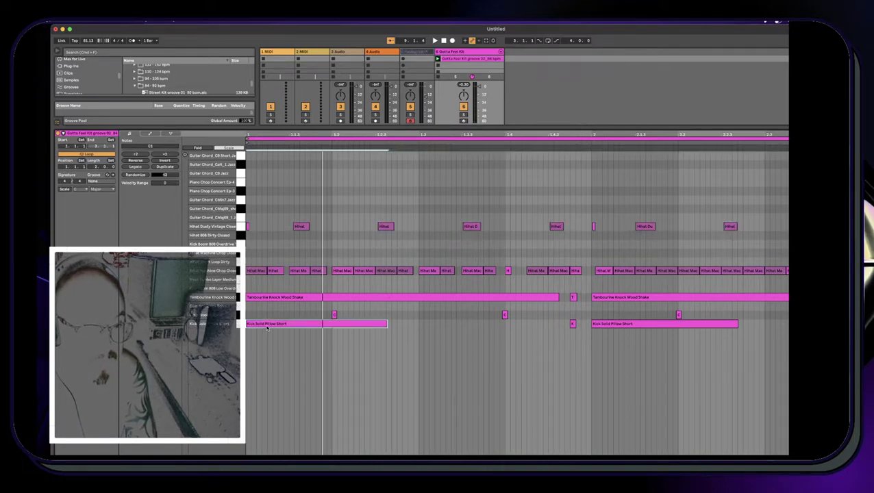
key("Delete")
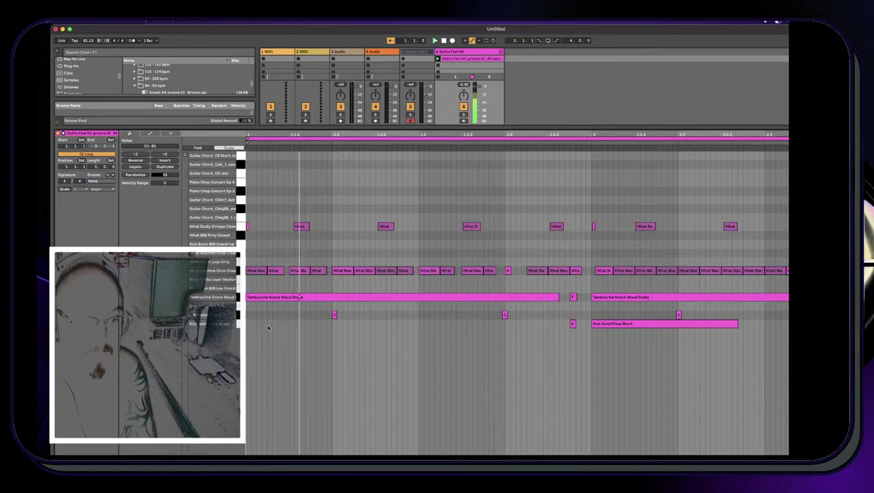
left_click(596, 324)
key("Delete")
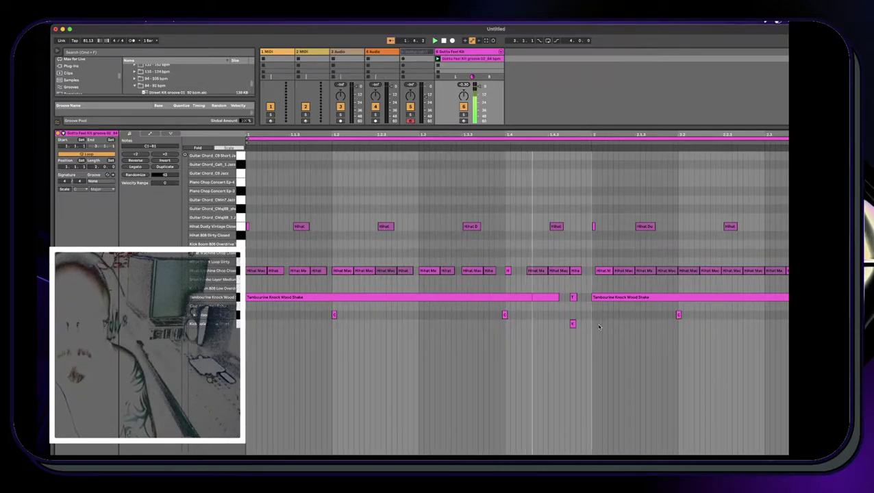
left_click(573, 324)
key("Delete")
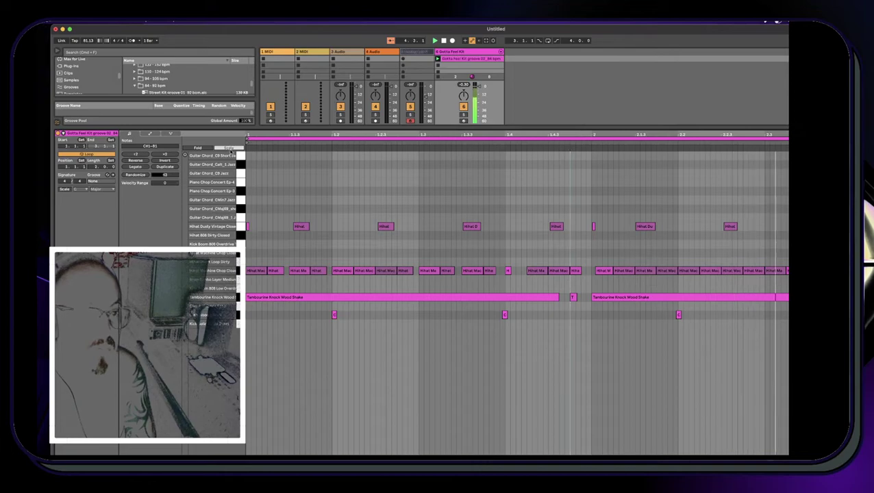
Fold the drum clip to its used rows to audition the Kick Boom 808 Overdrive, and unfold it again
left_click(204, 148)
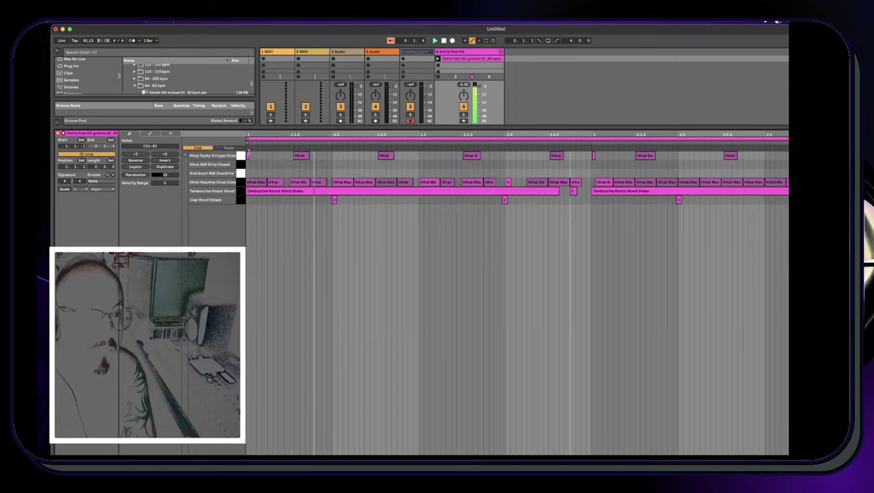
left_click(250, 173)
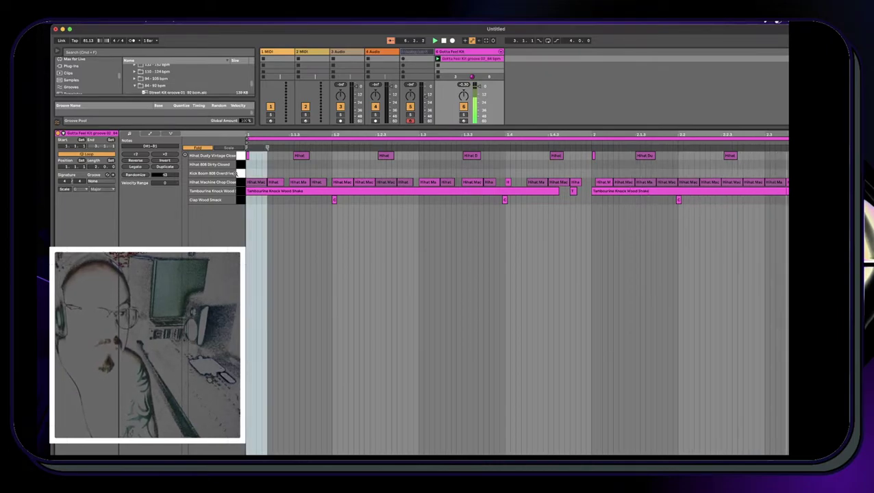
left_click(250, 176)
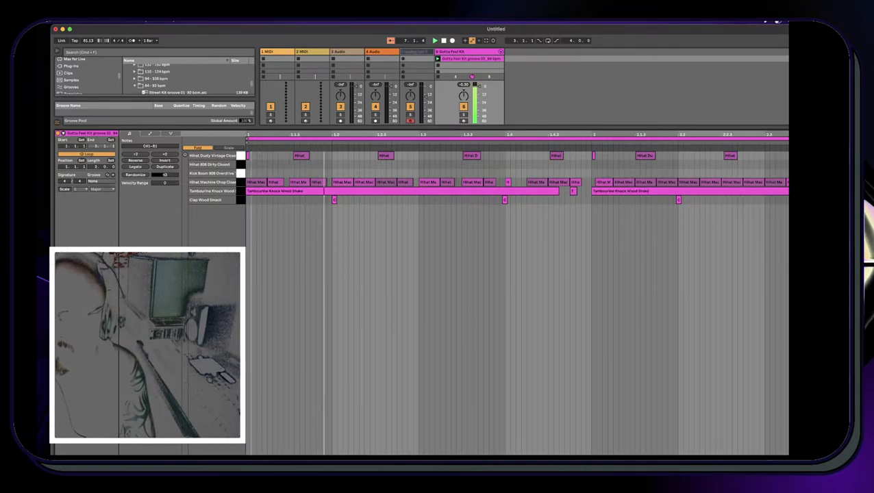
left_click(241, 174)
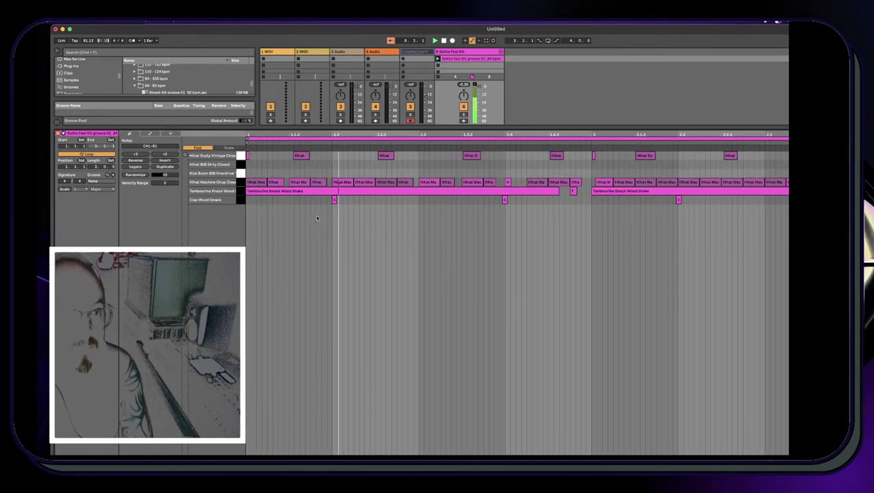
key("f")
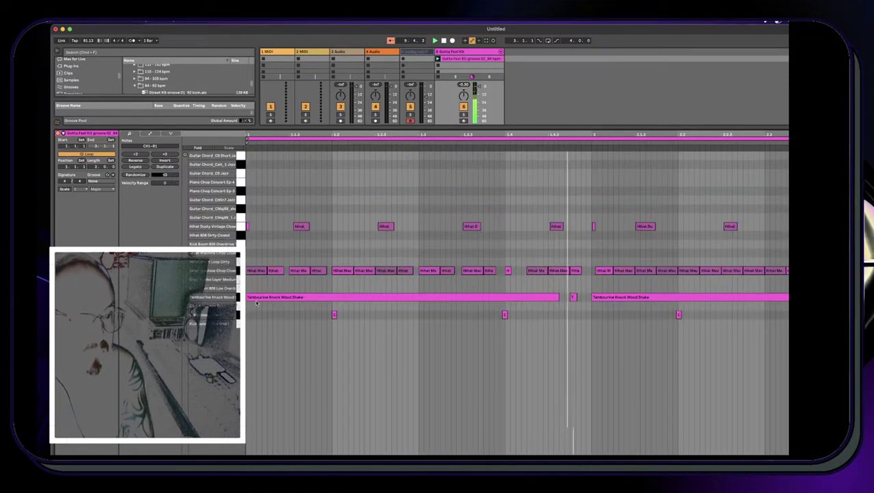
Add short Kick Solid Pillow Short notes at the start of bar 1, at 1.3.2 and at 1.3.3
double_click(248, 324)
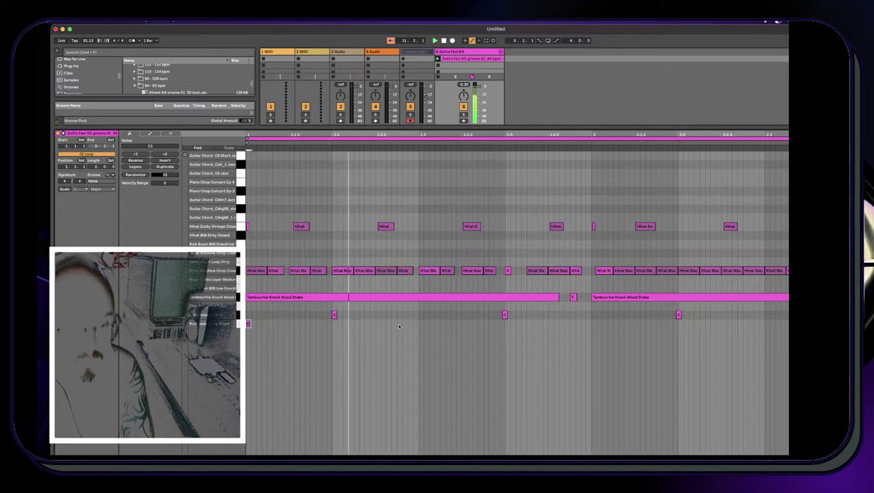
double_click(448, 324)
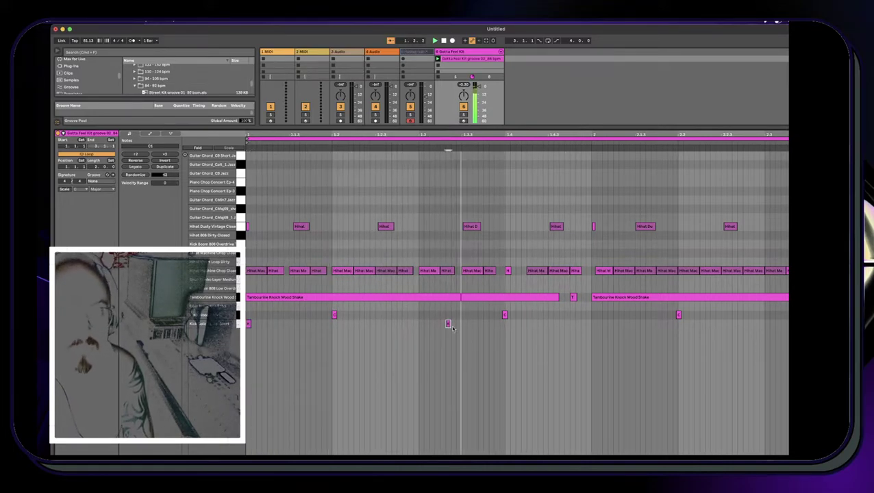
key("Right")
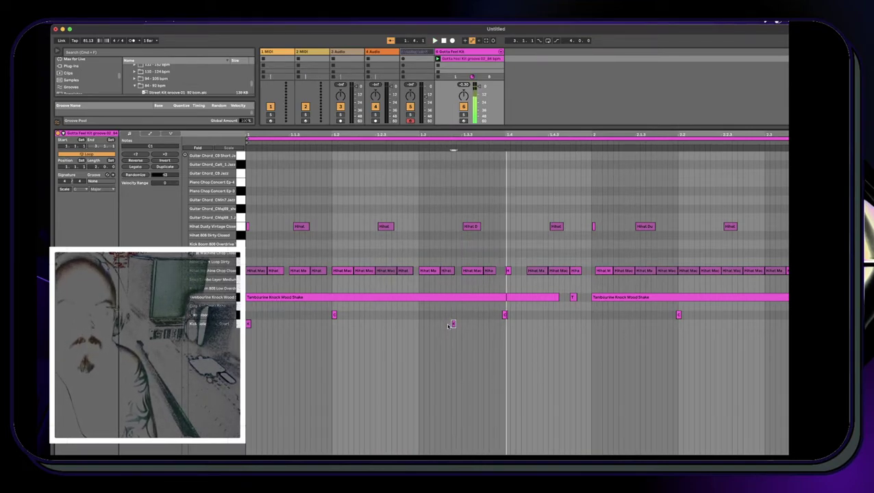
key("Left")
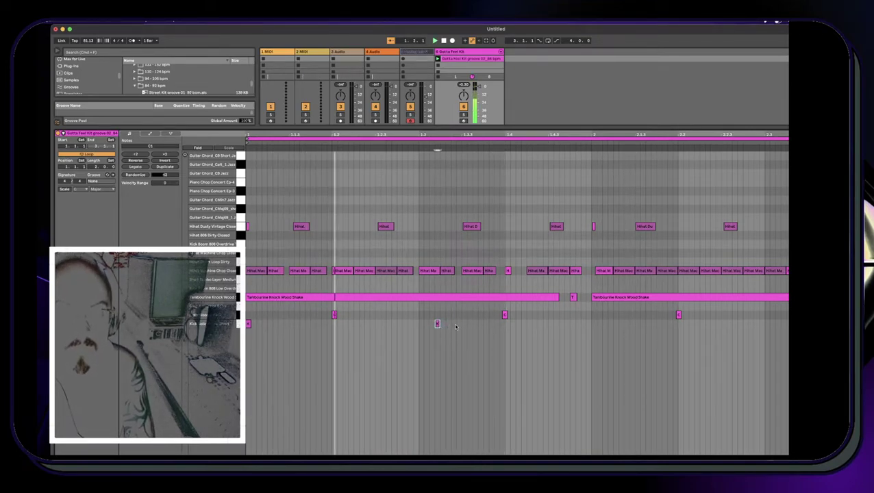
double_click(465, 326)
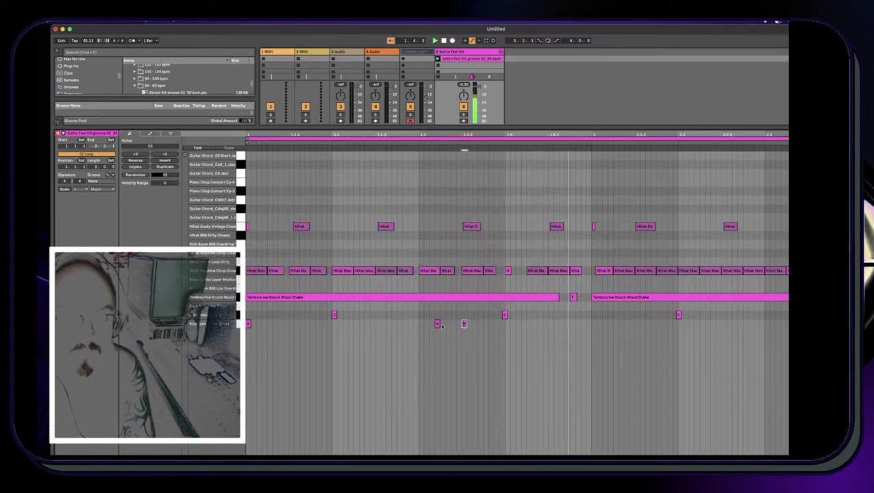
left_click(438, 324)
key("Right")
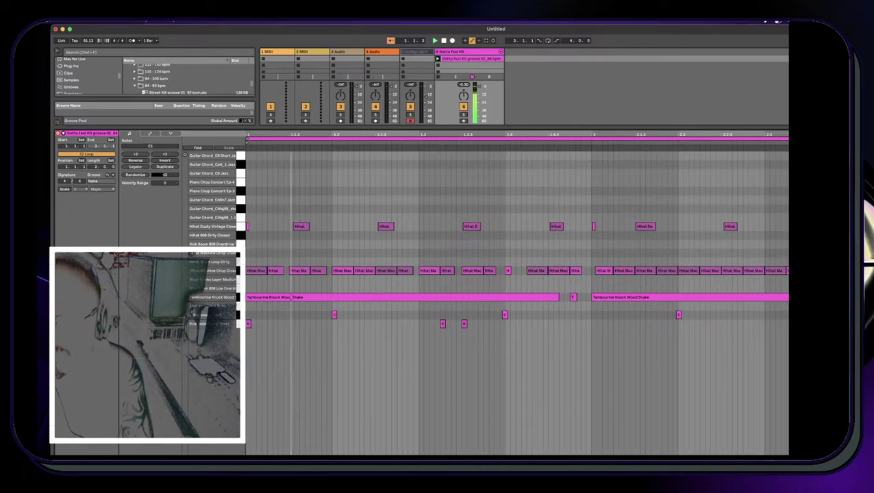
Enlarge the mixer area and record a part with B2, C#3 and D3 into the first clip slot of the Analog Lab V track
left_click_drag(399, 127, 400, 199)
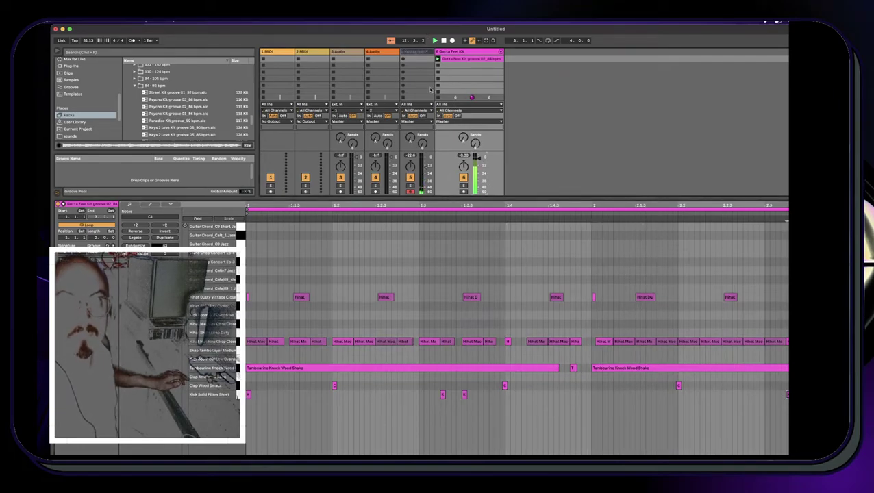
left_click(405, 60)
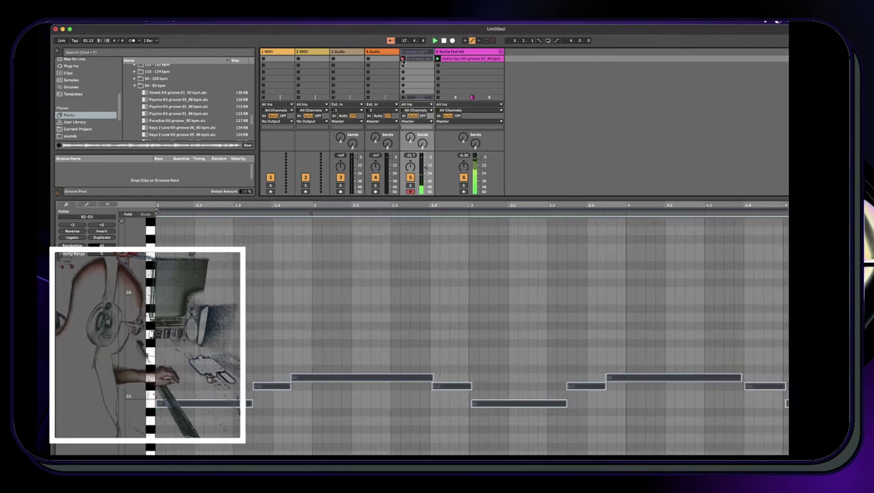
left_click(403, 60)
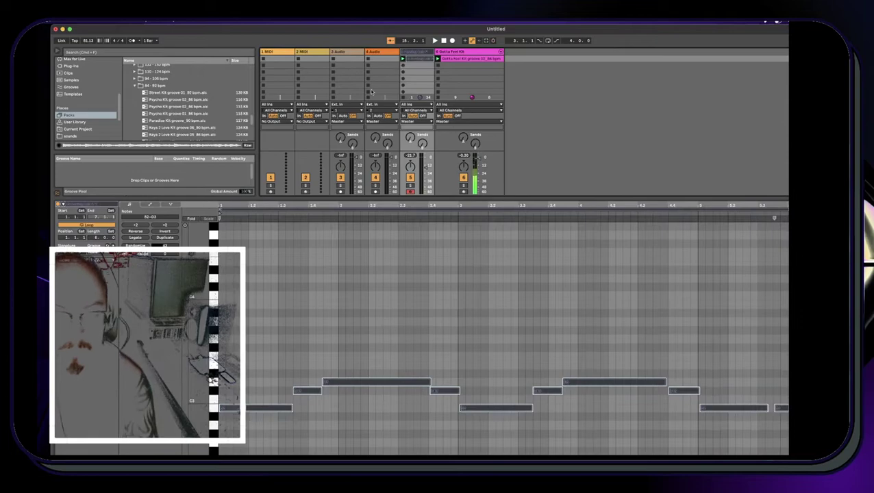
Shorten the recorded clip's loop to four bars, ending at bar 5, and delete the notes beyond the loop end
left_click_drag(873, 211, 699, 221)
scroll(713, 257, "down", 1)
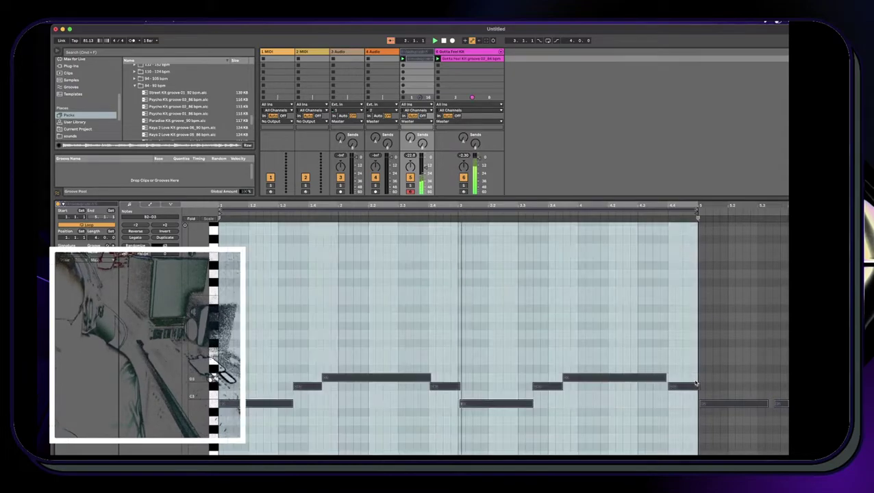
left_click(697, 387)
left_click_drag(787, 413, 743, 396)
key("Delete")
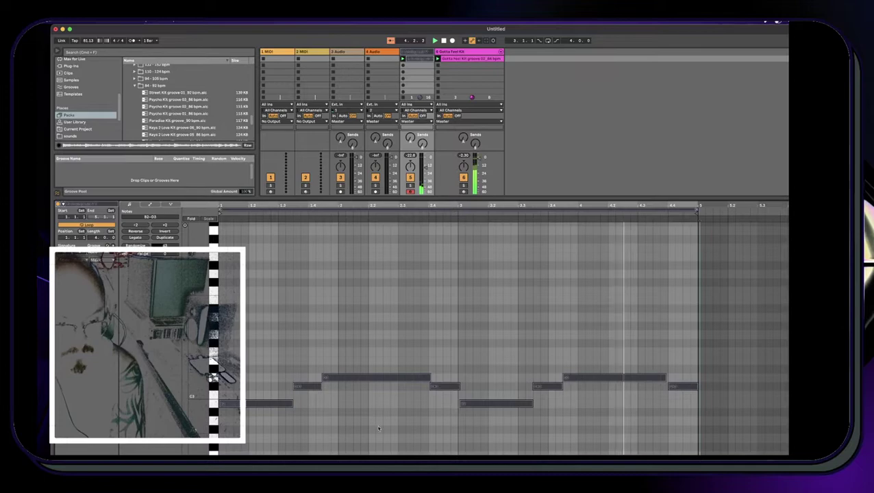
Select all the remaining notes in the recorded clip and examine their pitches in the note editor
mouse_move(688, 416)
left_mouse_down()
mouse_move(461, 363)
mouse_move(353, 362)
left_mouse_up()
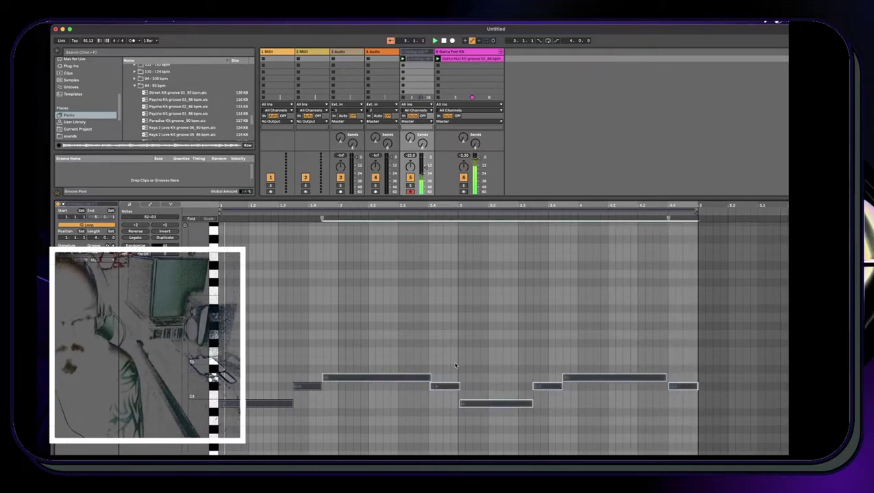
left_click_drag(693, 431, 234, 293)
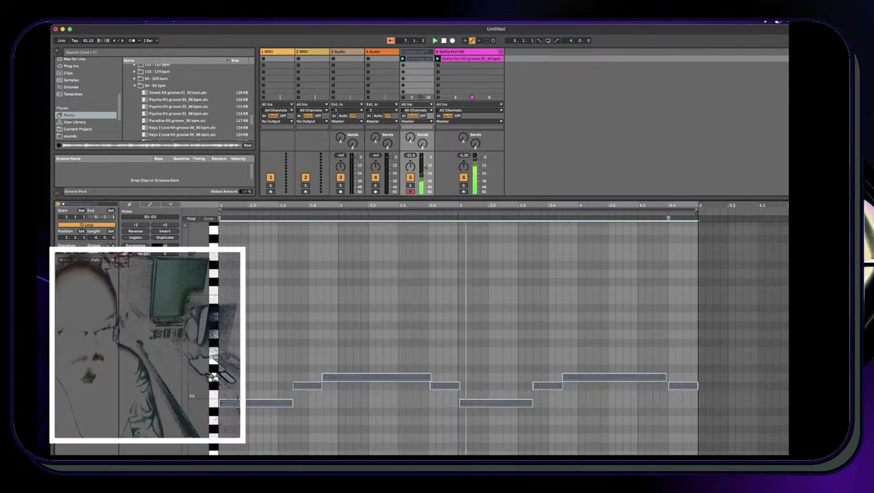
scroll(327, 315, "up", 2)
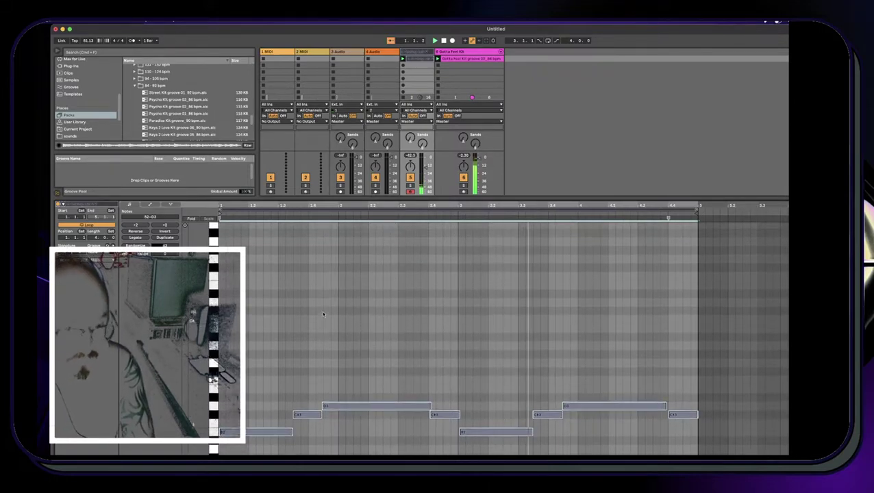
scroll(316, 345, "up", 2)
scroll(316, 351, "down", 4)
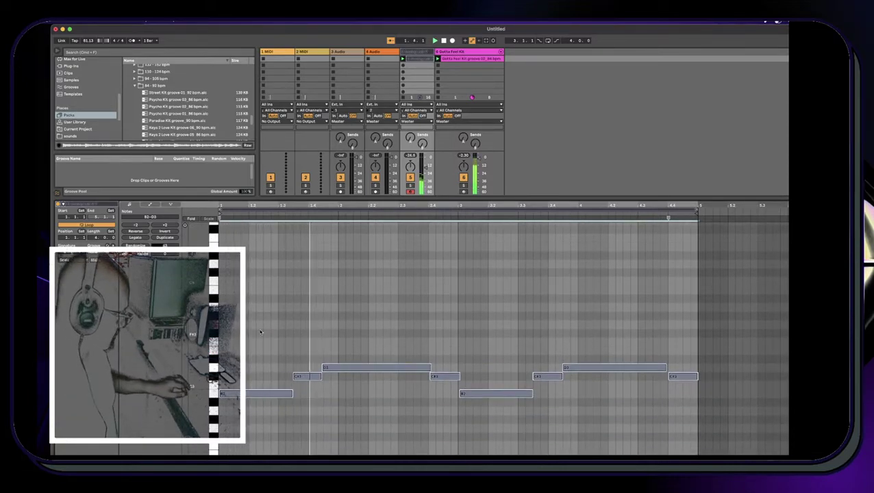
scroll(272, 325, "up", 1)
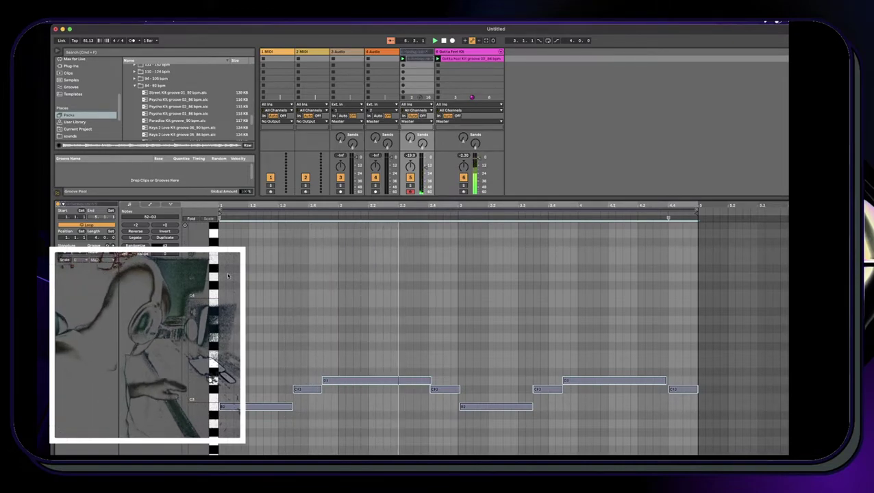
scroll(228, 276, "up", 2)
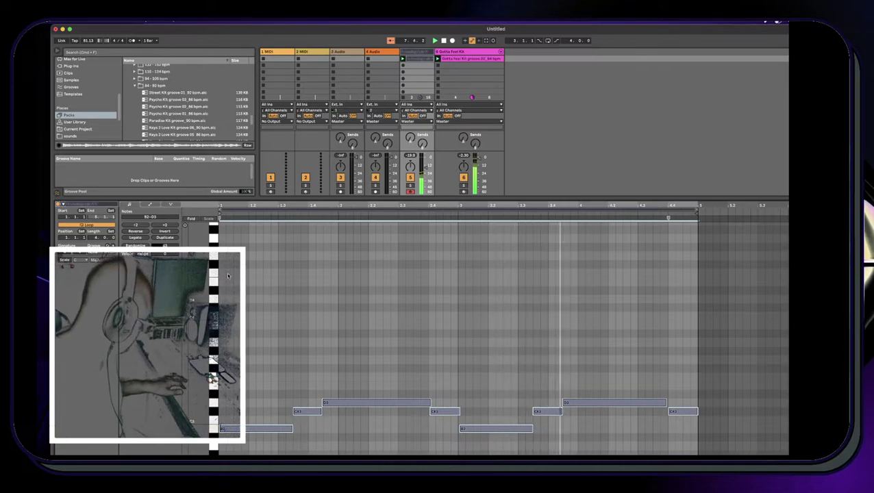
scroll(234, 258, "down", 1)
scroll(233, 258, "down", 1)
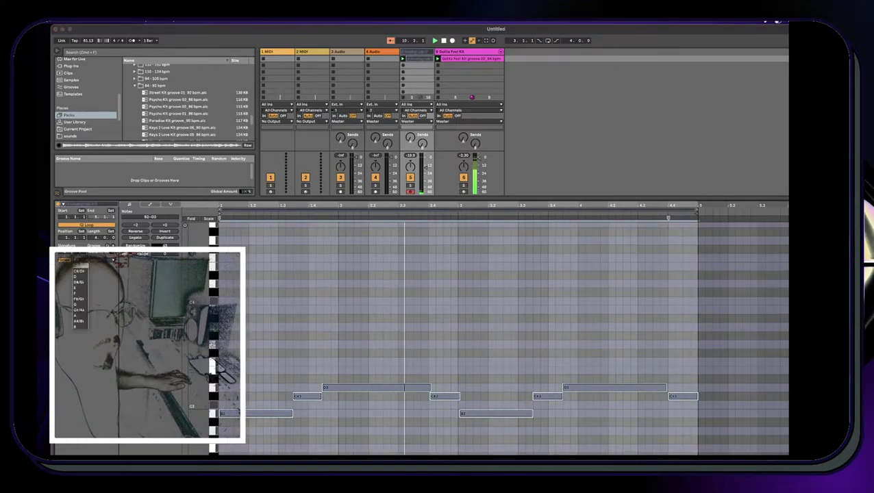
Set the clip's scale to B Minor and restrict the note editor to the keys of that scale
left_click(82, 327)
left_click(101, 261)
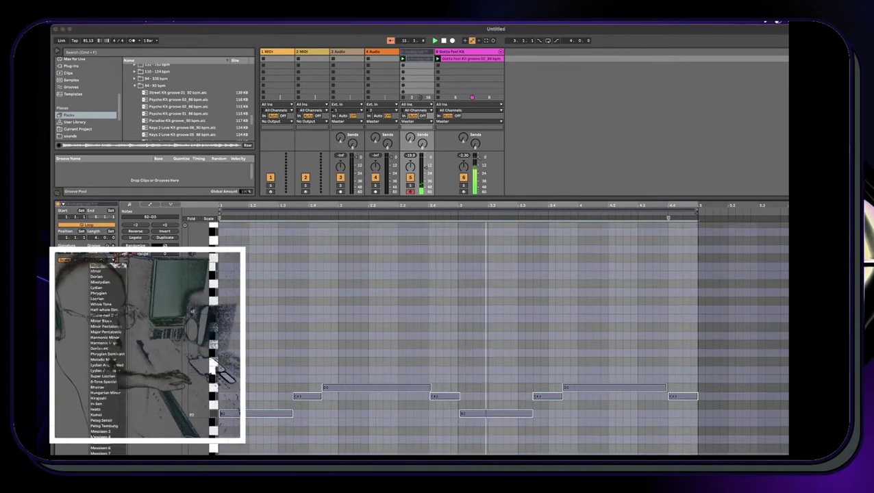
left_click(98, 271)
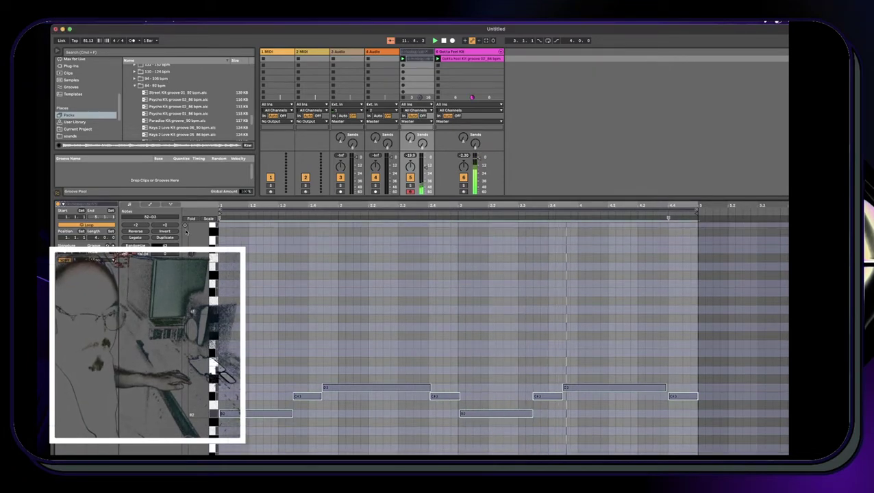
left_click(205, 219)
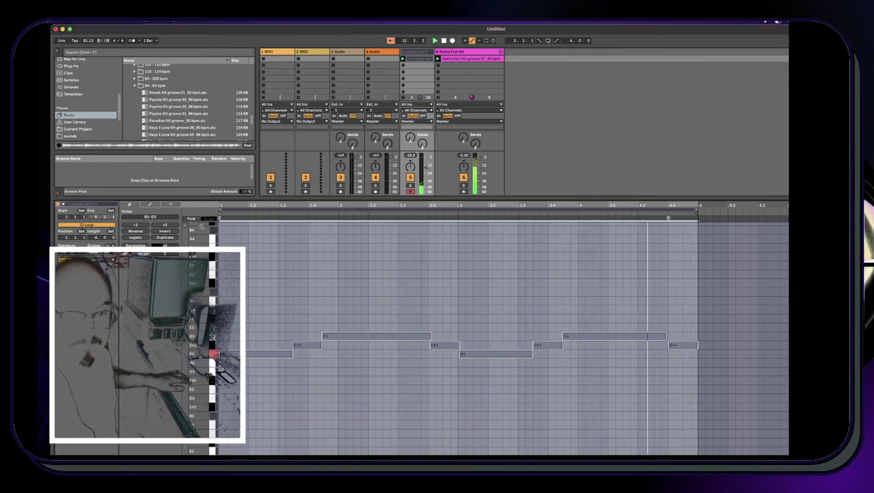
Write an eighth-note melody across bar 1 that alternates B4 with A4, F#4, E4 and D4
scroll(220, 274, "up", 1)
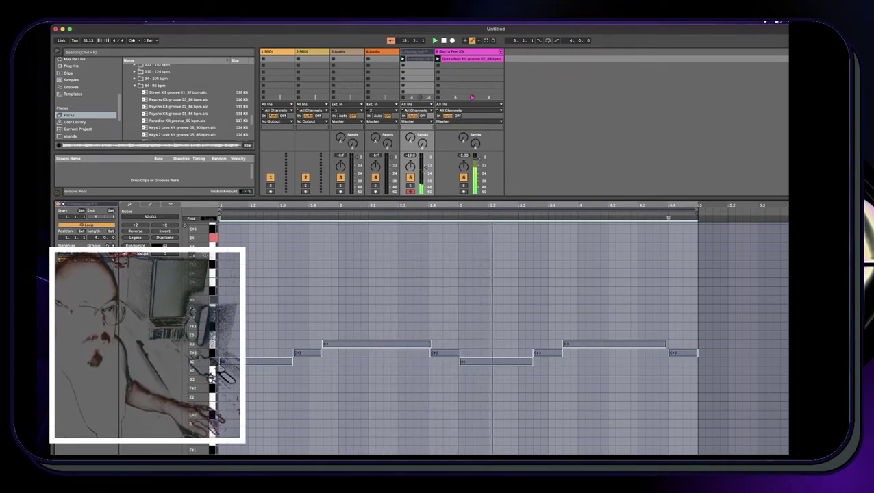
double_click(223, 240)
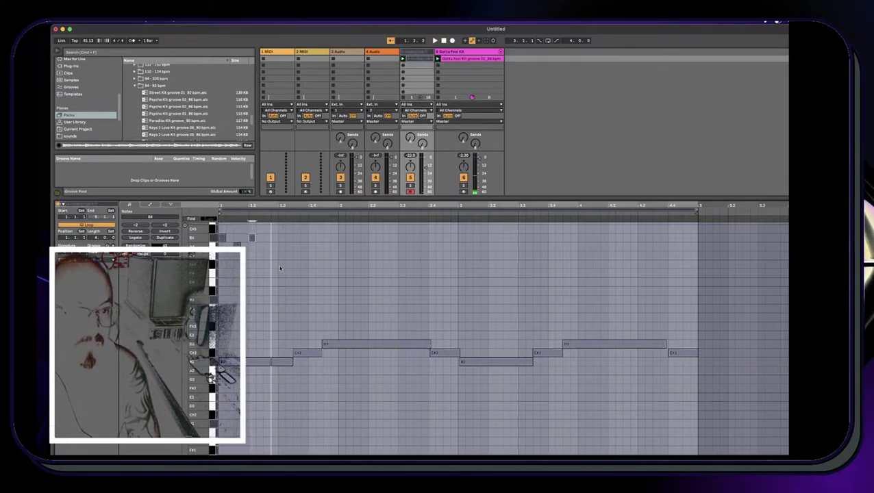
double_click(273, 266)
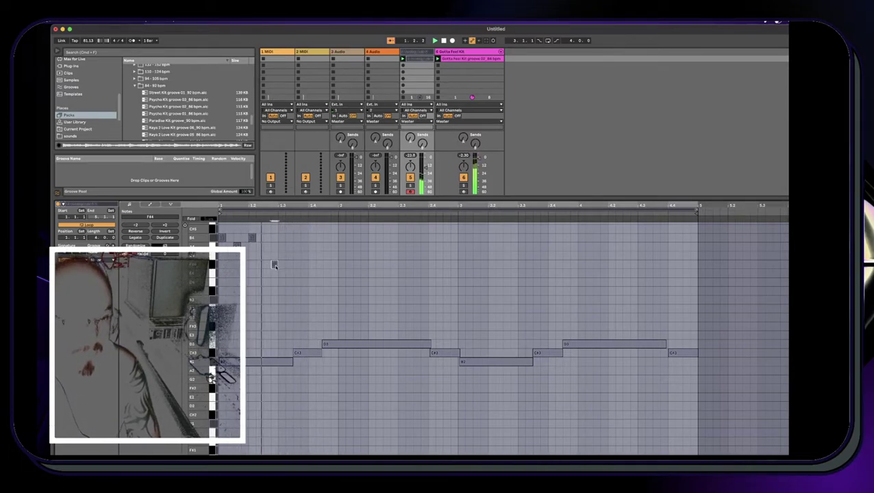
left_click_drag(276, 266, 268, 266)
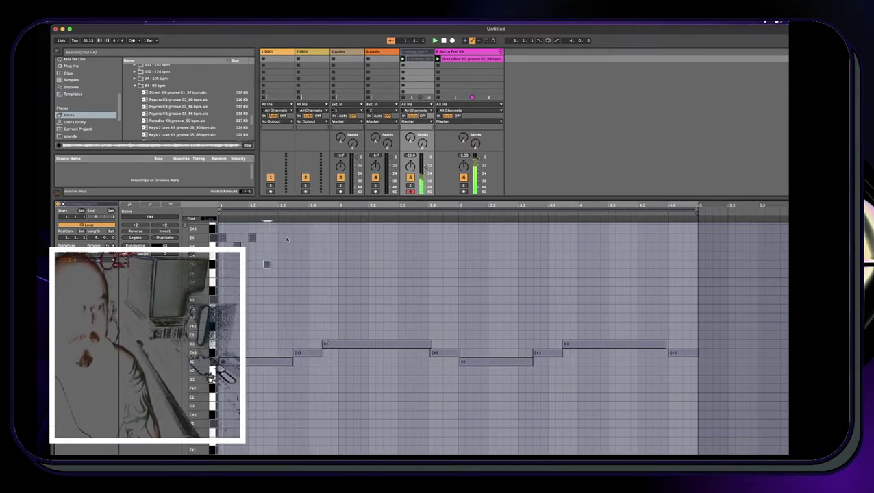
double_click(296, 273)
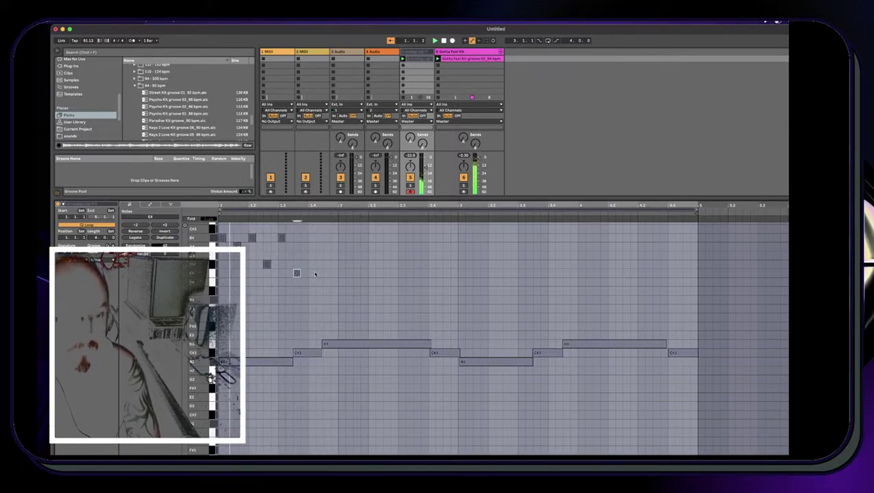
double_click(313, 238)
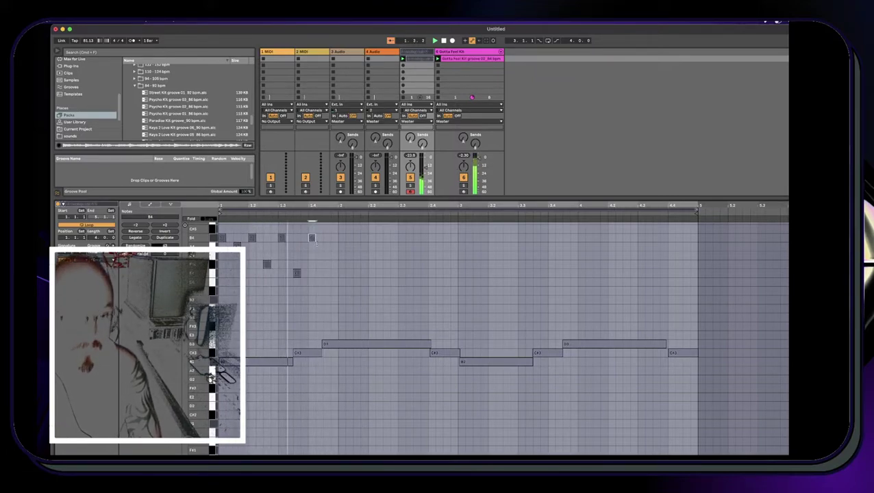
double_click(328, 282)
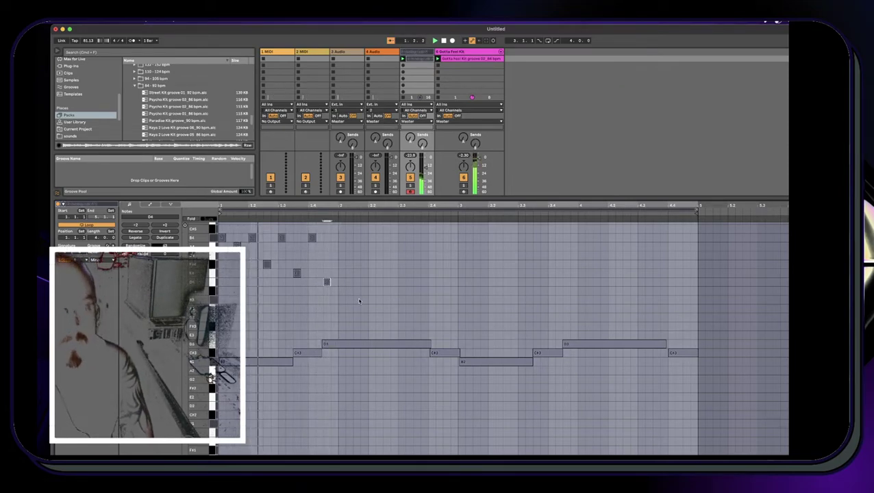
Duplicate the bar 1 melody through bars 2 to 4, with the second copy starting at bar 3, and remove the note past the loop end
left_click_drag(359, 302, 221, 234)
key("super+d")
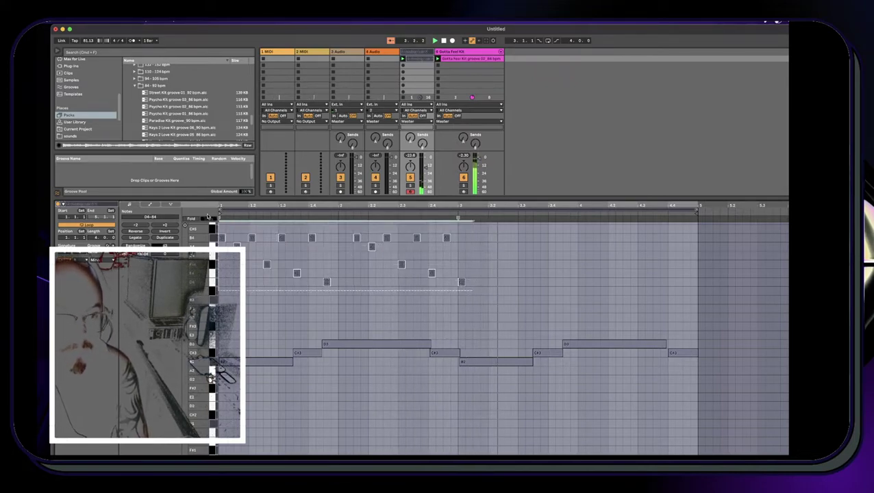
key("super+d")
left_click_drag(498, 245, 463, 250)
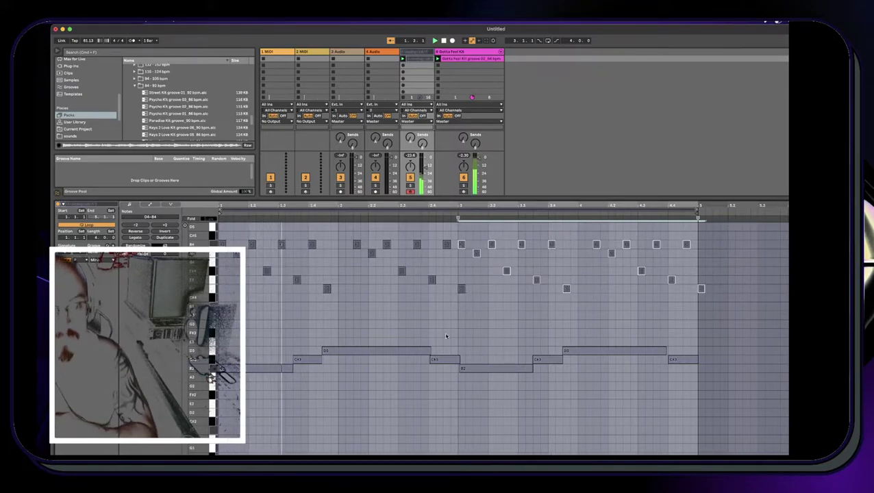
left_click(701, 290)
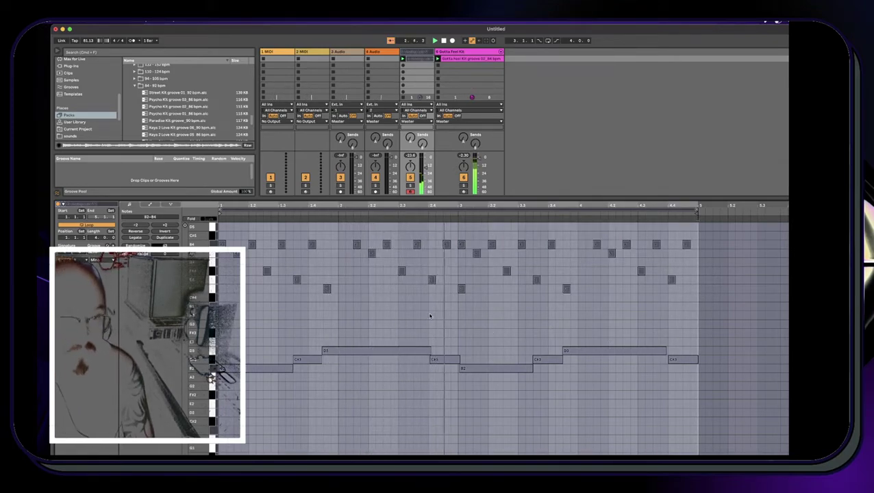
Vary the velocities of the individual B4 notes across bars 1 to 3 and of the D4 opening bar 3
left_click(461, 288)
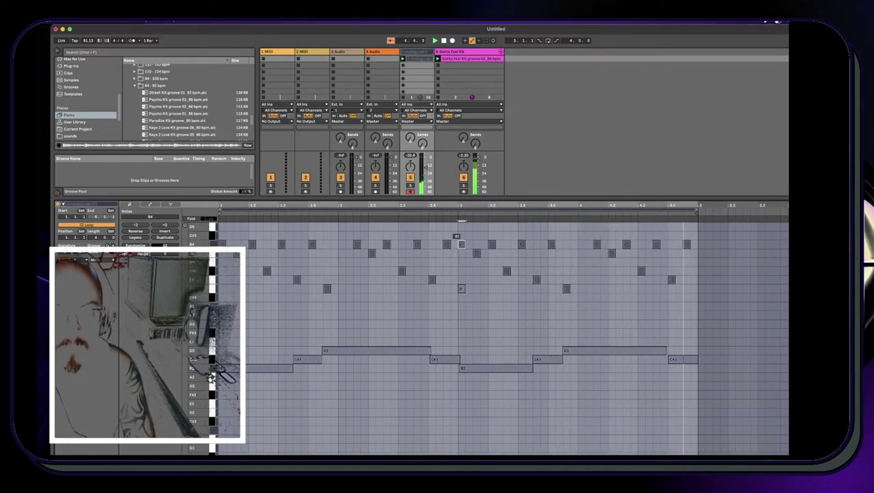
left_click(252, 244)
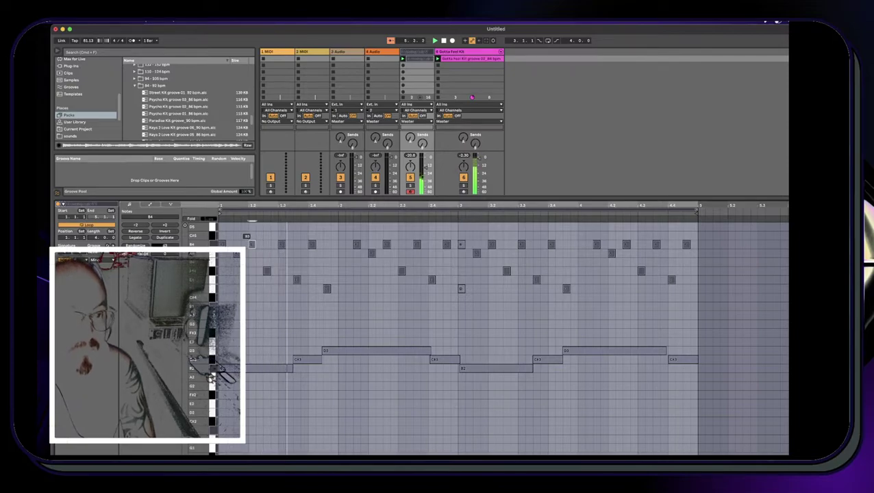
left_click(312, 244)
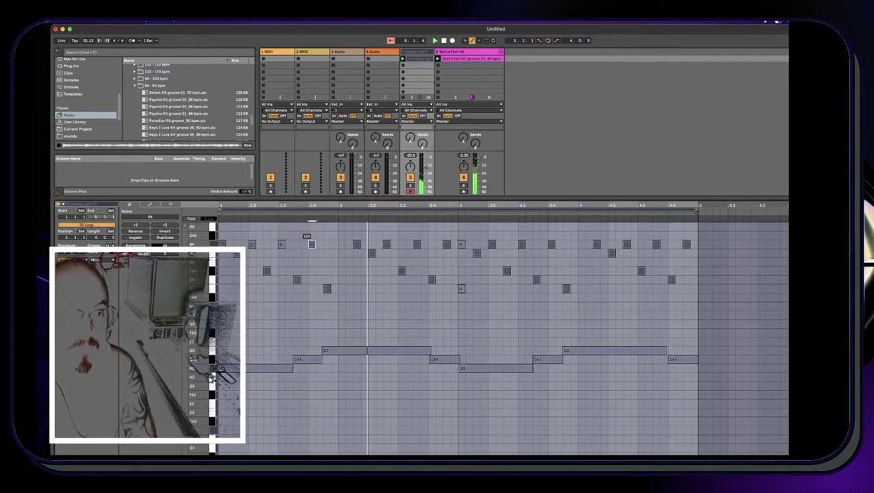
left_click(356, 245)
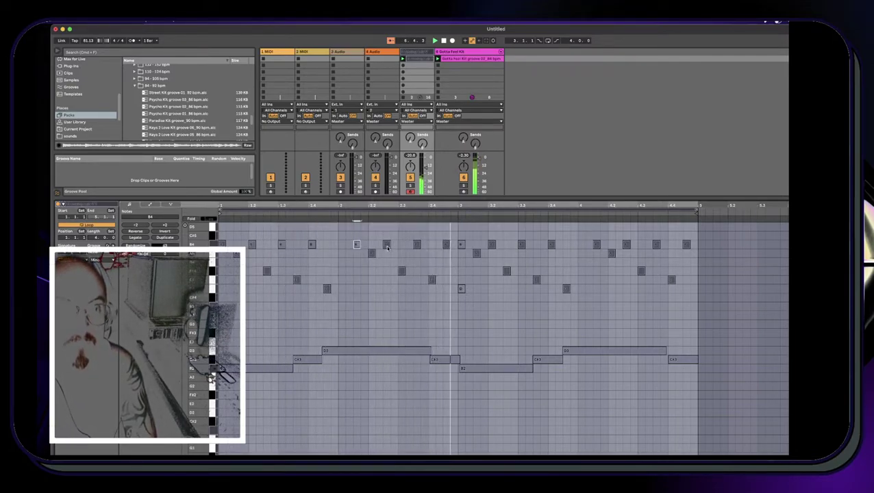
left_click(387, 244)
left_click(416, 245)
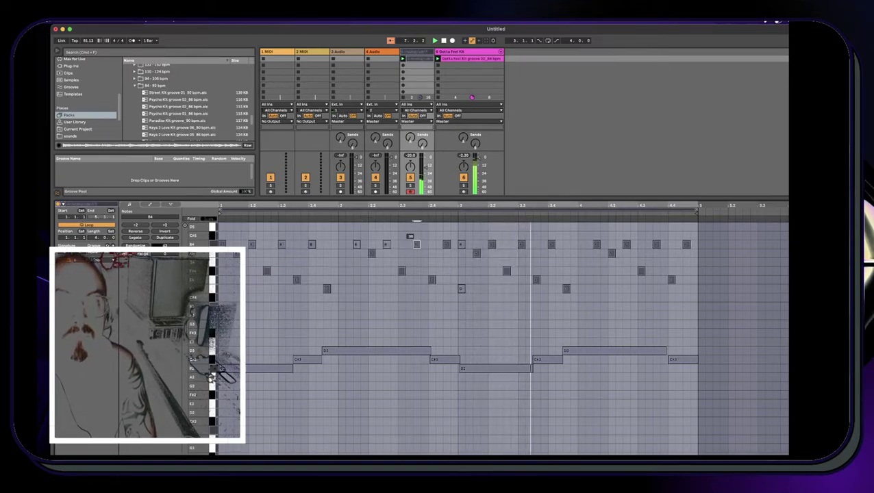
left_click(462, 245)
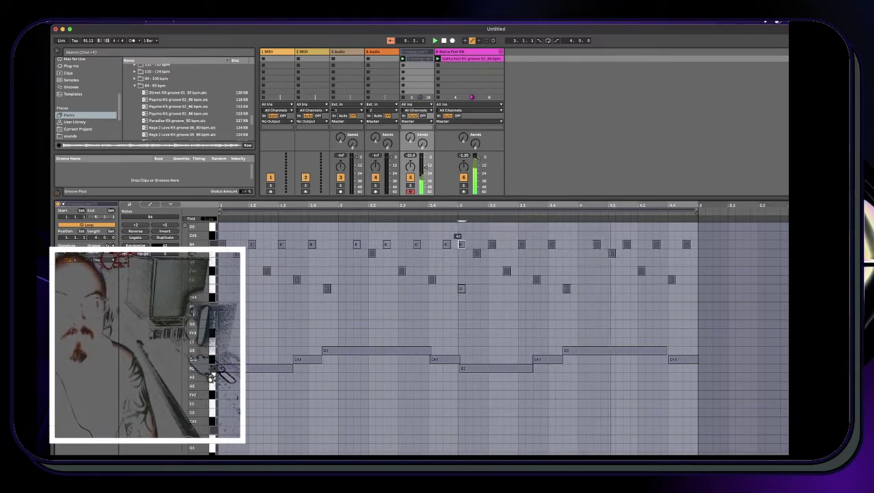
left_click(491, 244)
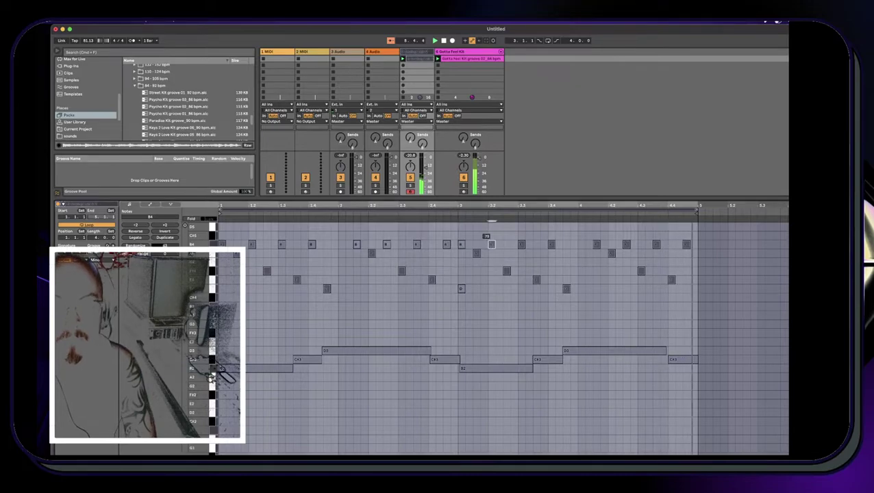
left_click(551, 245)
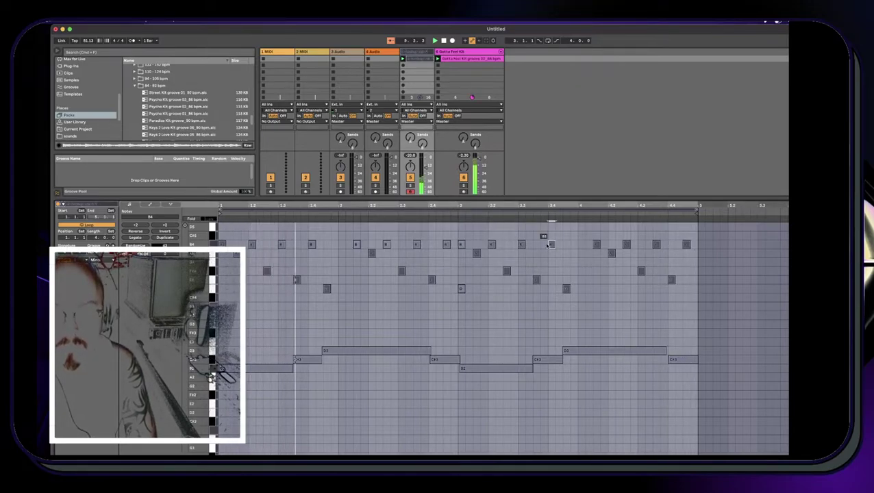
left_click(222, 243)
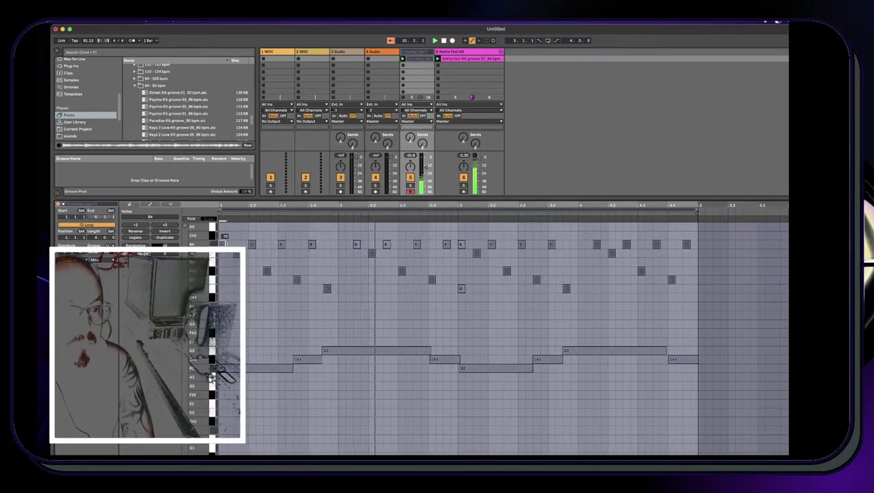
Vary the velocities of the lower A4, F#4, E4 and D4 melody notes through the clip, and shorten bar 2's F#4
left_click(251, 244)
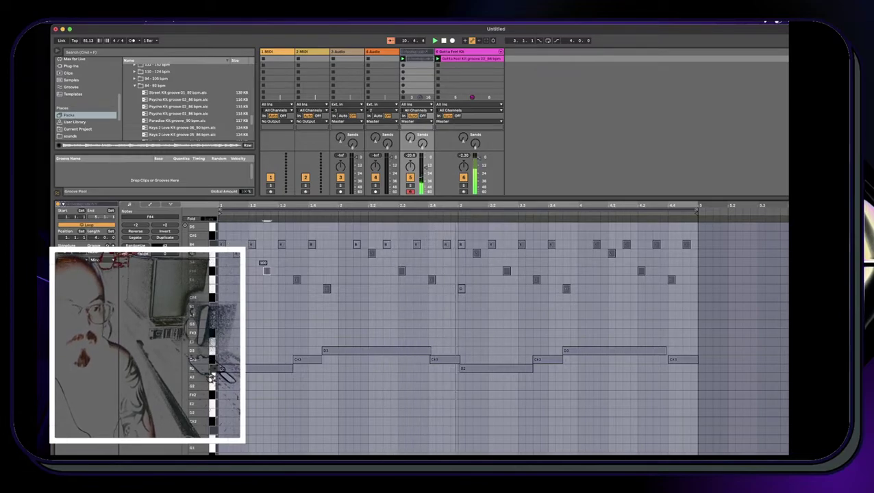
left_click(297, 280)
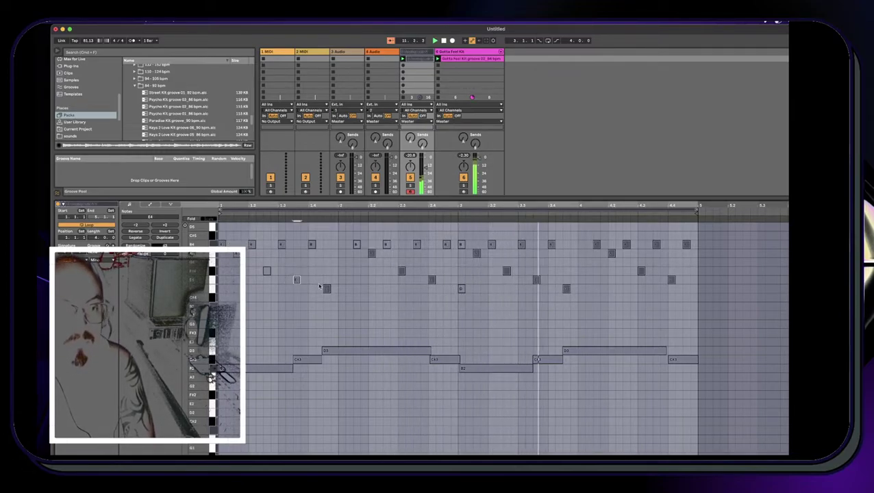
left_click(326, 289)
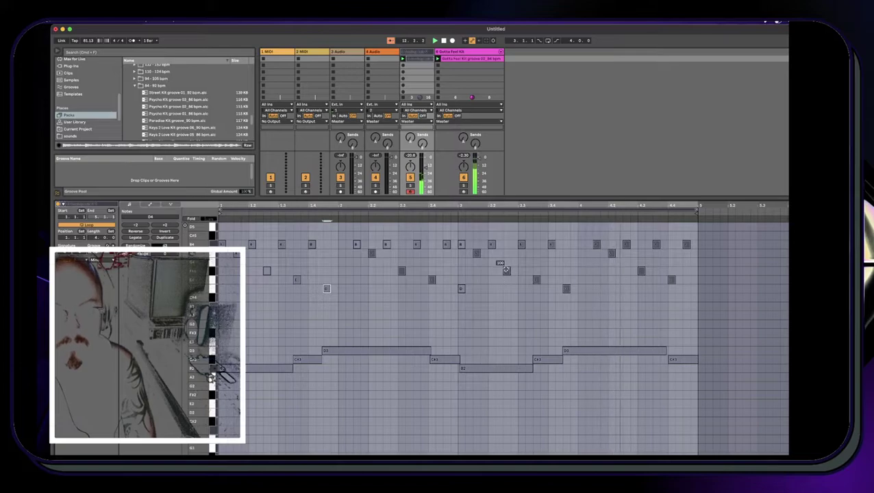
left_click(537, 279)
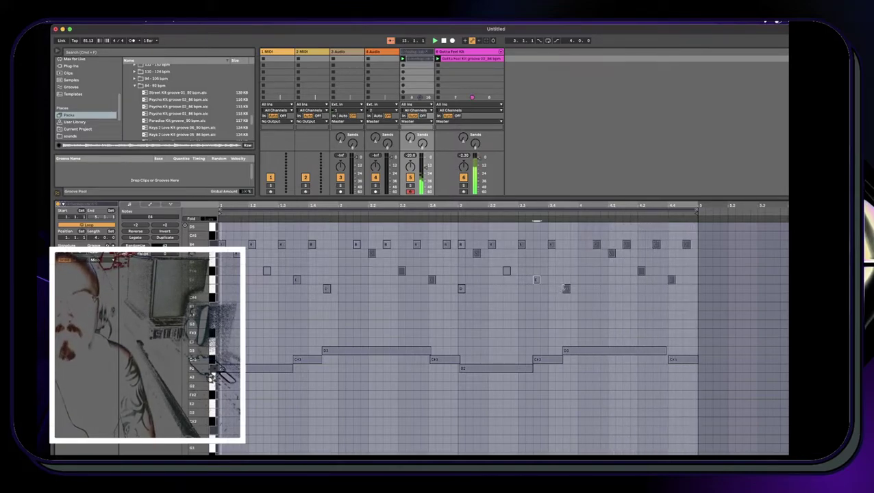
left_click(476, 254)
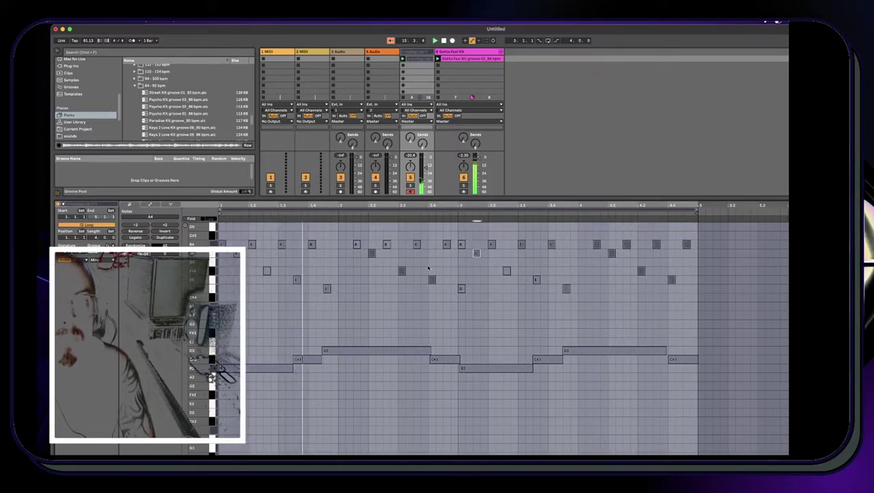
left_click_drag(406, 271, 401, 271)
left_click(371, 253)
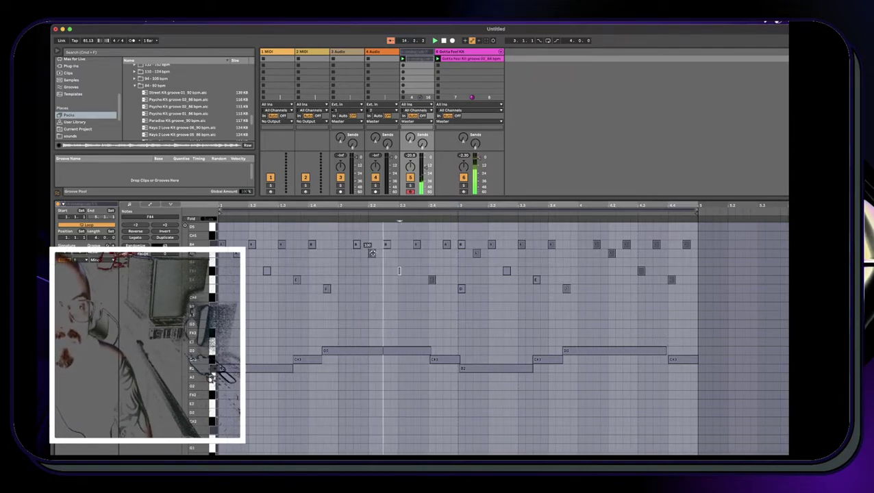
left_click(430, 278)
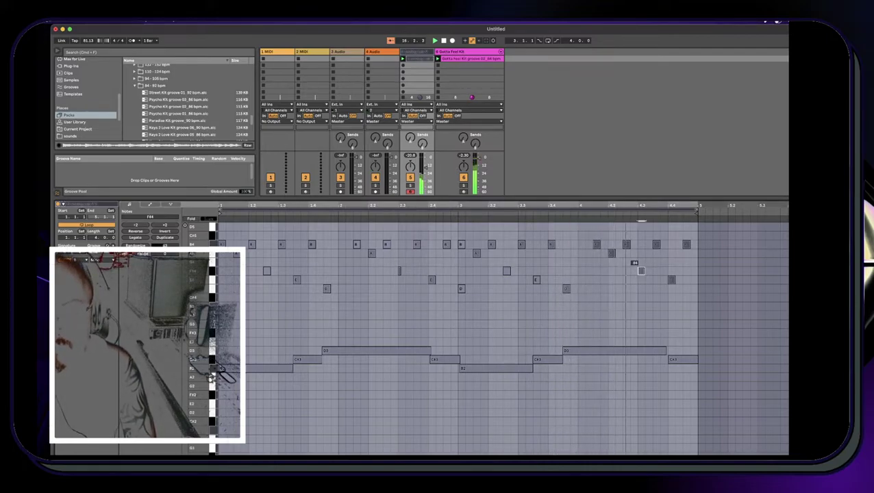
left_click(671, 280)
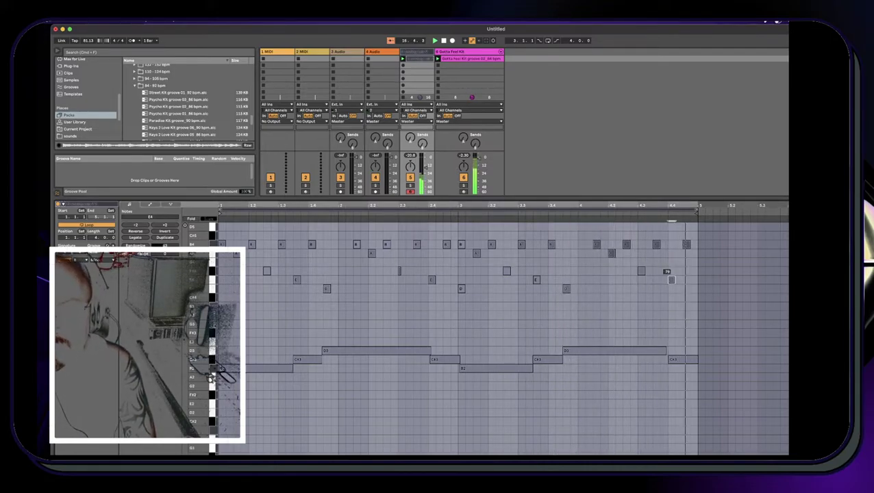
Add a short C#5 note just before the last B4 in bar 4 and in bar 2
double_click(679, 236)
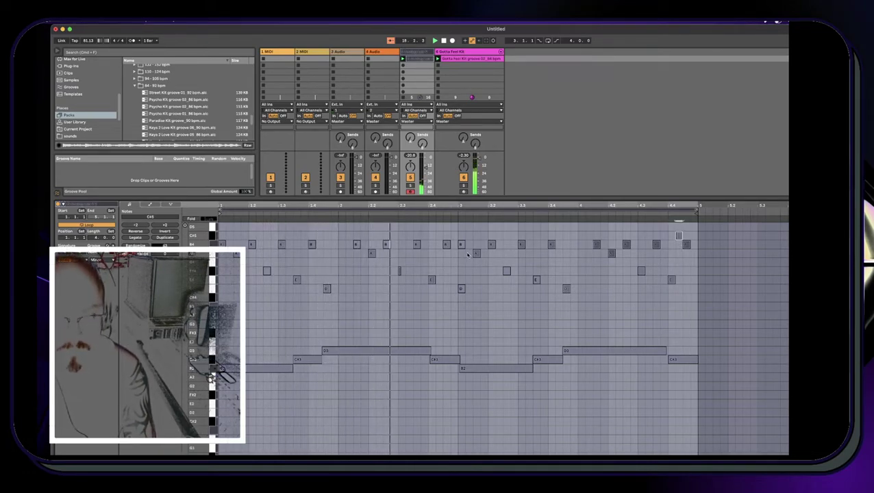
key("super+a")
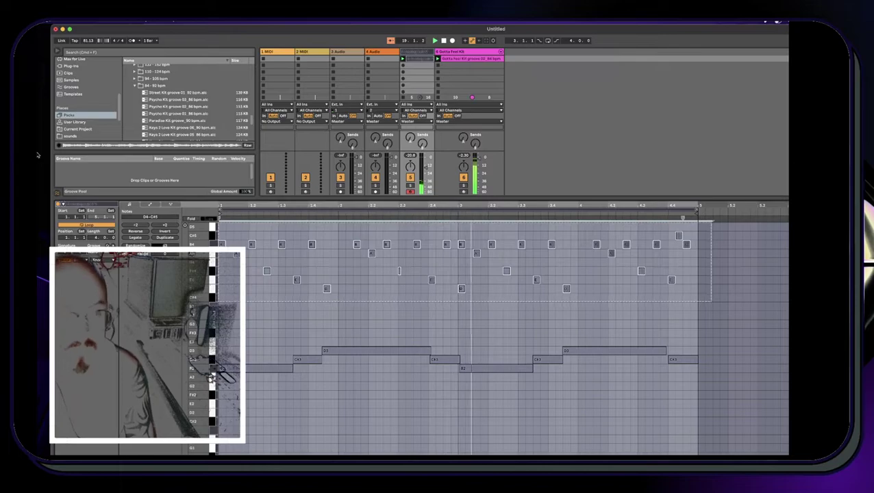
left_click_drag(236, 207, 228, 243)
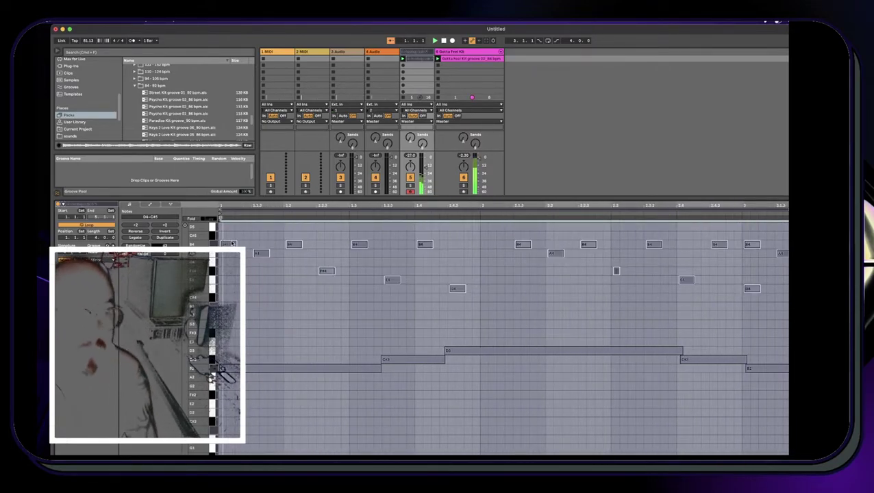
left_click_drag(261, 204, 261, 191)
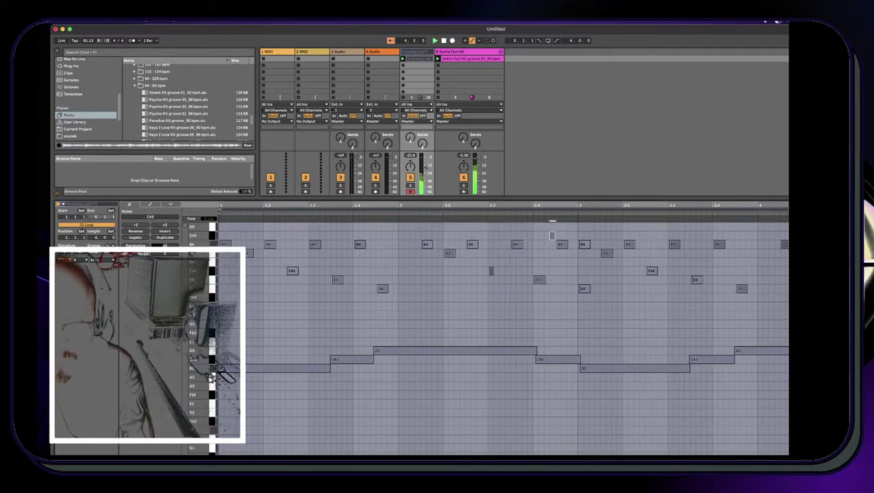
scroll(560, 242, "up", 3)
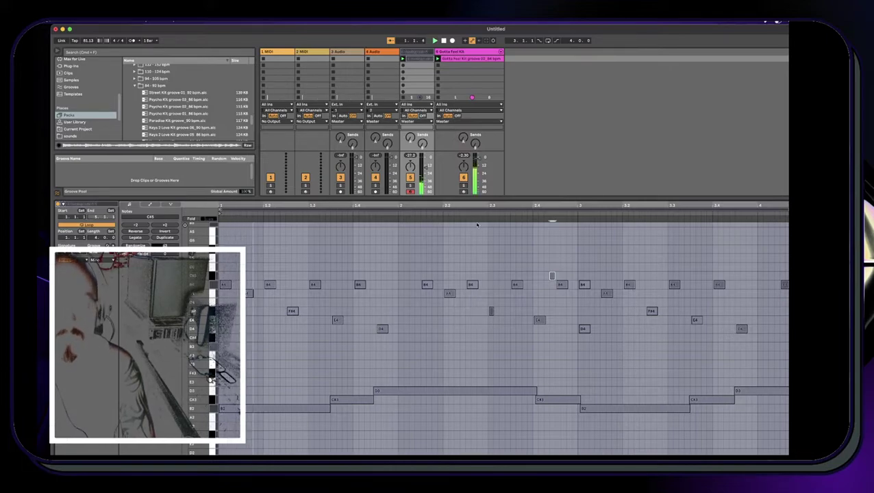
Try short D5 and C#5 notes leading into the B4 after beat 3 of bar 2, and delete them
double_click(508, 276)
key("space")
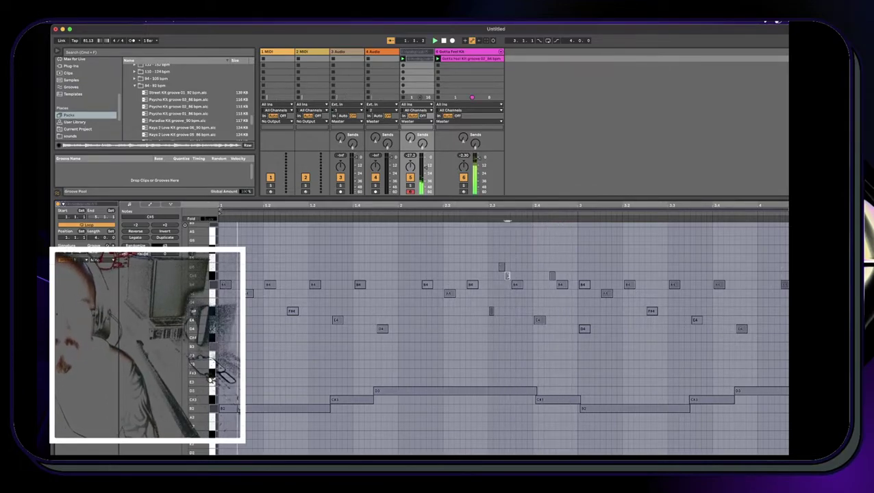
scroll(511, 302, "up", 5)
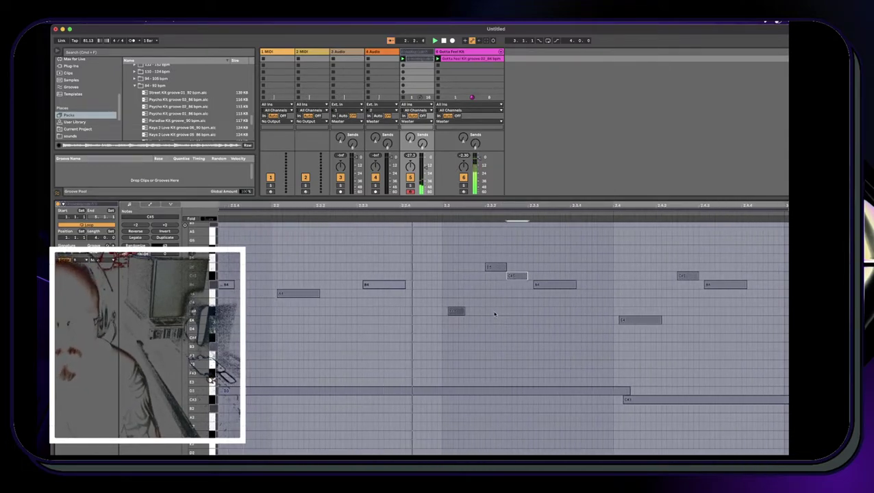
left_click(490, 267)
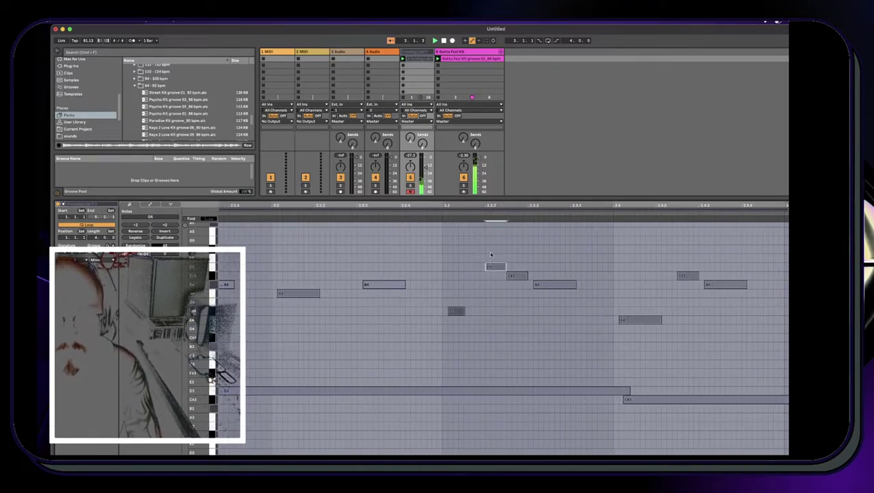
left_click_drag(521, 293, 471, 236)
key("Delete")
left_click_drag(565, 203, 521, 204)
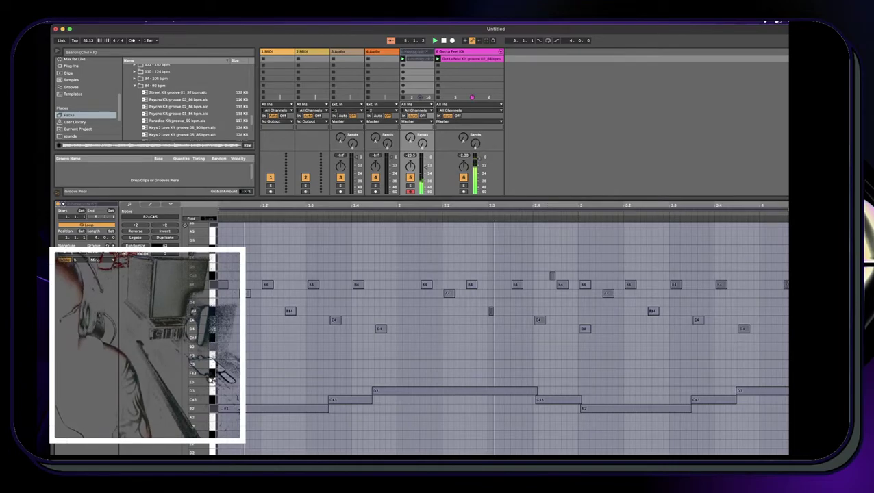
Remove the short C#5 note after beat 4 of bar 2
left_click_drag(758, 204, 723, 205)
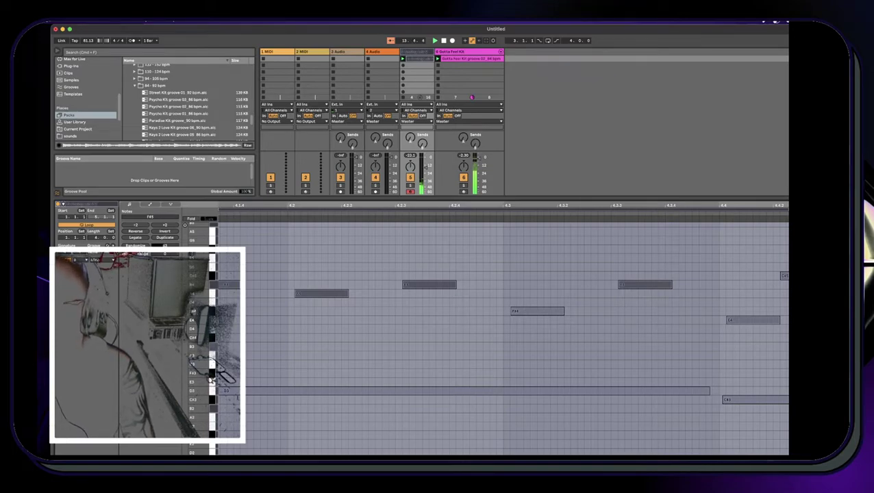
scroll(504, 337, "up", 1)
scroll(504, 337, "up", 2)
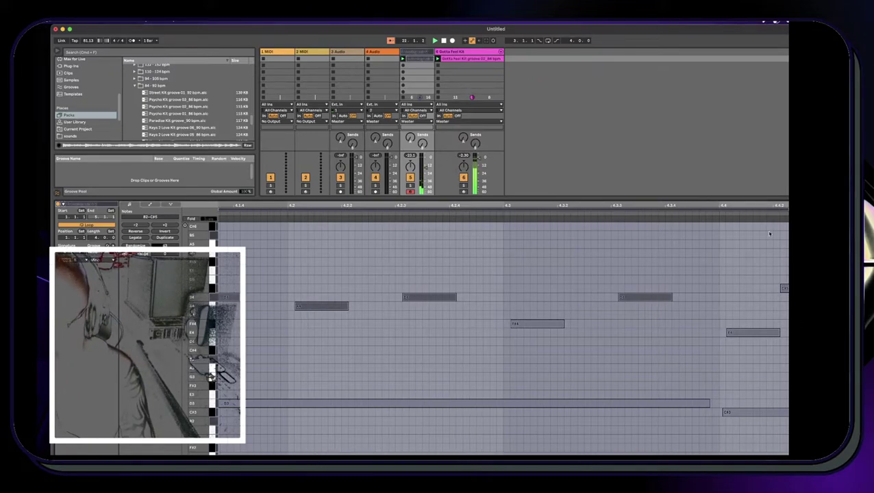
left_click_drag(746, 204, 746, 141)
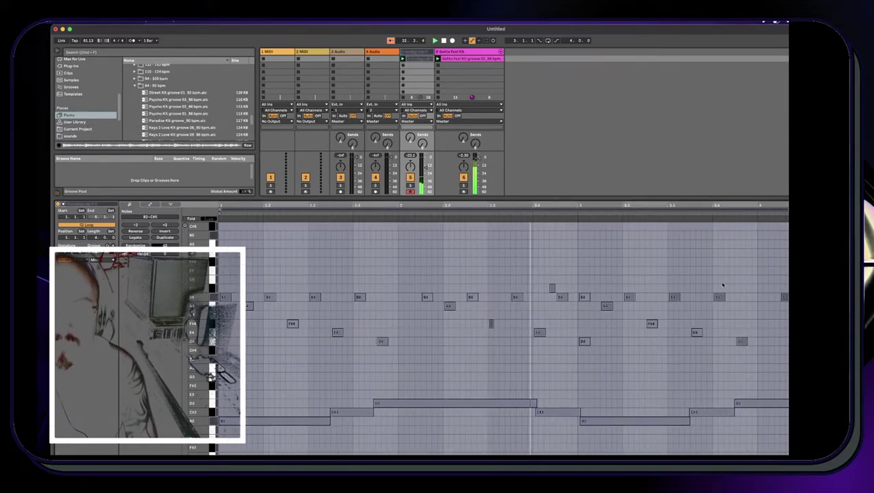
left_click(550, 290)
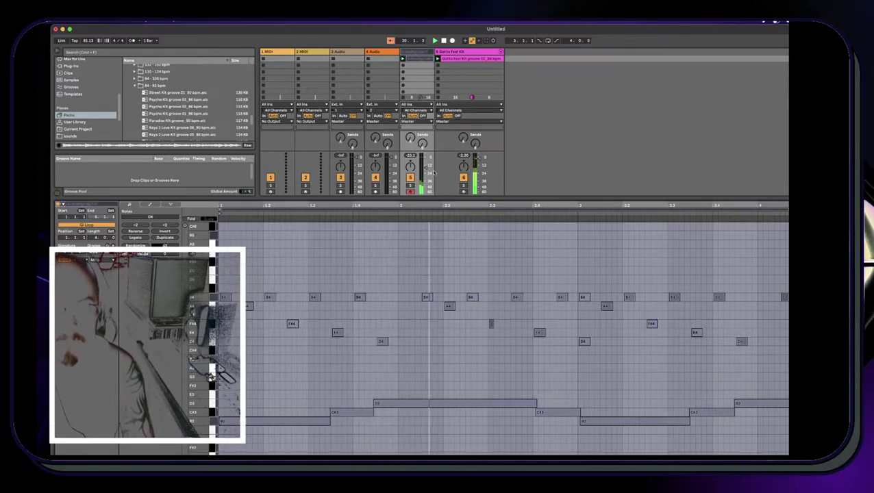
Mute the Gotta Feel Kit track and overdub a sustained bass line of B1 and F#1 notes into the melody clip
left_click(463, 178)
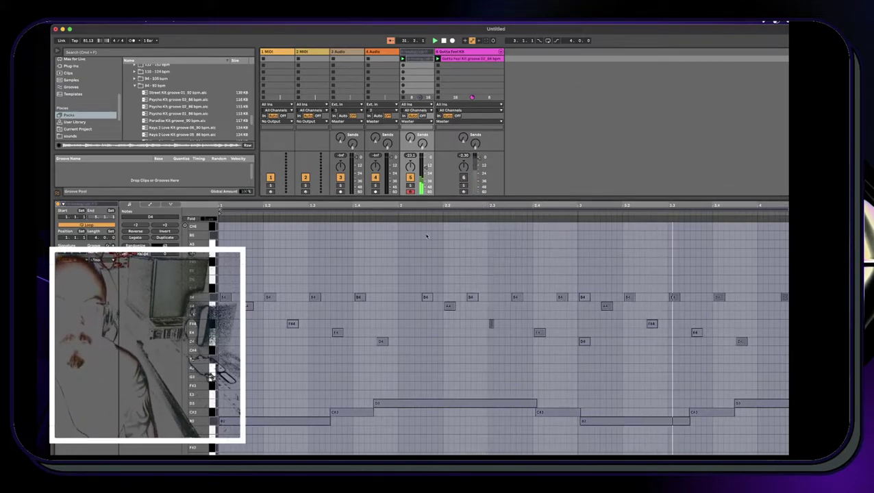
scroll(504, 336, "down", 4)
scroll(503, 336, "down", 1)
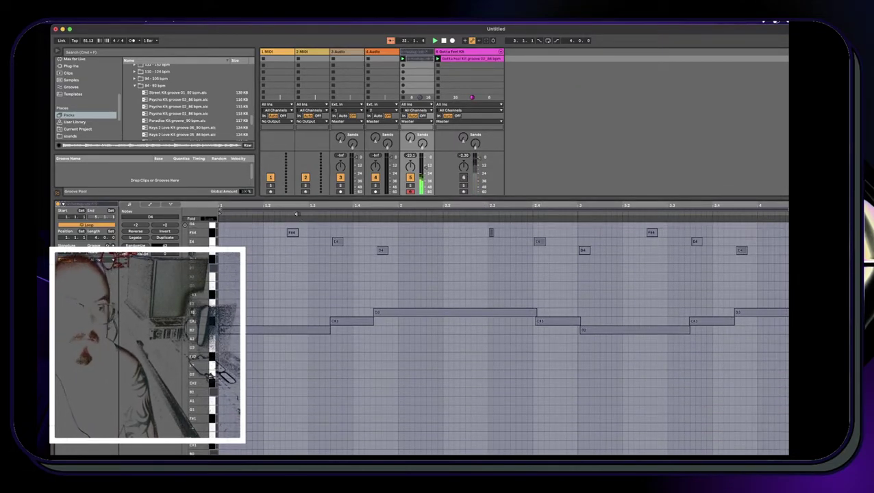
left_click_drag(296, 198, 295, 153)
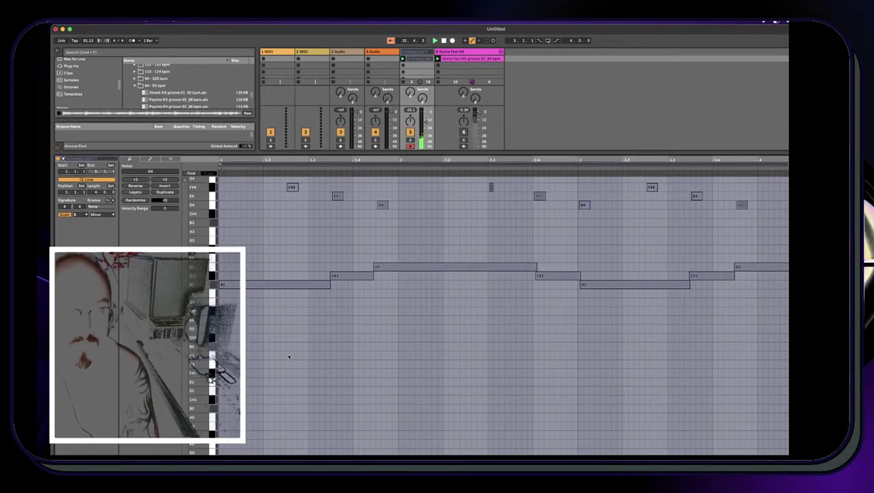
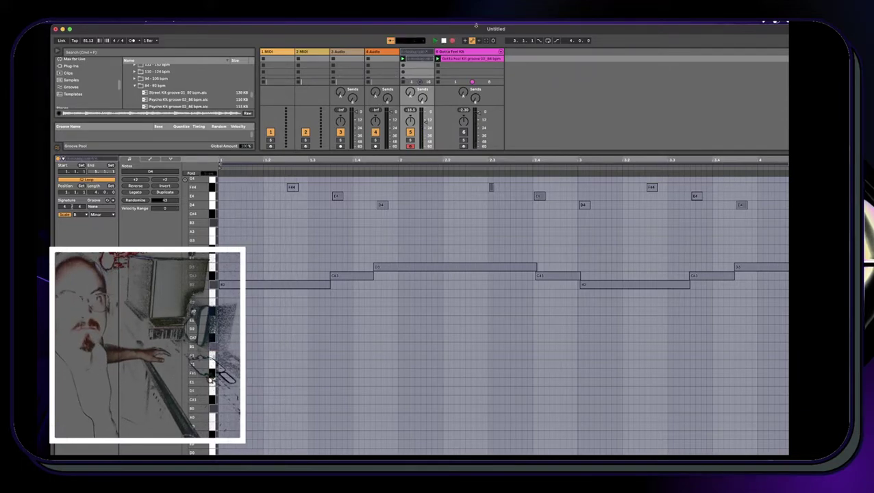
key("space")
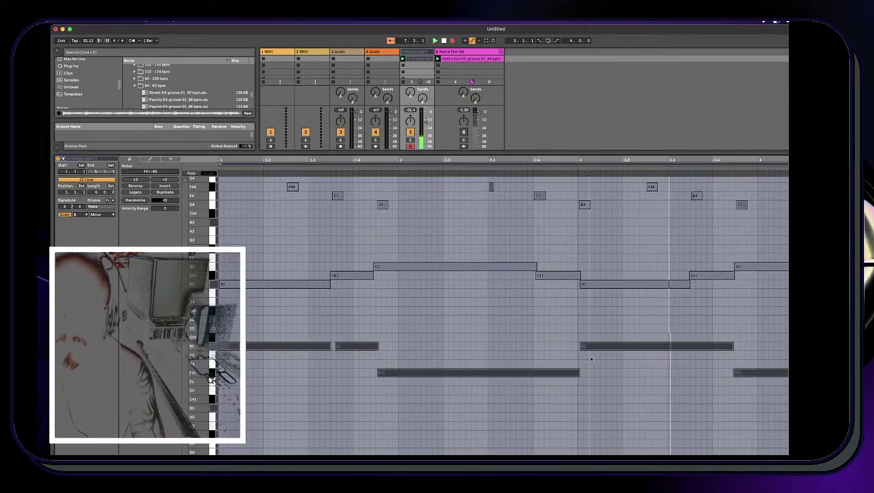
Nudge bar 3's B1 and F#1 bass notes slightly earlier and select all the recorded bass notes
left_click(590, 351)
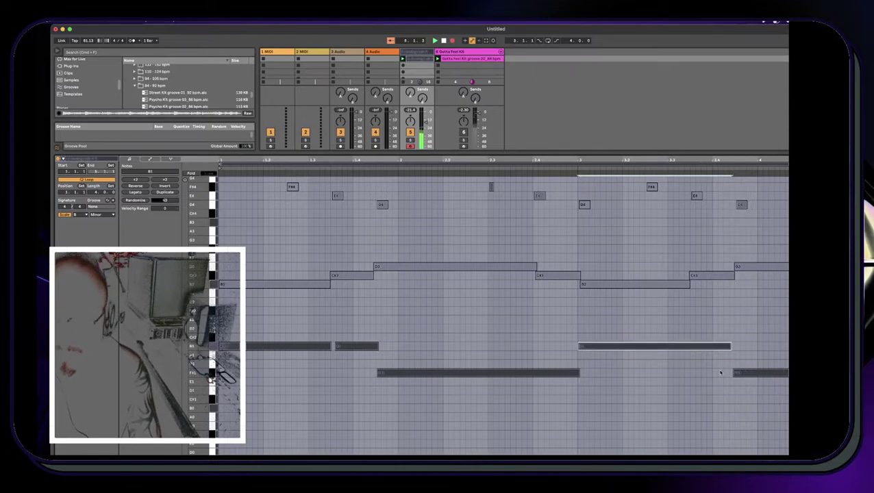
left_click(741, 374)
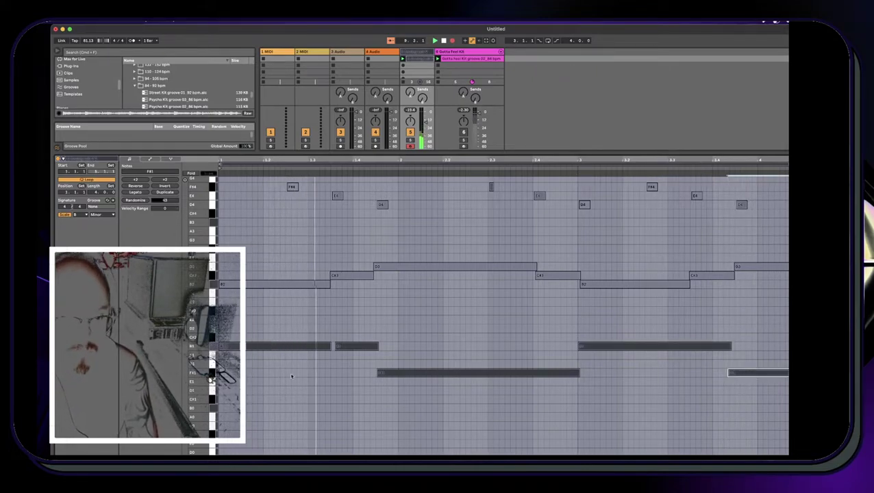
left_click_drag(788, 395, 432, 338)
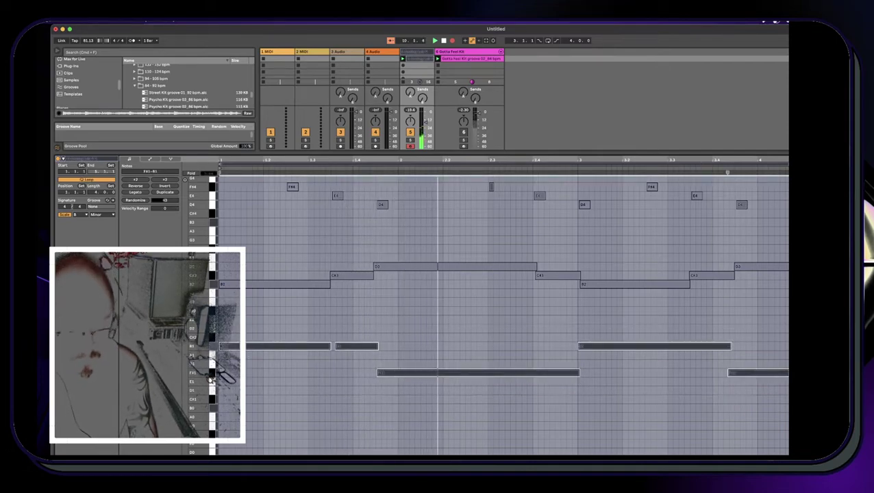
Transpose the selected bass notes down one octave and extend the first B0 note up to the following F#0 note
key("shift+Down")
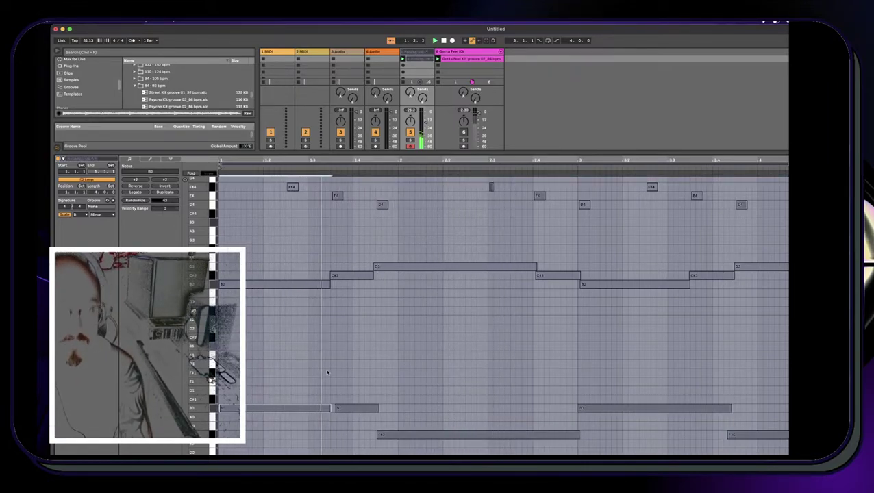
left_click_drag(328, 410, 372, 410)
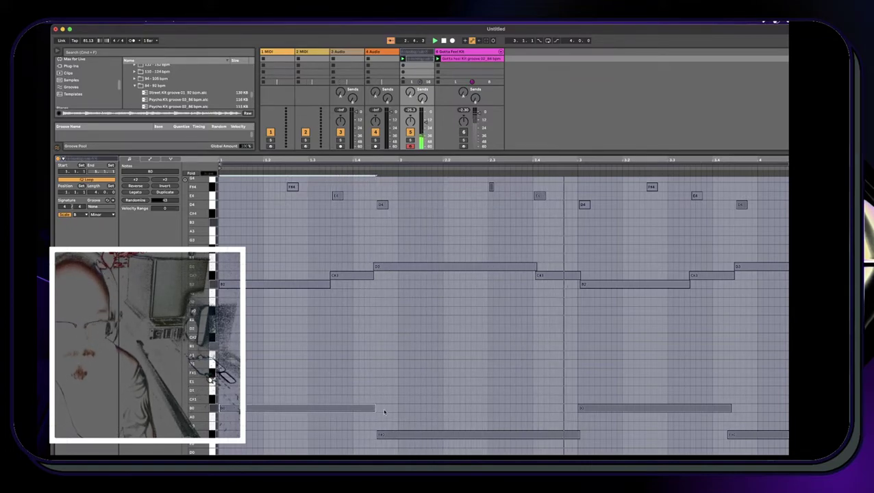
Raise the B4 melody notes at 1.2, 1.4, 2.1.3, 2.2.3, 2.4.3 and 3.3 by one octave to B5
scroll(523, 245, "up", 3)
scroll(524, 245, "up", 1)
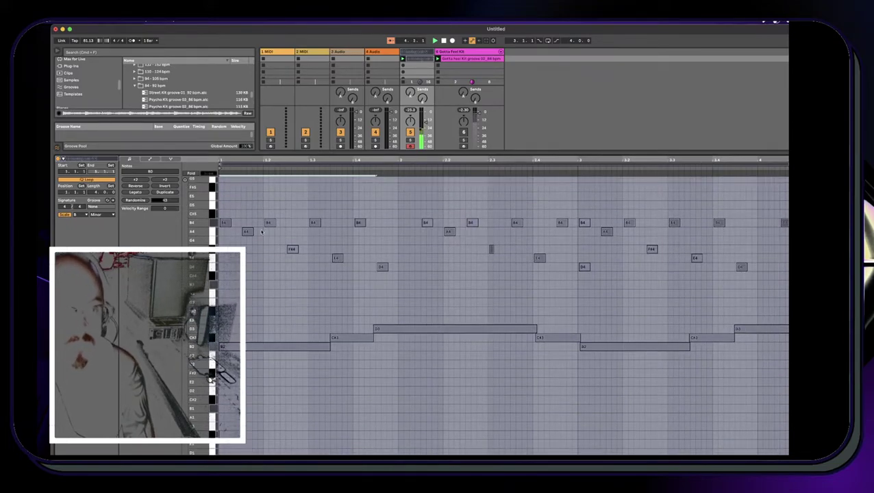
scroll(275, 229, "up", 1)
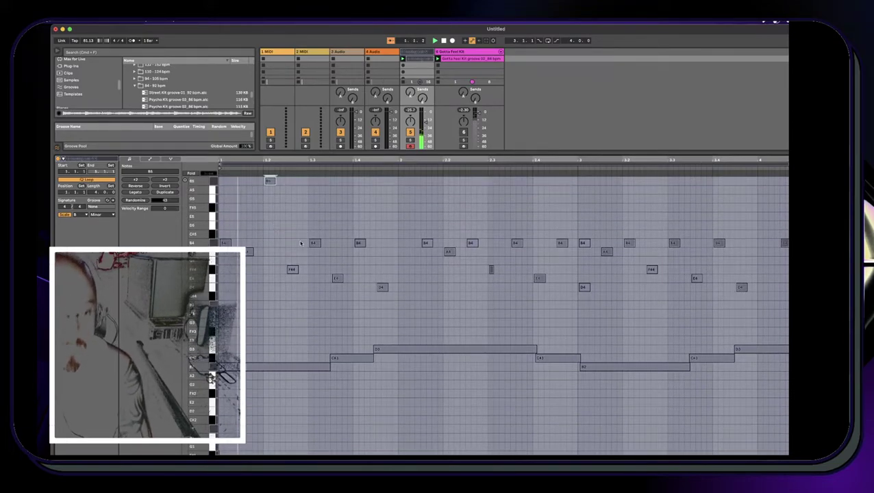
left_click(360, 244)
key("shift+Up")
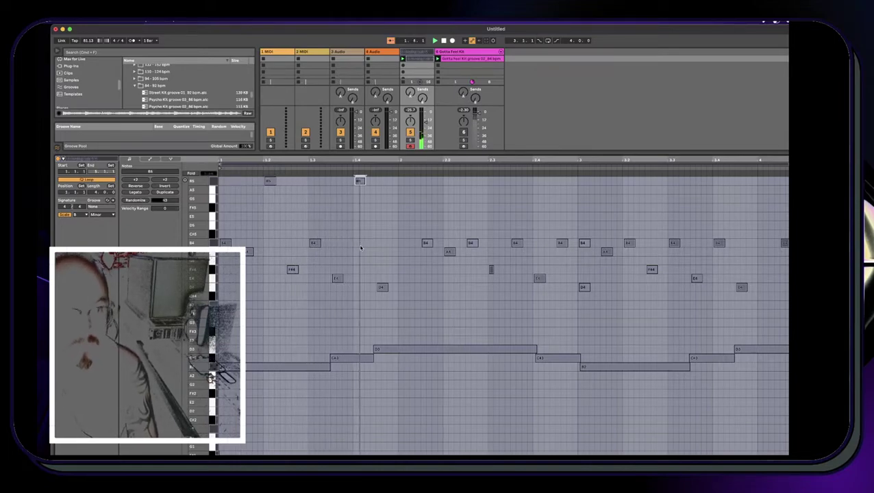
left_click(470, 244)
key("shift+Up")
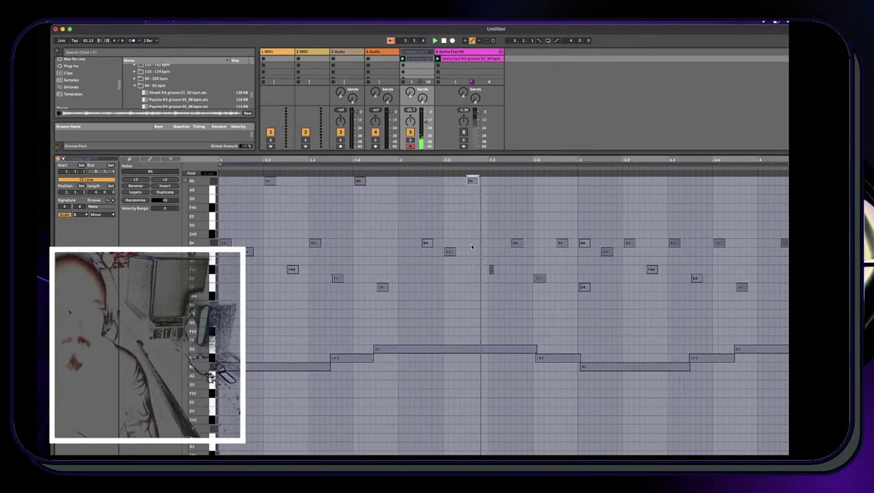
left_click(427, 243)
key("shift+Up")
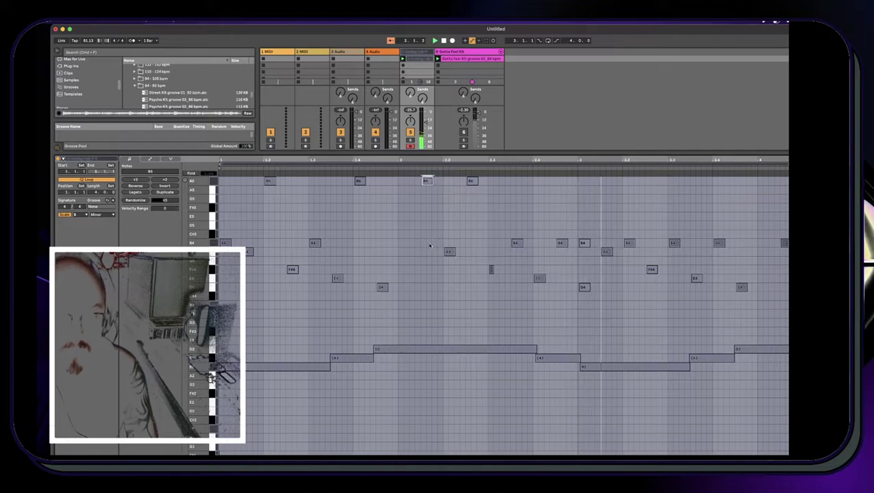
left_click(561, 243)
key("shift+Up")
left_click(674, 243)
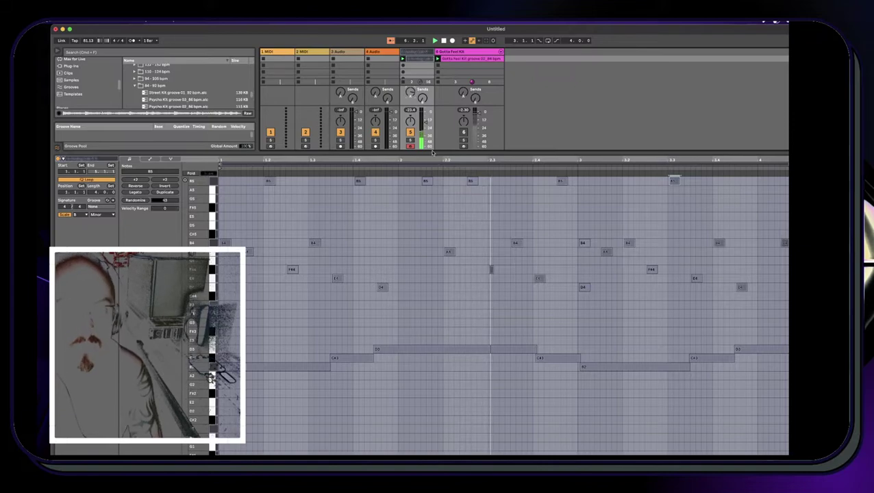
Enlarge the Session View and browser area, close the MIDI clip folders, and browse the Downloads and Desktop places
left_click_drag(434, 153, 432, 229)
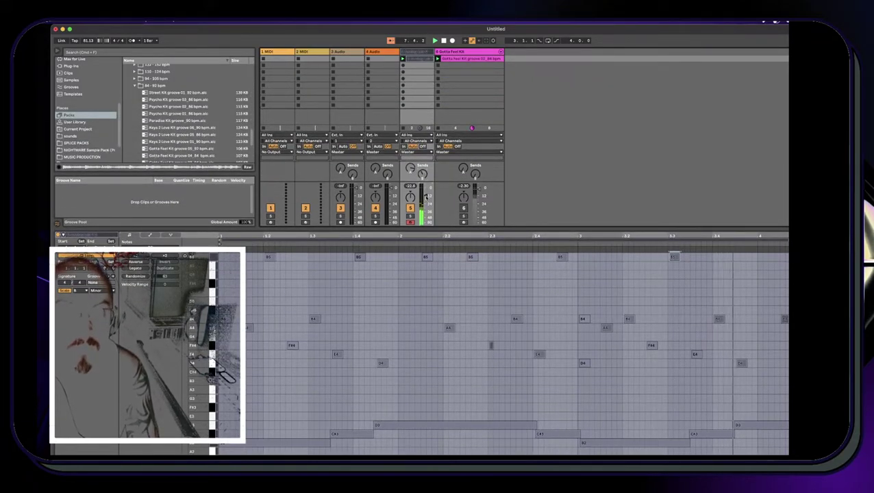
left_click(136, 85)
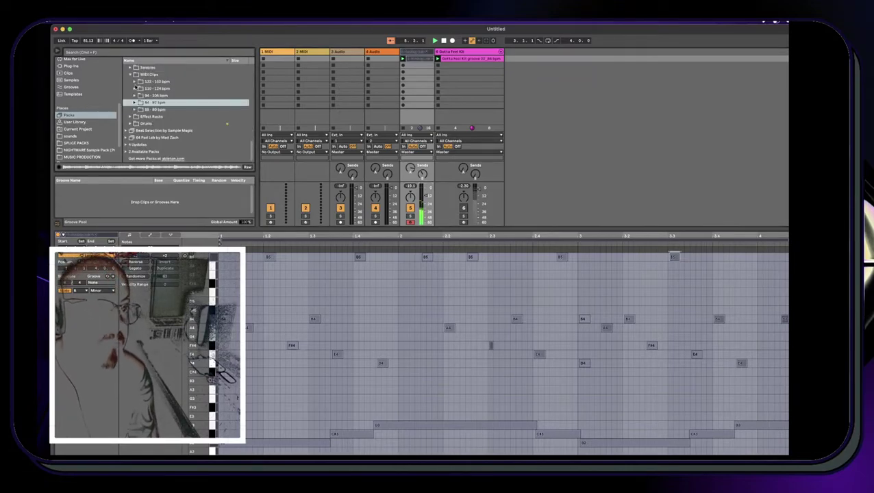
left_click(131, 75)
scroll(89, 106, "down", 1)
scroll(88, 107, "down", 2)
left_click(87, 129)
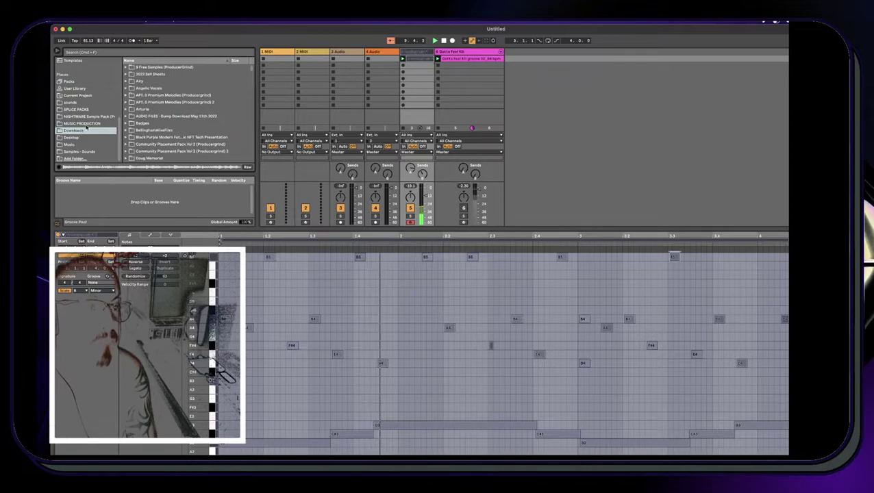
left_click(84, 137)
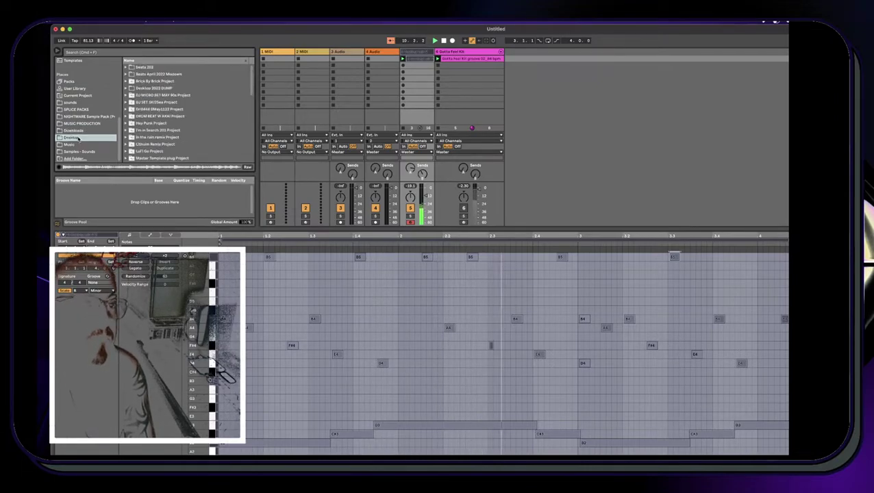
left_click_drag(150, 229, 151, 331)
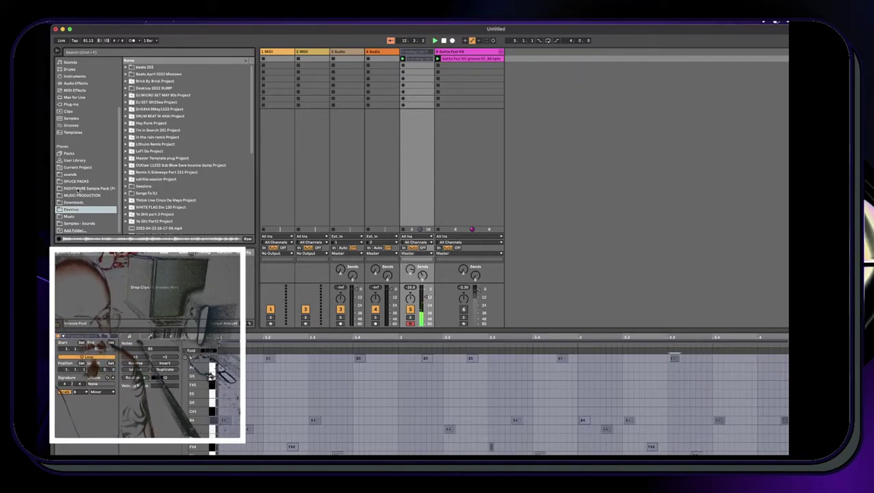
scroll(77, 191, "up", 5)
scroll(78, 189, "down", 5)
scroll(185, 206, "down", 1)
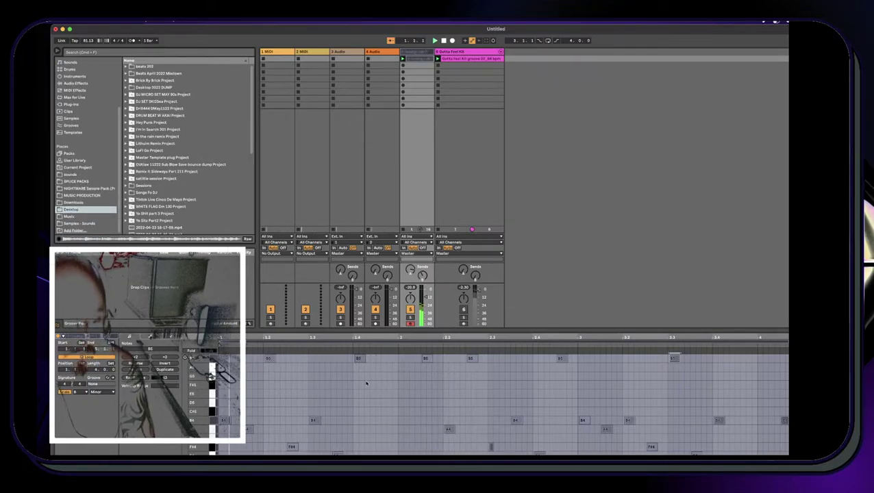
Lower the B5 melody notes at 1.4 and 2.4.3 to A5
left_click(359, 359)
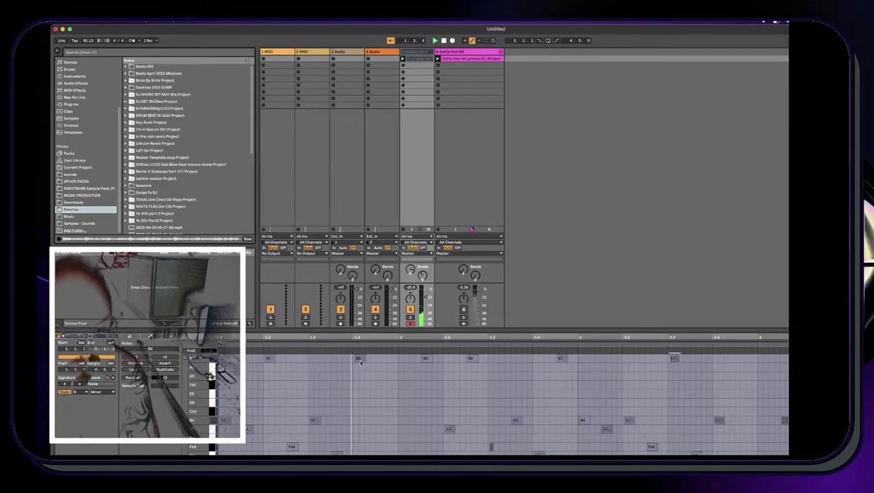
left_click_drag(360, 360, 359, 366)
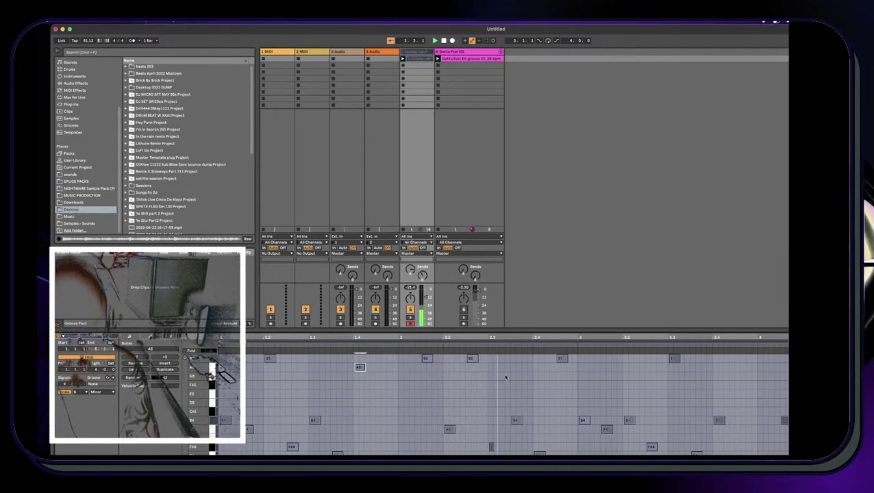
scroll(578, 402, "up", 1)
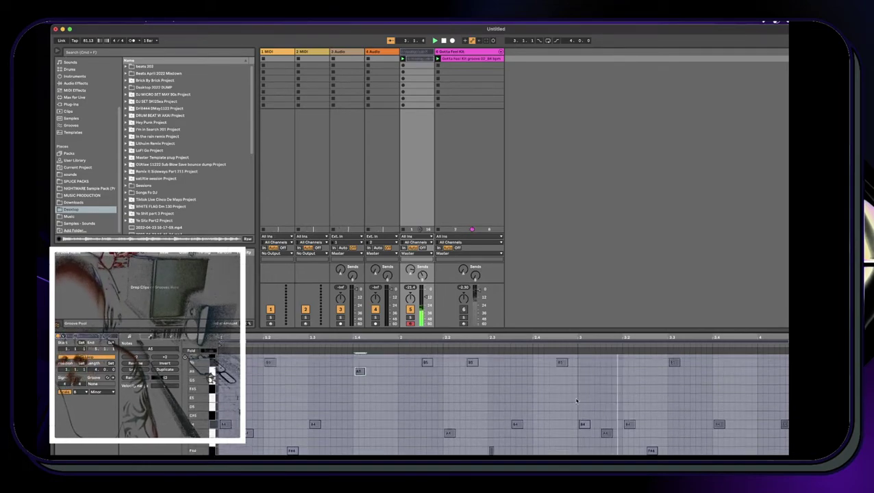
scroll(577, 402, "up", 1)
left_click(560, 372)
key("Down")
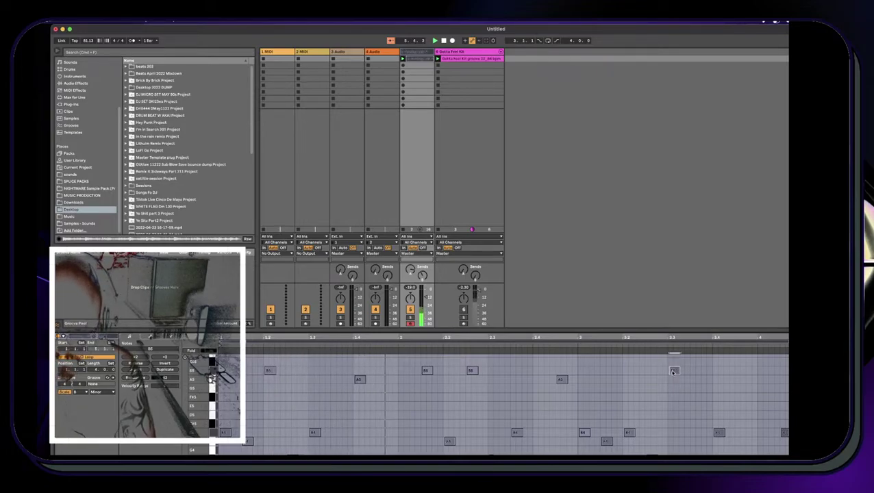
Lower the B5 melody note at 3.3 to F#5
key("Down")
key("Down")
key("Down")
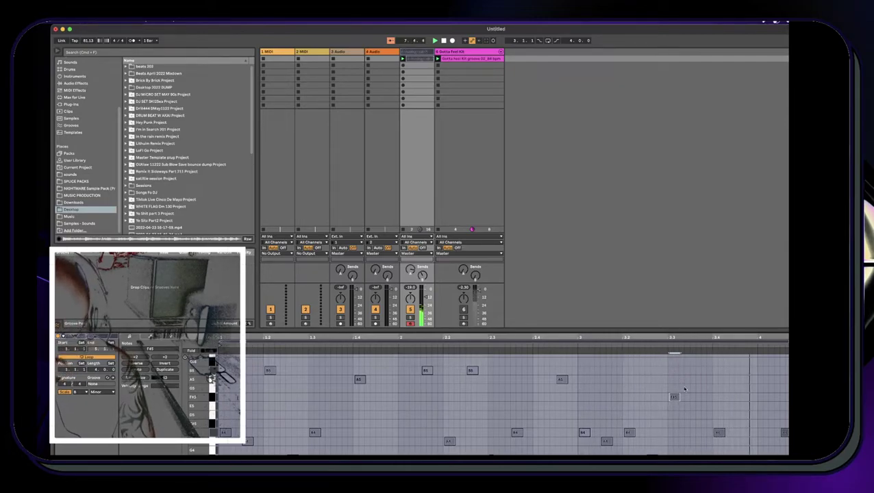
scroll(772, 428, "down", 2)
scroll(772, 428, "down", 1)
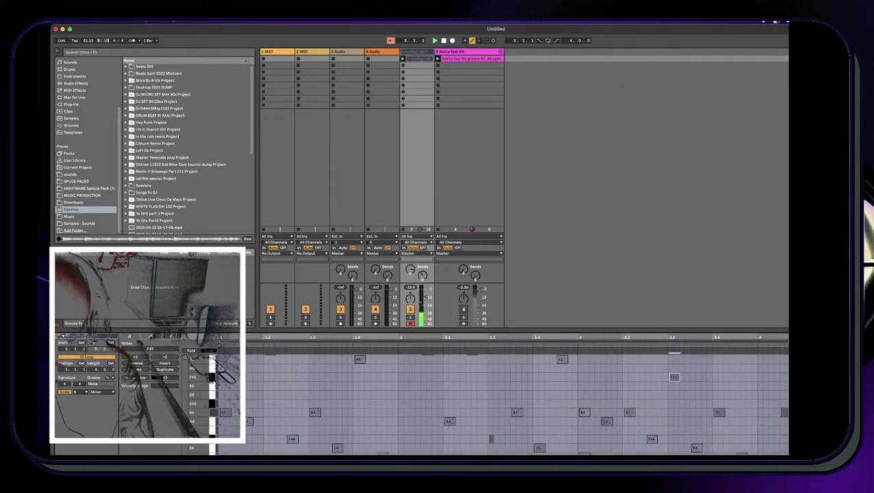
scroll(772, 429, "up", 3)
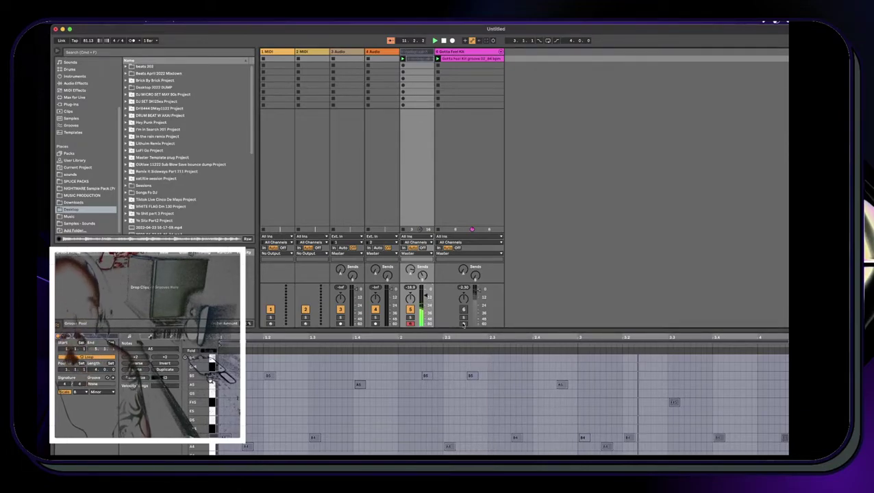
Load the Arturia Analog Lab V plug-in on a new track, choose the Jupiter Bass preset and close the plug-in window
left_click_drag(476, 329, 476, 357)
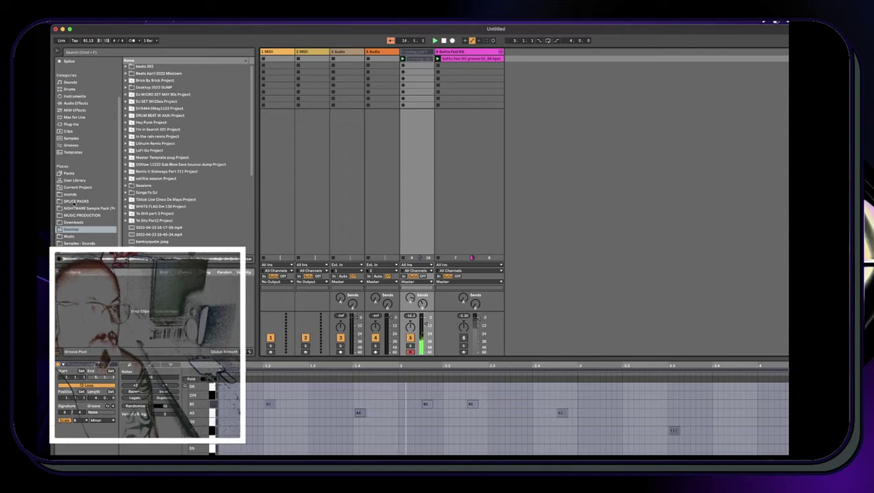
left_click(76, 104)
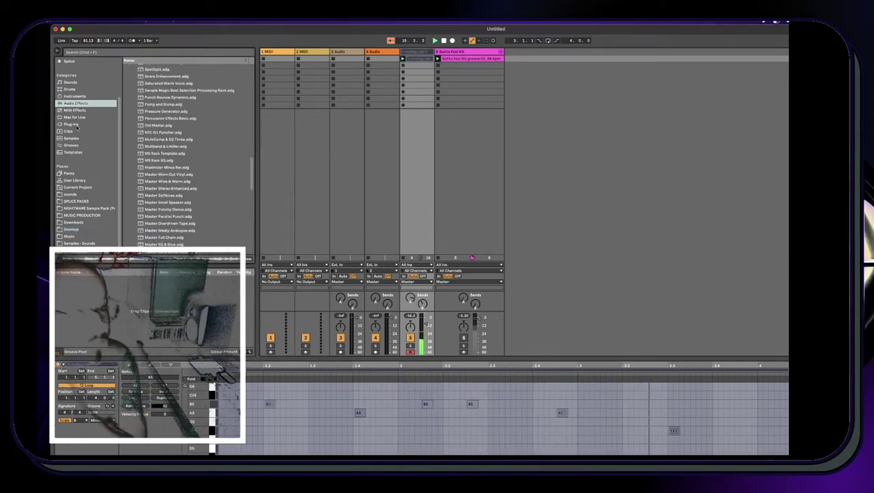
left_click(71, 124)
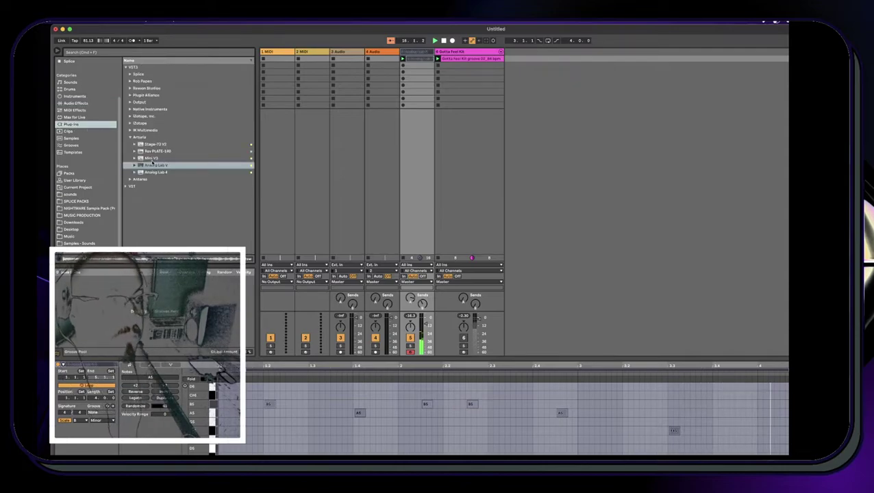
left_click(153, 166)
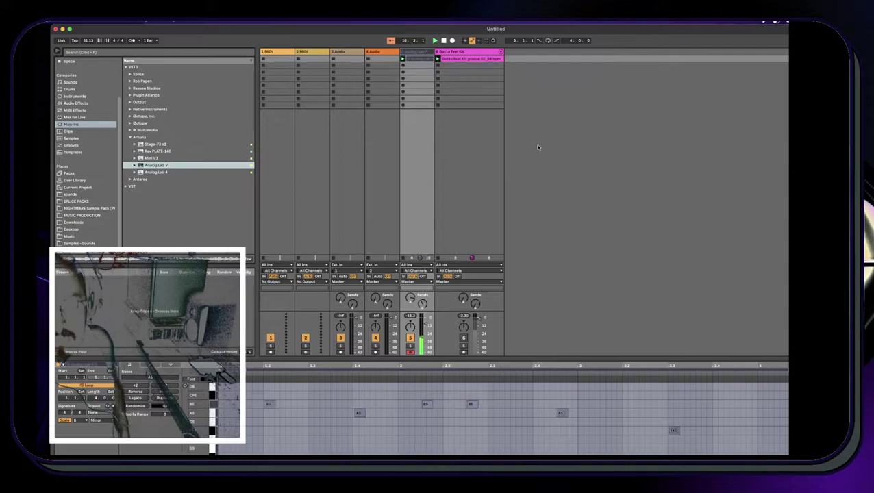
key("Return")
left_click(300, 203)
left_click(320, 225)
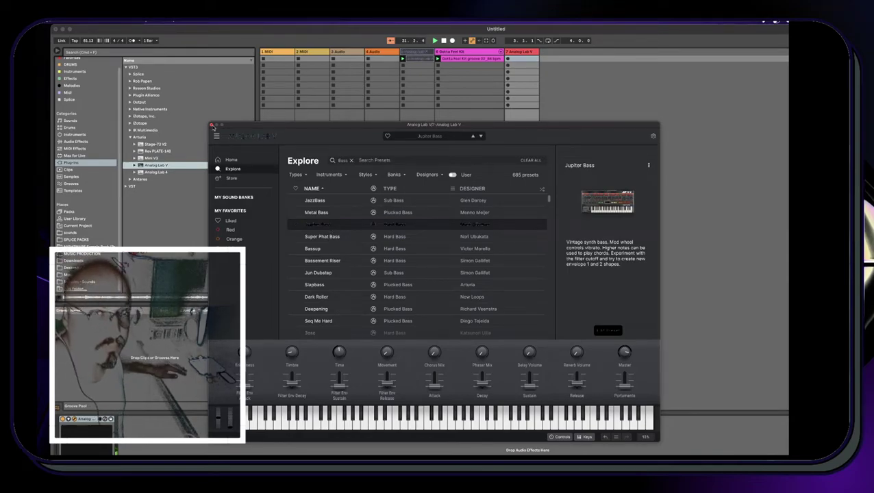
left_click(213, 126)
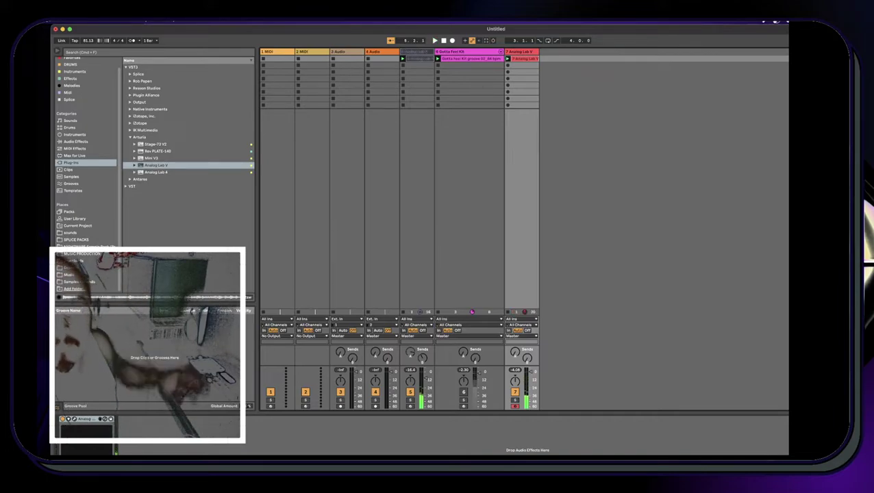
Open the recorded clip on the new Analog Lab V track and raise the short note at 2.4 to A2
double_click(523, 59)
double_click(488, 399)
key("Up")
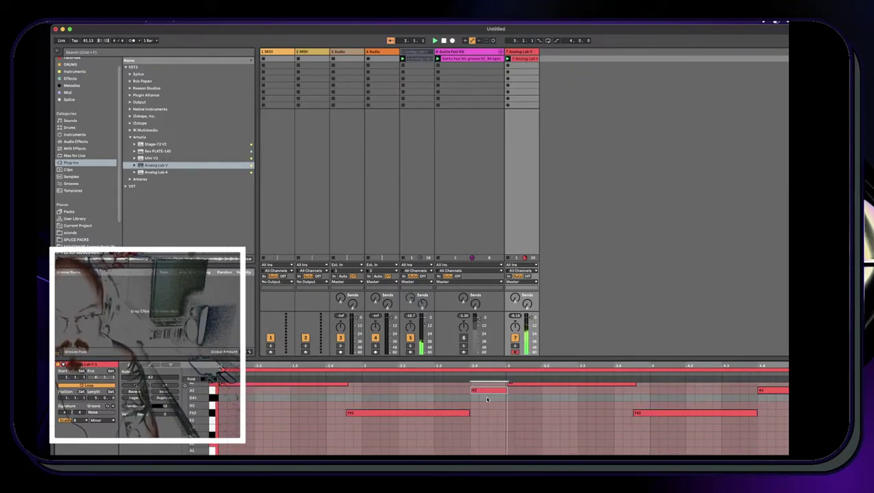
Quantize the starts of the A2, B2 and F#2 bass notes to 1/16
scroll(452, 399, "up", 3)
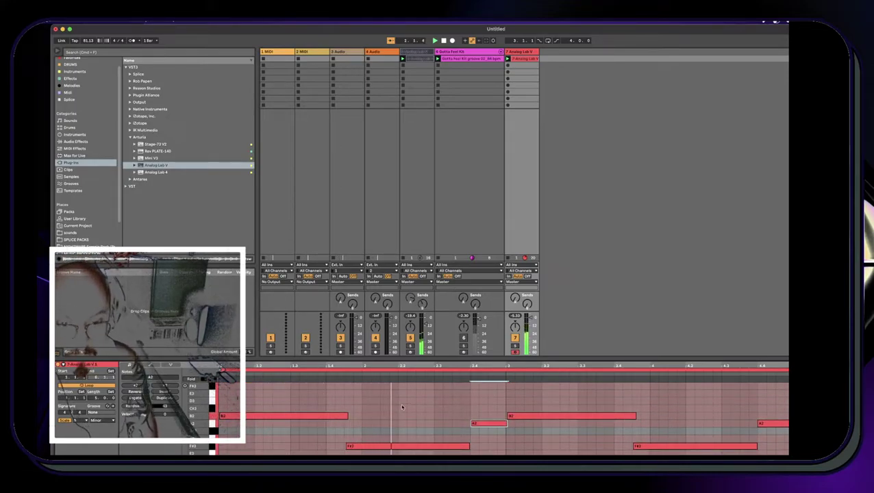
key("super+shift+u")
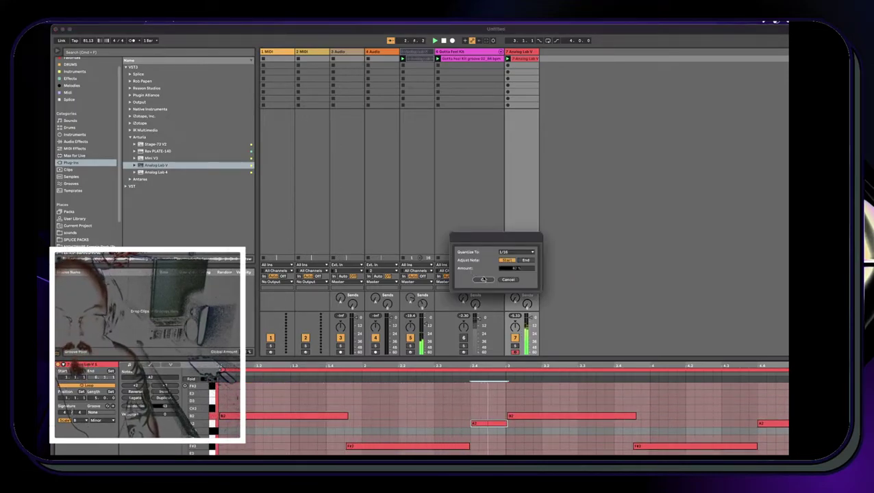
left_click(484, 280)
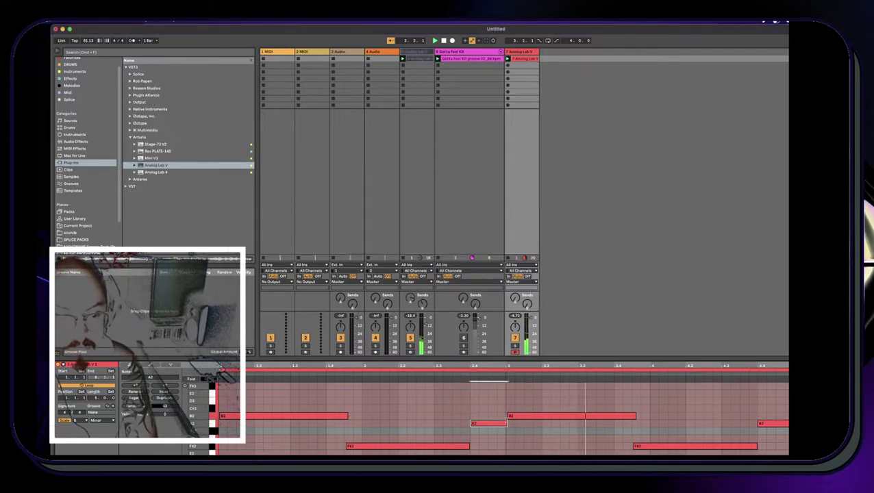
left_click(318, 416)
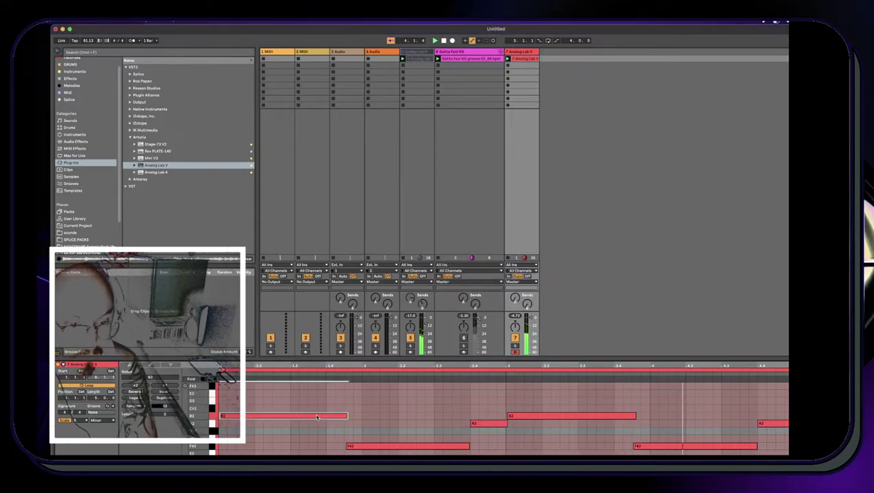
left_click(546, 417)
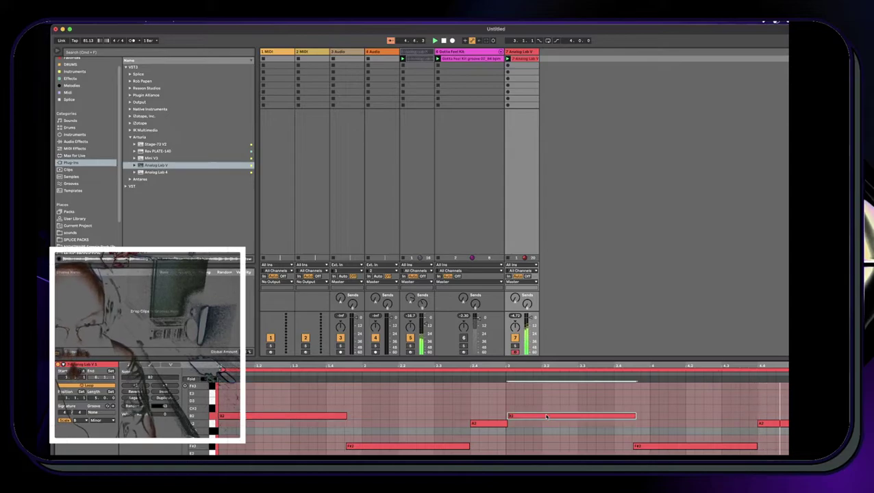
left_click(652, 448)
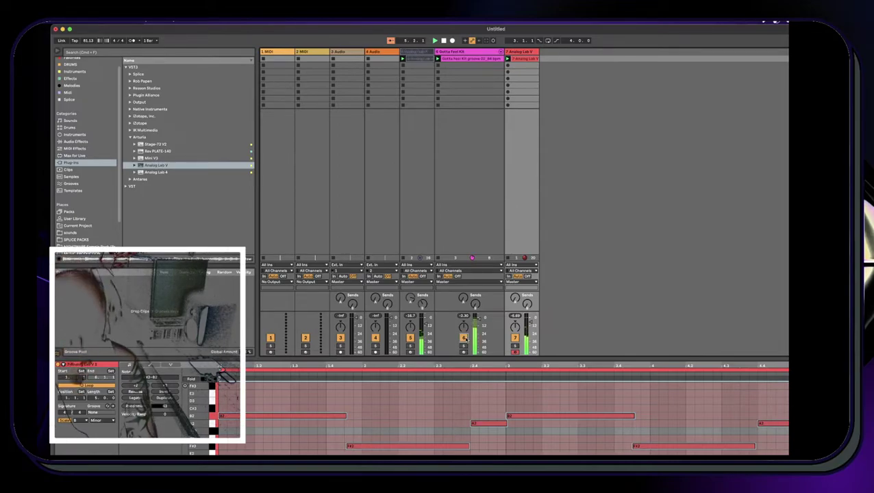
Save the Live Set in the Sessions folder as "HOw many can he make in one night?"
key("super+s")
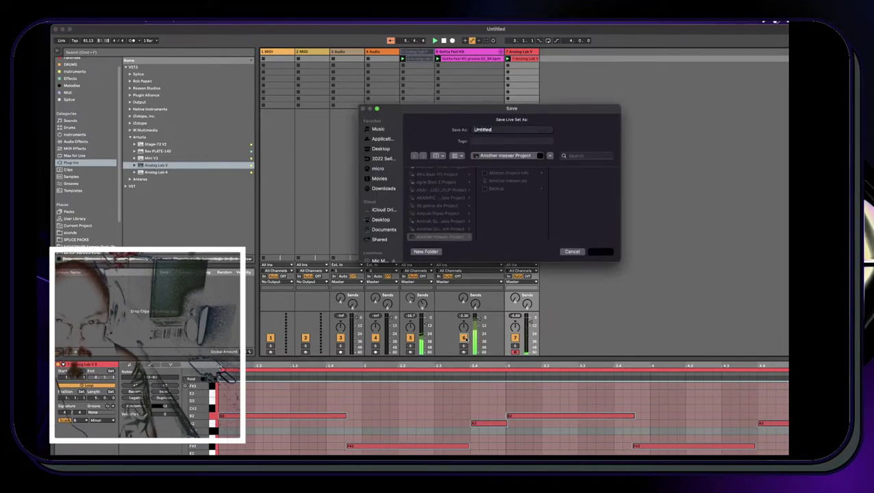
left_click(504, 154)
left_click(503, 154)
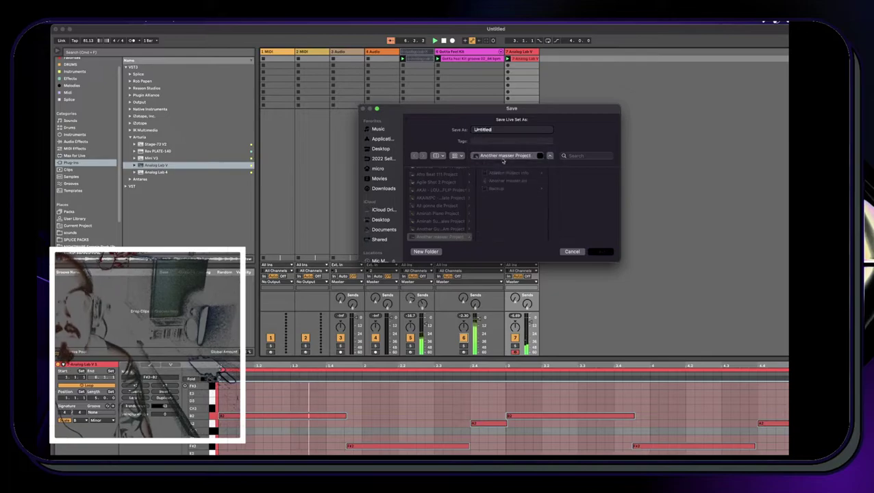
left_click(503, 154)
left_click(493, 168)
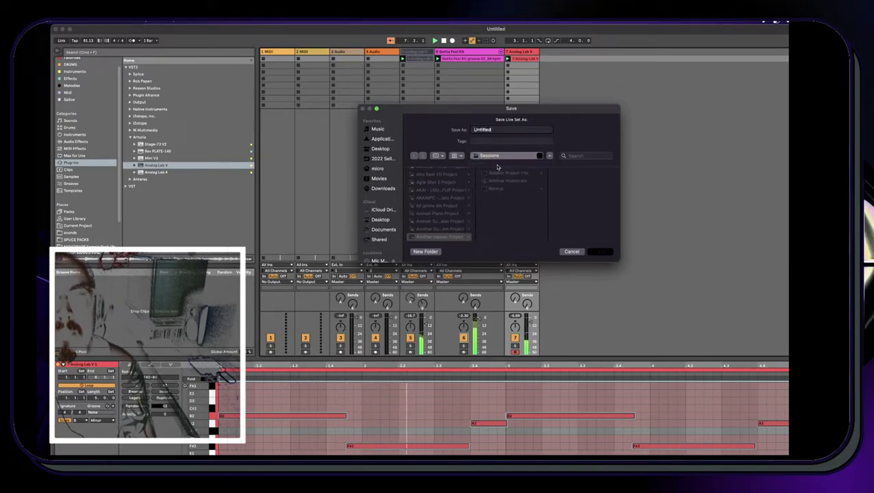
type("H")
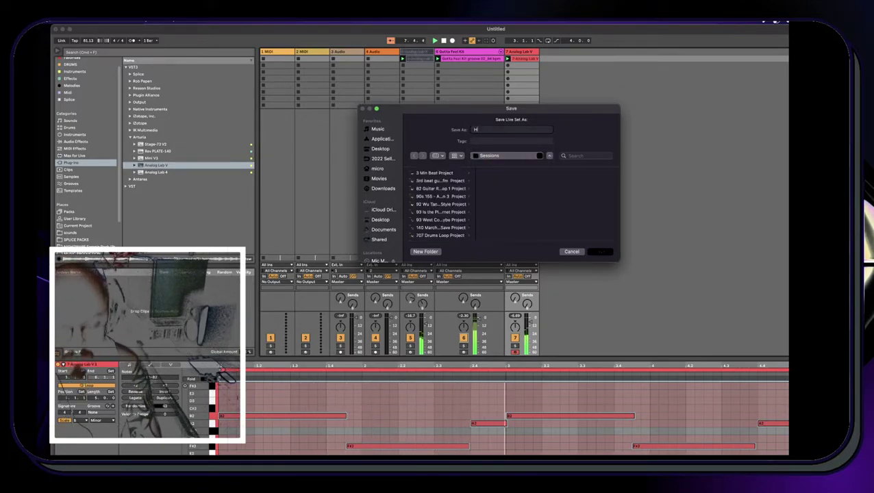
type("Ow many can h")
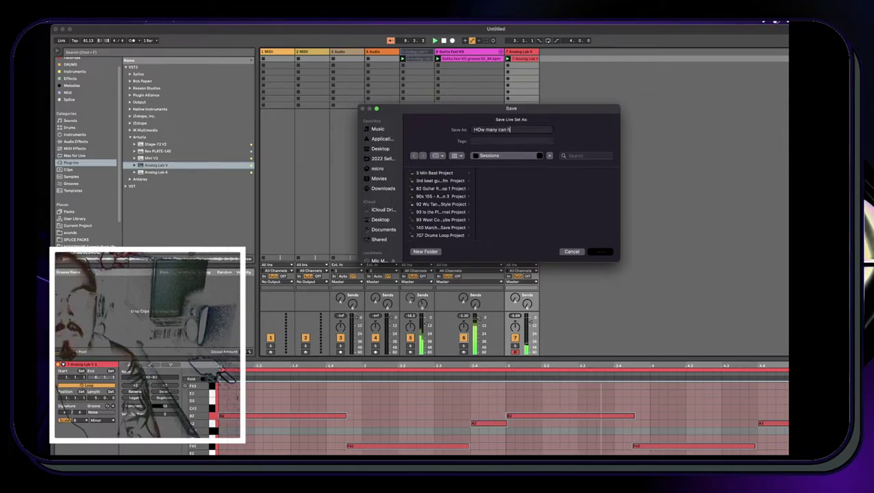
type("e make in one night?")
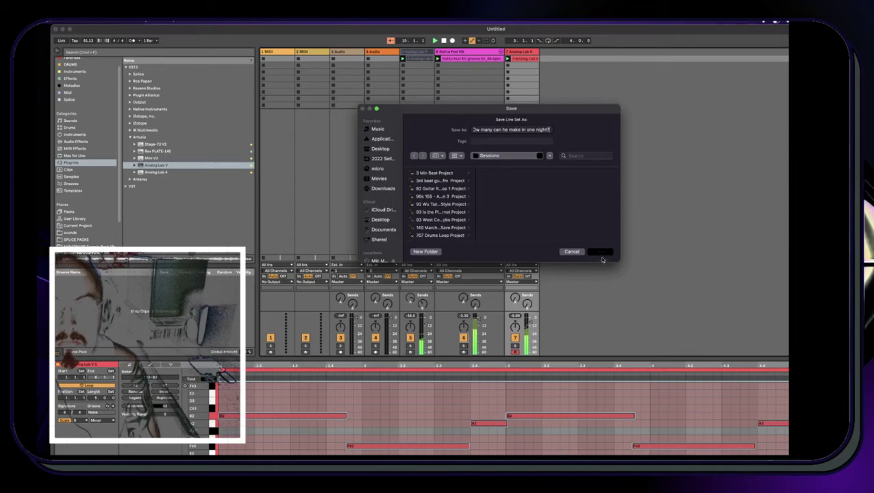
left_click(601, 254)
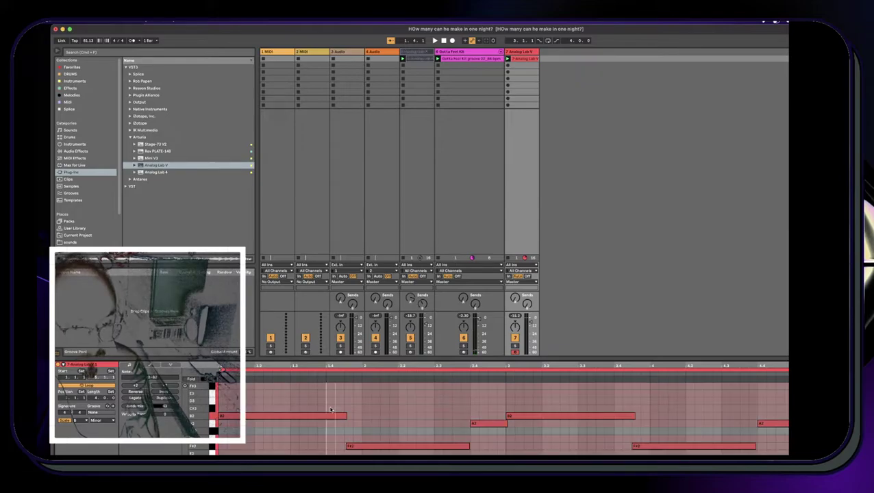
Add a short D3 note at 1.4 and a short C#3 note at 4.3 to the Analog Lab V bass clip
double_click(330, 401)
left_click_drag(333, 401, 353, 401)
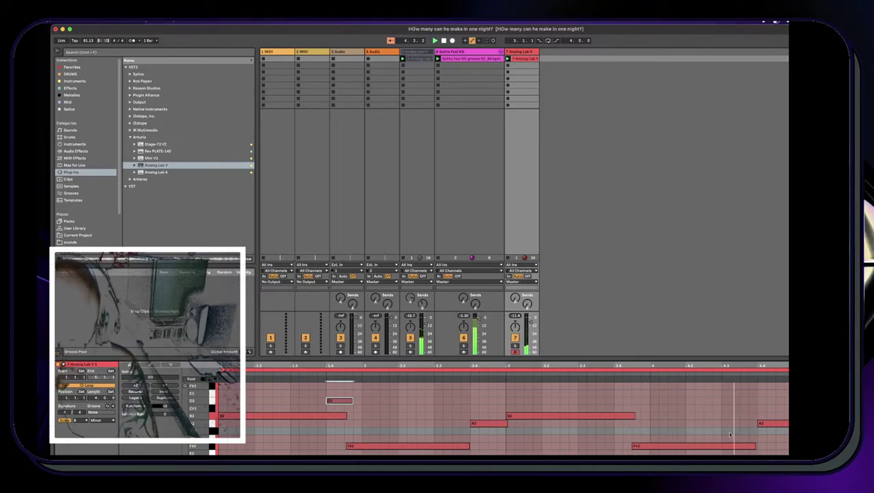
double_click(727, 408)
left_click_drag(728, 409, 737, 408)
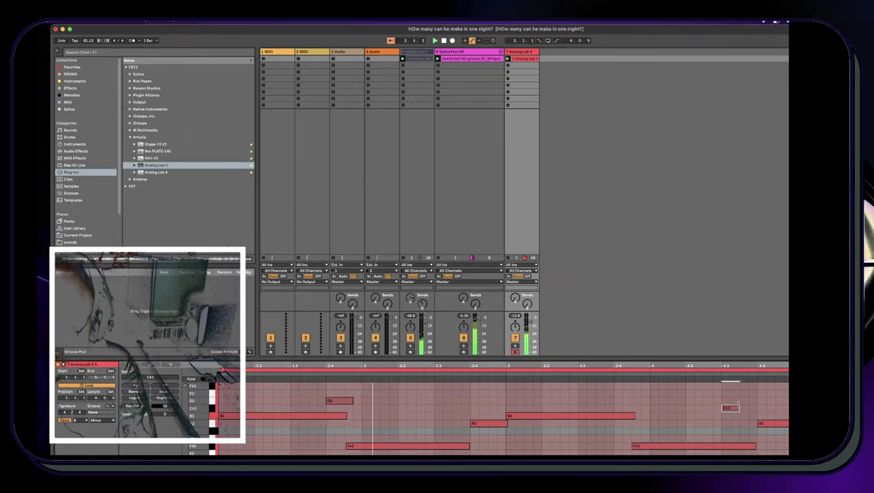
Add a short E3 note right after the C#3 note near 4.3 and lower both notes by an octave
double_click(745, 393)
left_click_drag(752, 394, 735, 397)
key("shift+Down")
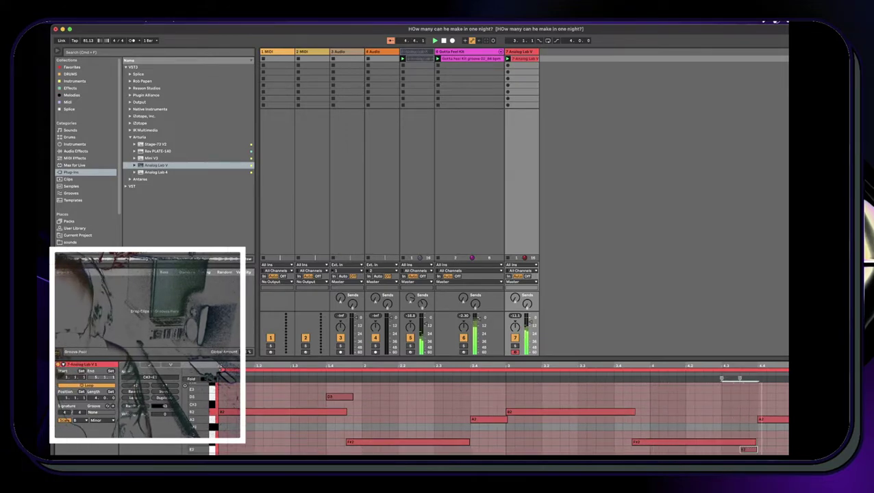
Quantize the two lowered bass notes near 4.3 and play the clip to check them against the following A2 note
key("space")
key("super+u")
key("space")
scroll(726, 446, "up", 5)
scroll(718, 446, "right", 1)
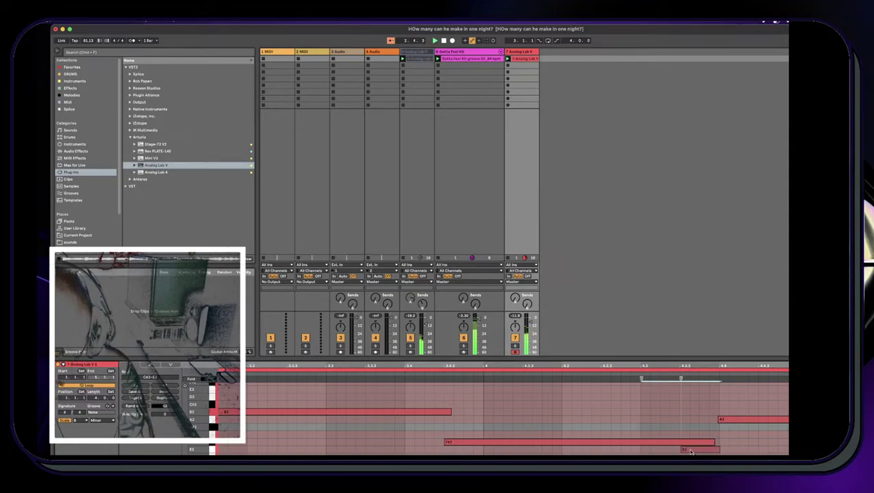
left_click(721, 419)
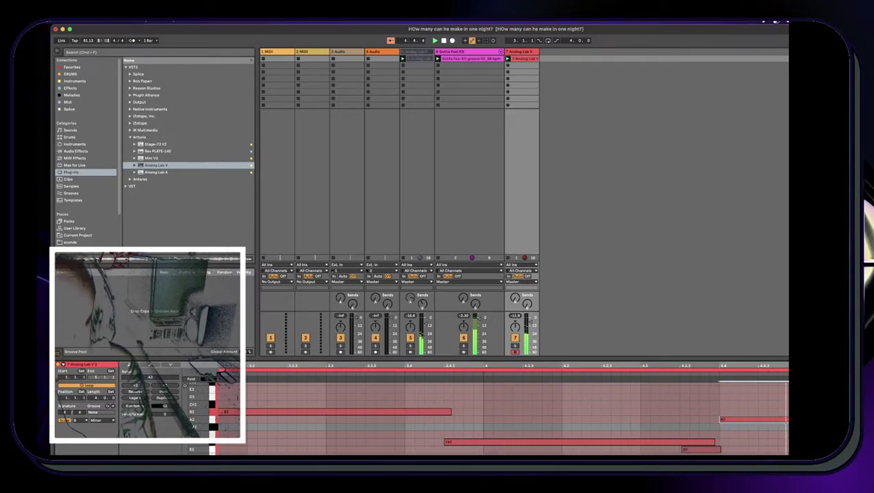
left_click(788, 411)
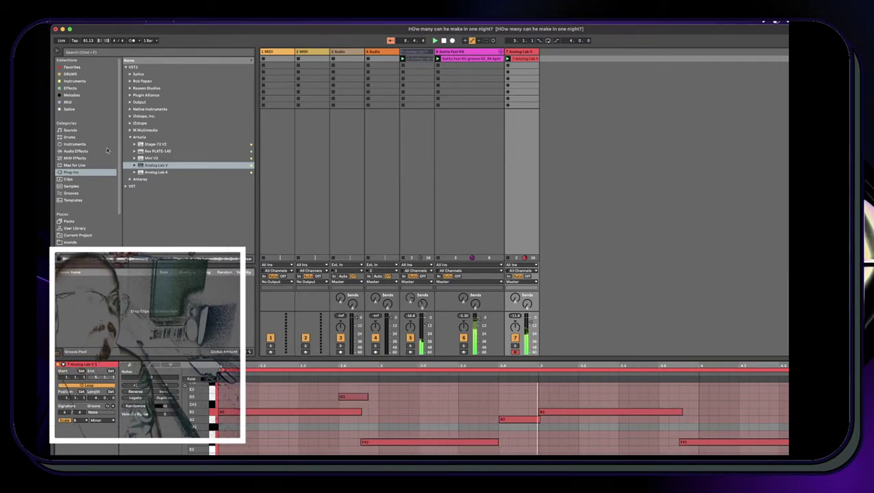
Show the audio effects in the browser and duplicate the Gotta Feel Kit track
left_click(82, 152)
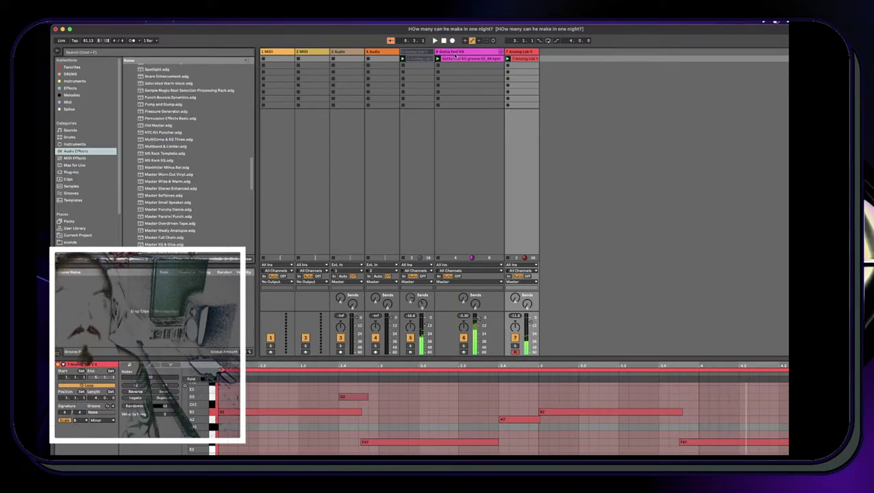
left_click(458, 54)
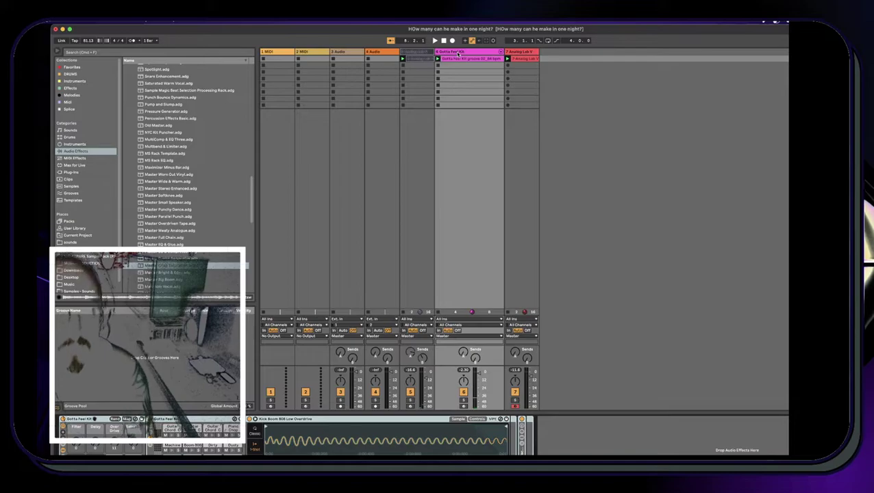
right_click(458, 52)
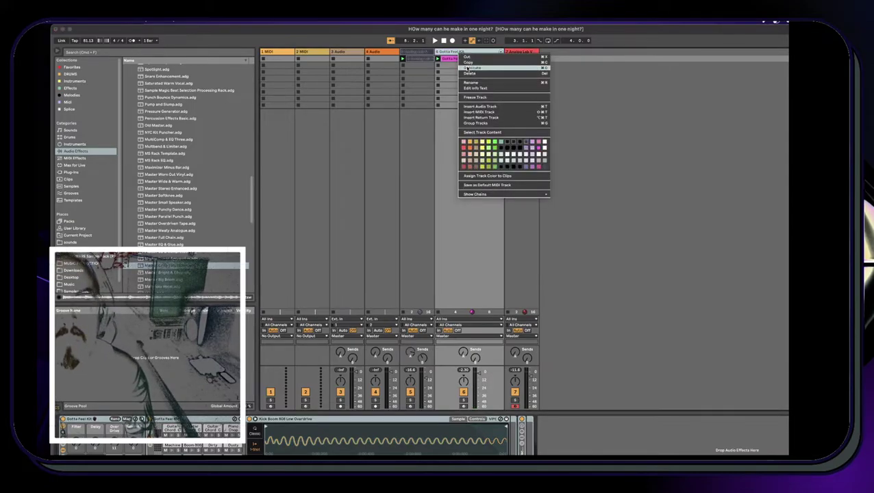
left_click(468, 67)
Freeze the duplicated Gotta Feel Kit track, launch its clip and flatten the track to audio
right_click(525, 53)
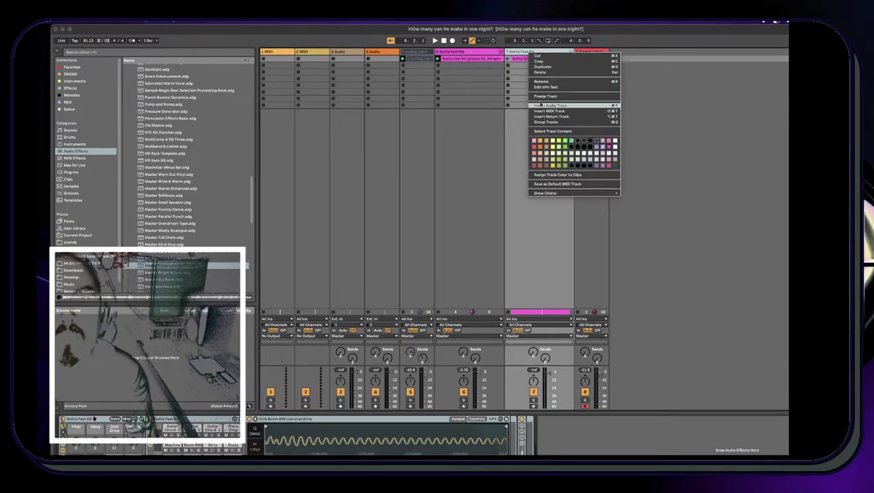
left_click(540, 100)
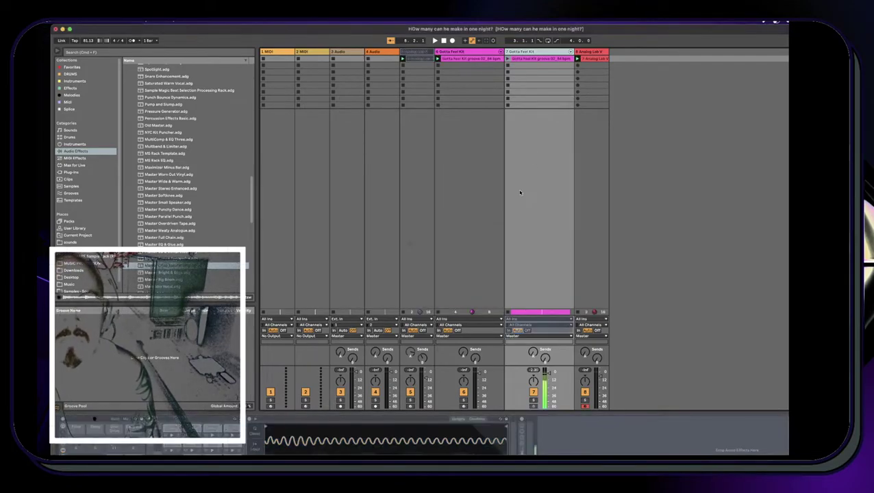
left_click(509, 59)
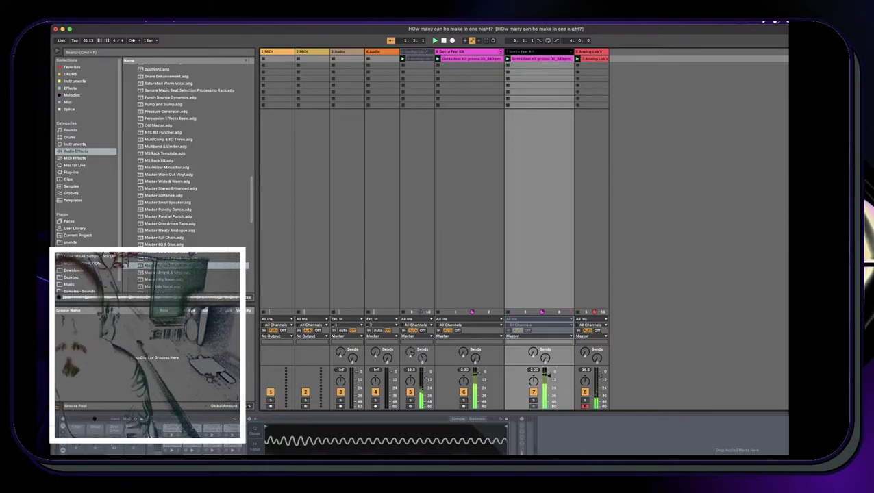
right_click(527, 52)
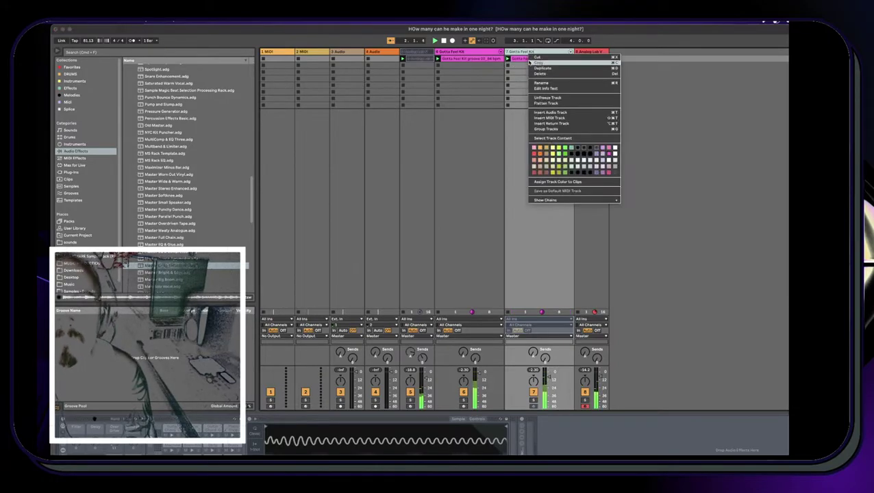
left_click(545, 104)
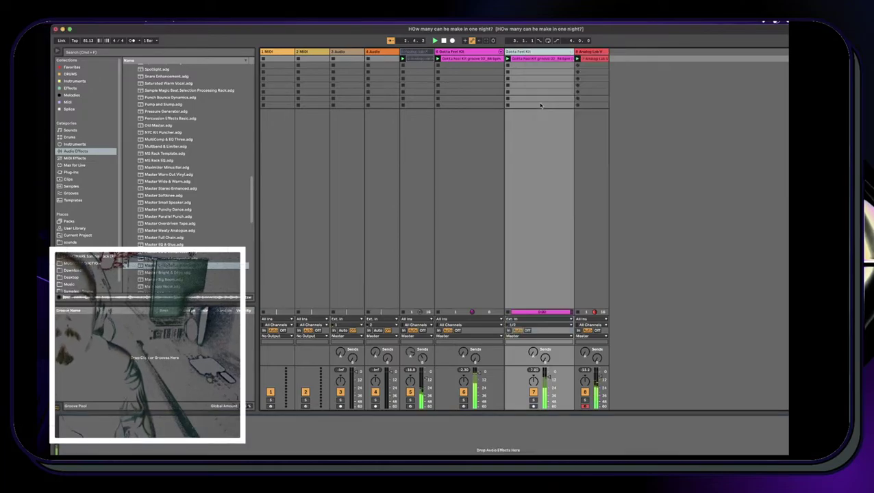
Add Master Crisp Saturation to the flattened drum track, raising Drive to 94, Crunch to 74% and increasing Boom Amt
left_click(524, 59)
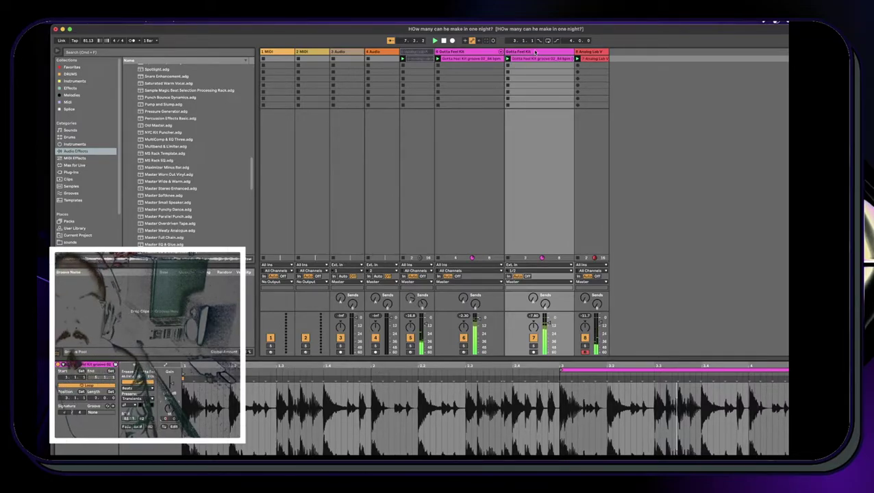
left_click(530, 133)
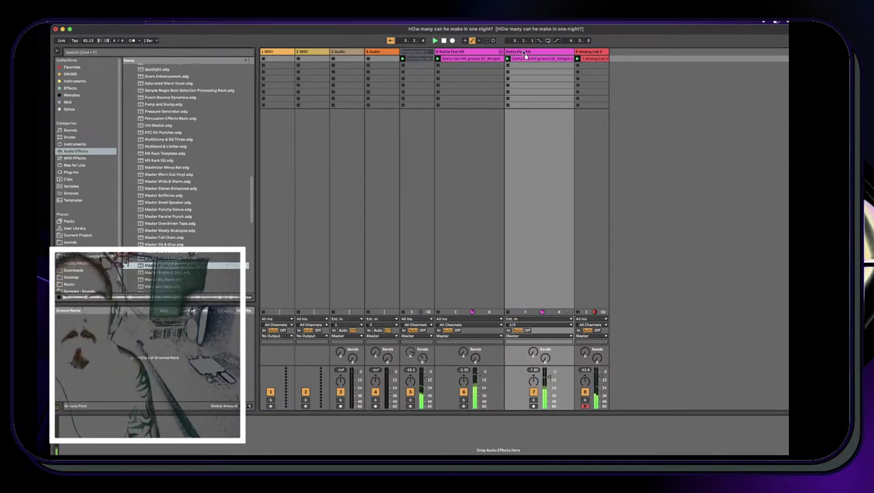
left_click_drag(522, 51, 523, 52)
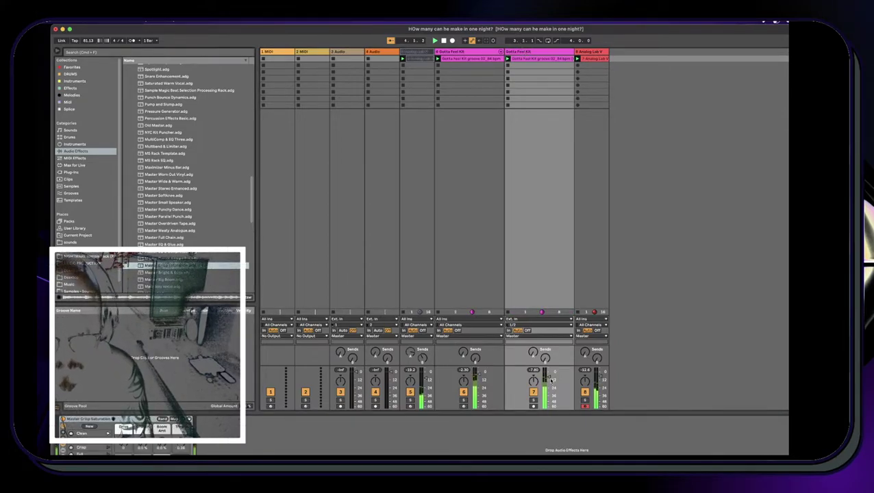
left_click_drag(124, 442, 124, 432)
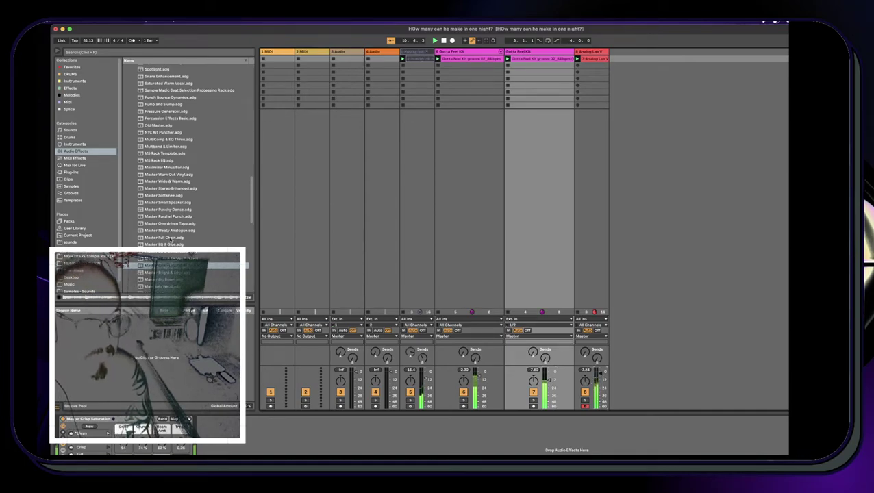
Add the Master Wide & Warm effect to the Analog Lab V track and solo the track
left_click(169, 182)
left_click(586, 54)
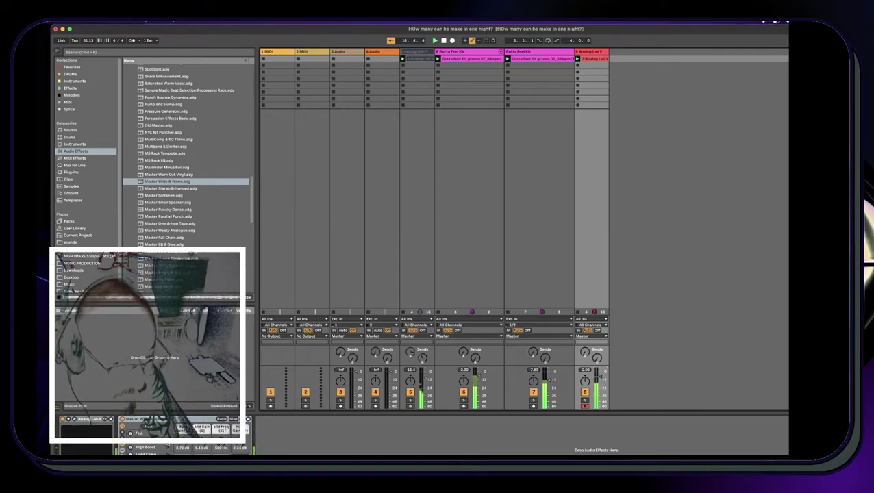
left_click(584, 400)
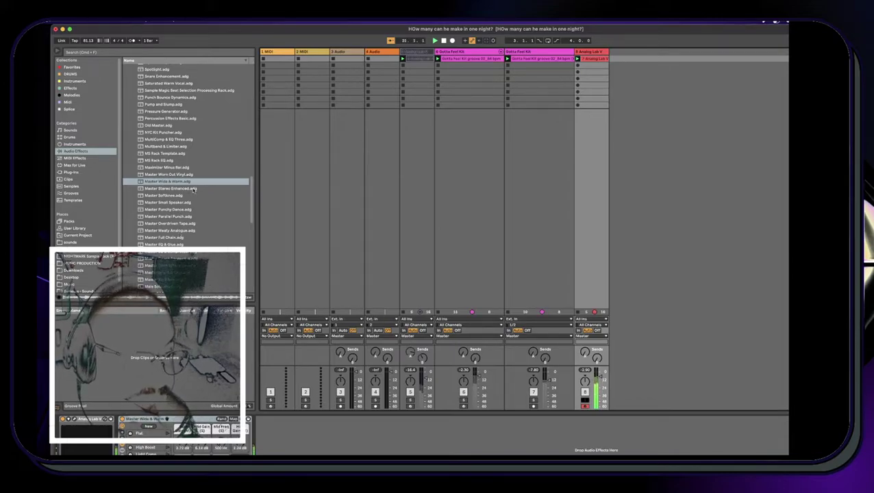
Add Master Stereo Enhanced after Master Wide & Warm, raise its Stereo Enhance to about 100 and unsolo the bass track
left_click_drag(182, 193, 313, 441)
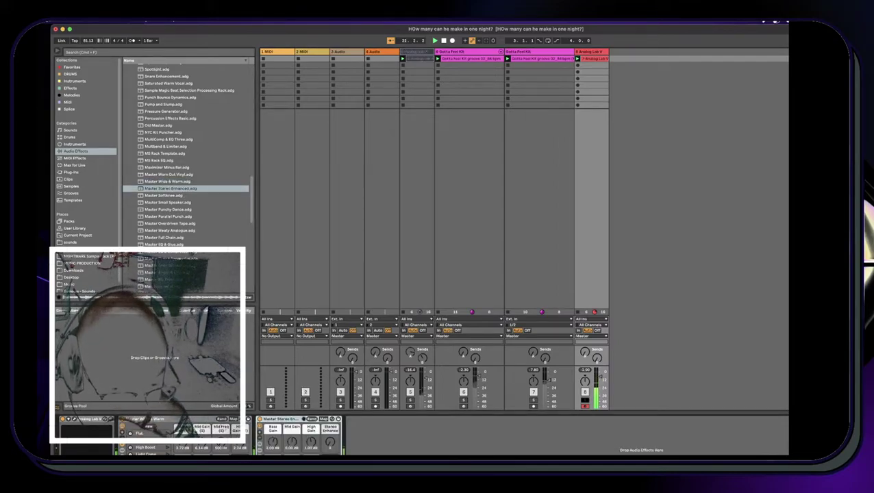
left_click_drag(330, 443, 330, 413)
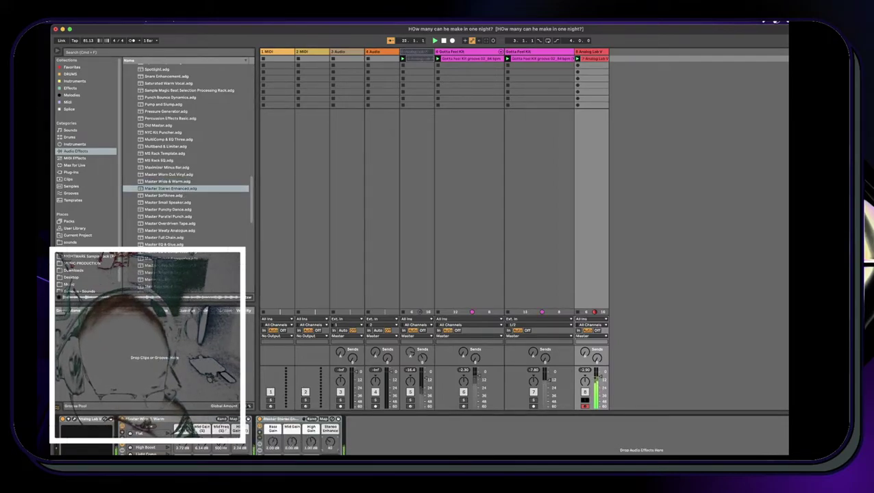
left_click_drag(330, 443, 330, 438)
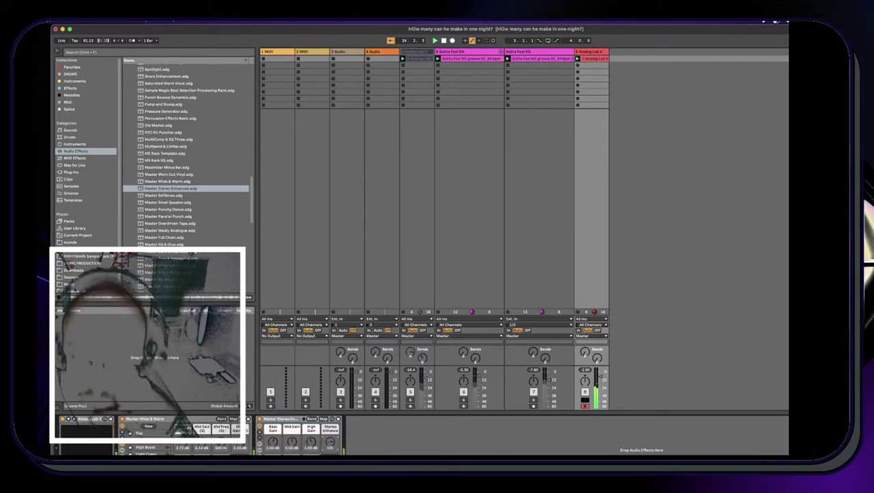
left_click(588, 401)
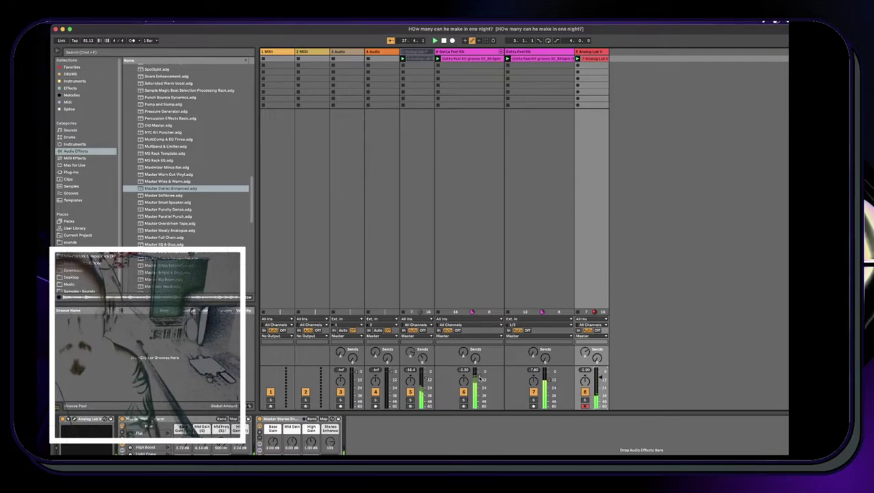
Switch to the Arrangement View, return playback to the arrangement clips, play them and select the original Gotta Feel Kit track
left_click(541, 59)
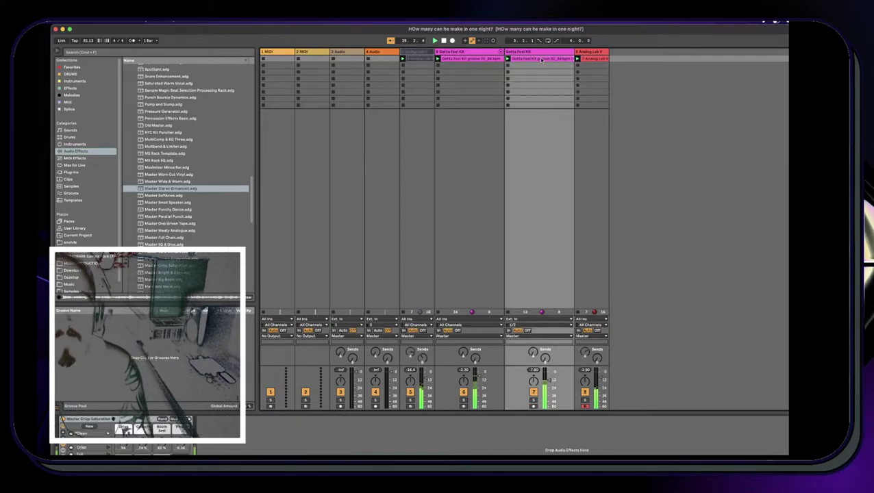
key("Tab")
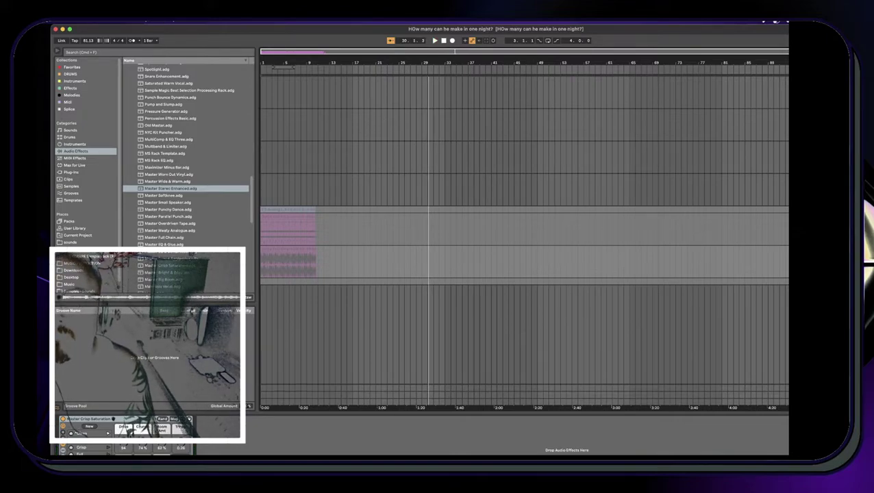
left_click(831, 67)
left_click_drag(290, 61, 290, 103)
key("space")
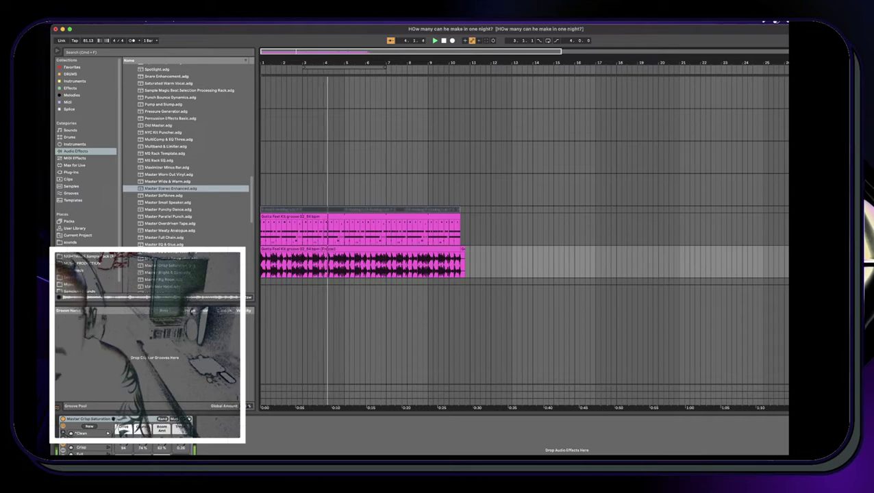
left_click(785, 229)
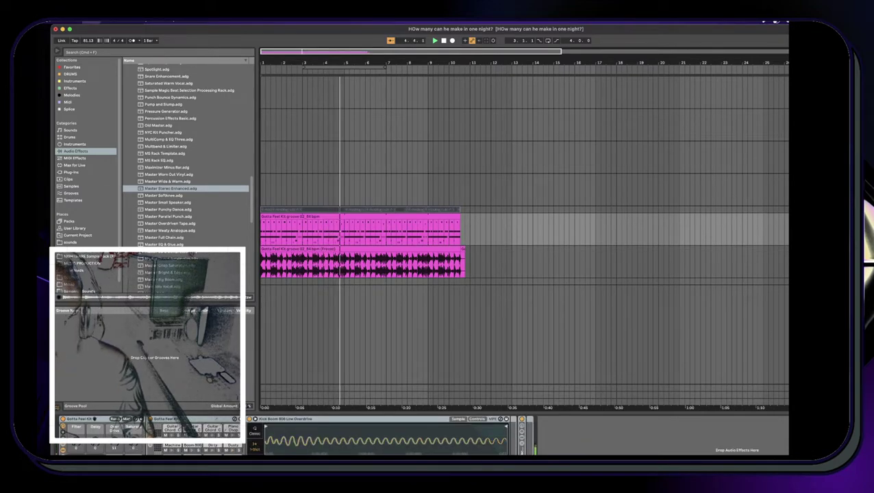
Duplicate the flattened Gotta Feel Kit audio track and remove Master Crisp Saturation from the duplicate
key("super+d")
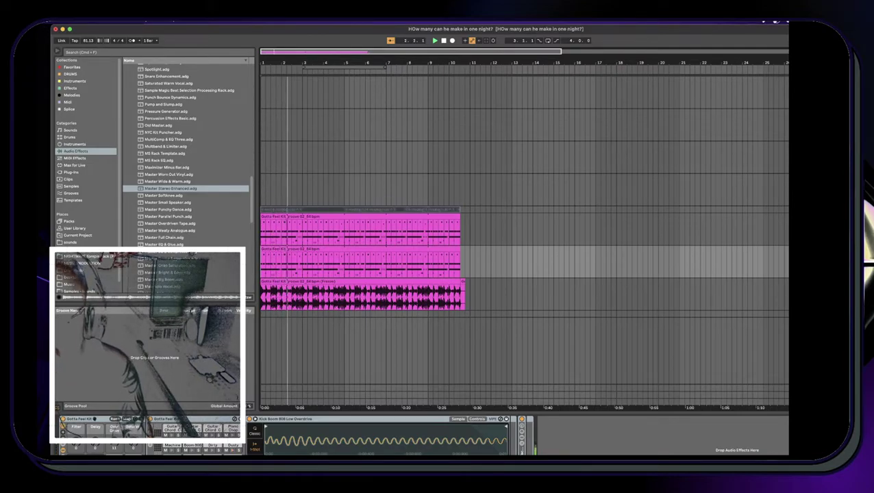
key("Delete")
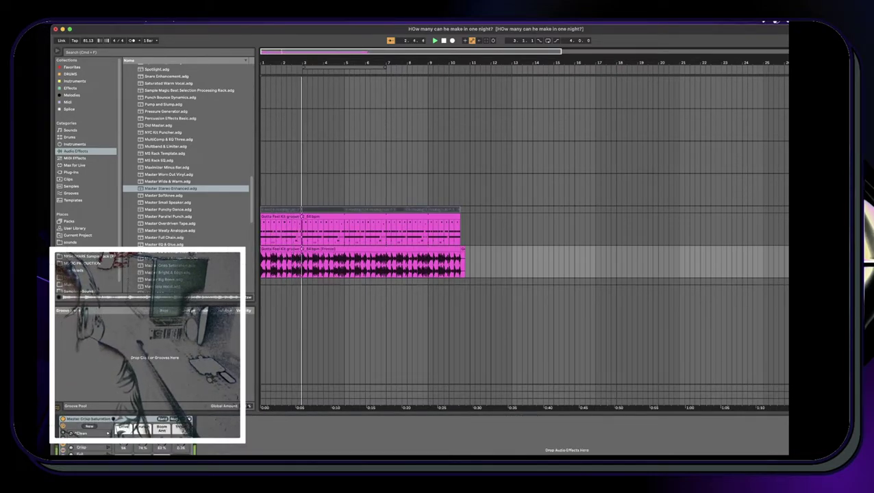
key("super+d")
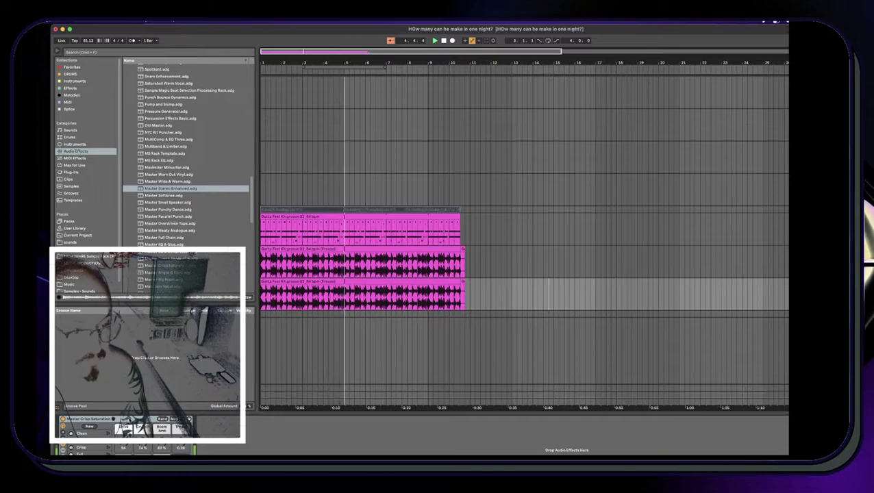
key("Delete")
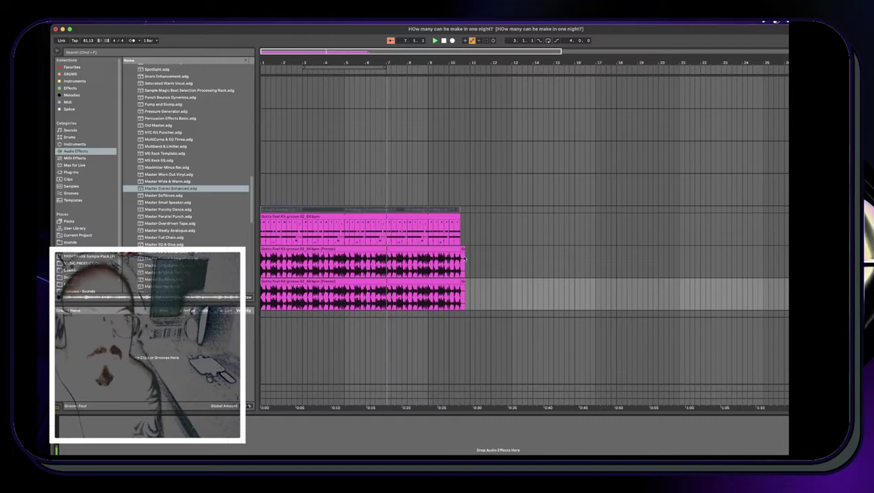
Delete all clips from the arrangement and launch the first scene in the Session View
left_click_drag(470, 293, 176, 168)
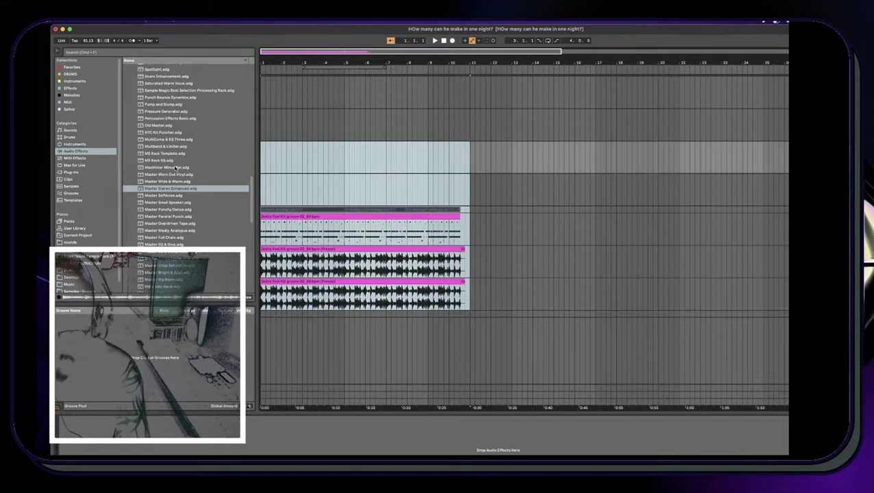
key("Delete")
key("Tab")
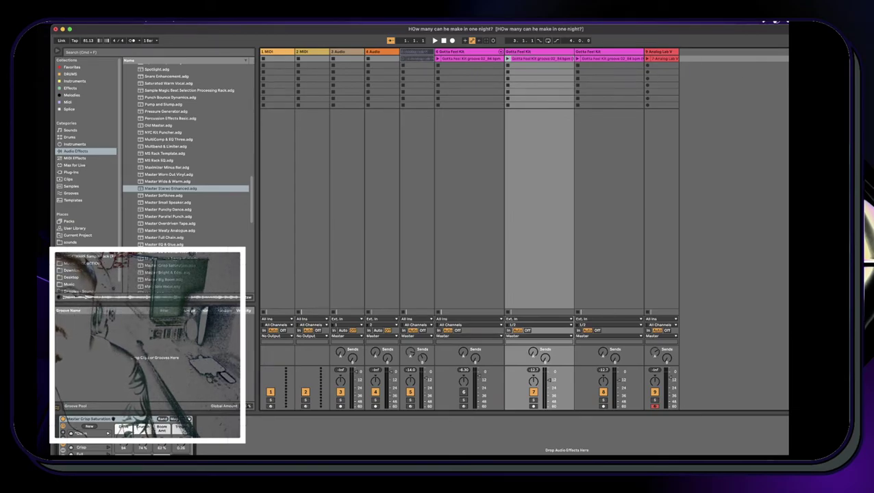
left_click(788, 58)
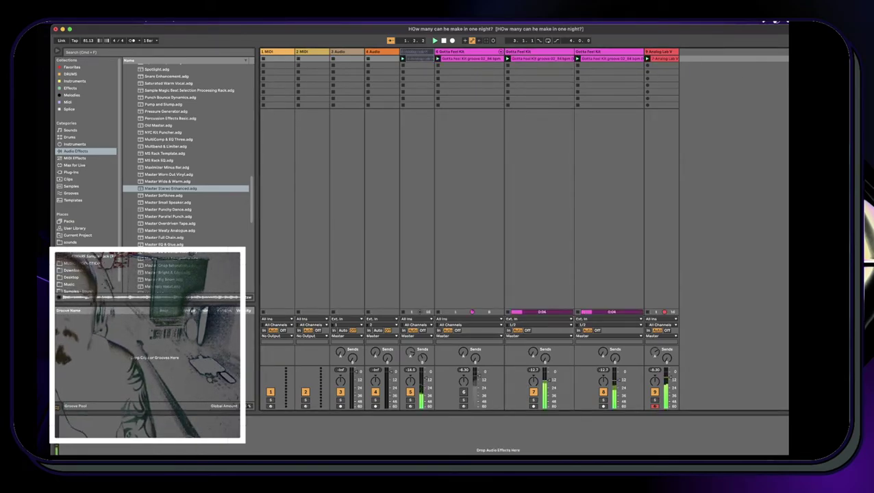
Set the warp mode of the first flattened Gotta Feel Kit audio clip to Complex Pro
left_click(587, 52)
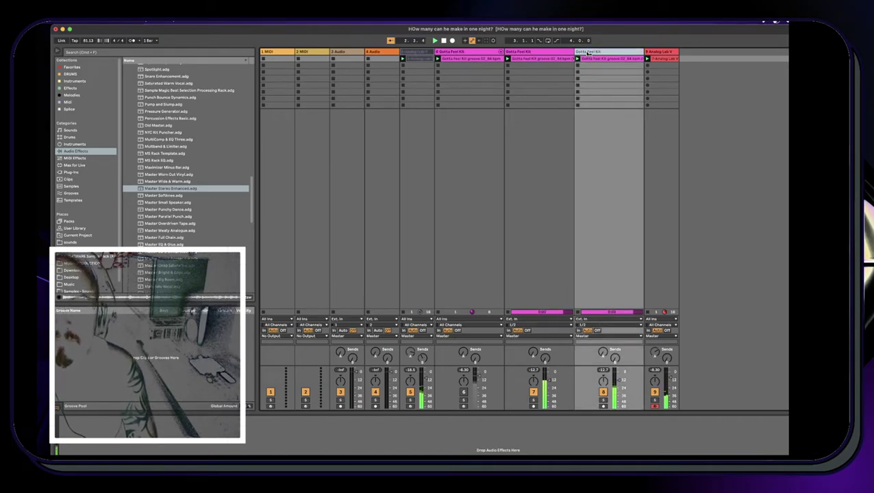
right_click(587, 52)
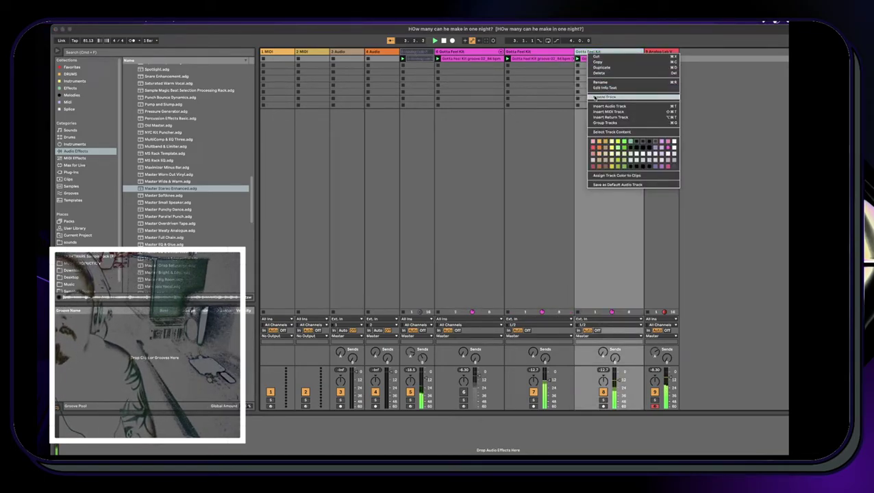
left_click(584, 55)
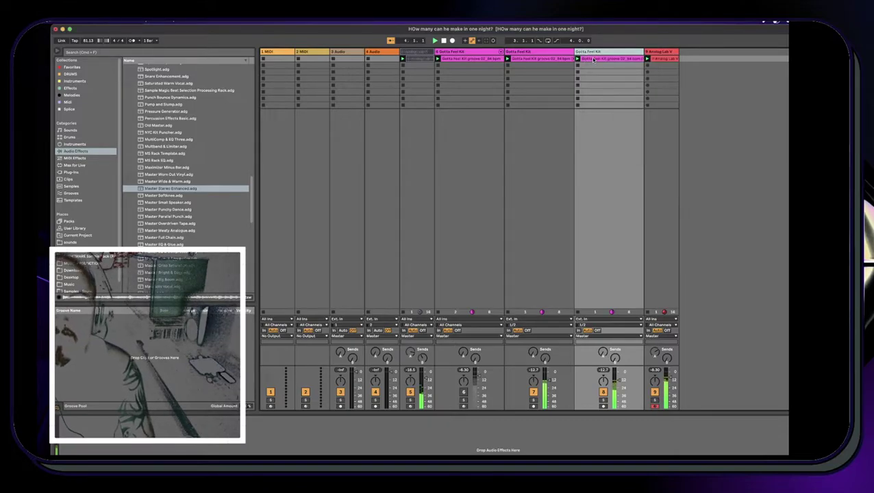
left_click(593, 60)
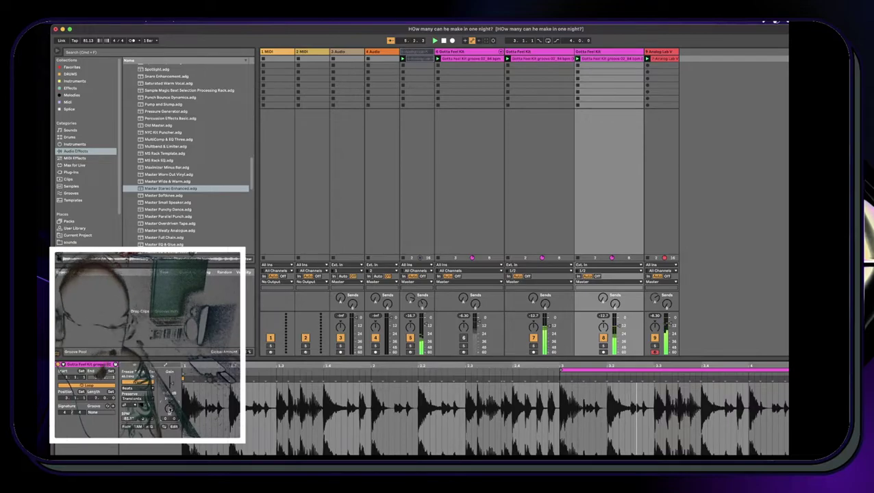
key("Left")
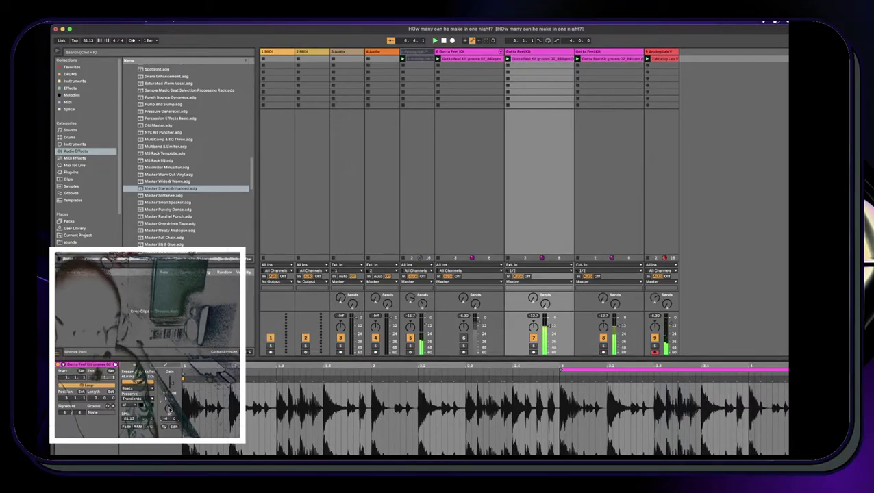
left_click(136, 388)
left_click(135, 422)
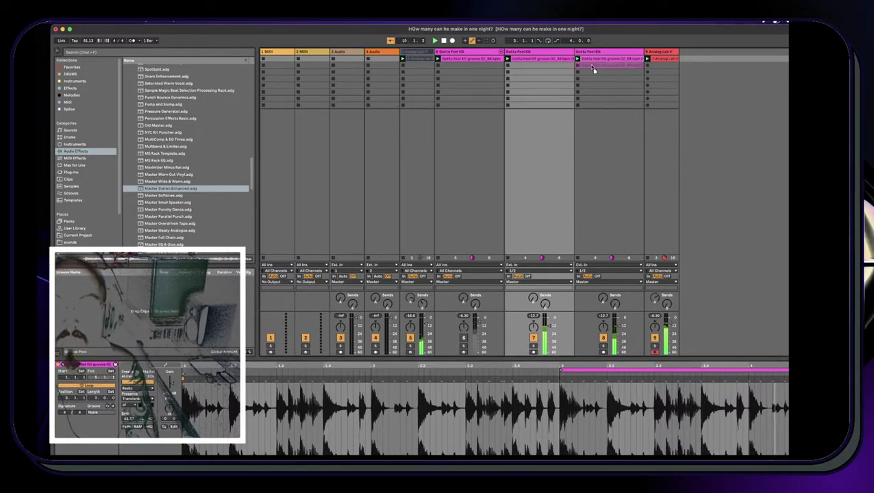
Move the duplicate drum track's clip to the second slot and play it with the other flattened drum clip stopped
left_click_drag(592, 59, 592, 66)
left_click(785, 59)
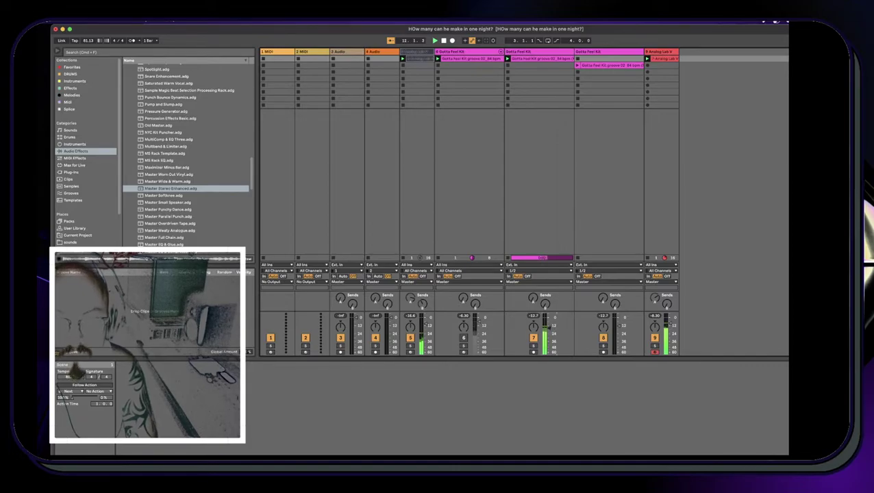
left_click(581, 65)
left_click(508, 65)
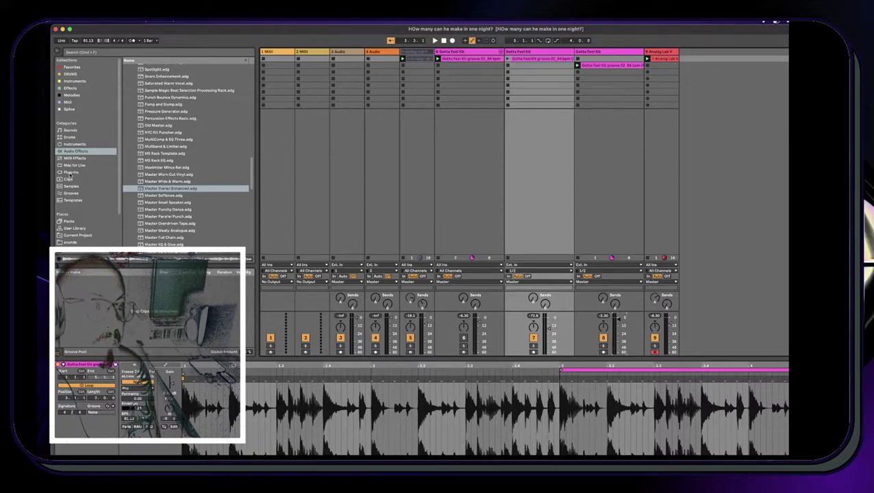
Find Analog Lab 4 among the Arturia VST3 plug-ins and load it onto a new MIDI track
scroll(69, 234, "down", 3)
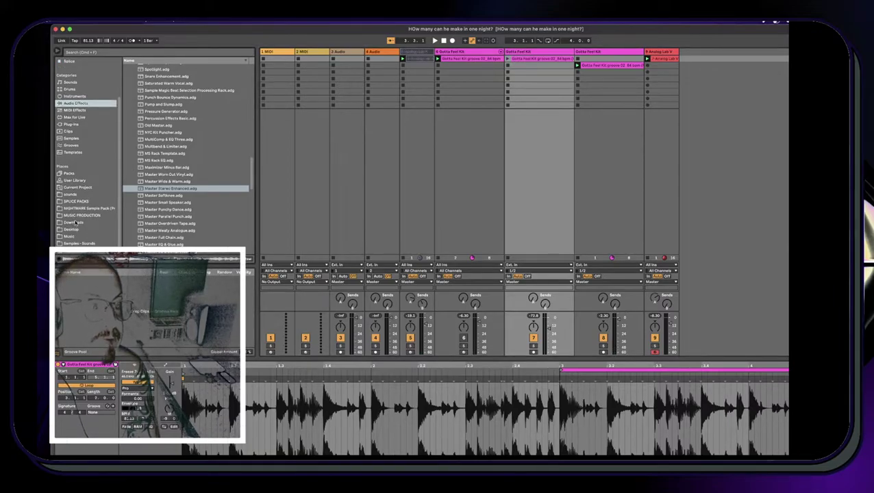
scroll(72, 201, "up", 3)
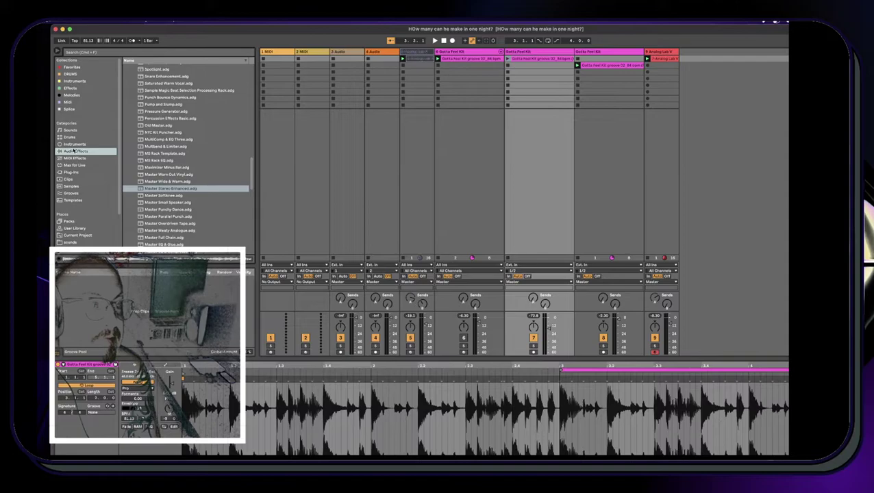
left_click(72, 172)
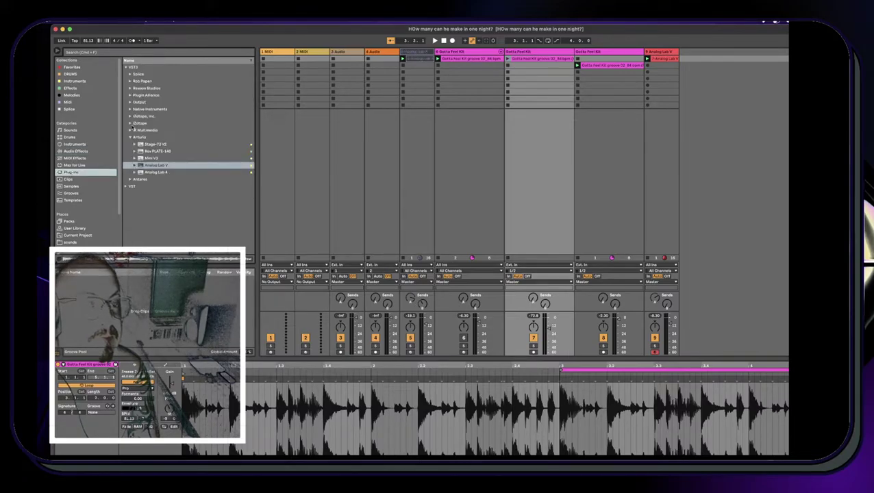
left_click(129, 137)
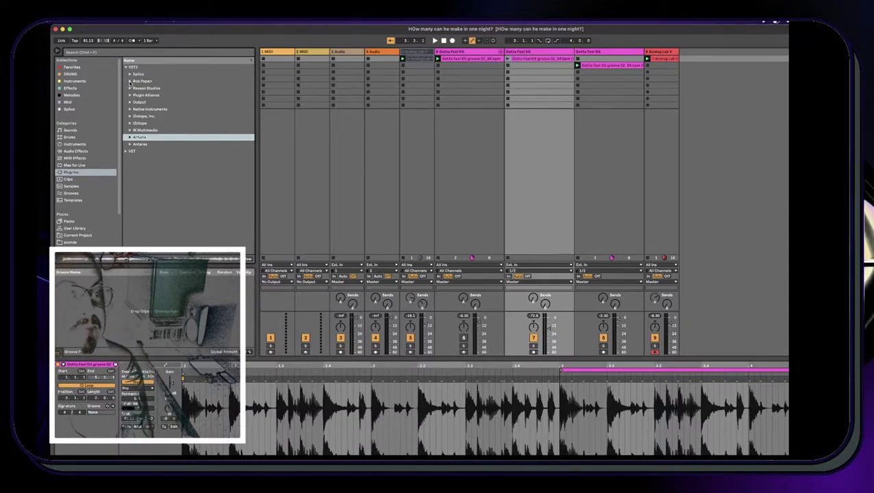
left_click(131, 145)
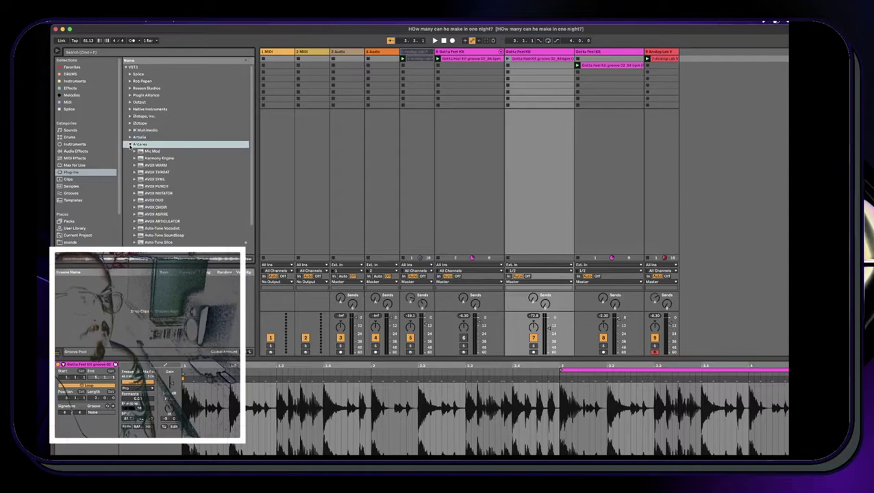
scroll(140, 199, "down", 2)
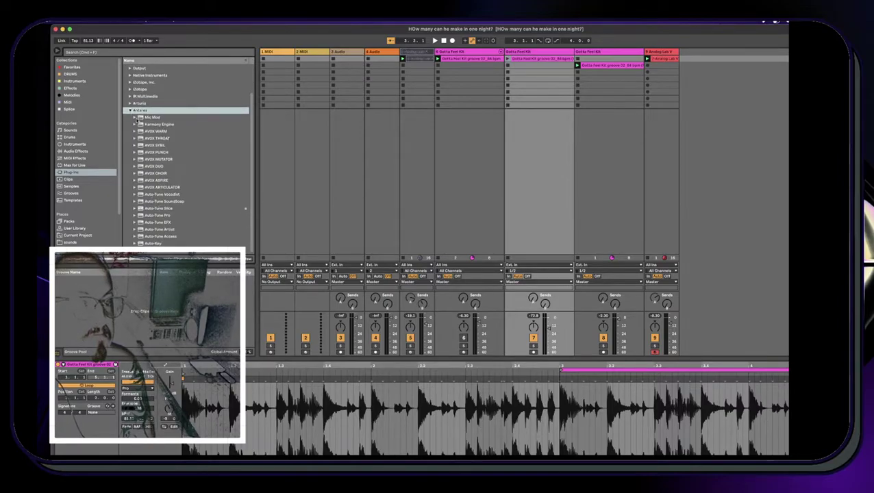
left_click(130, 109)
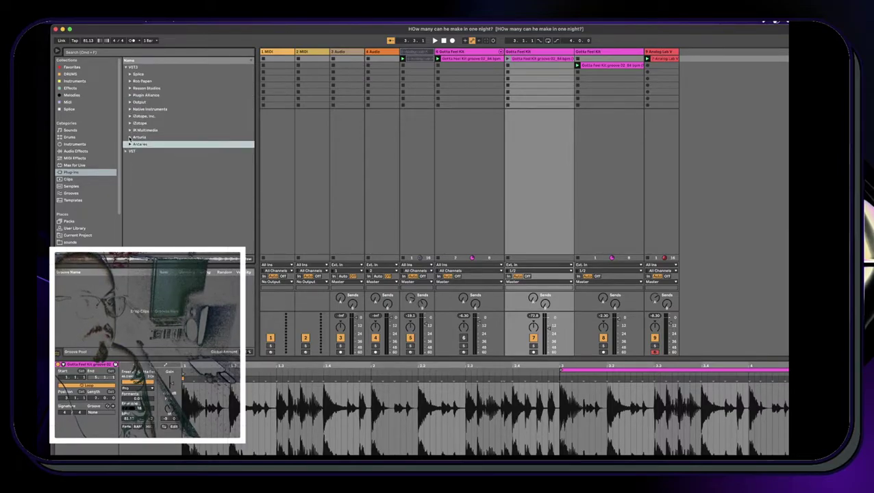
left_click(130, 138)
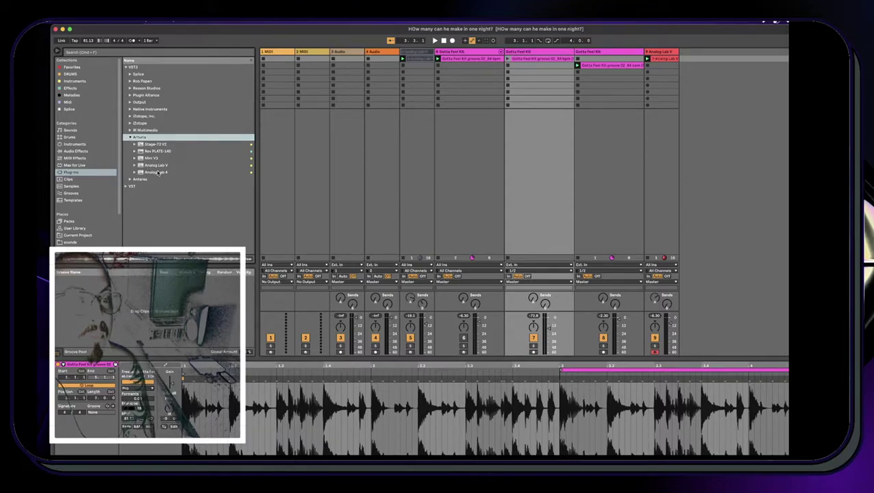
left_click(158, 173)
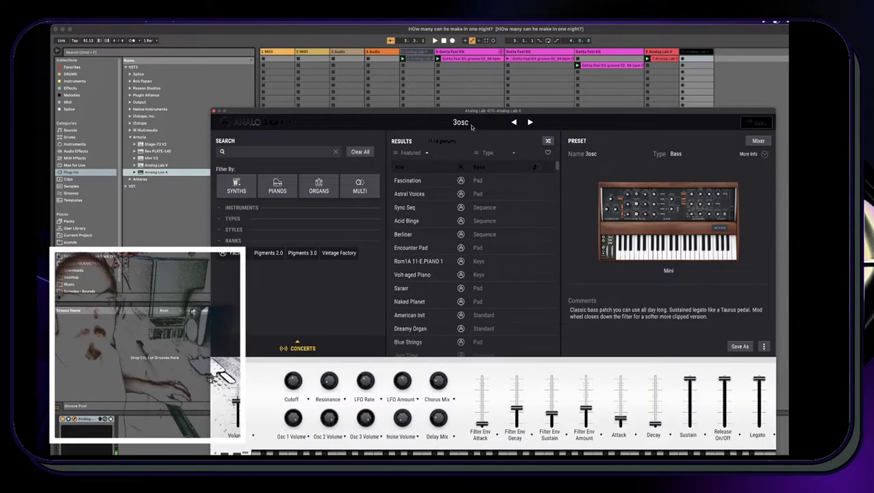
Audition the Astral Voices, Naked Planet and Sararr presets, load Blue Strings and close the plug-in window
left_click(530, 122)
left_click(530, 123)
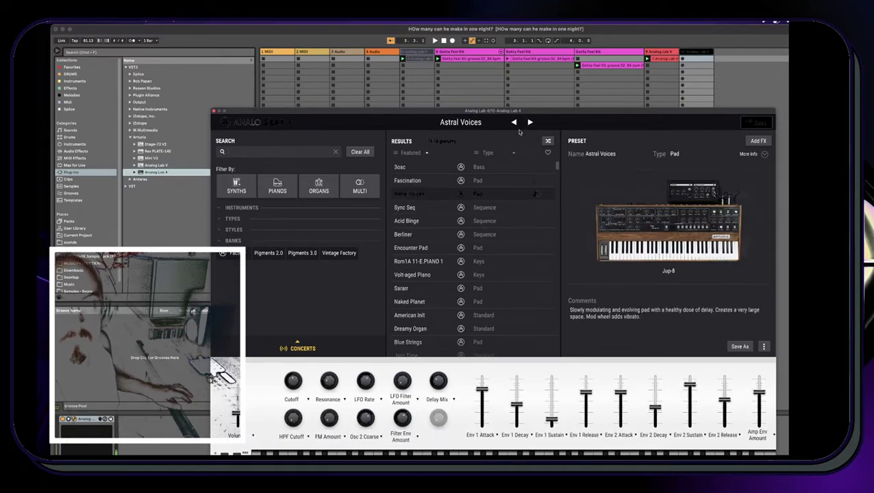
left_click(489, 220)
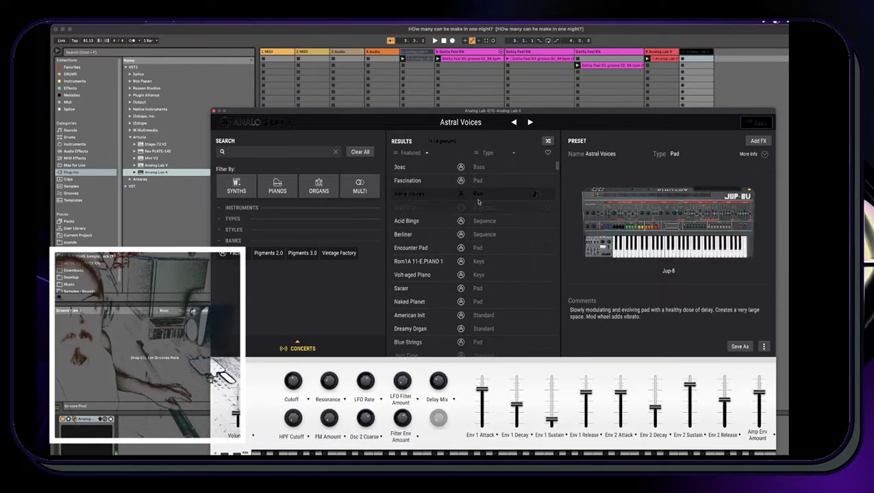
left_click(496, 197)
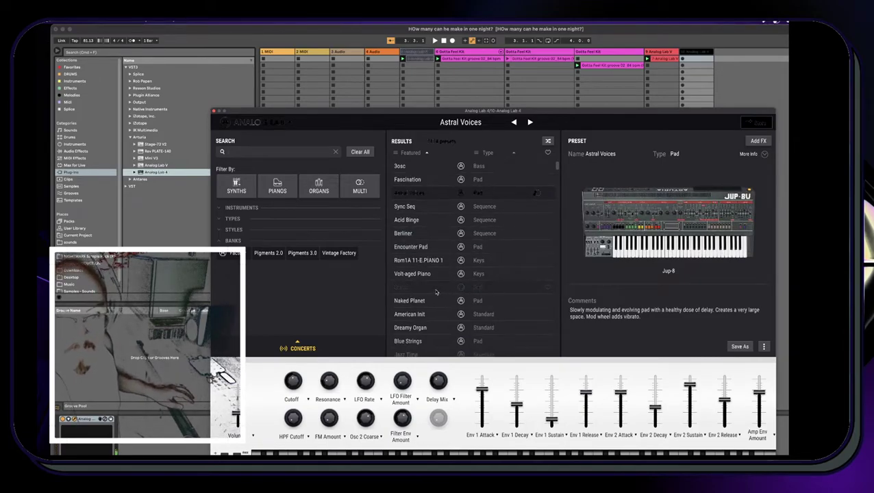
left_click(404, 302)
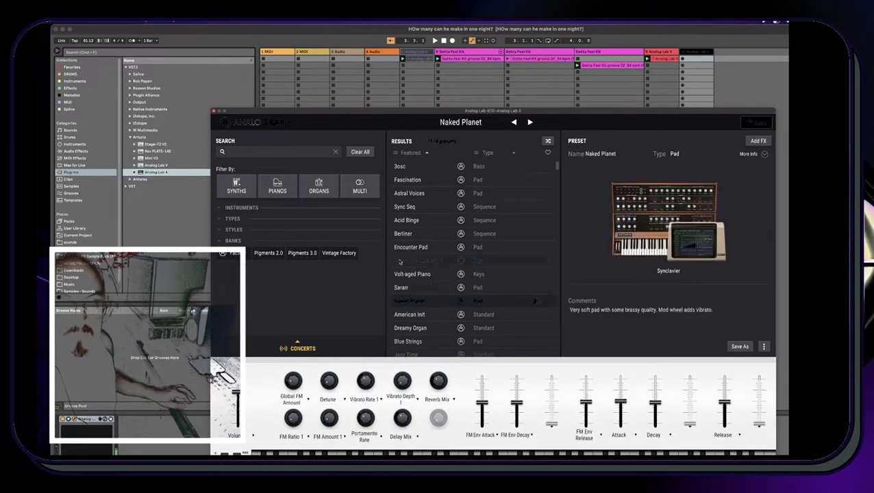
left_click(411, 289)
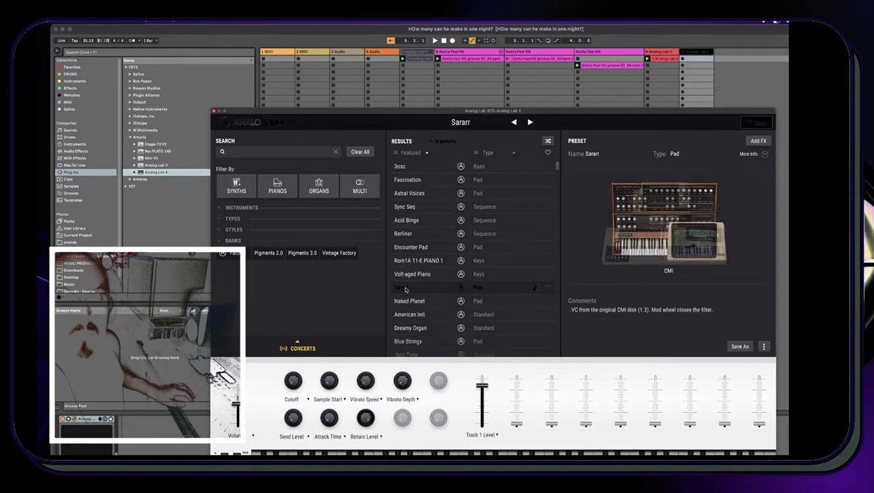
left_click(408, 342)
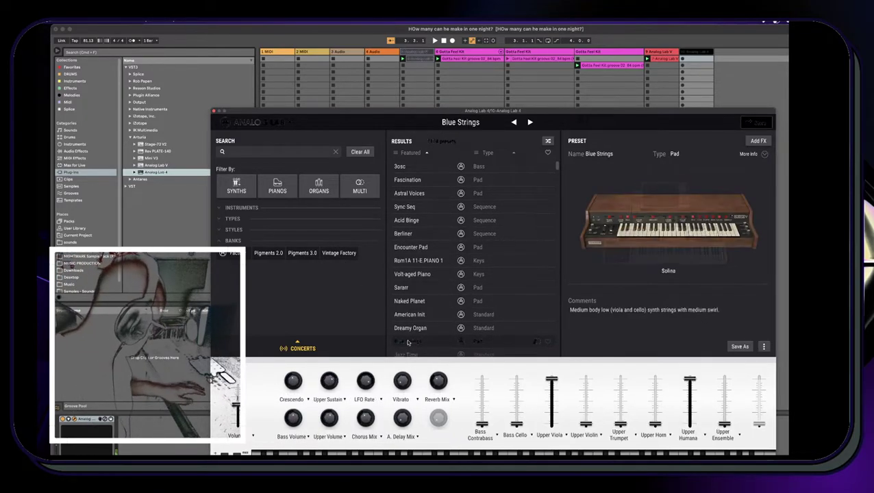
left_click(214, 110)
Record a Blue Strings part into the first slot of the Analog Lab 4 track over the playing beat
key("space")
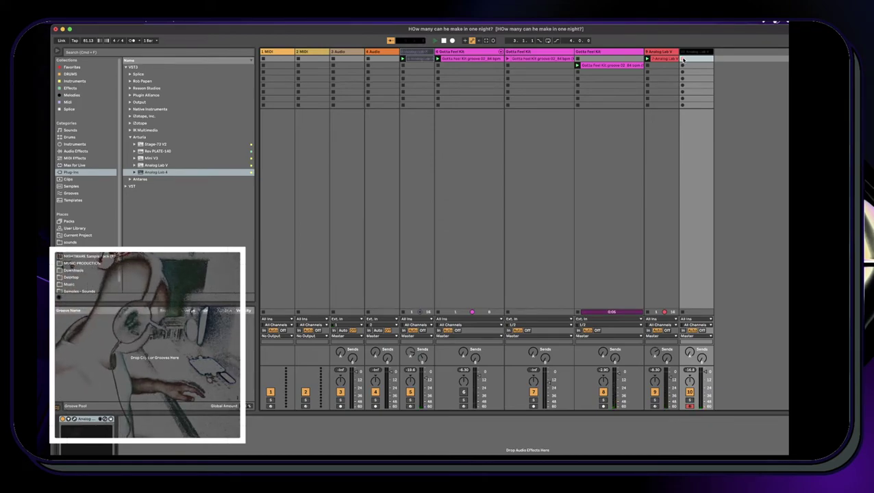
left_click(682, 59)
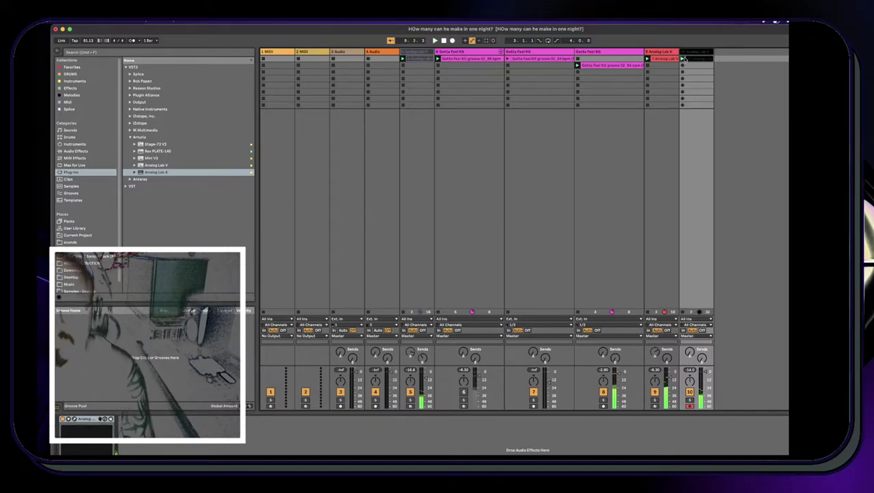
Open the recorded strings clip and raise the short B3 note at beat 3.4 to D4
double_click(694, 62)
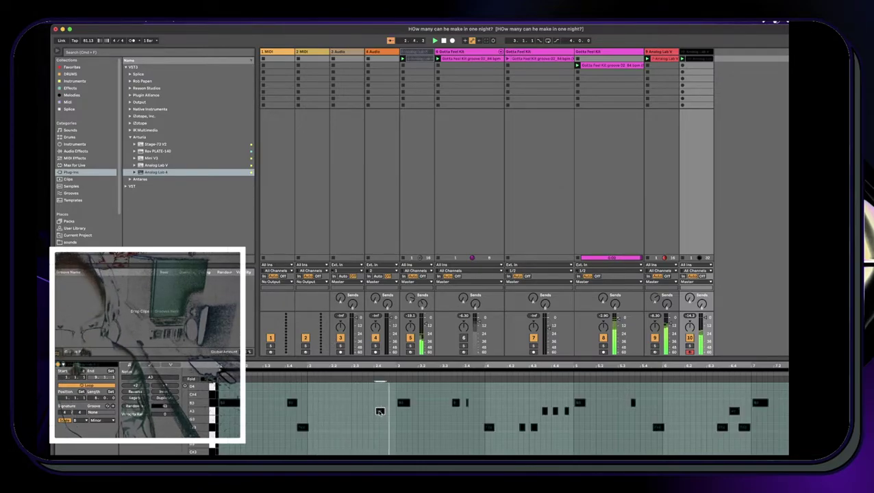
scroll(480, 420, "up", 2)
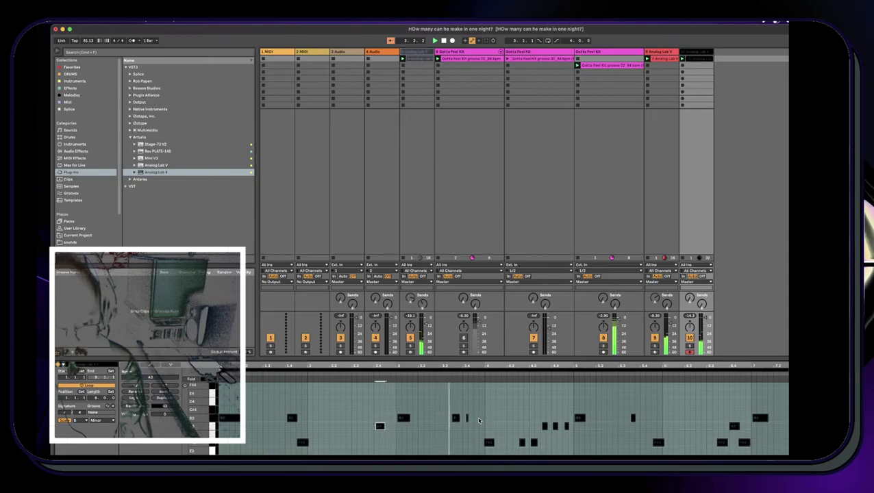
left_click(467, 420)
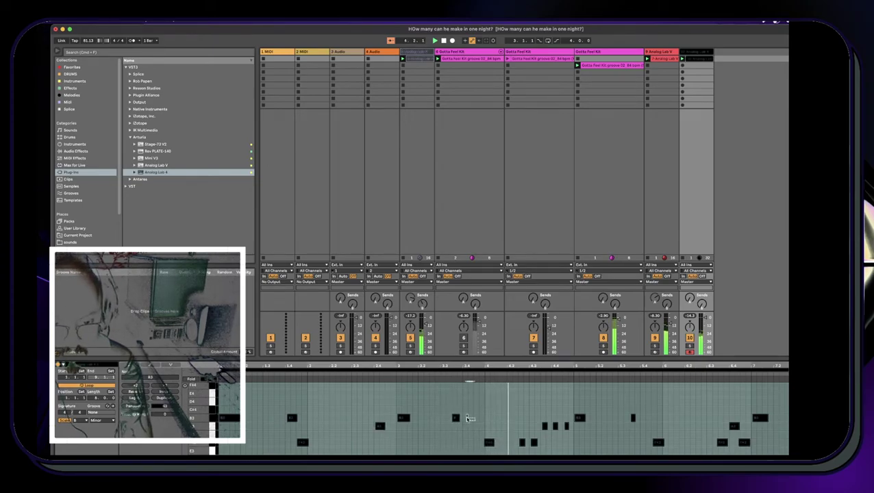
key("Up")
key("Up")
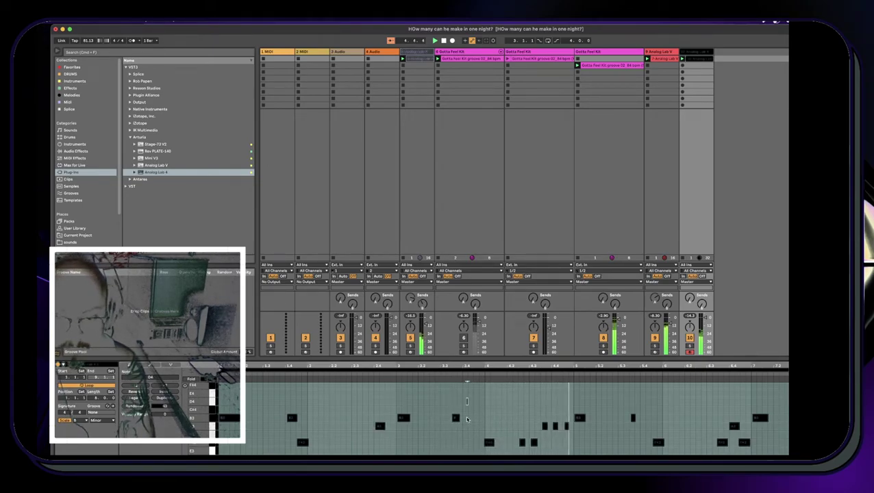
Lower the short A3 note at beat 4.4 to G3
left_click_drag(561, 445, 556, 422)
key("Up")
key("Down")
key("Down")
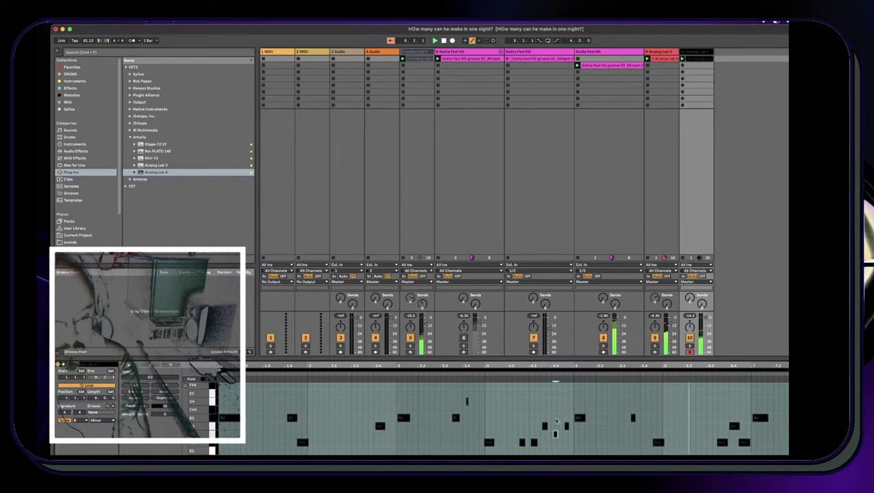
Nudge the B3 note at the start of bar 3 slightly earlier
scroll(557, 422, "up", 1)
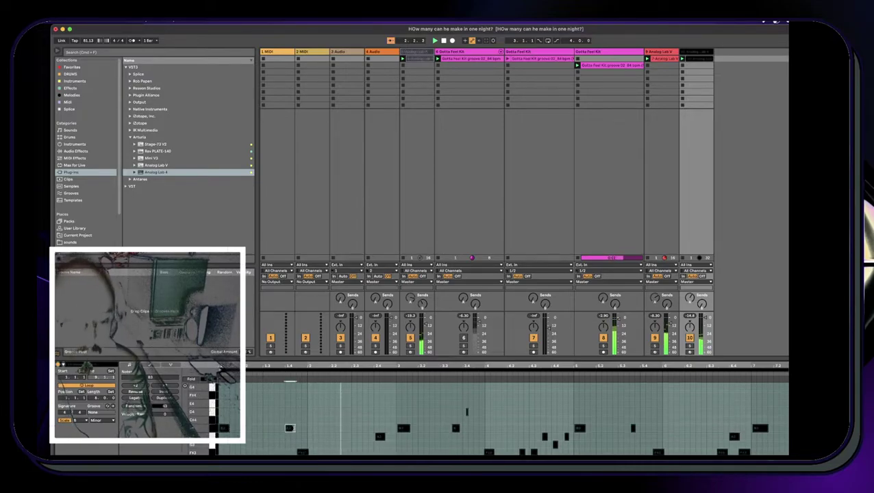
left_click(404, 429)
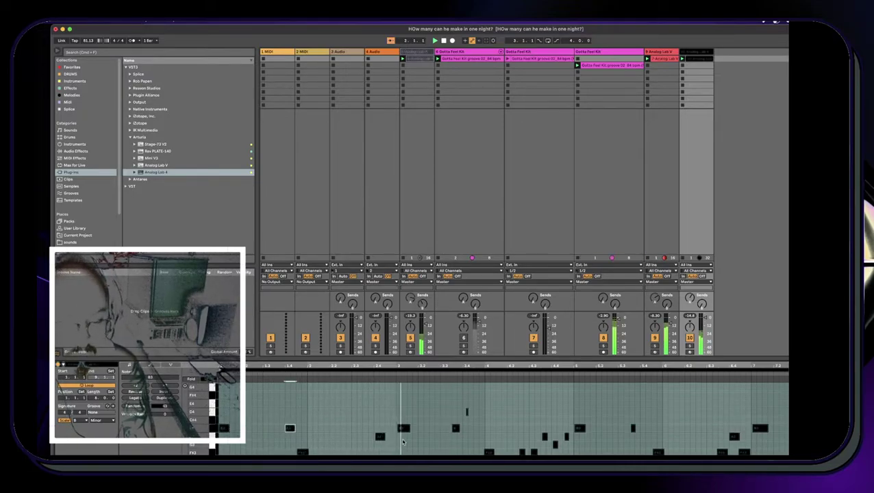
left_click_drag(406, 431, 405, 431)
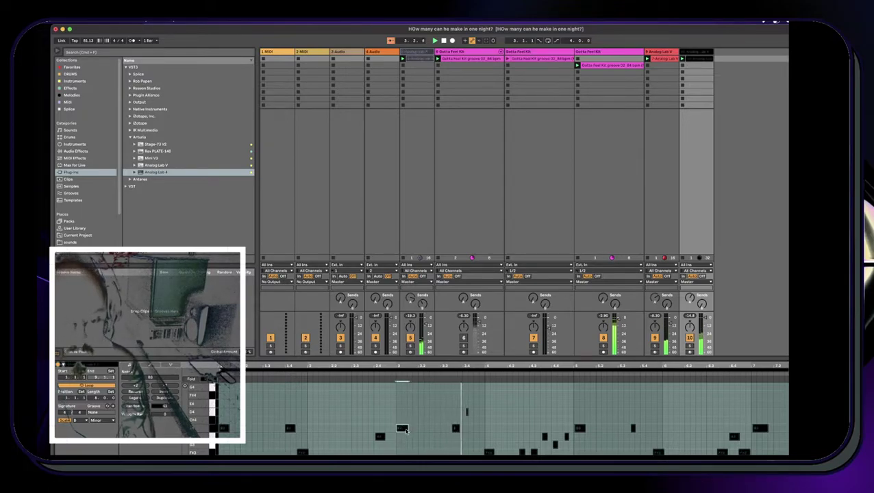
Lengthen the short D4 note at beat 3.4 and raise it to E4
scroll(465, 386, "down", 1)
left_click_drag(465, 366, 466, 431)
left_click(461, 410)
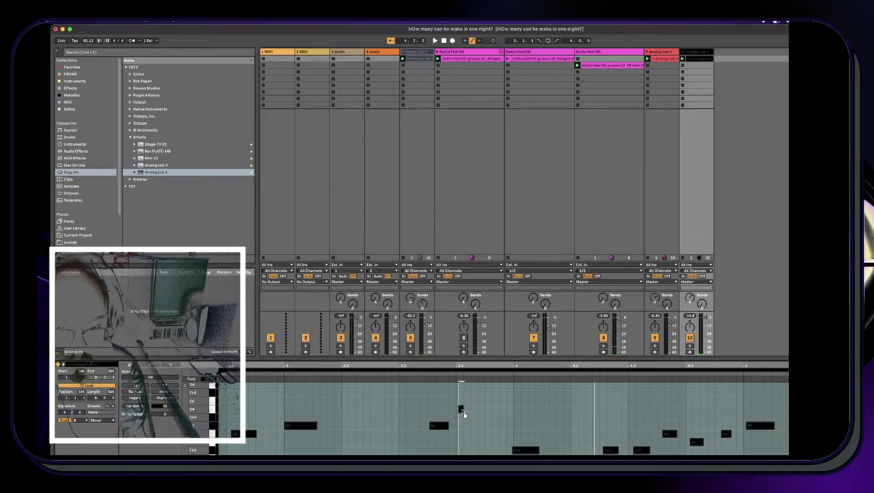
left_click_drag(460, 410, 484, 411)
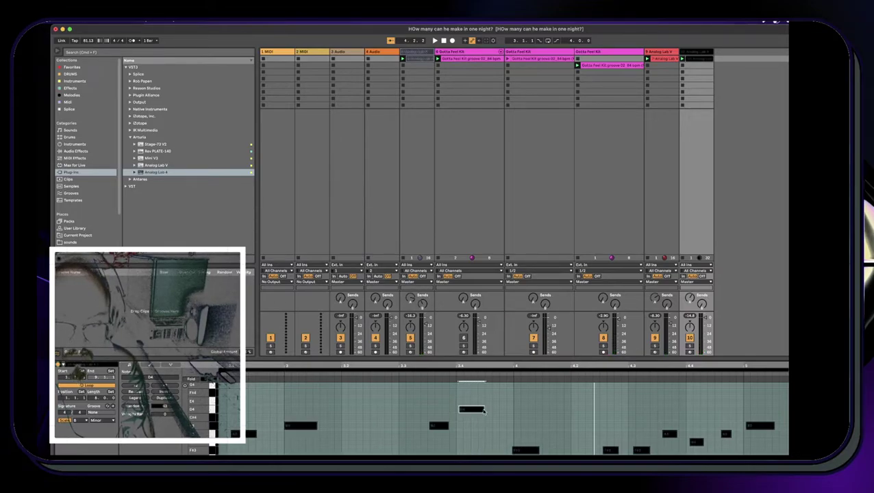
key("Up")
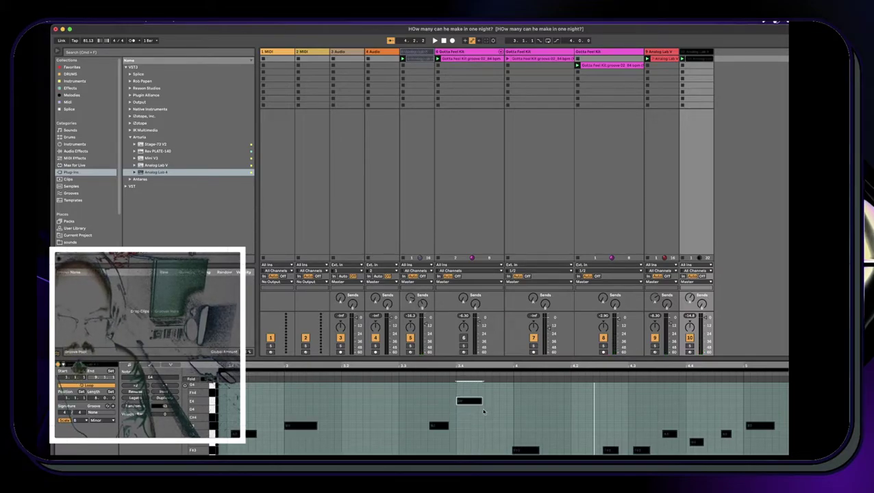
Raise the note at beat 4.4 to E4
key("space")
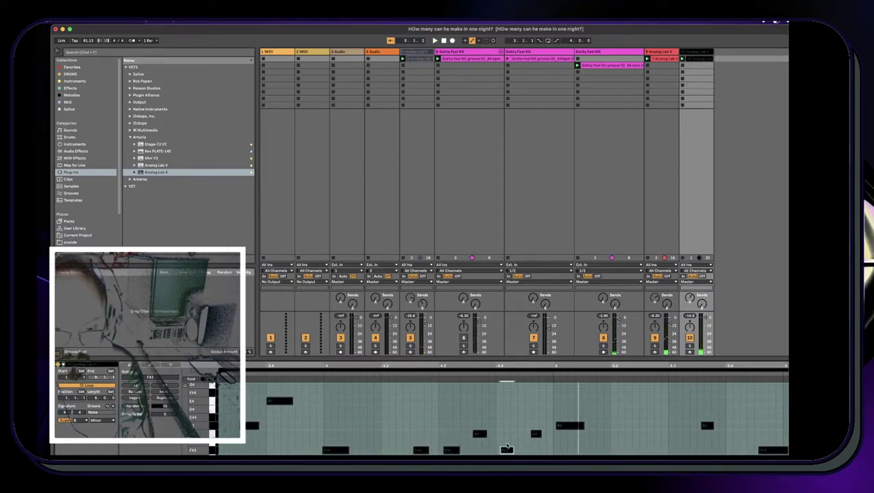
double_click(507, 449)
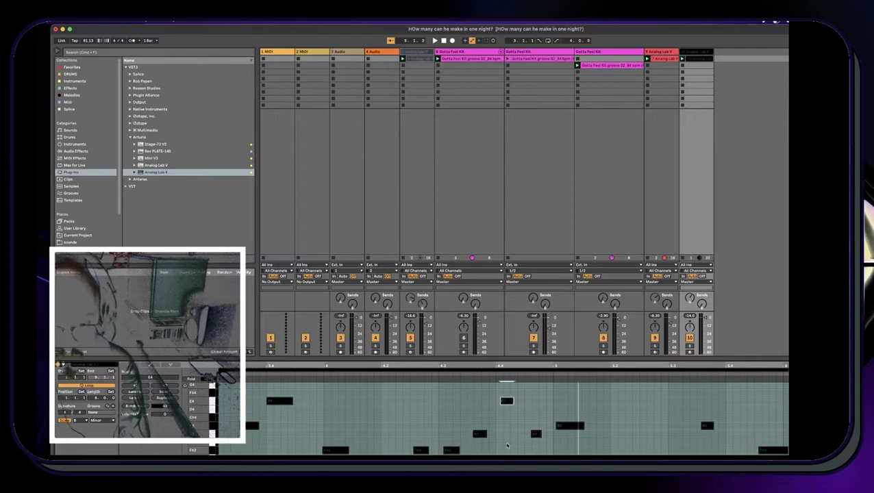
left_click_drag(676, 366, 676, 331)
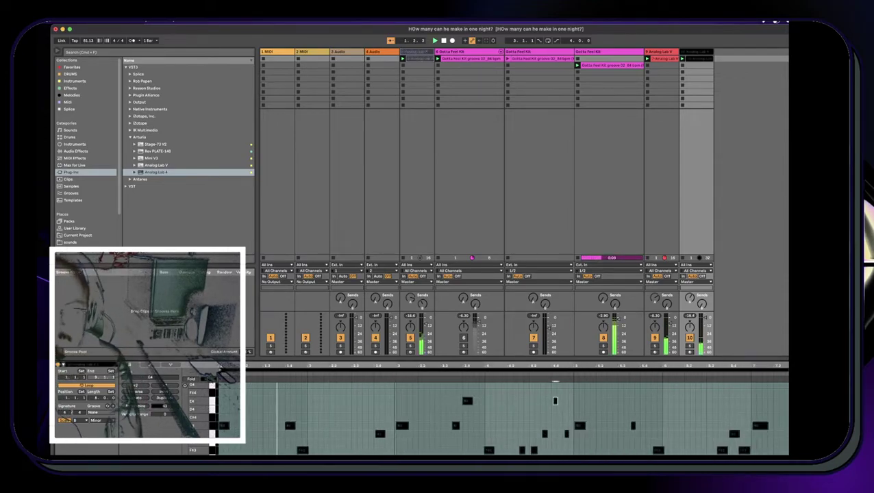
Add Arturia's Rev PLATE-140 reverb to the Analog Lab 4 strings track and adjust its Width
left_click(155, 151)
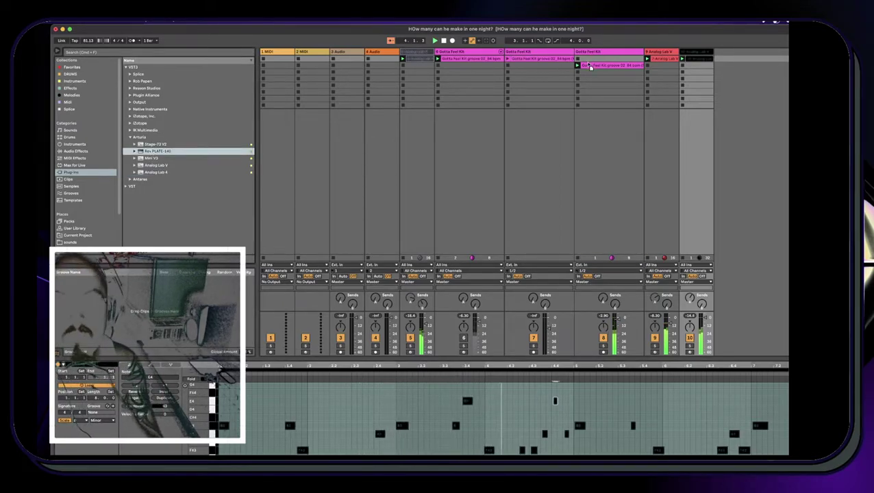
left_click(698, 53)
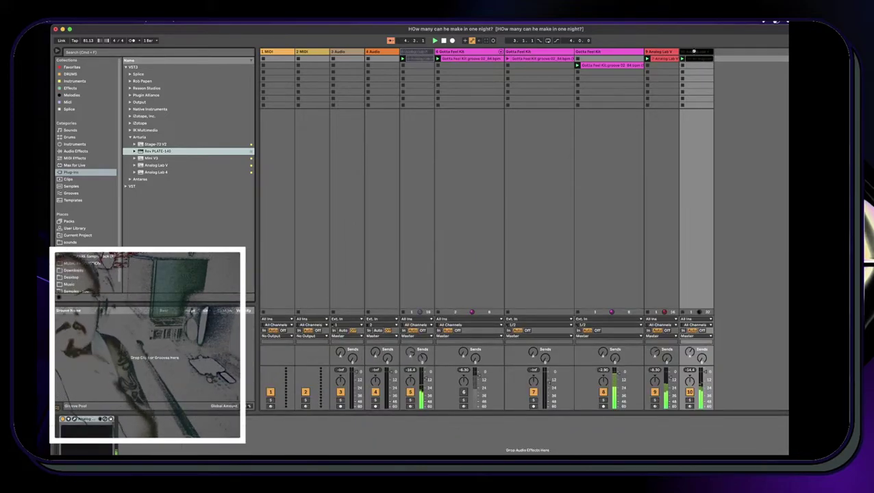
key("Return")
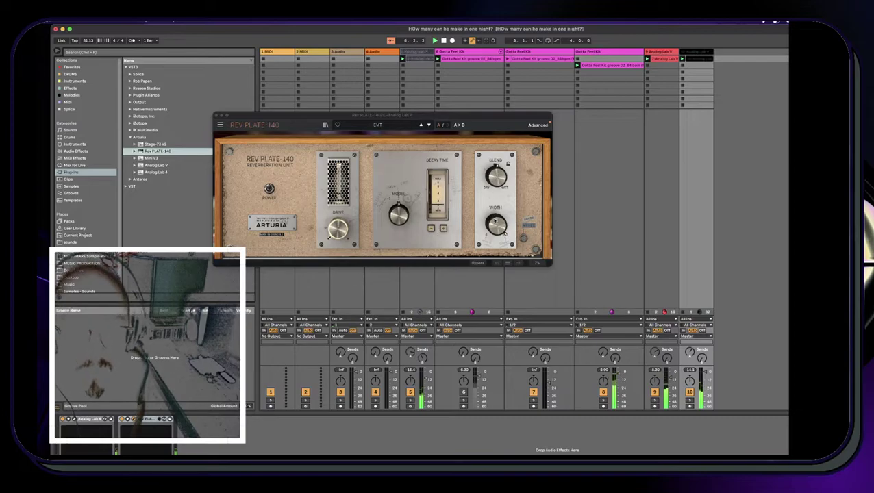
left_click(495, 221)
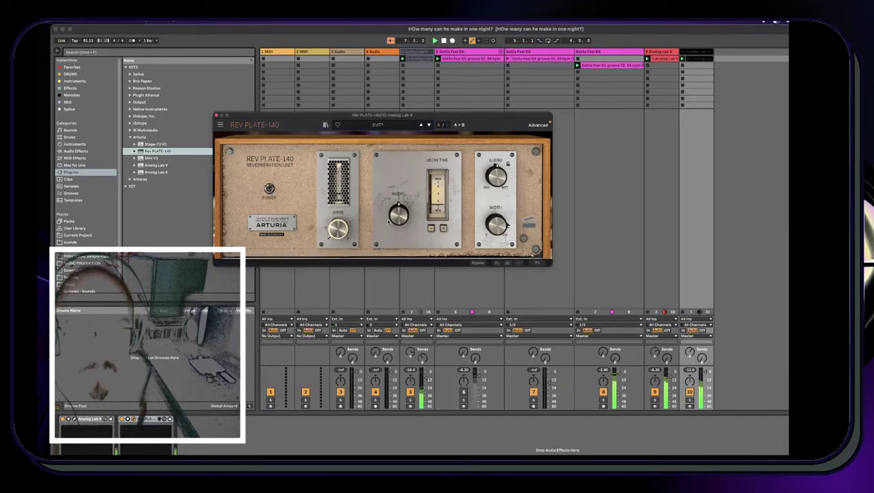
Solo the strings track, load the Astral Plate reverb preset and close the reverb window
left_click(691, 401)
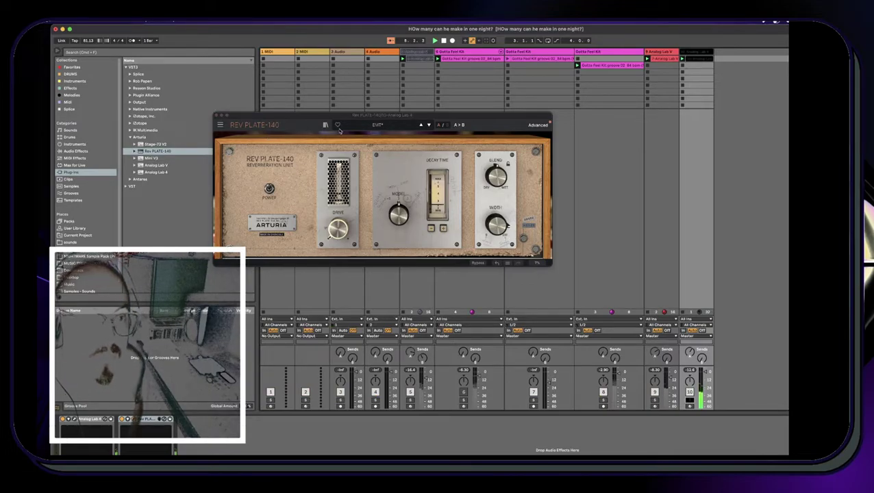
left_click(373, 126)
mouse_move(375, 144)
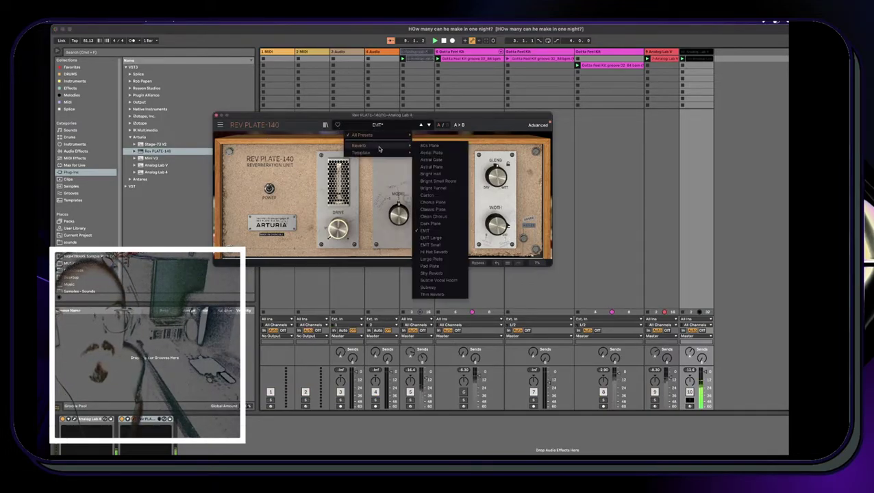
left_click(427, 167)
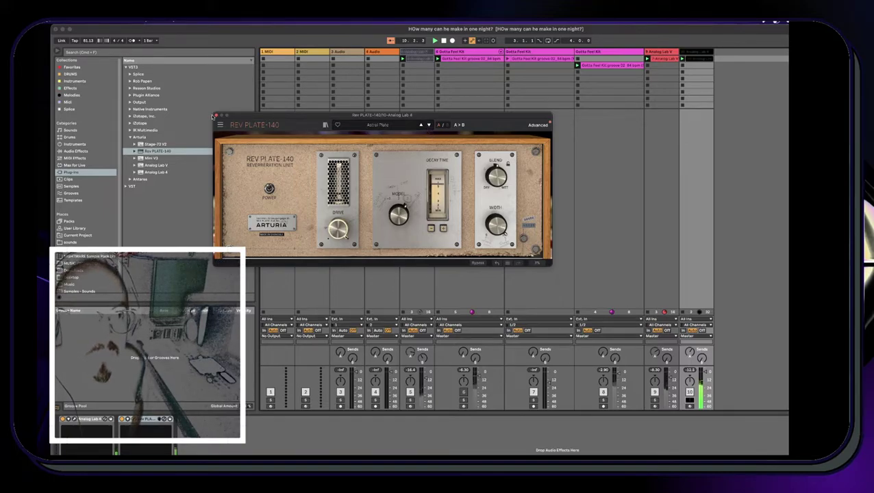
left_click(217, 116)
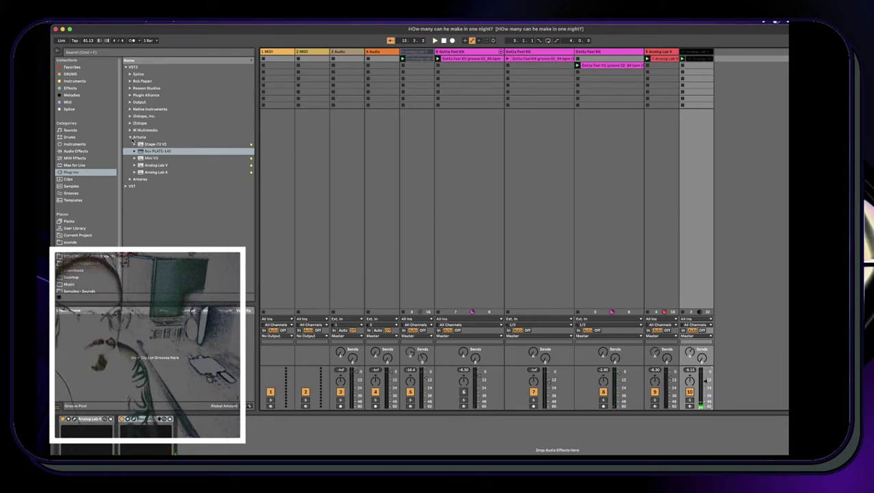
Replace Analog Lab 4 with Analog Lab V on track 10, audition the CS-80 Dry Bass preset with the track armed and close the plug-in
left_click(155, 165)
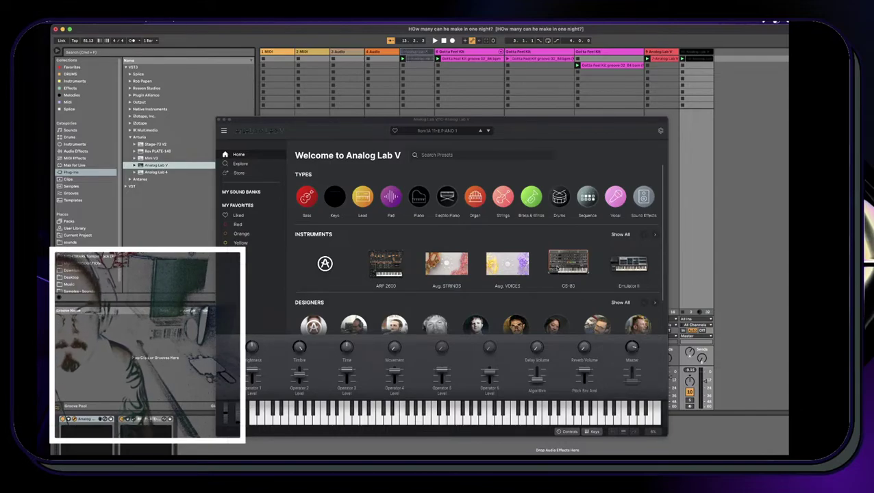
left_click(568, 267)
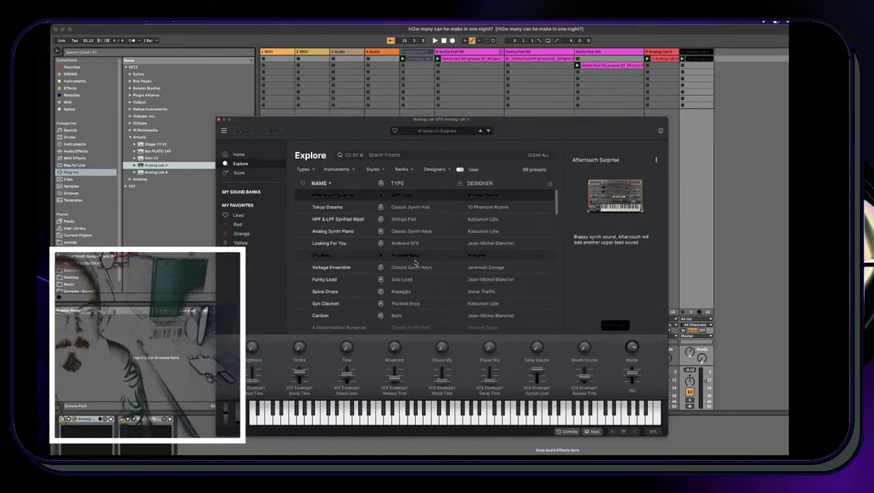
left_click(411, 256)
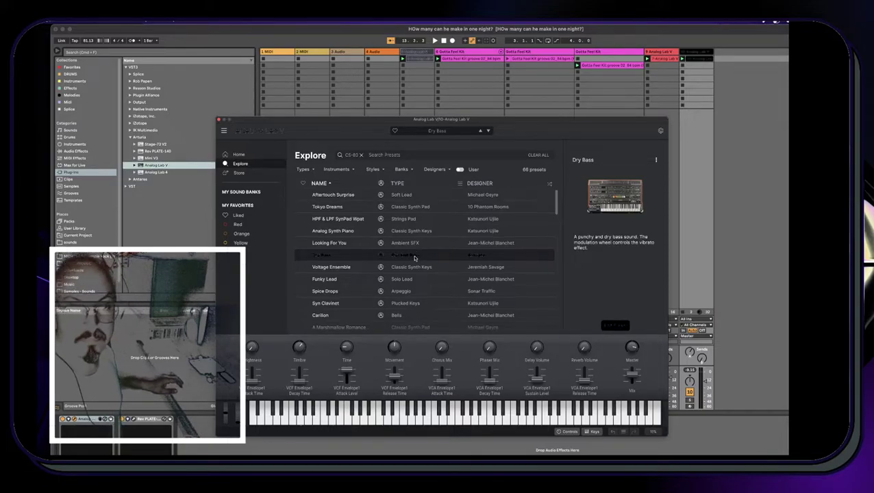
scroll(415, 258, "down", 1)
left_click(690, 407)
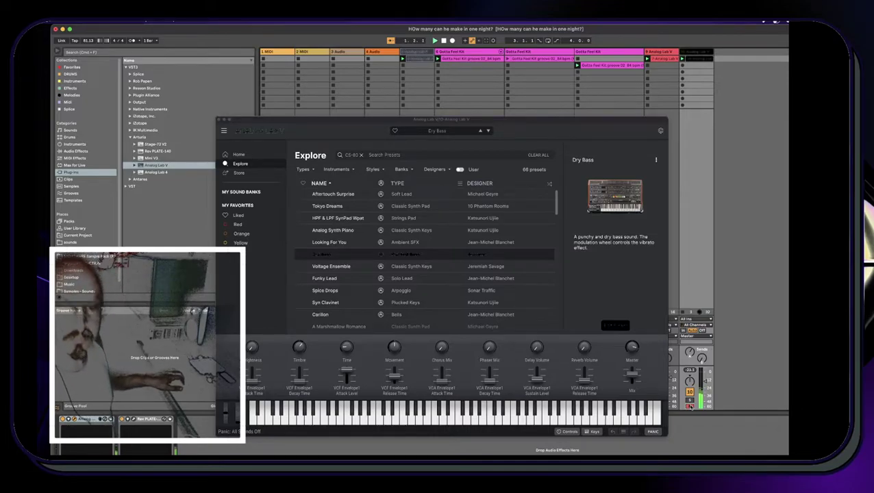
left_click(220, 121)
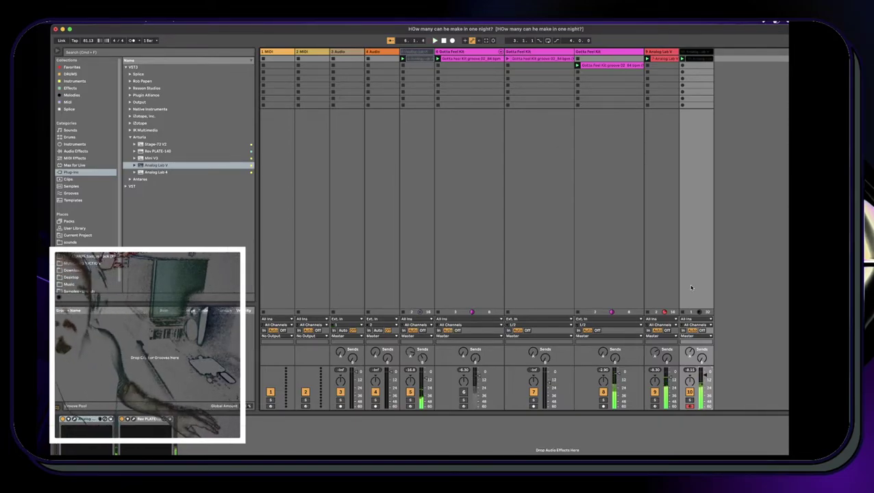
Open track 10's clip and solo the track to hear its part apart from the beat
left_click(701, 61)
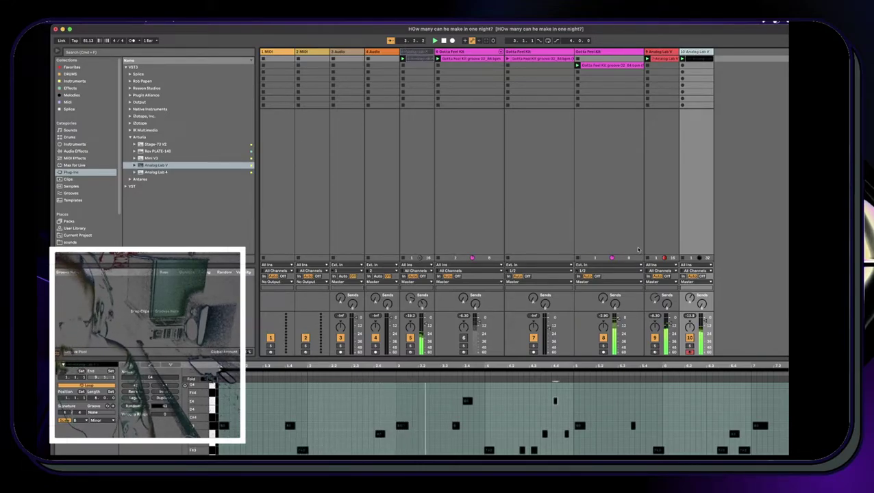
left_click(691, 347)
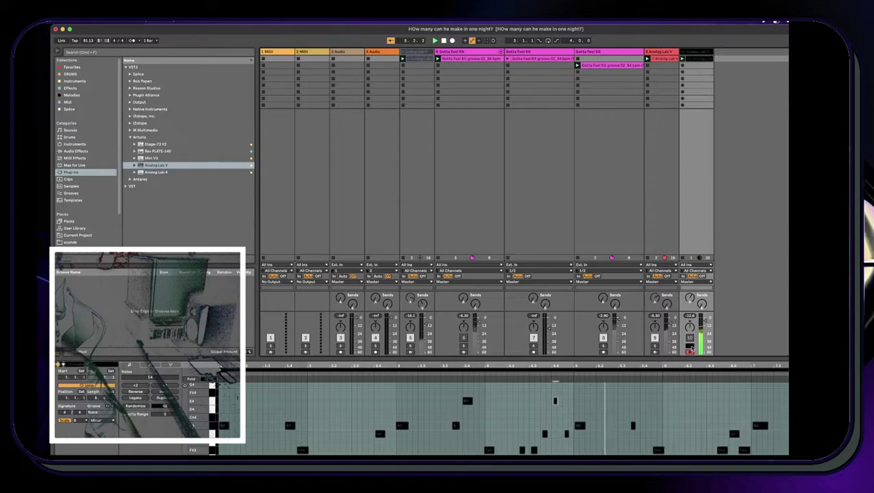
left_click(690, 347)
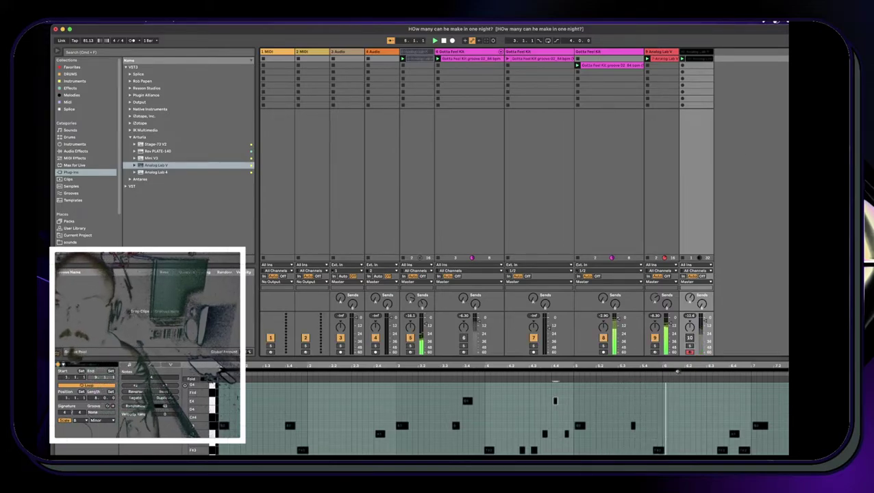
left_click(690, 346)
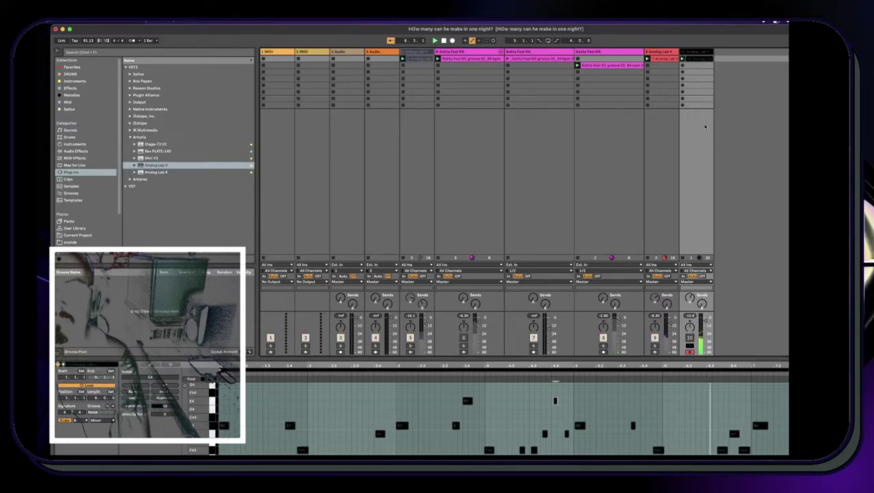
Duplicate track 10, solo the duplicate and launch its first clip
left_click(699, 52)
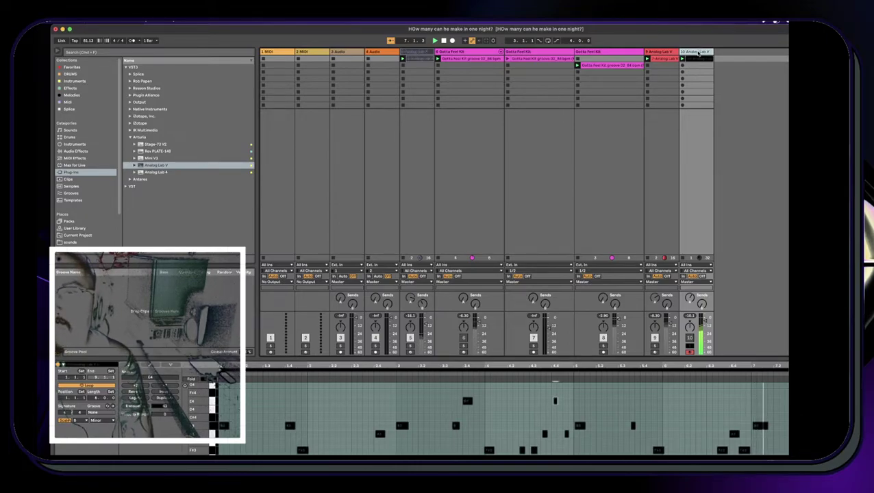
key("super+d")
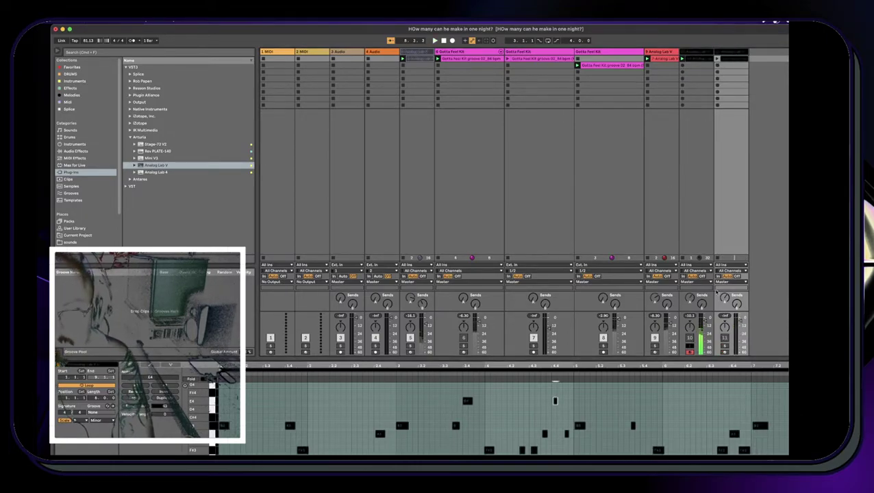
left_click(725, 347)
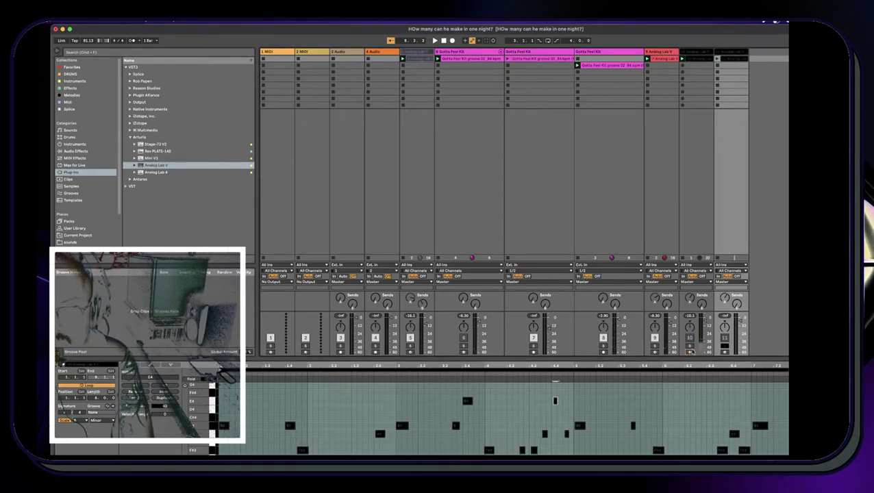
left_click(717, 59)
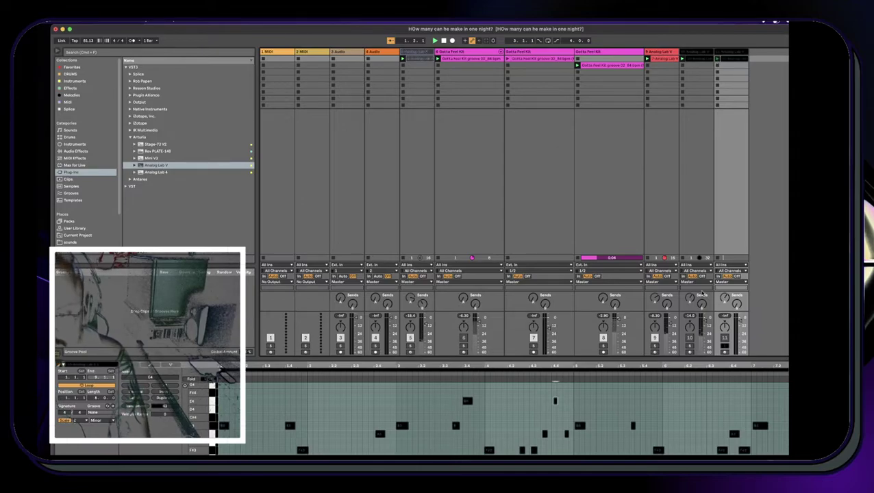
Open Analog Lab V on the duplicated track, browse the Pad presets and load Slow Build
double_click(732, 52)
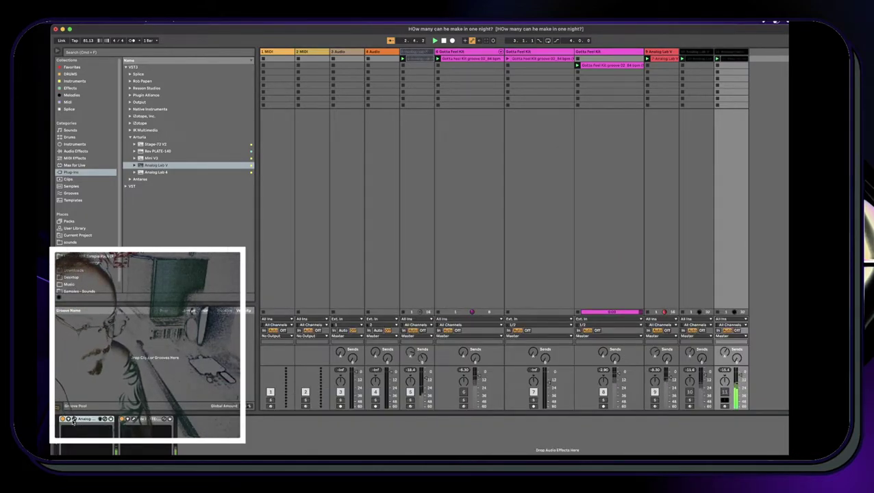
left_click(73, 420)
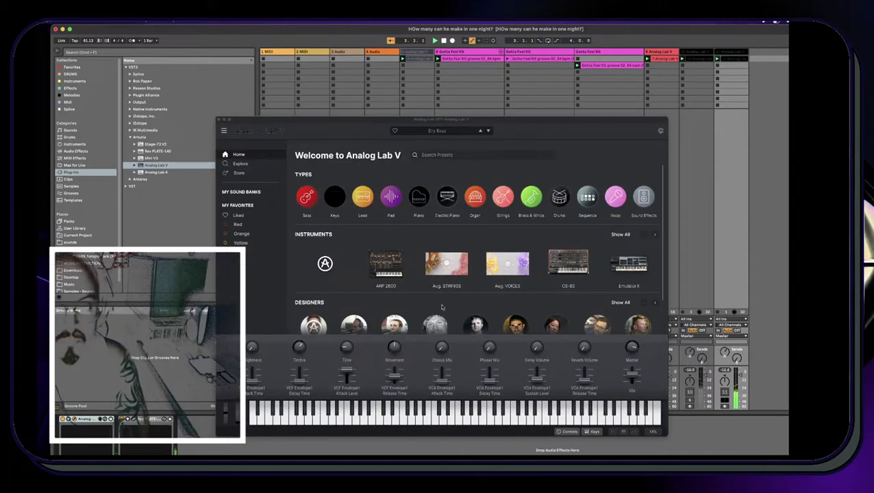
left_click(448, 132)
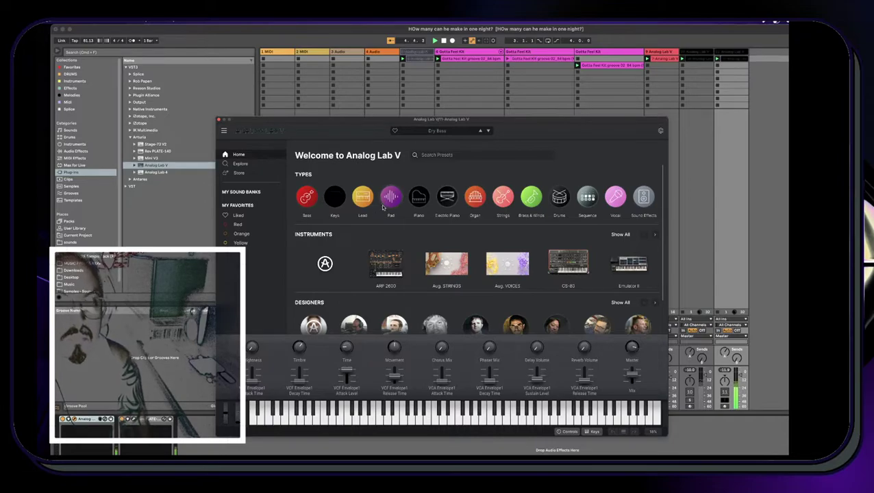
mouse_move(385, 199)
left_click(375, 269)
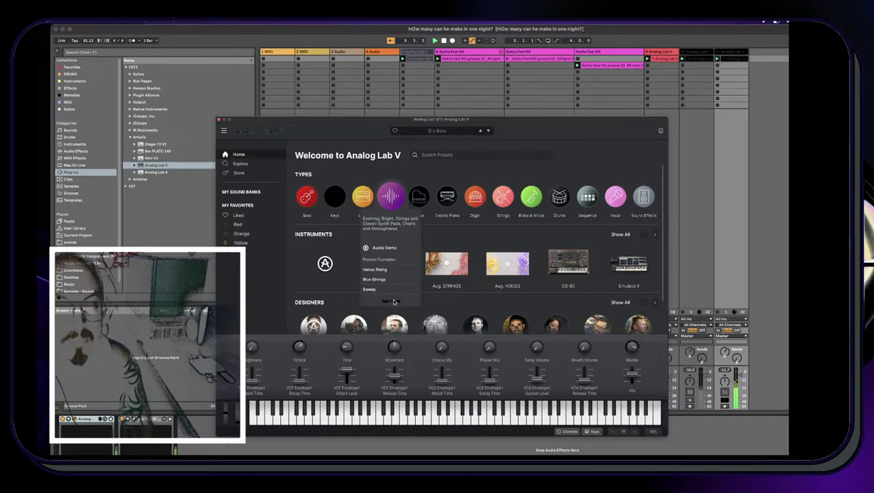
left_click(391, 302)
scroll(404, 285, "down", 5)
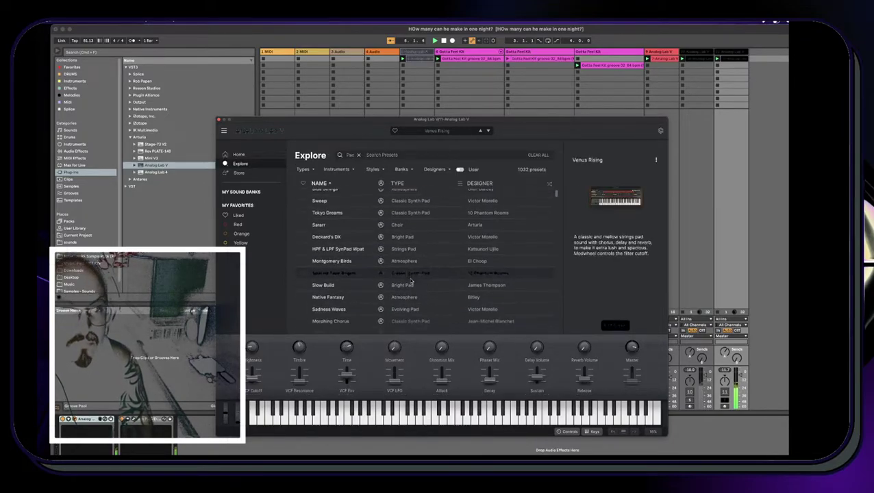
scroll(380, 295, "up", 4)
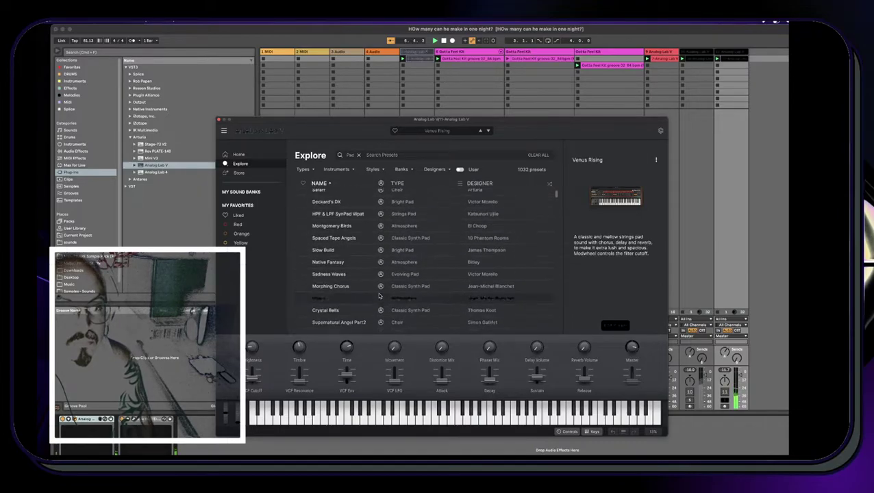
left_click(338, 290)
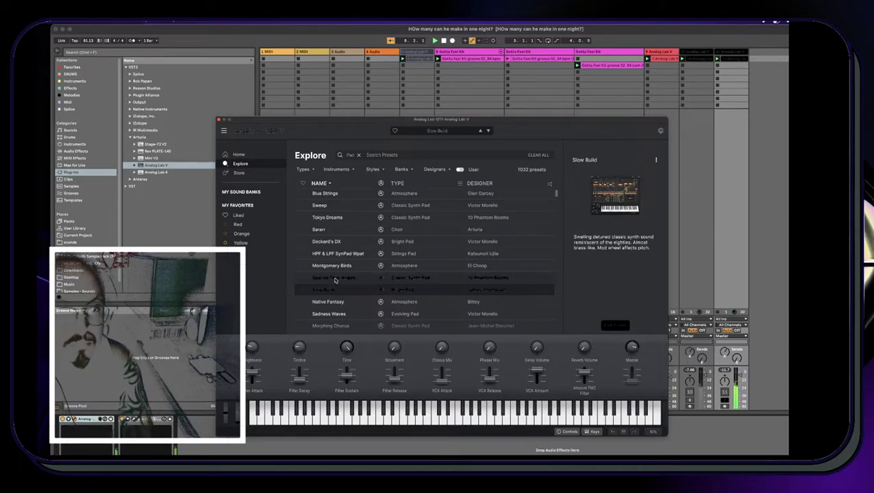
Take track 11 out of solo to hear the pad with the whole beat and close Analog Lab V
left_click(724, 401)
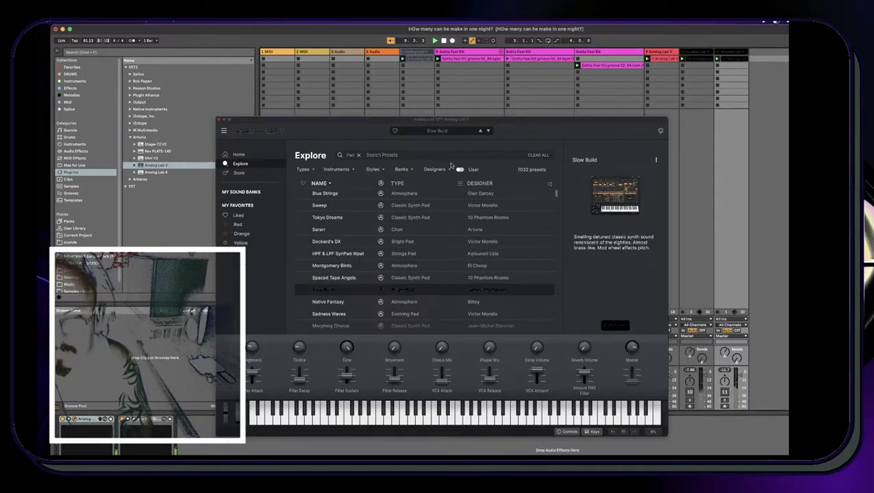
left_click(689, 392)
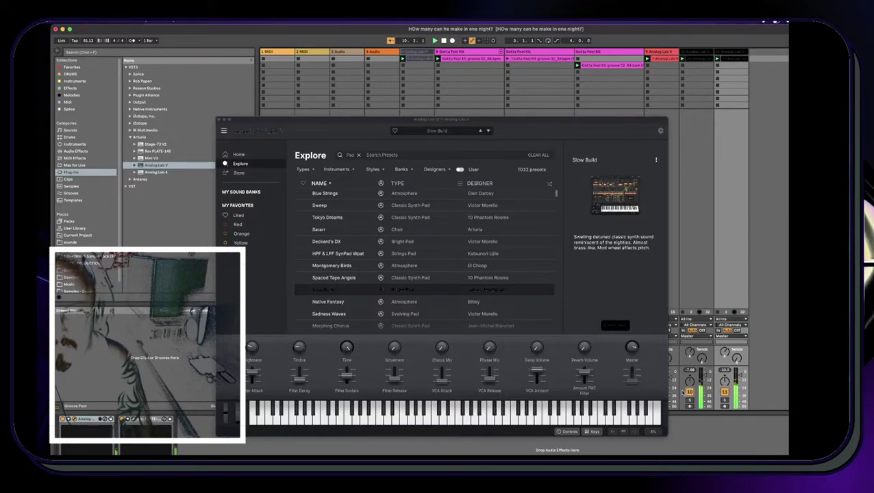
left_click(221, 122)
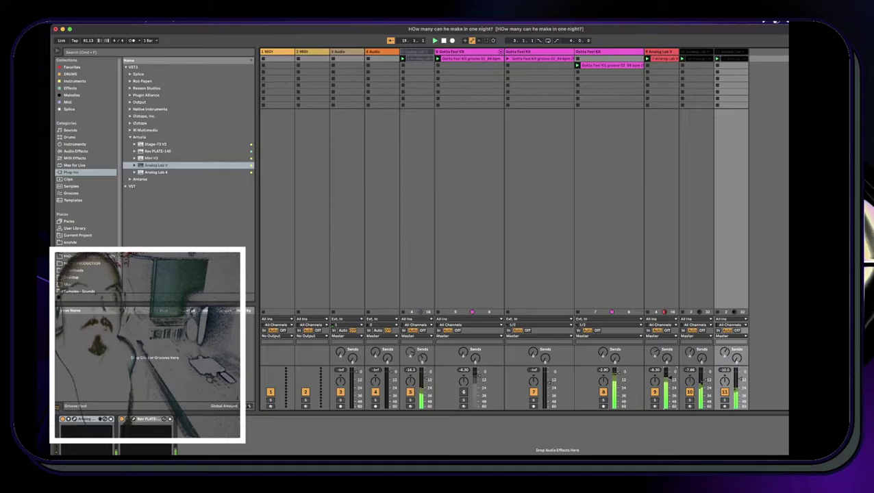
Solo track 5, duplicate its first clip and place the copy in the fourth scene
left_click(413, 401)
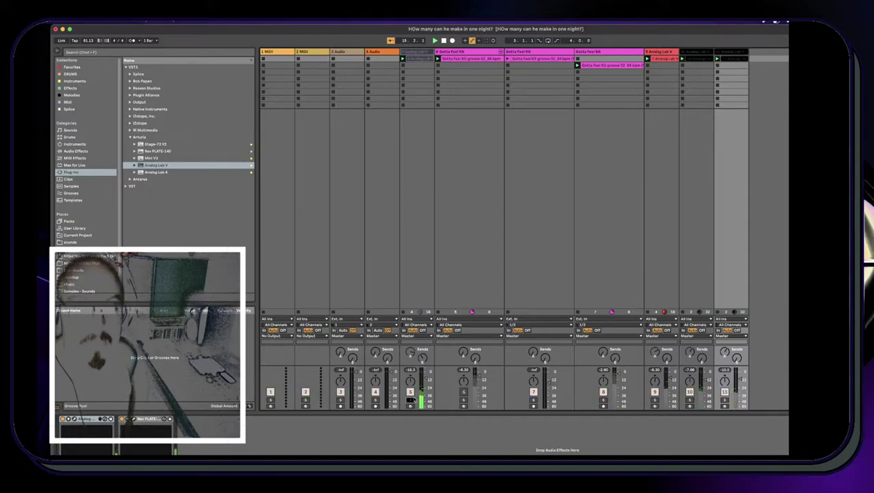
left_click(419, 59)
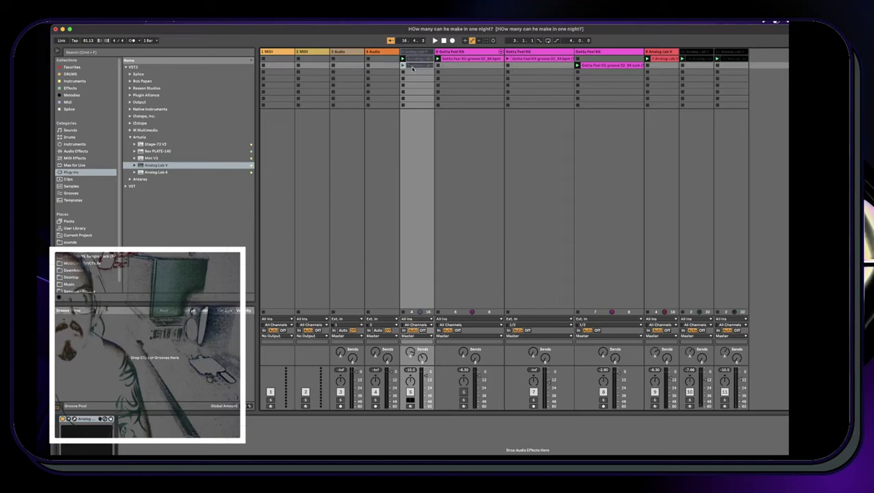
left_click_drag(415, 68, 413, 81)
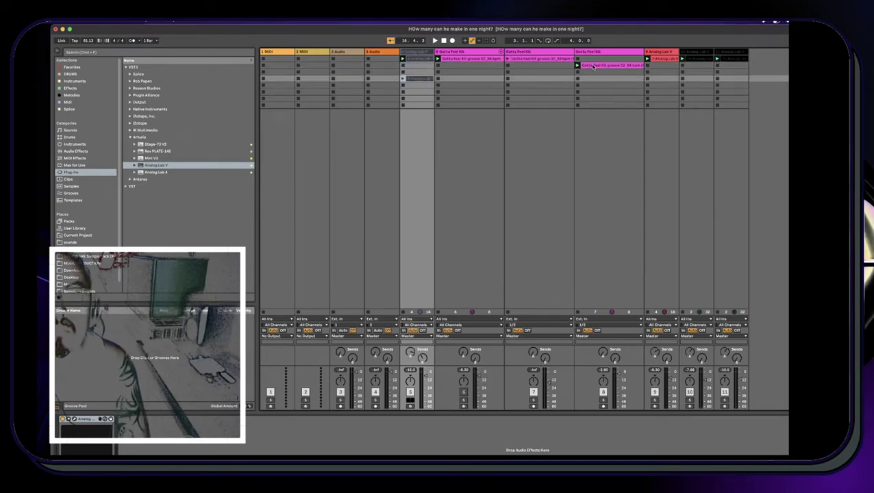
Copy track 8's Gotta Feel Kit clip into the fourth scene, launch that scene and unsolo track 5
left_click(594, 66)
left_click_drag(593, 66, 596, 81)
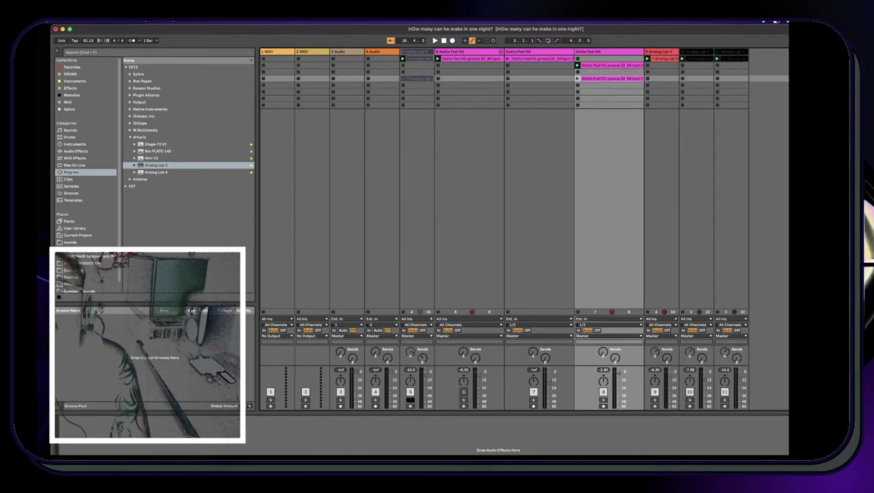
left_click(788, 79)
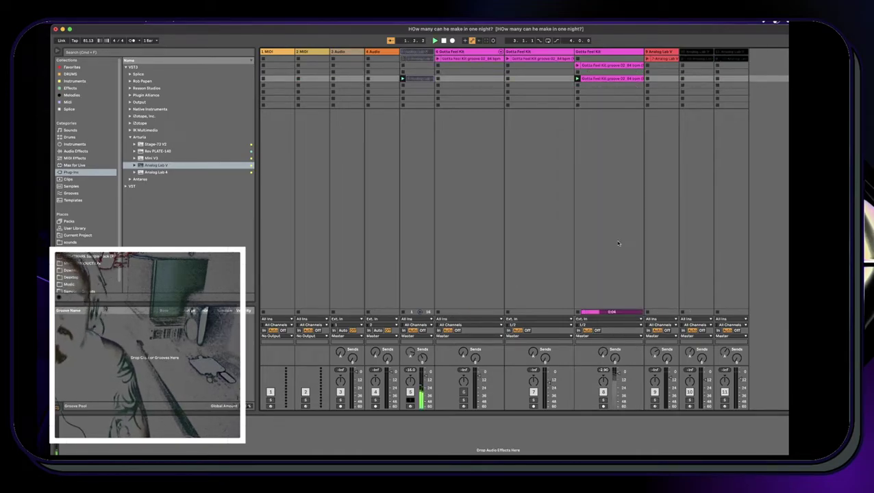
left_click(604, 393)
left_click(411, 401)
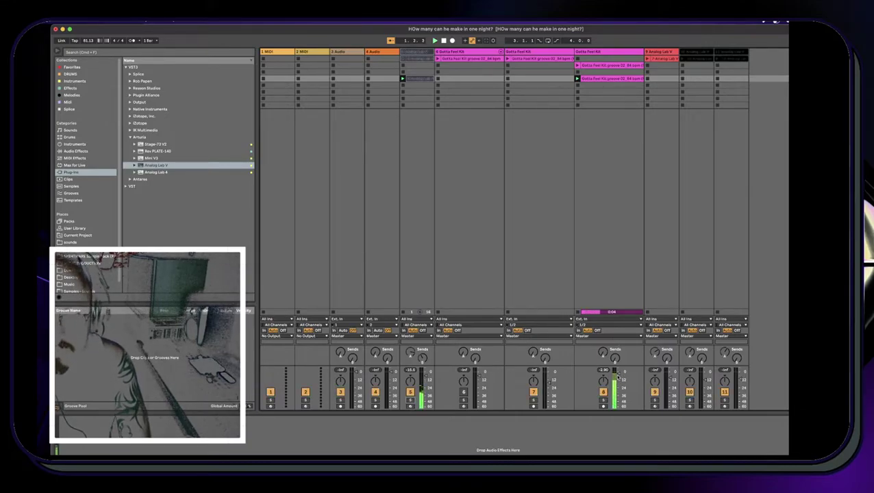
Copy track 7's drum clip and track 5's Analog Lab V clip into the third scene and launch them
left_click(528, 59)
key("super+d")
left_click_drag(527, 66, 529, 72)
left_click(415, 79)
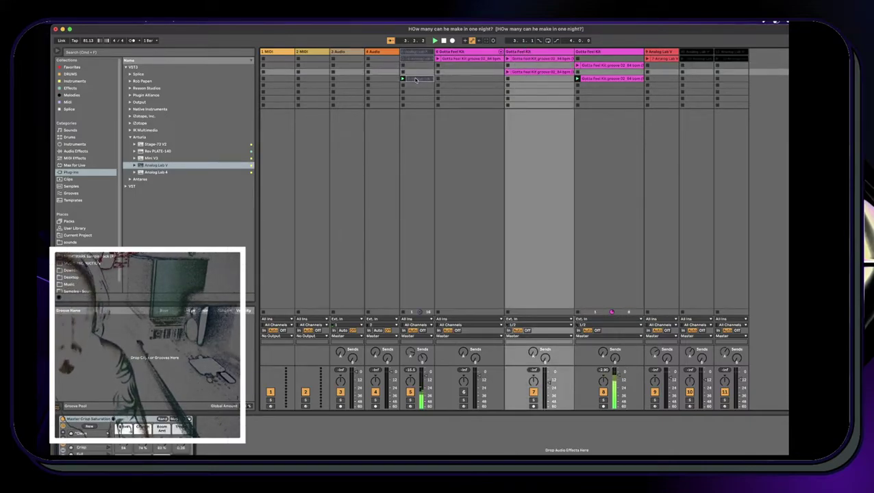
key("super+d")
left_click_drag(423, 85, 421, 74)
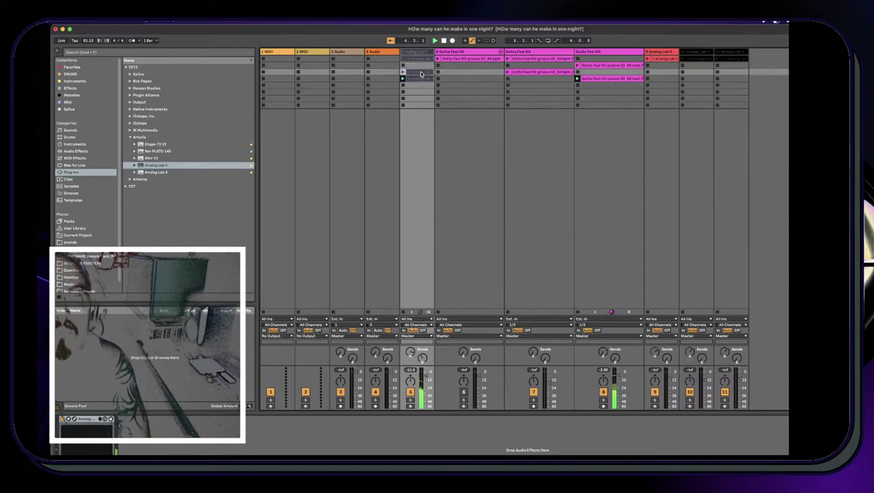
left_click(508, 72)
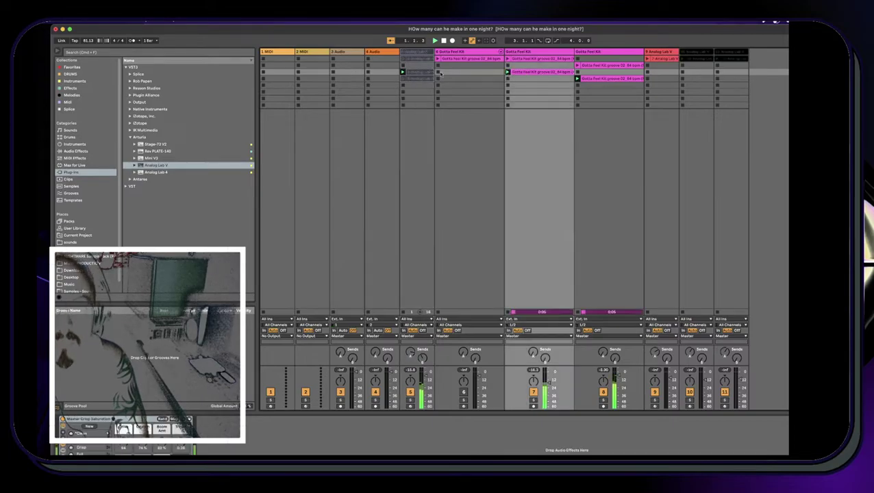
Duplicate track 5, then freeze and flatten the duplicate to turn its clips into audio
double_click(422, 74)
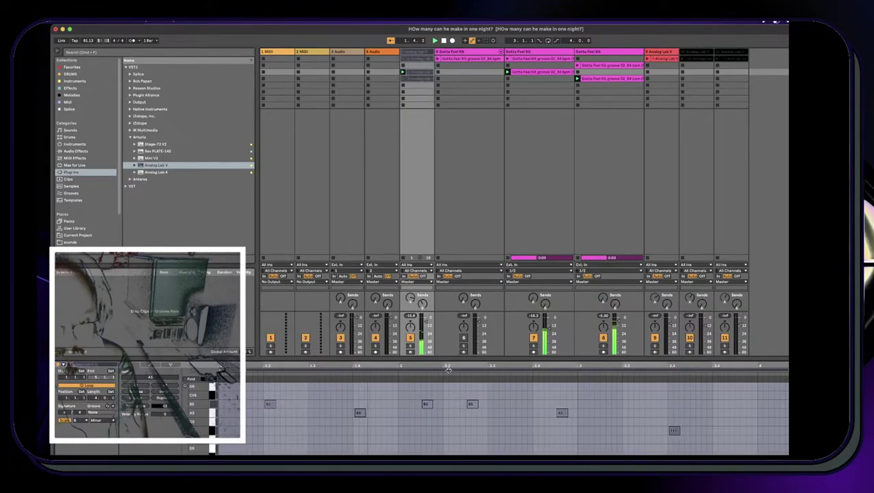
left_click(417, 53)
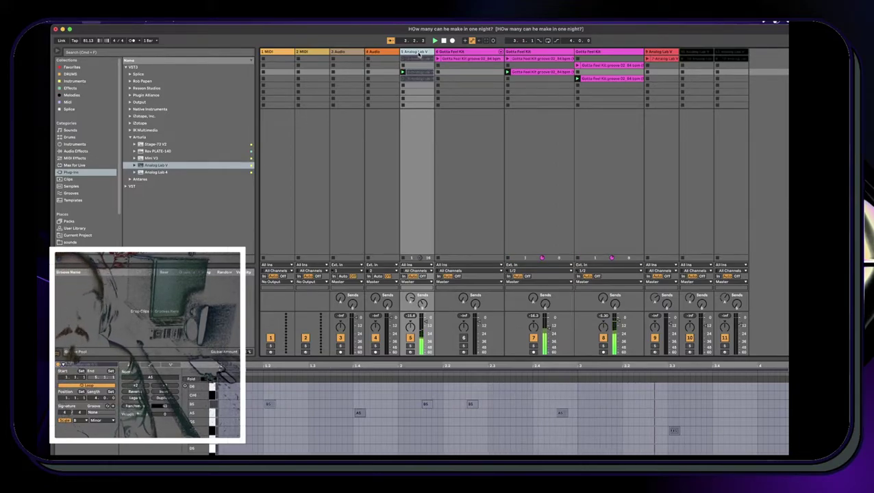
key("super+d")
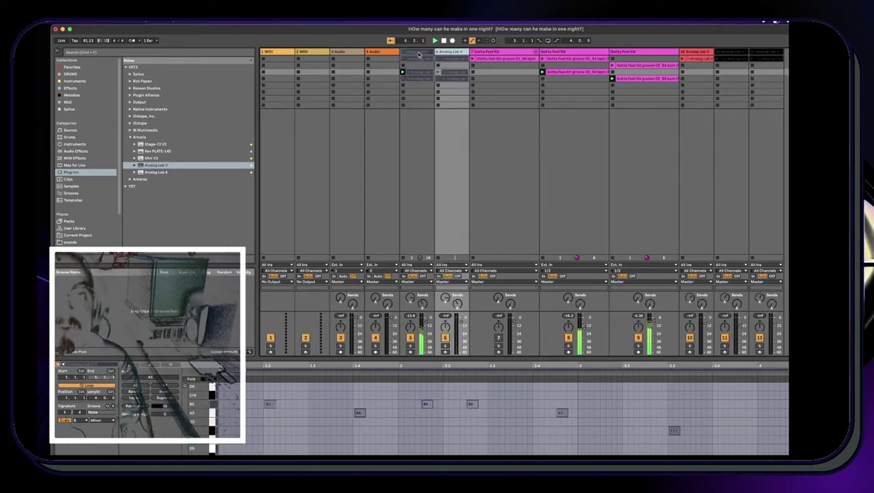
right_click(449, 53)
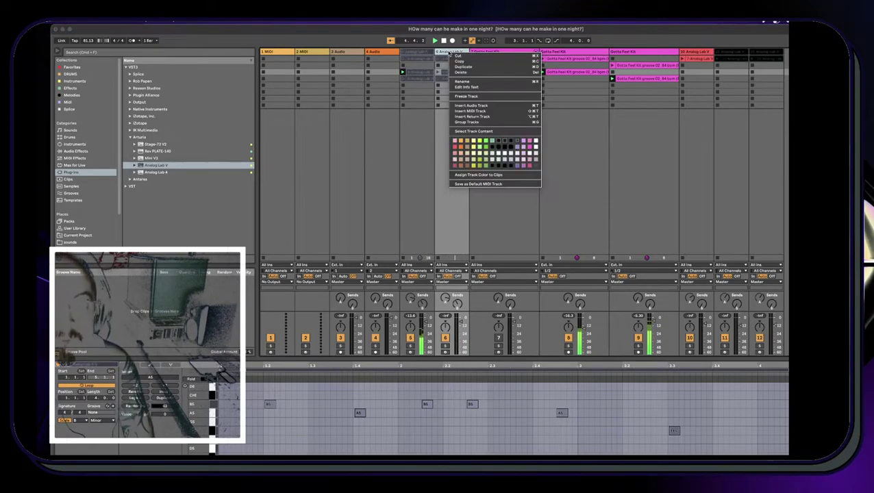
left_click(466, 97)
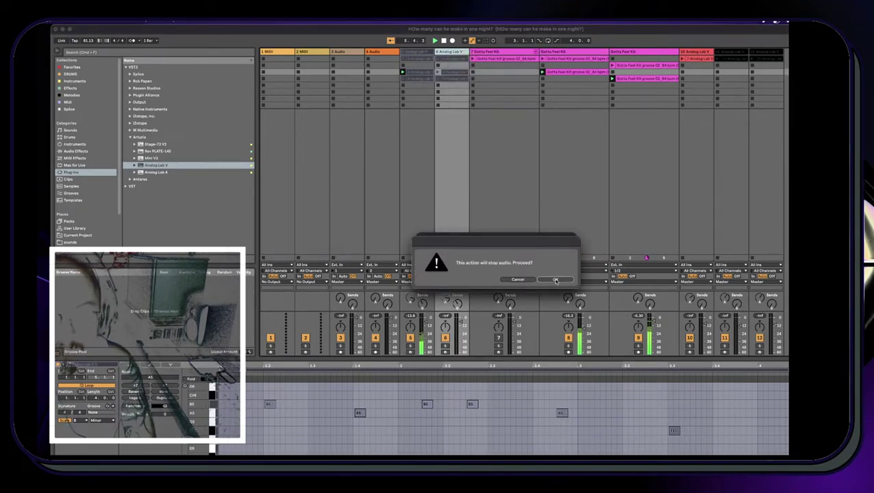
left_click(556, 279)
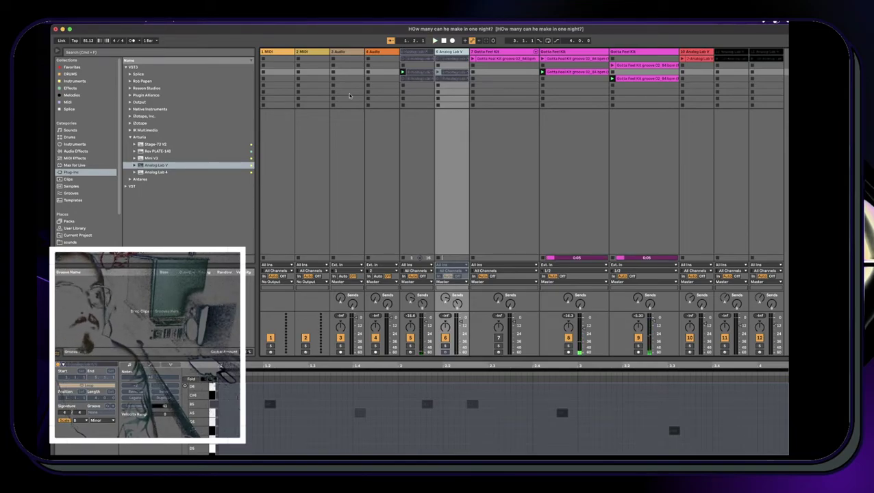
right_click(450, 54)
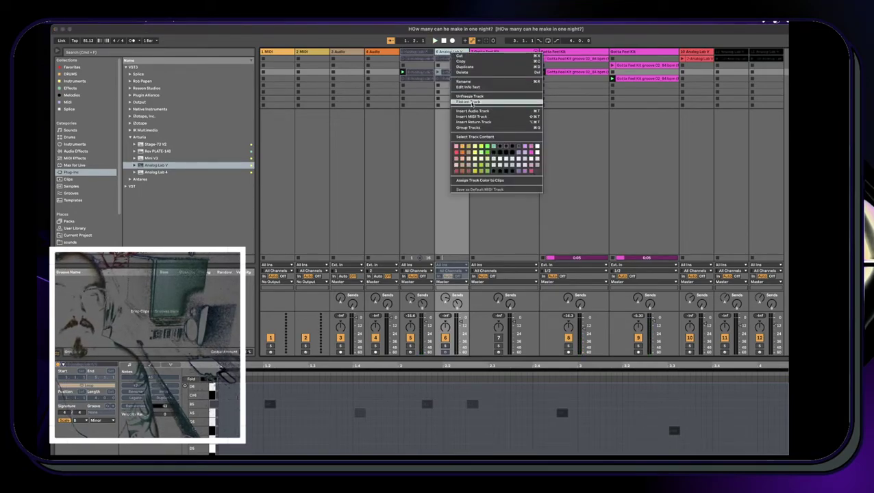
left_click(472, 102)
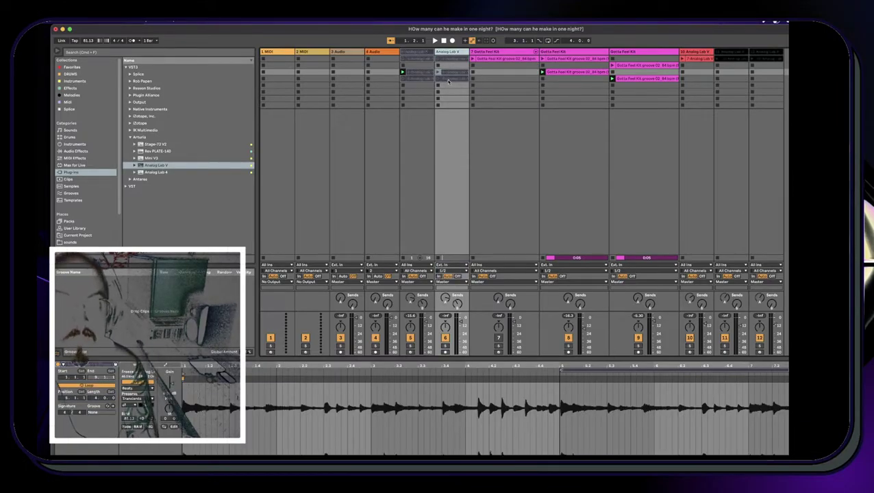
left_click(449, 80)
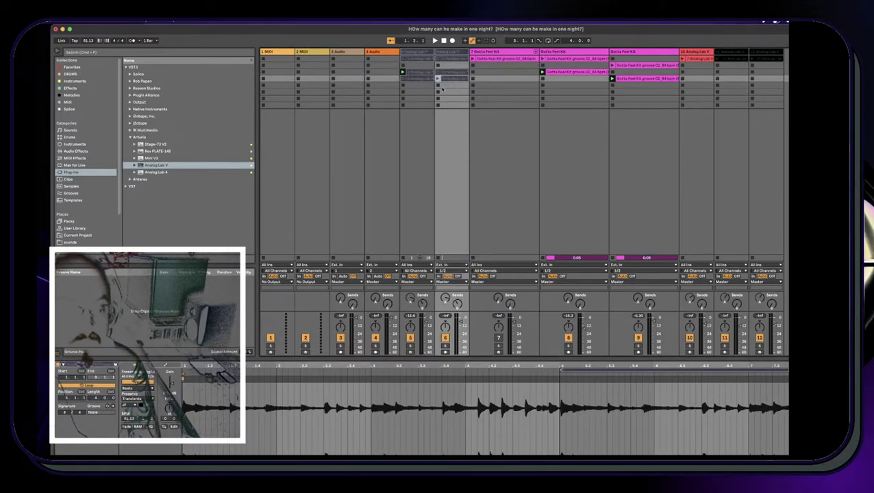
left_click(137, 389)
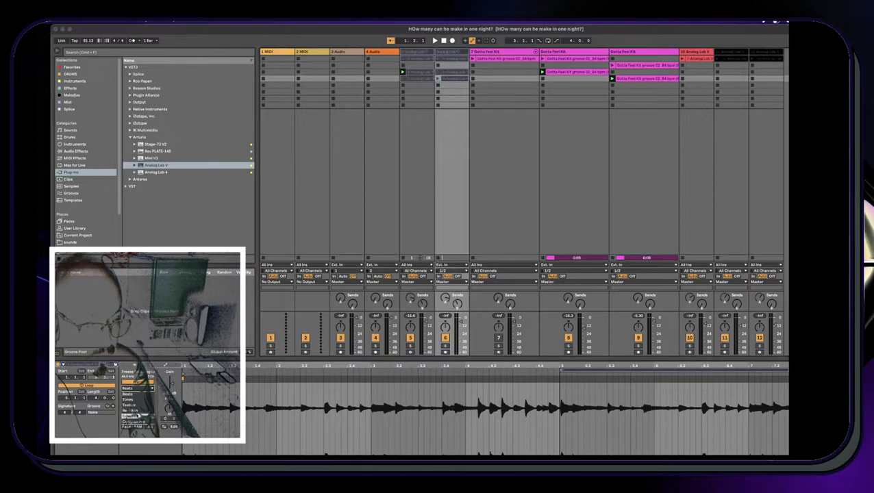
Search the plug-ins for "halft" and load HalfTime onto the flattened Analog Lab V track
left_click(113, 53)
type("halft")
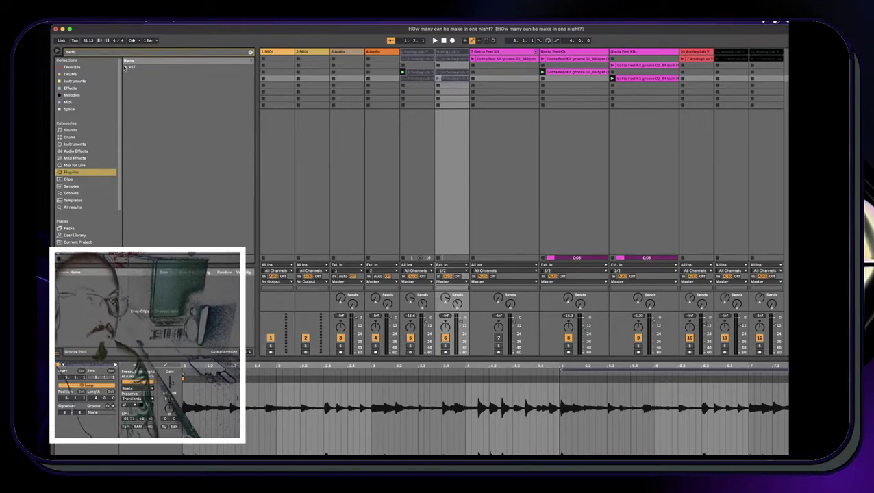
left_click(125, 67)
left_click(137, 88)
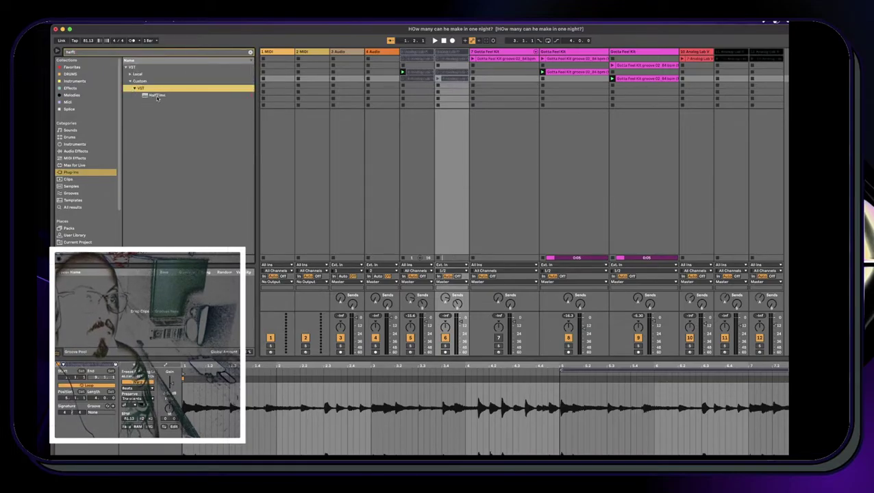
left_click(157, 95)
left_click_drag(424, 60, 462, 70)
Play the flattened track's third clip through HalfTime, close the plug-in and open the fourth clip's waveform
left_click(446, 406)
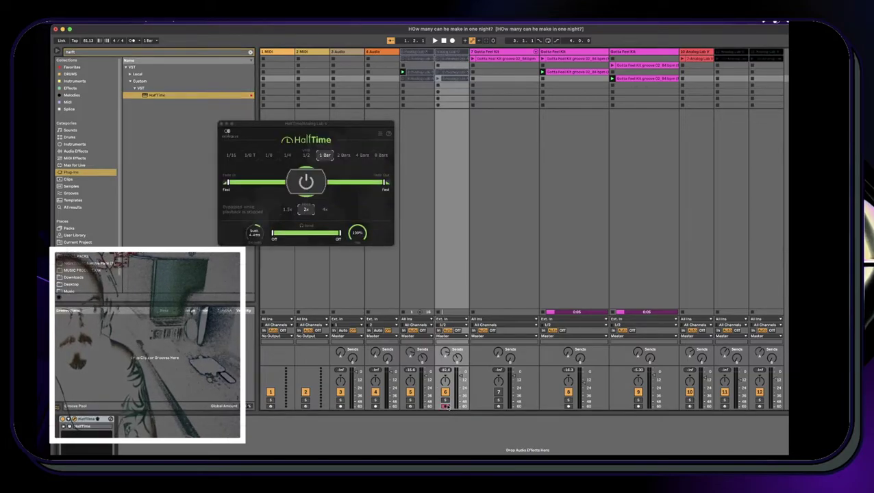
left_click(438, 73)
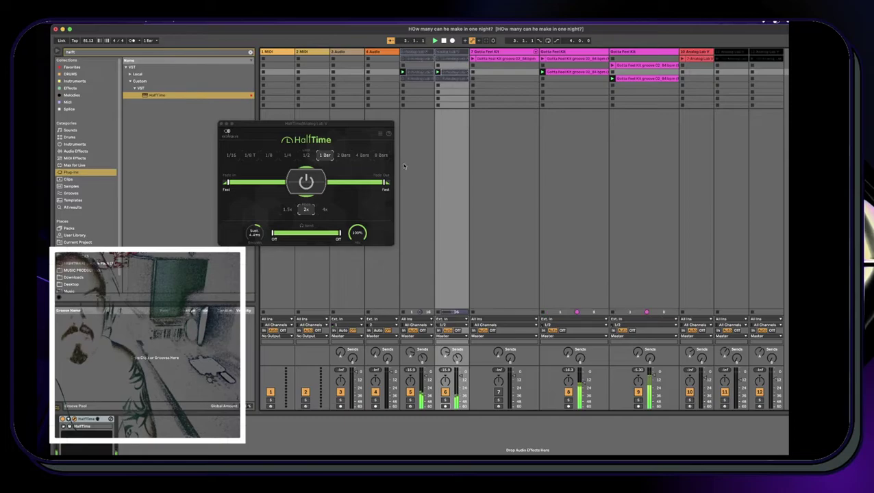
left_click(220, 124)
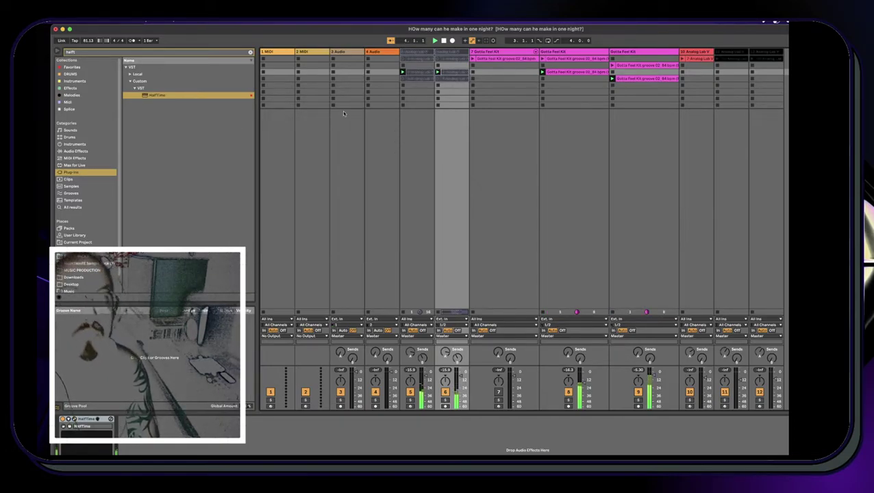
double_click(444, 79)
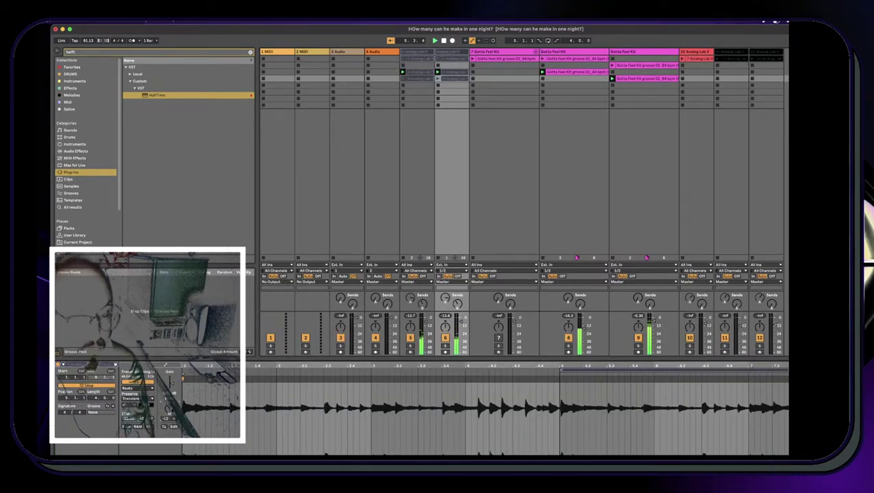
Set the warp mode of the flattened track's fourth clip to Complex Pro and launch that clip
left_click(136, 389)
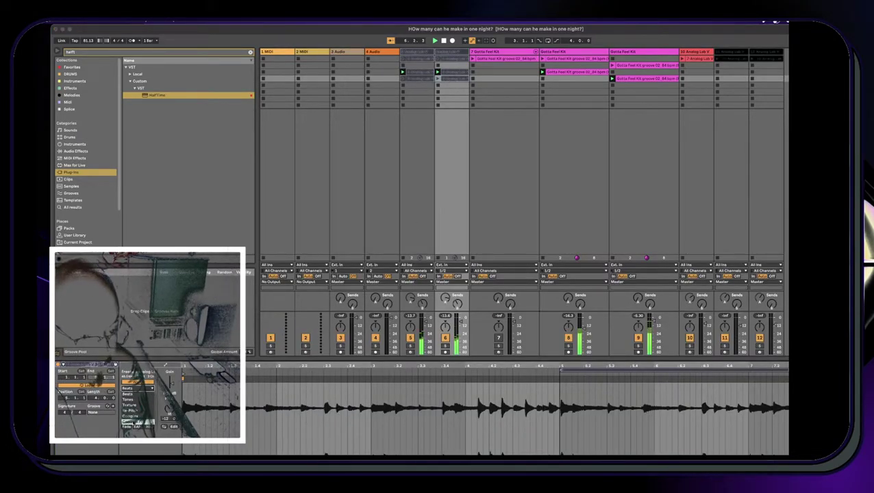
left_click(438, 79)
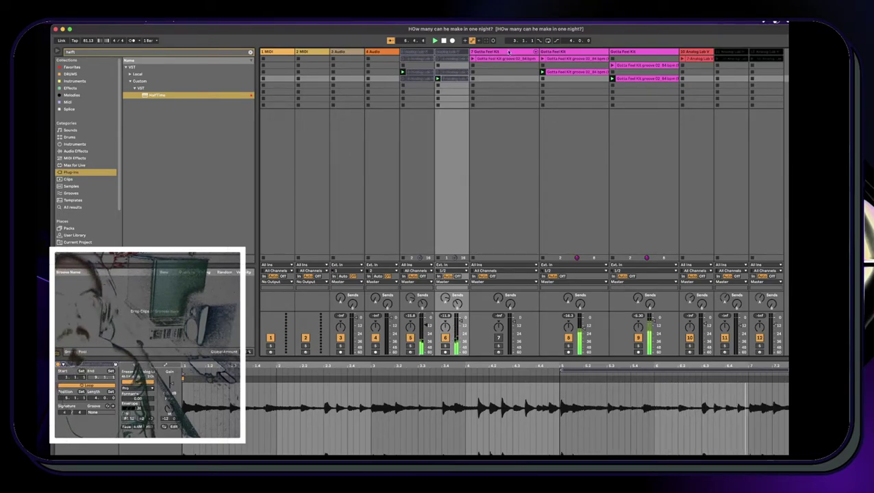
Set the HalfTime loop length on the flattened Analog Lab V track to 1/2 and close the plug-in
left_click(447, 53)
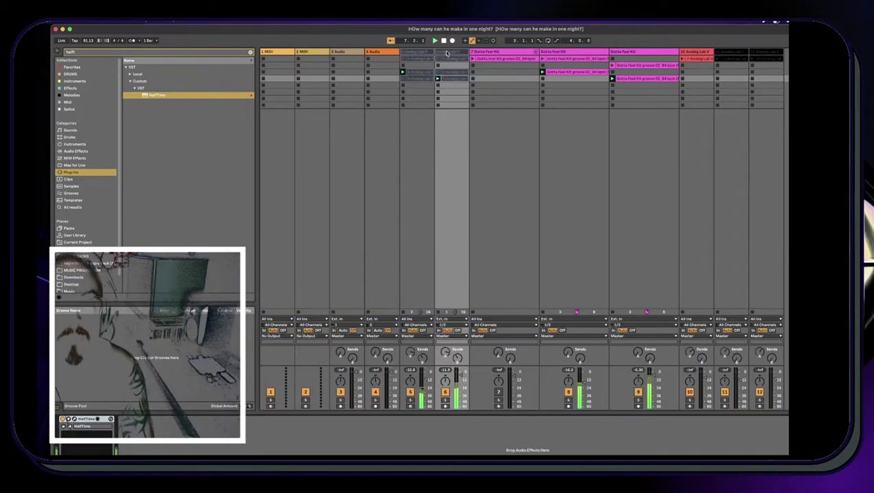
left_click(74, 419)
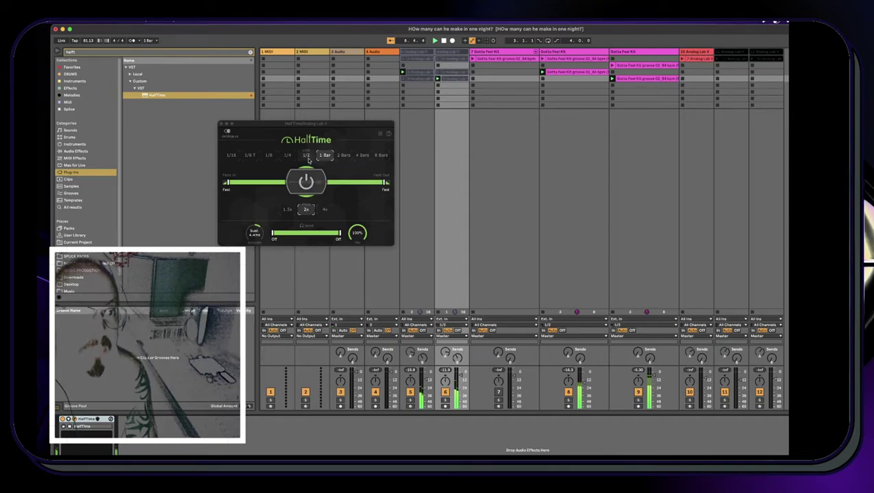
left_click(307, 156)
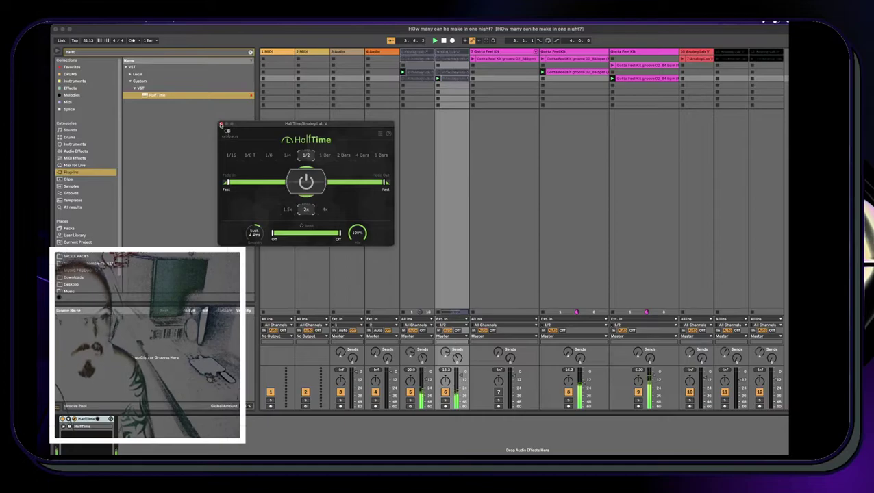
left_click(220, 124)
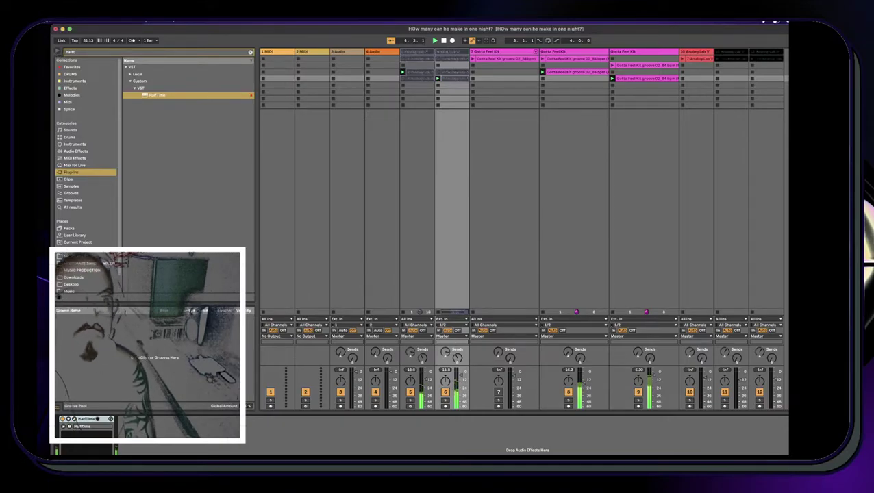
Delete the two empty audio tracks, 4 Audio and 3 Audio
left_click(387, 52)
key("Delete")
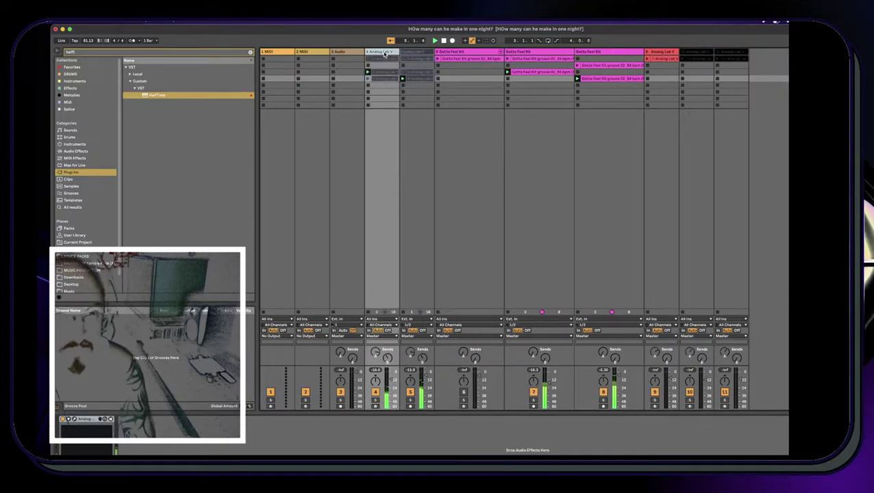
left_click(352, 54)
key("Delete")
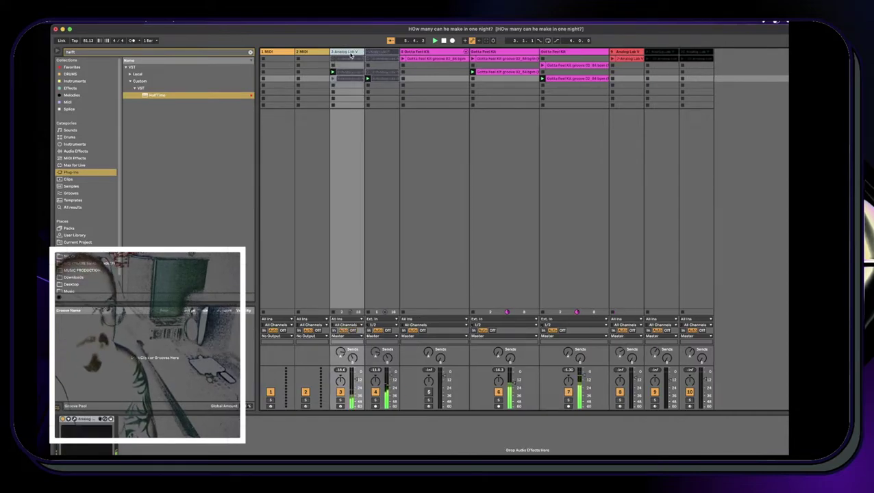
Search the DRUMS collection for "spinz" and load the Mix Ro 808 Spinz Rack onto the first MIDI track
left_click(306, 53)
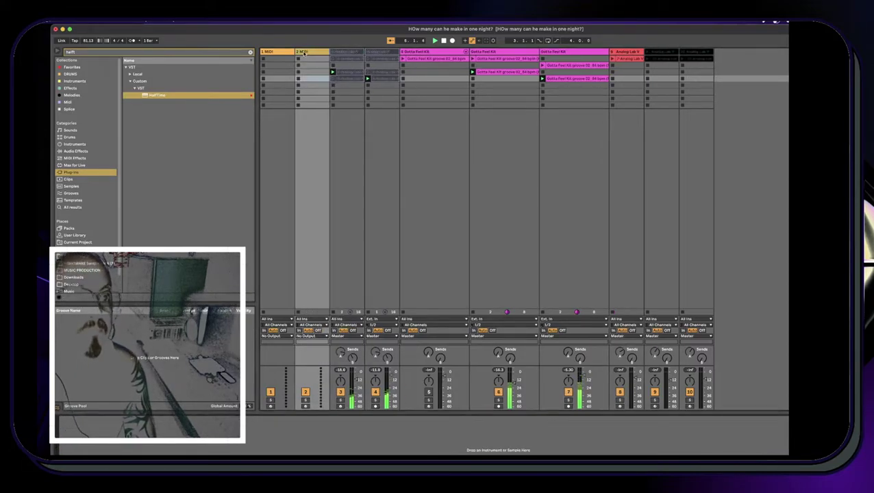
left_click(251, 53)
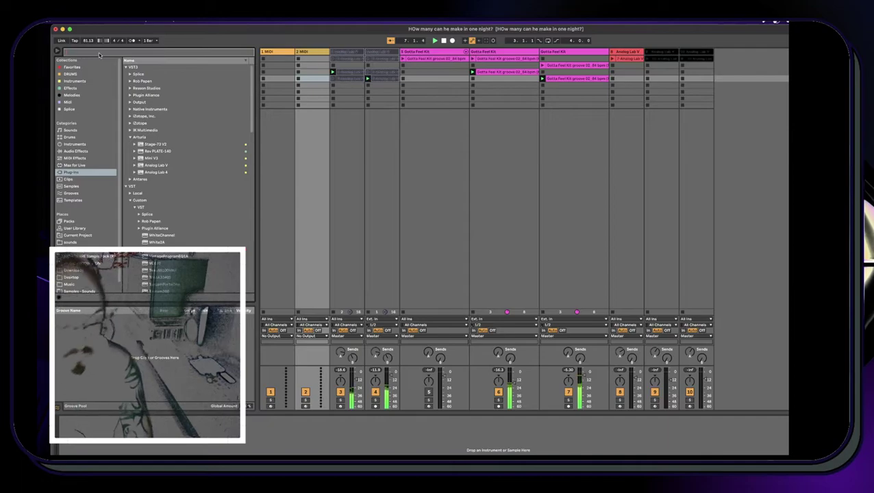
type("spitfi")
key("BackSpace")
type("nz")
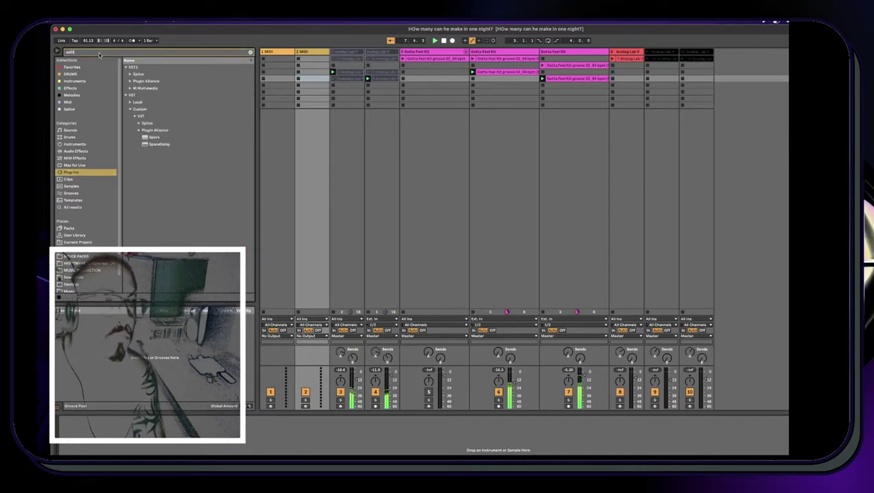
left_click(72, 74)
left_click(156, 81)
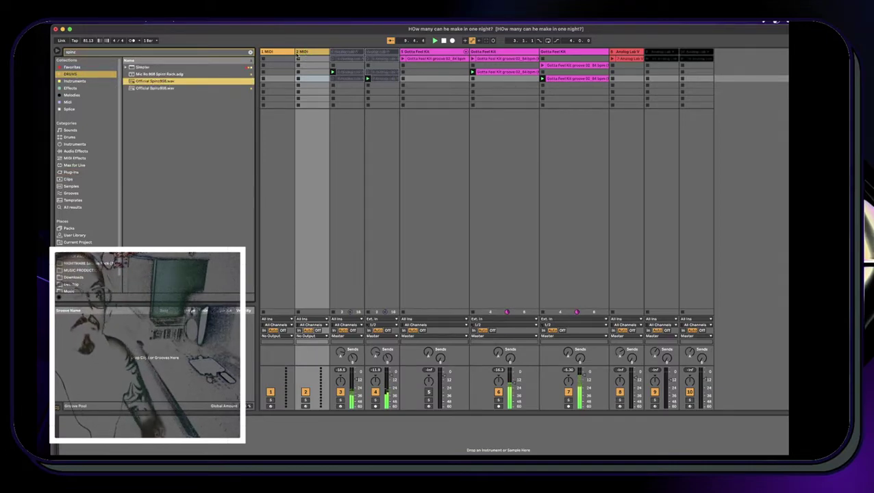
left_click_drag(158, 74, 266, 65)
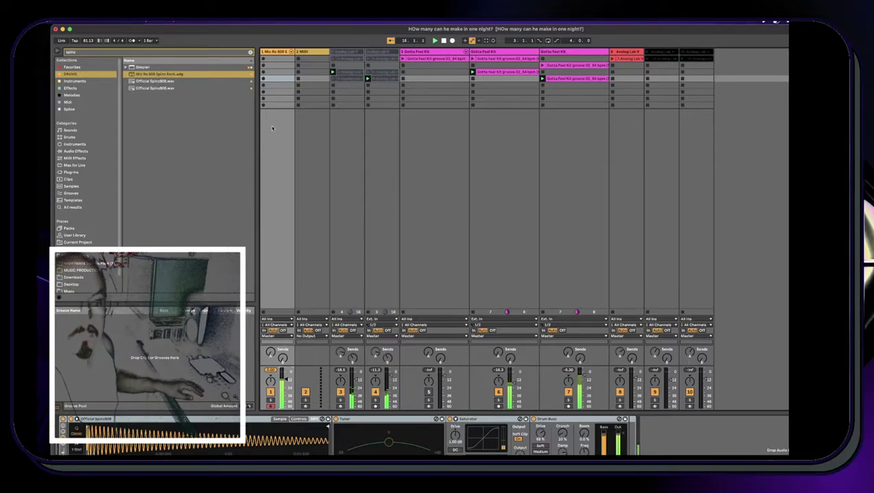
Record an 808 bass clip into track 1's fourth slot and restart playback from the beginning
left_click(263, 78)
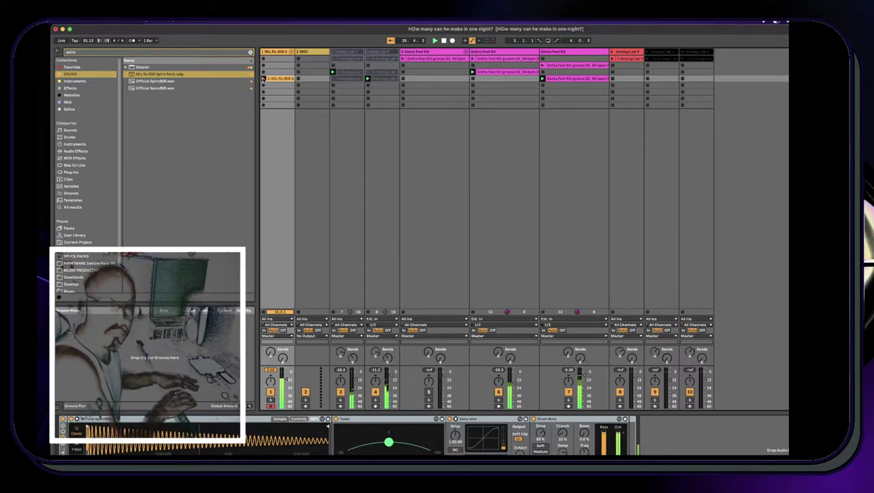
key("space")
key("space")
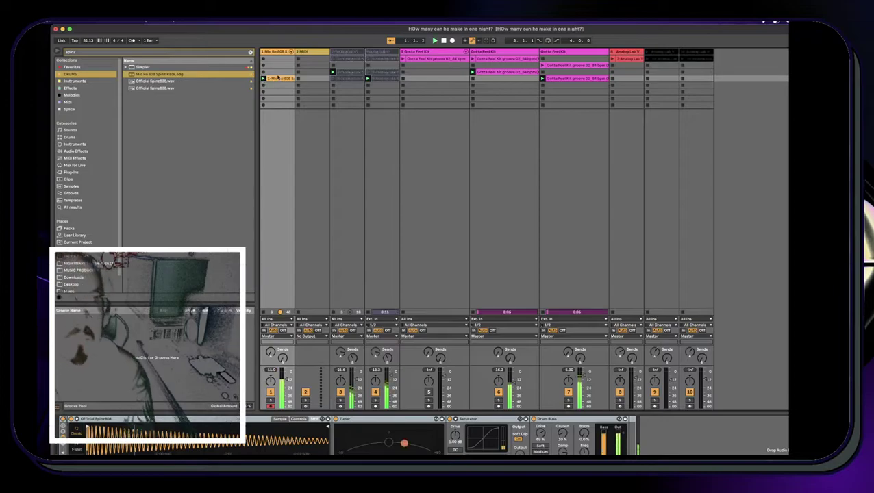
Open the recorded 808 clip's notes and shorten its loop to the first two bars
double_click(277, 78)
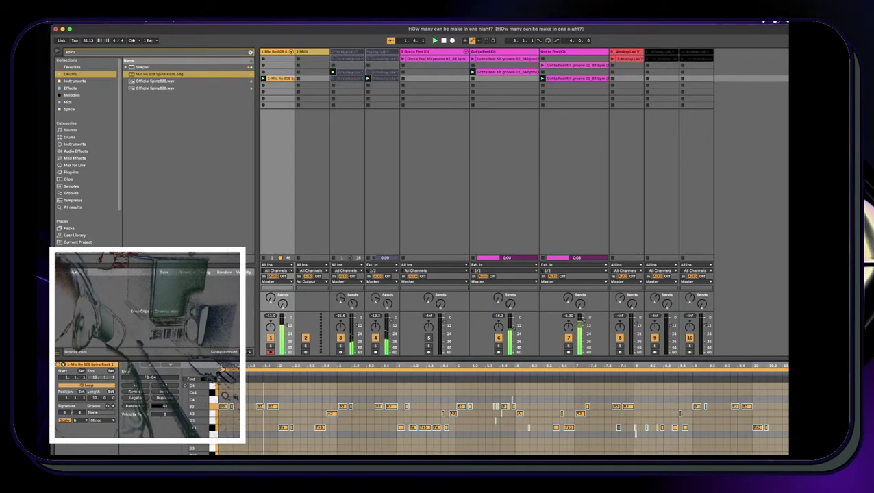
key("Escape")
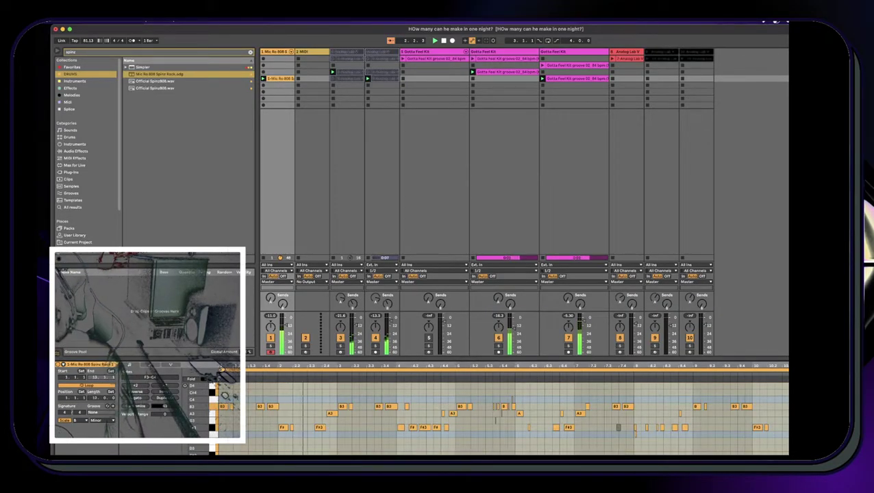
left_click(311, 445)
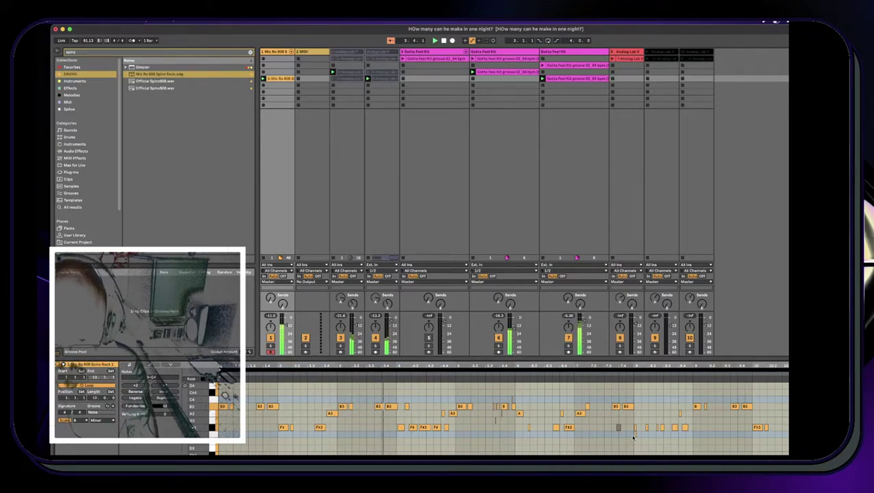
key("super+a")
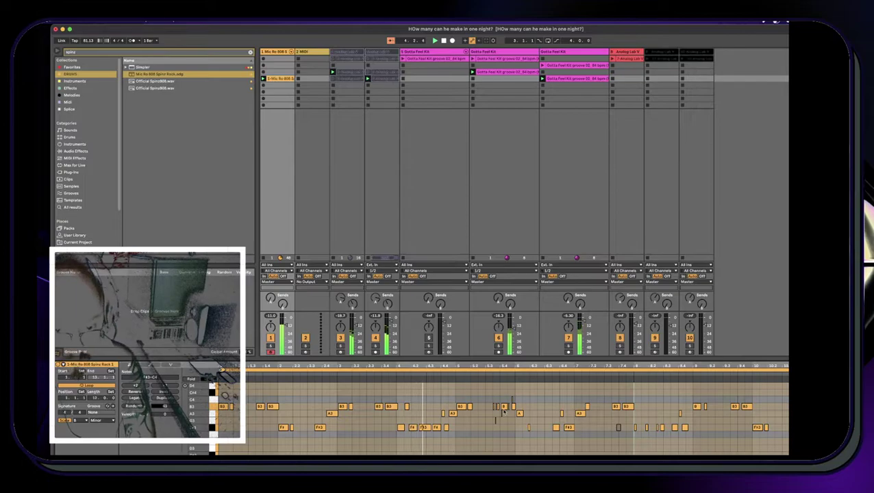
mouse_move(210, 383)
left_mouse_down()
mouse_move(226, 385)
mouse_move(211, 387)
left_mouse_up()
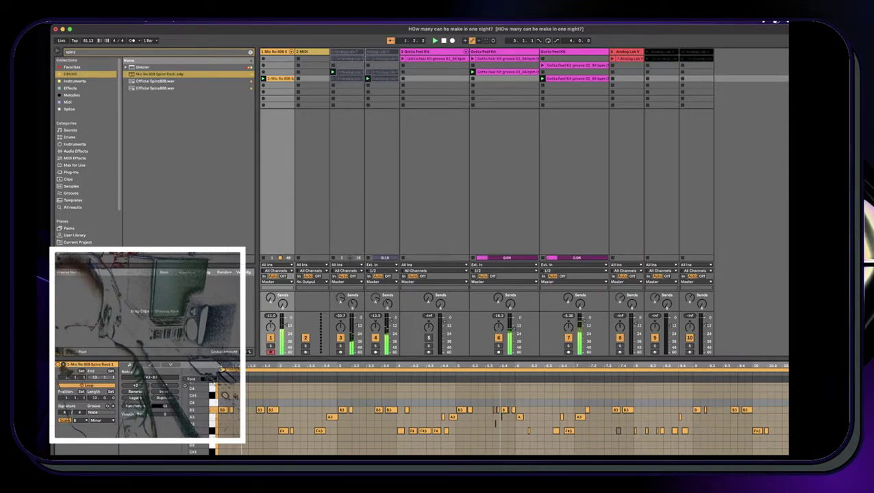
left_click_drag(327, 380, 371, 366)
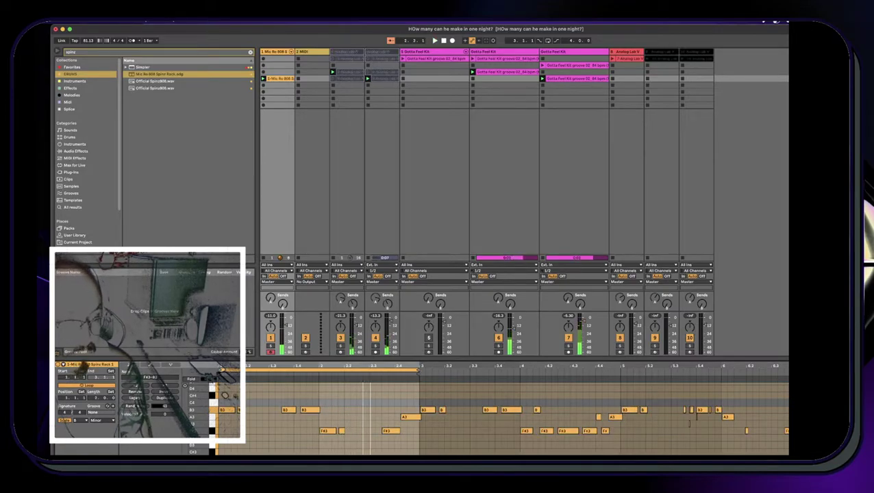
Try applying Legato to all notes of the 808 clip during playback, and undo it
left_click(134, 398)
key("space")
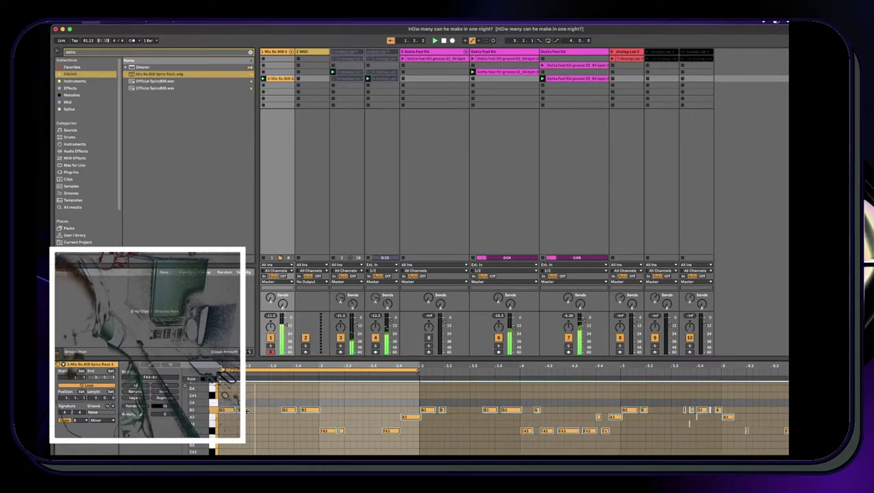
key("super+z")
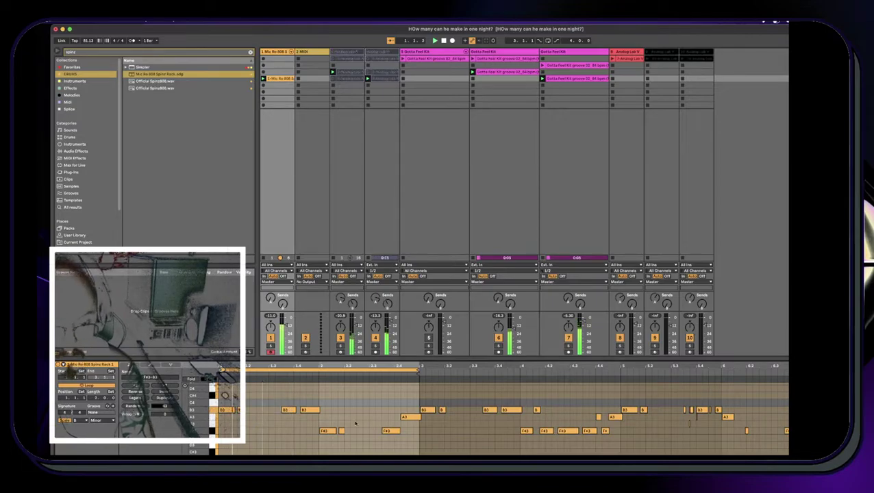
Duplicate the two-bar 808 clip into track 1's fifth slot
left_click(409, 418)
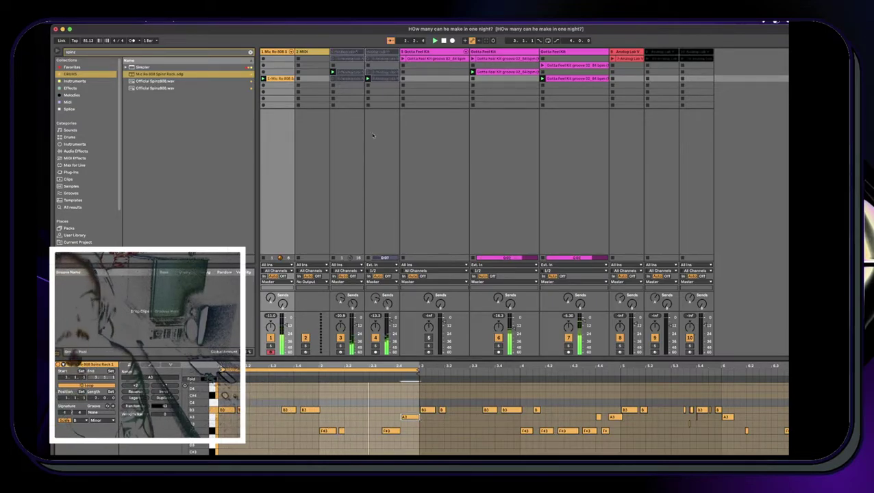
left_click(279, 79)
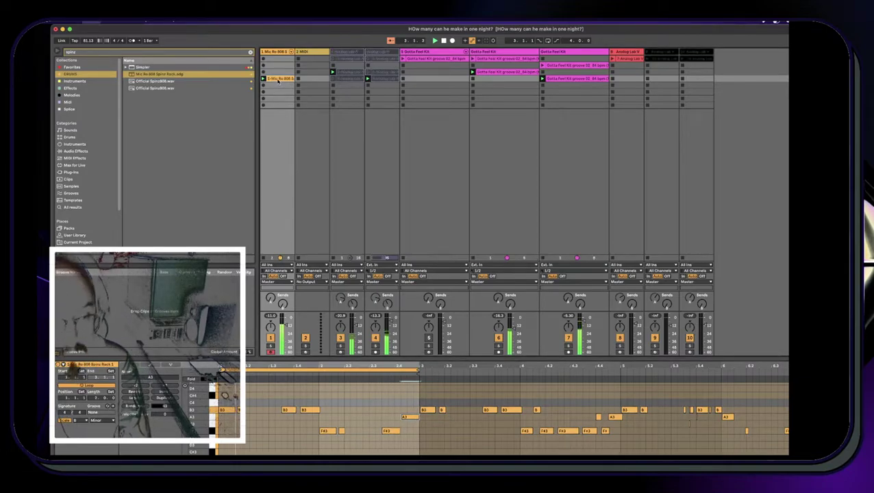
key("super+d")
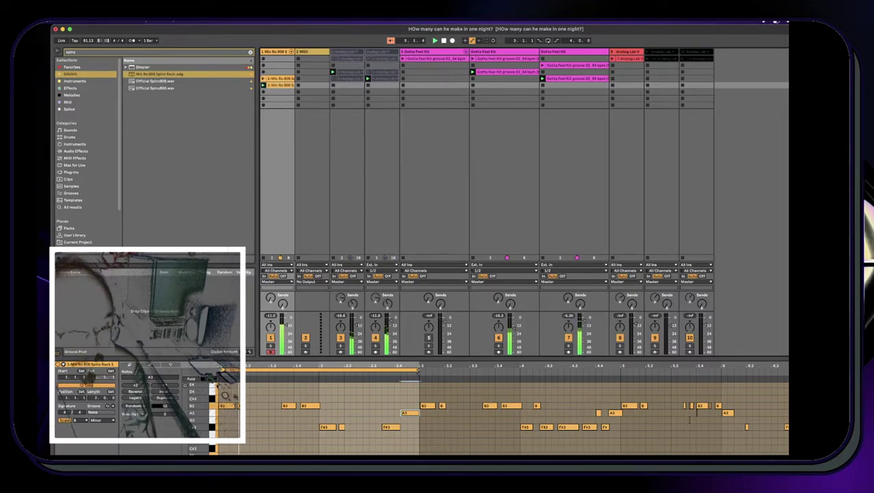
Try transposing all B3 notes of the duplicated 808 clip down an octave, and move them back up
left_click(213, 408)
key("shift+Down")
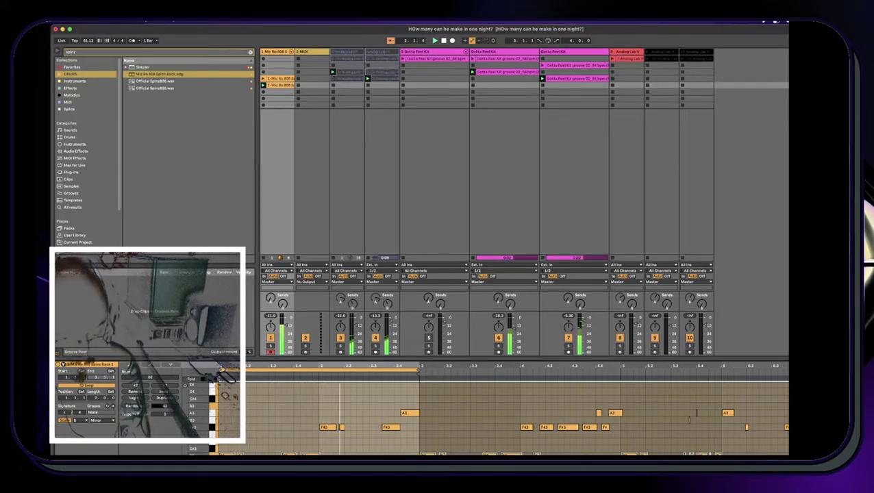
key("shift+Up")
Add a B3 note just before beat 3 of the first bar and a short A3 note on beat 3
left_click(250, 418)
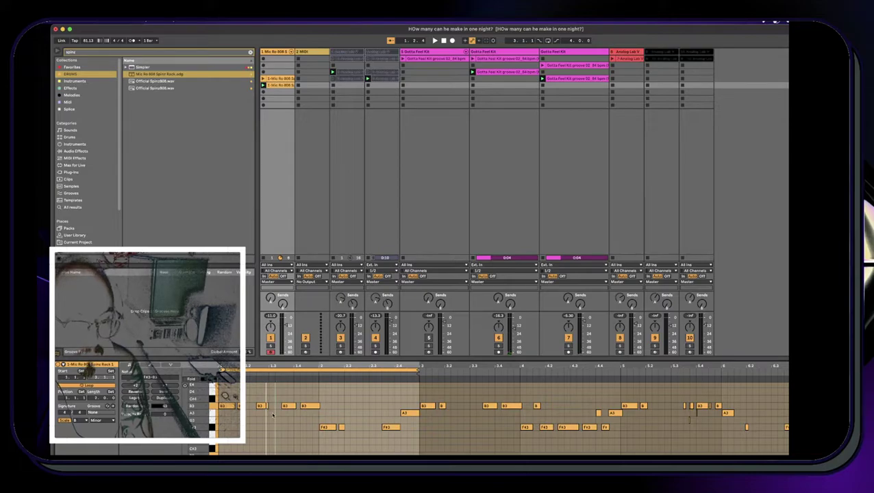
double_click(278, 413)
left_click_drag(280, 416, 271, 415)
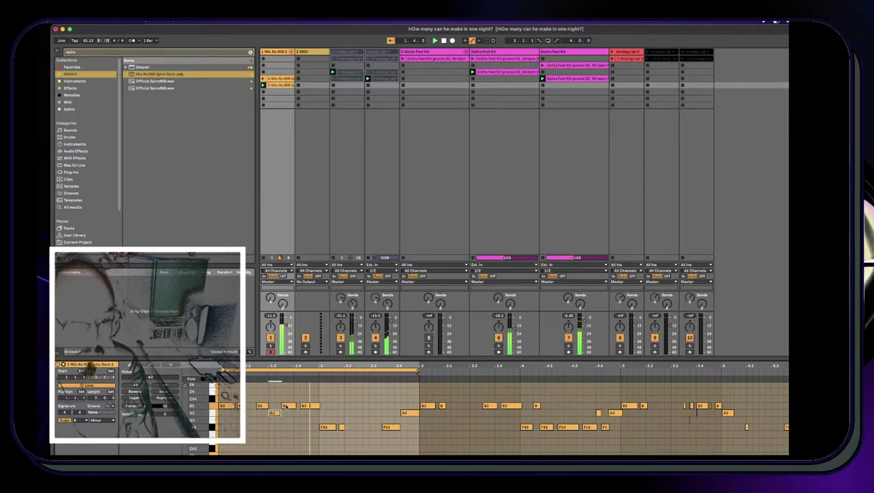
Lower the first bar's last B3 note to G3 and make the B3 before it start slightly later, ending just before the G3
left_click(309, 408)
key("Down")
key("Down")
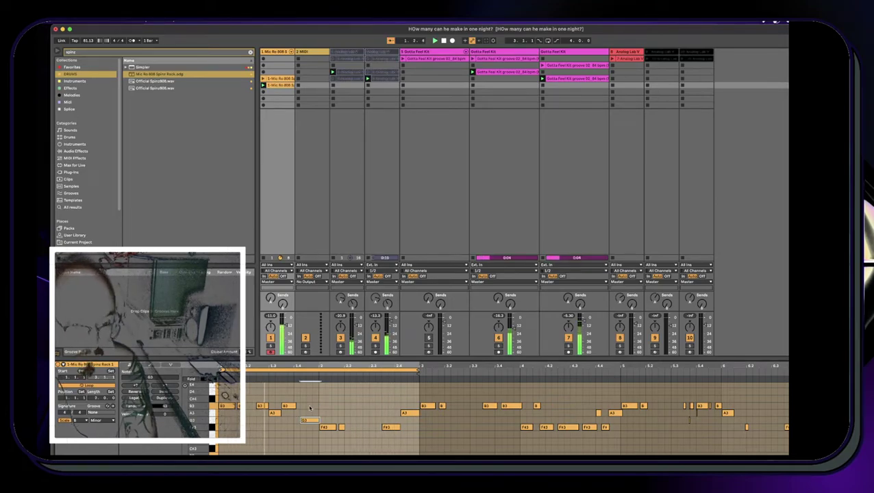
left_click_drag(297, 406, 302, 407)
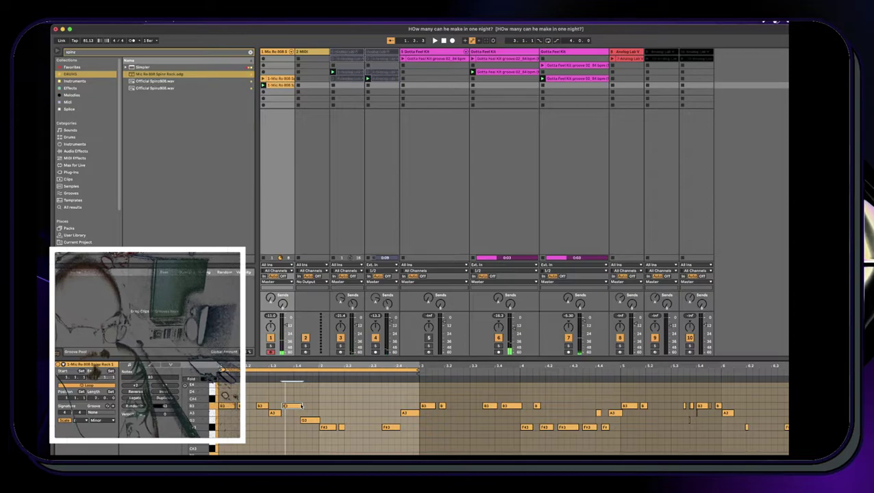
mouse_move(296, 406)
left_mouse_down()
mouse_move(286, 406)
mouse_move(299, 405)
left_mouse_up()
key("space")
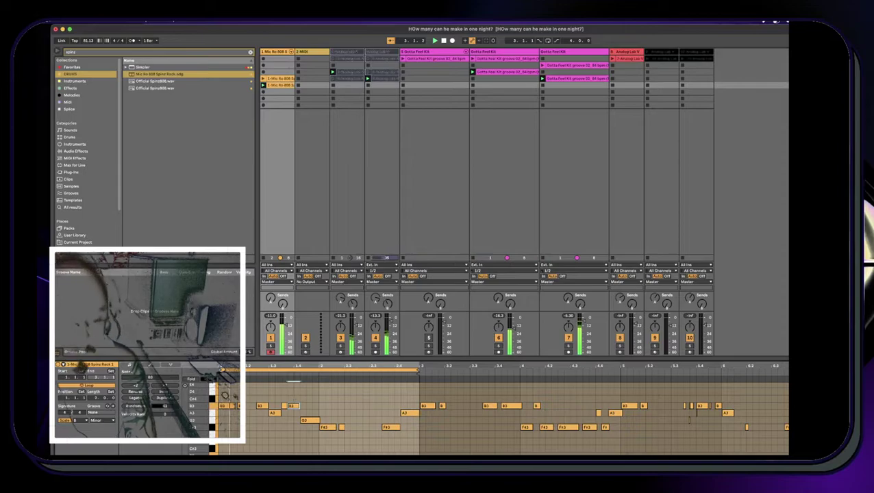
Duplicate the edited 808 clip into the sixth slot, move its two-bar loop to start at bar 3, and play it
left_click(276, 85)
key("super+d")
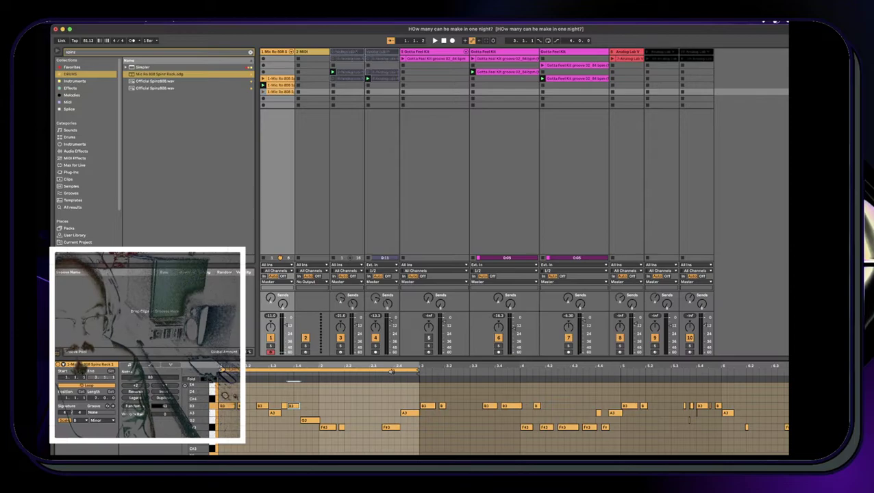
left_click_drag(392, 370, 593, 377)
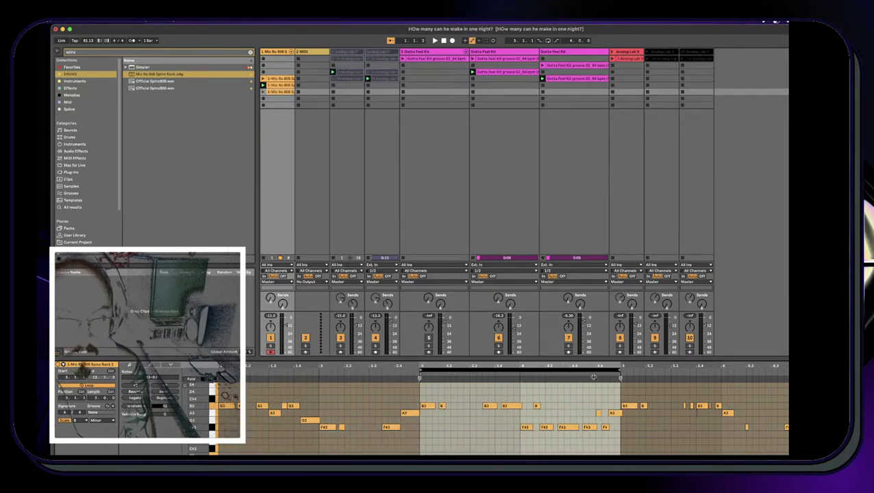
key("space")
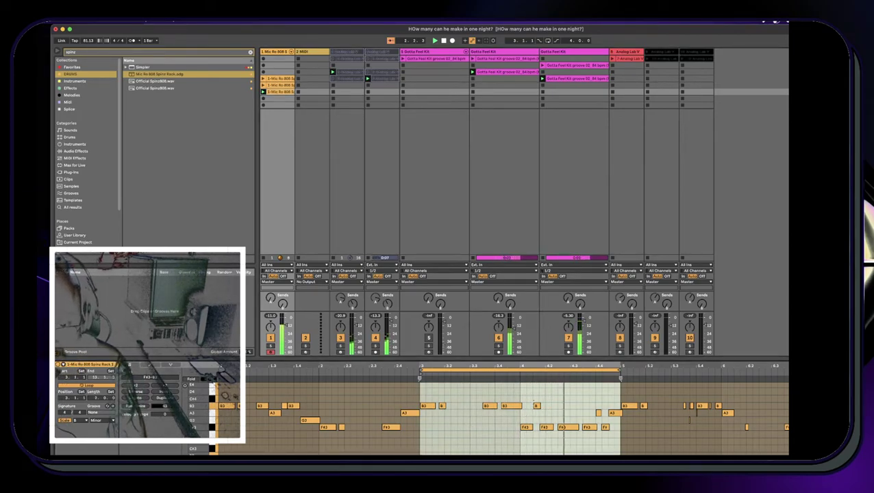
Move the short B3 note early in bar 4 down an octave and clear the browser search
double_click(536, 407)
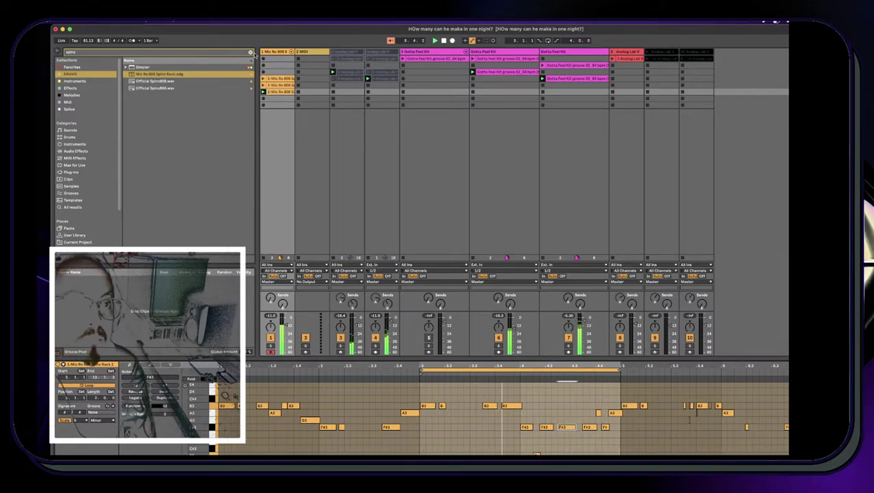
left_click(250, 52)
Show the 808 track's devices and look at the empty Arrangement View before returning to the Session View
left_click(265, 52)
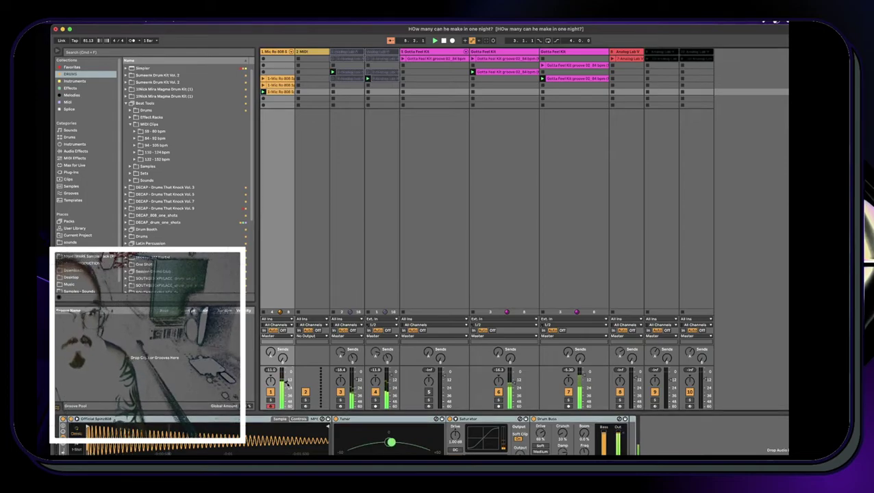
key("Tab")
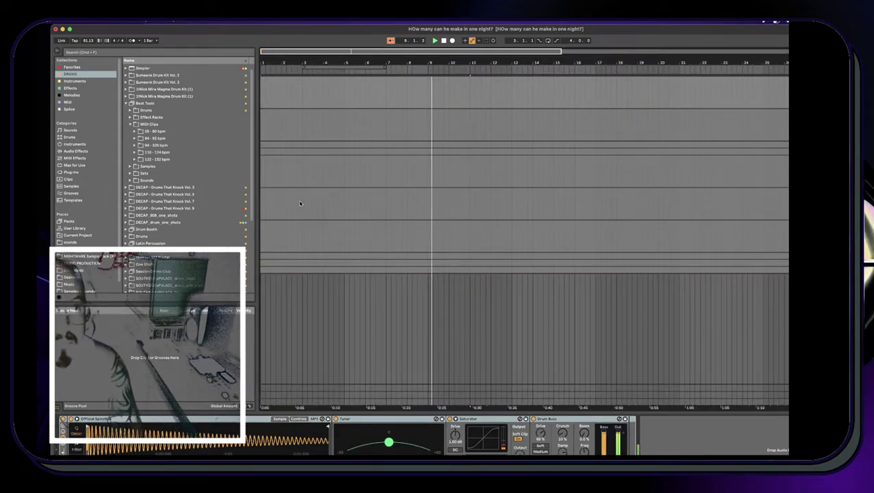
key("Tab")
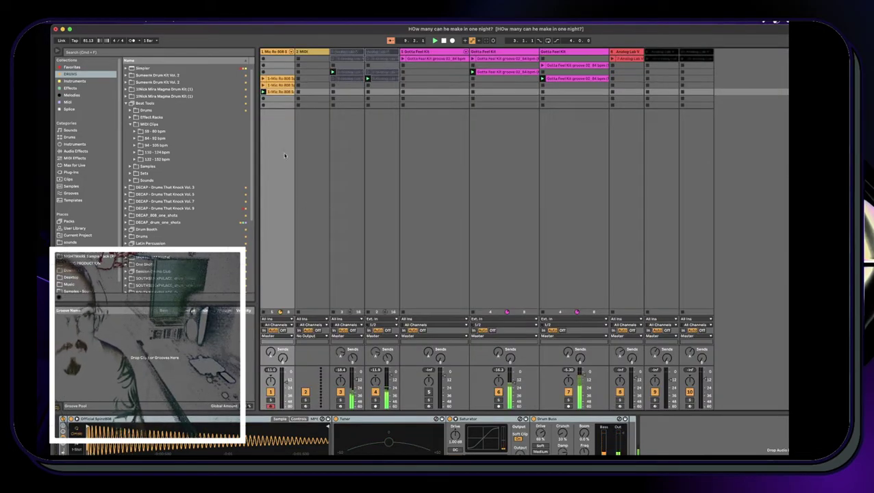
Delete the 808 clip in the fourth slot and capture the played 808 notes as a clip in the first slot
left_click(280, 80)
key("Delete")
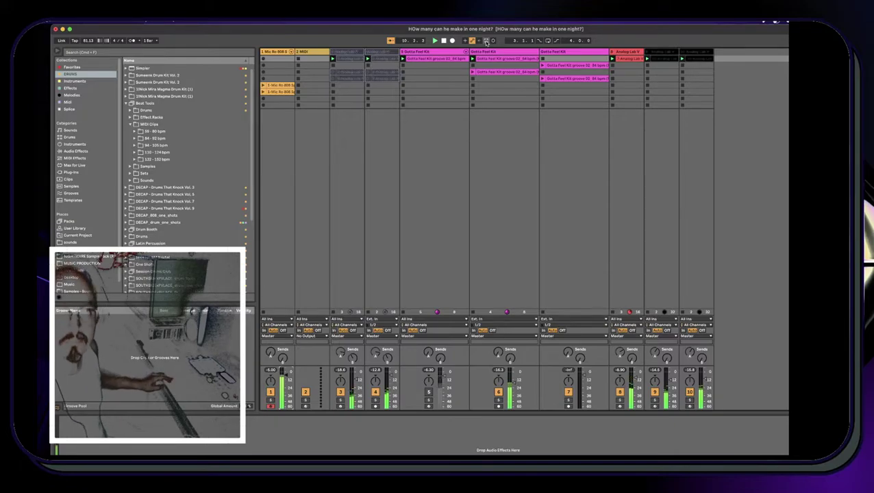
double_click(276, 60)
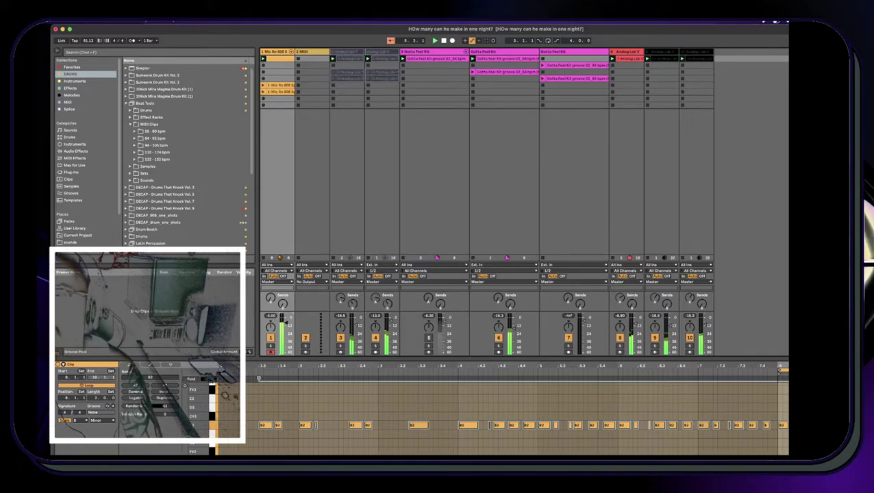
Launch the second scene and copy the captured 808 clip into the third slot
left_click(785, 66)
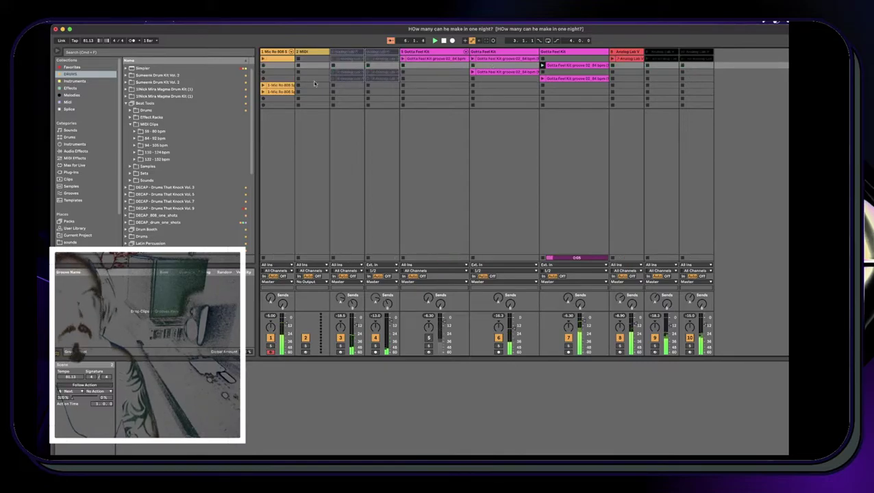
double_click(278, 60)
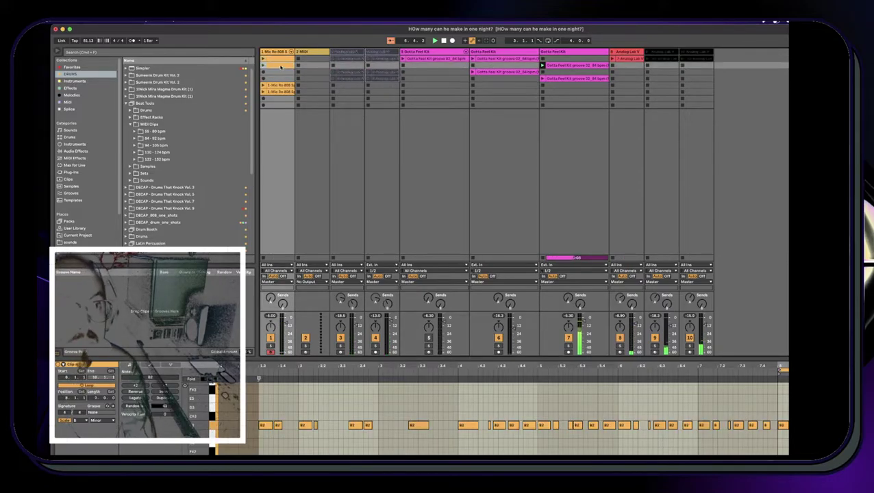
left_click(270, 74)
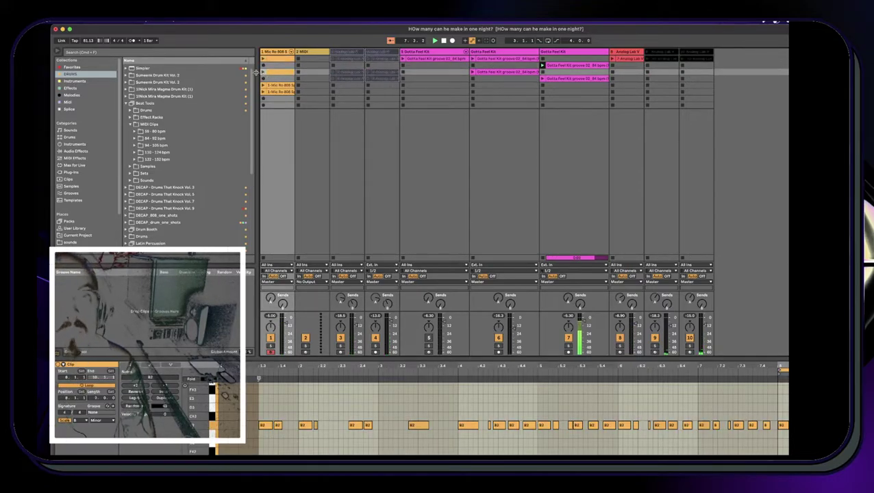
Launch the third-row clips of the 808 track and the two melody tracks, 3 and 4
left_click(262, 73)
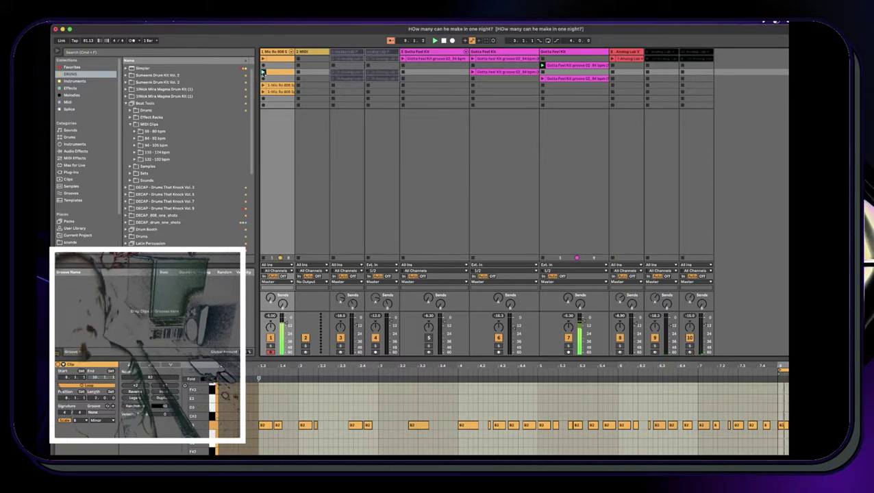
left_click(368, 74)
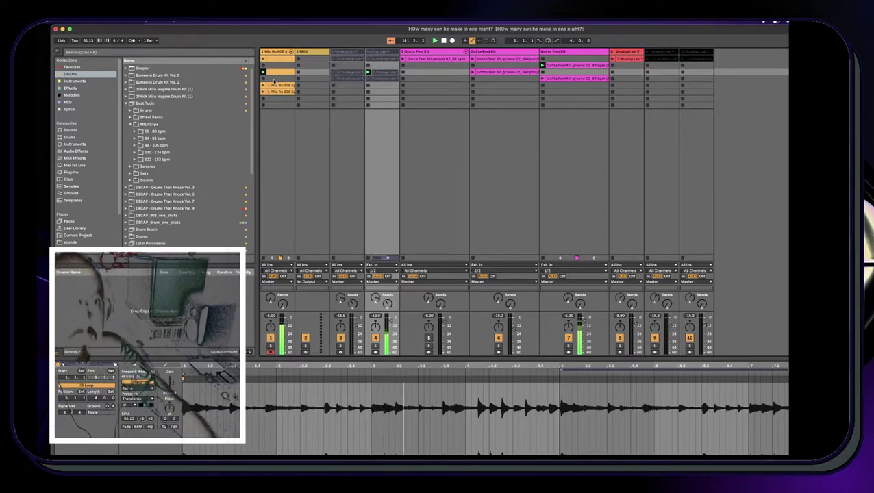
left_click(333, 73)
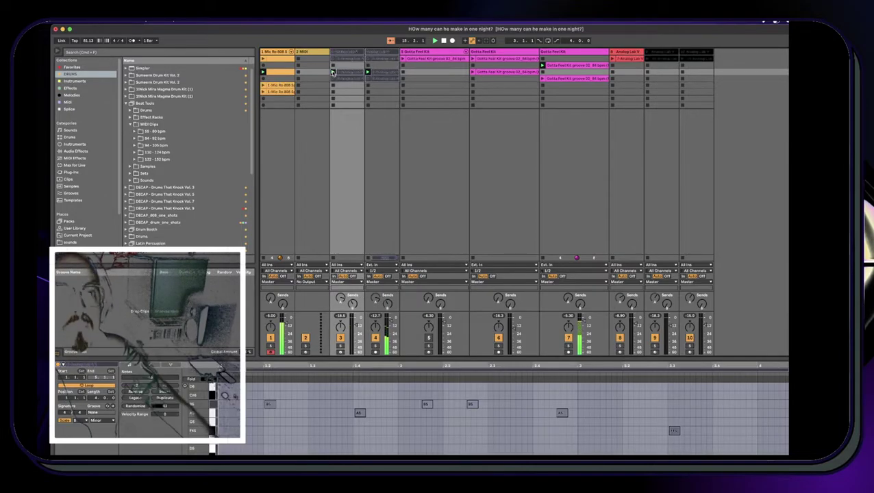
Make the third-slot 808 clip's notes legato and extend its loop to four bars from bar 8
left_click(285, 74)
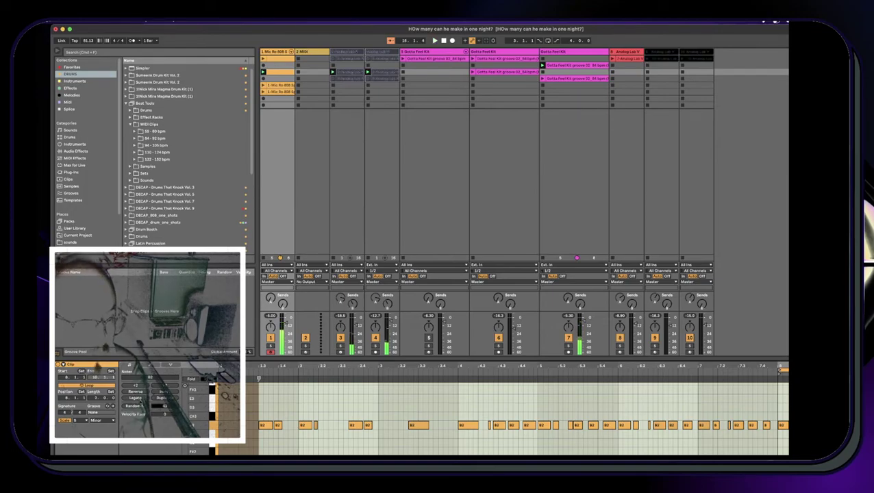
left_click(140, 399)
key("space")
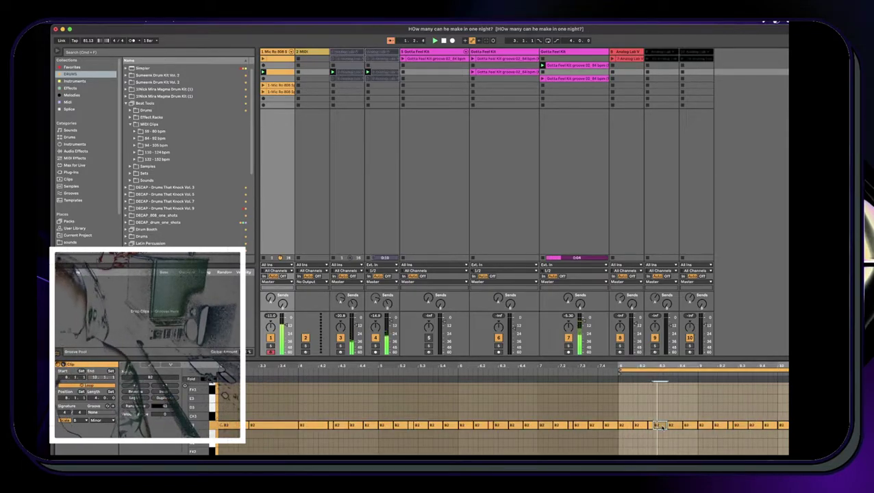
Raise the note just before bar 9 to C#3 and the note at the start of bar 9 to F#3
scroll(652, 428, "up", 2)
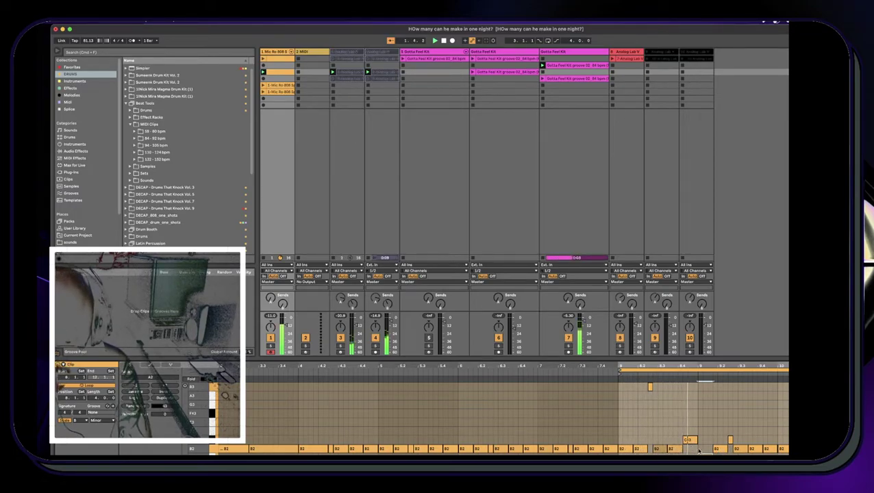
key("Down")
key("Down")
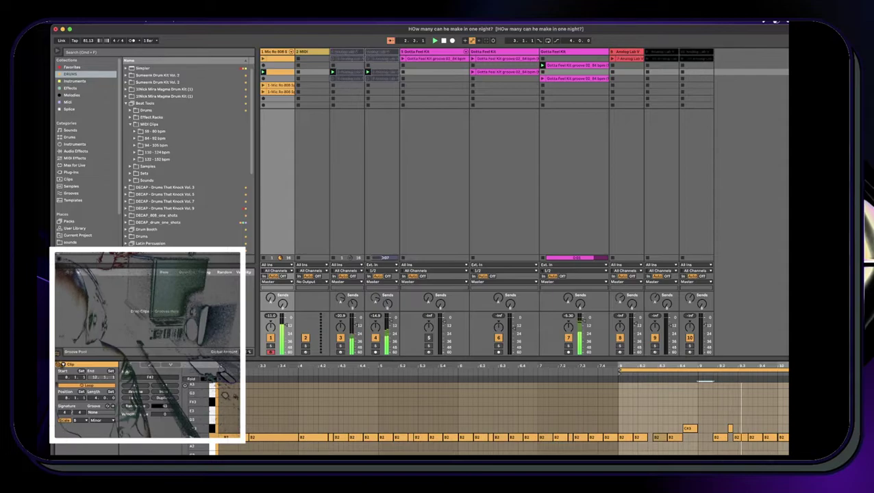
key("shift+Up")
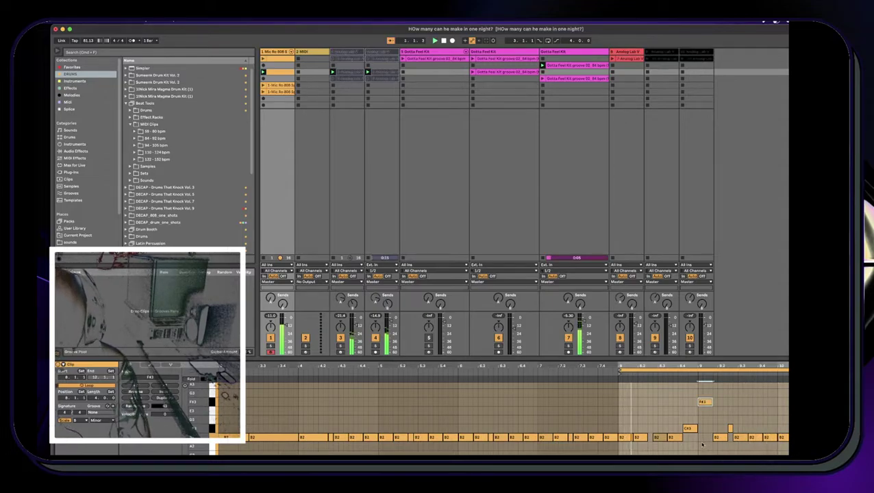
Raise the second B2 note of bar 9 to F#3
left_click(717, 438)
key("shift+Up")
key("shift+Up")
key("Down")
key("Down")
key("Down")
key("Down")
key("Down")
key("Down")
key("Down")
key("Down")
key("Down")
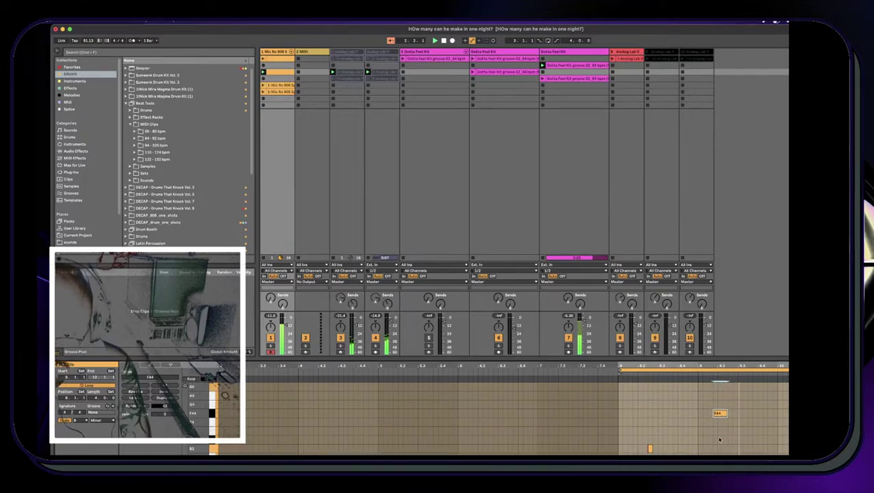
key("Down")
key("Down")
key("Down")
key("Up")
key("Up")
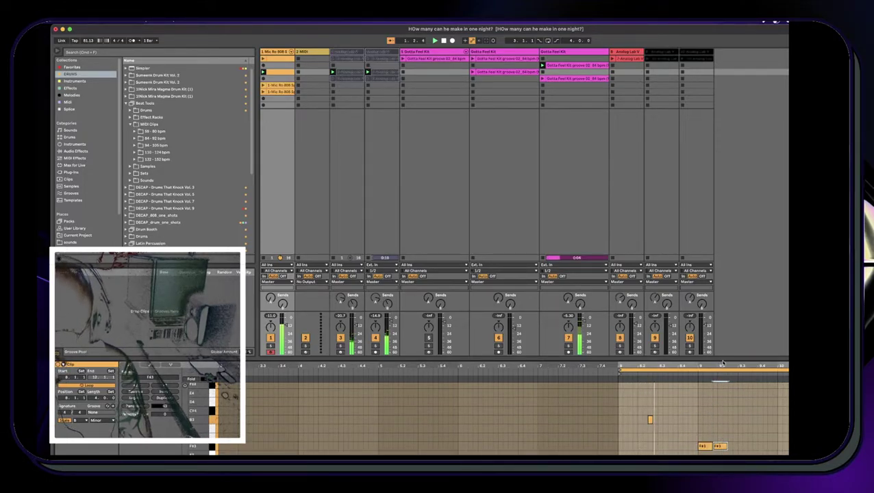
Enlarge the note editor and raise the B2 note near beat 3 of bar 9 to F#3
left_click_drag(723, 351, 723, 288)
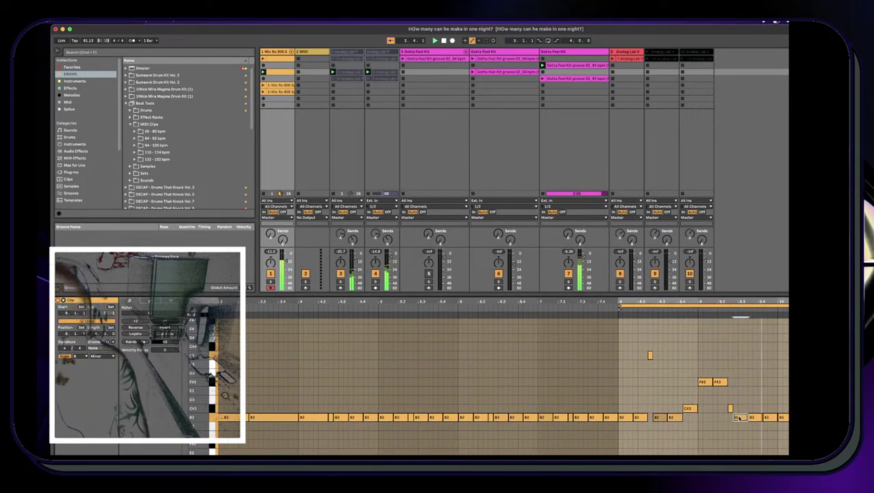
key("Down")
key("Down")
key("Down")
Raise the last two B2 notes of bar 9 to F#3
left_click_drag(740, 419, 772, 423)
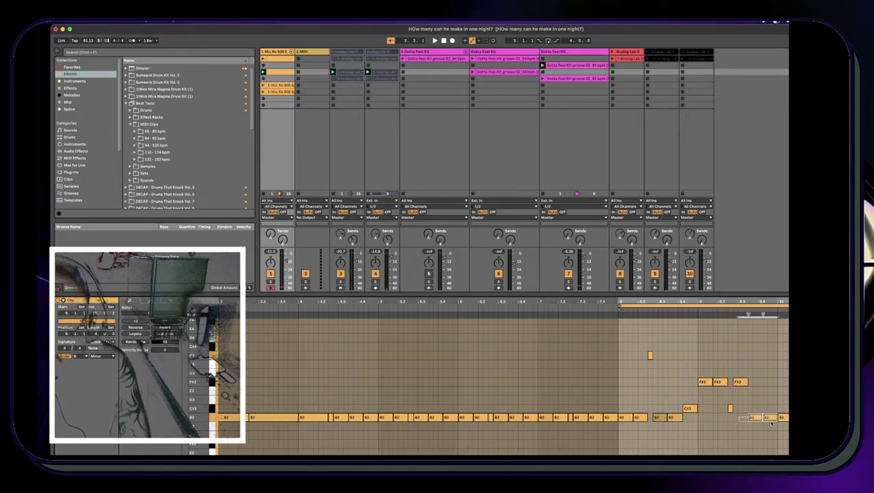
key("shift+Up")
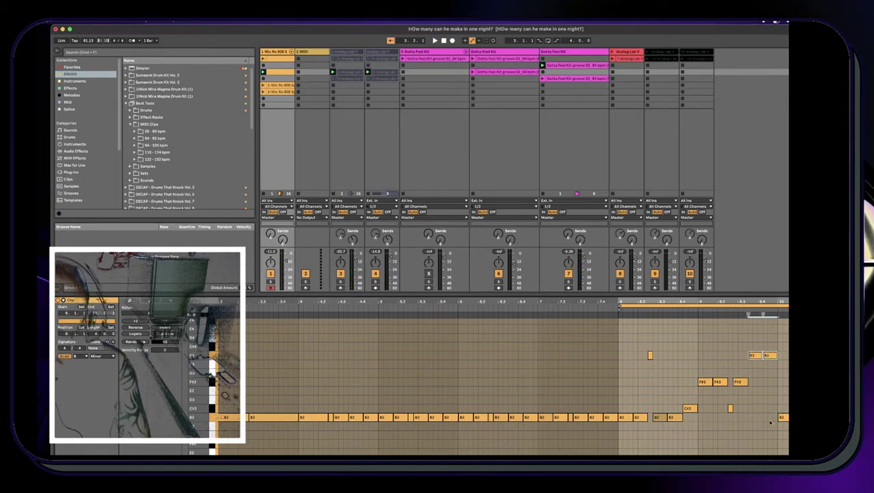
left_click(767, 357)
key("Down")
key("Down")
key("Down")
key("Down")
key("Down")
left_click(756, 356)
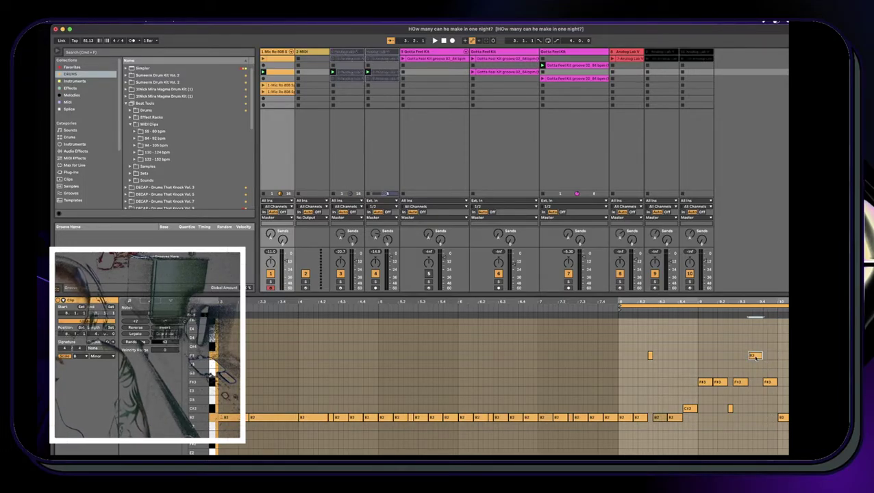
key("Down")
key("Down")
key("Down")
key("Down")
key("Down")
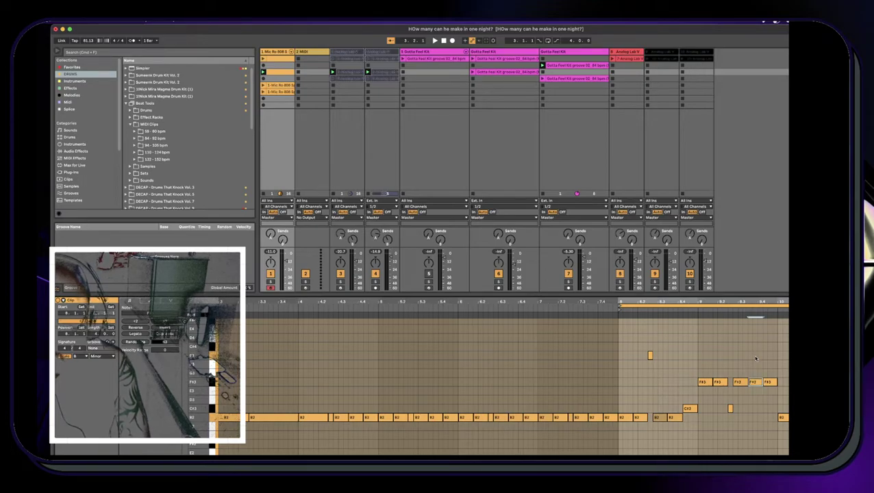
Lower the last note of bar 9 to D3 and play the edited 808 clip
left_click(768, 382)
key("Down")
key("Down")
key("Down")
key("Down")
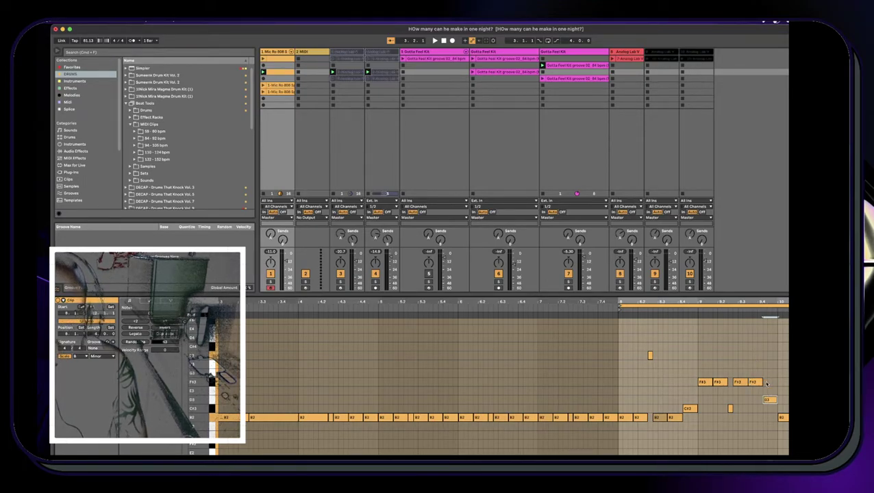
key("space")
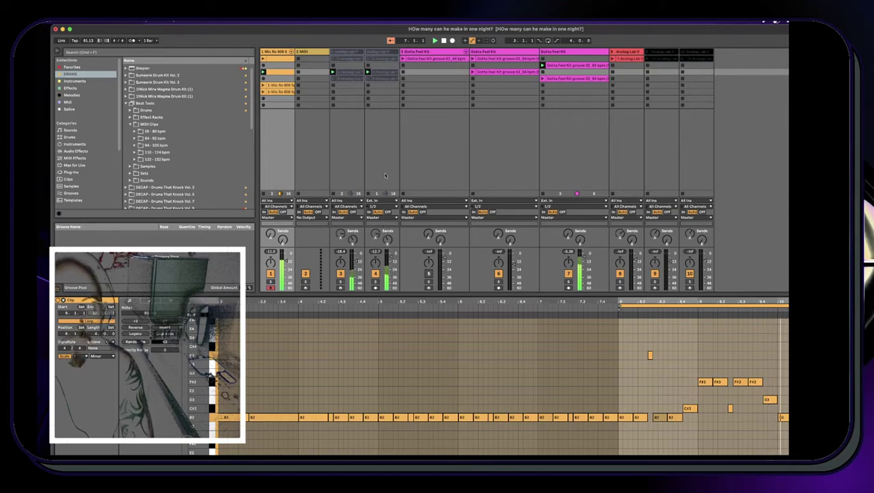
Move the 808 clip from the first slot to the seventh, and audition the first scene without it
left_click(279, 60)
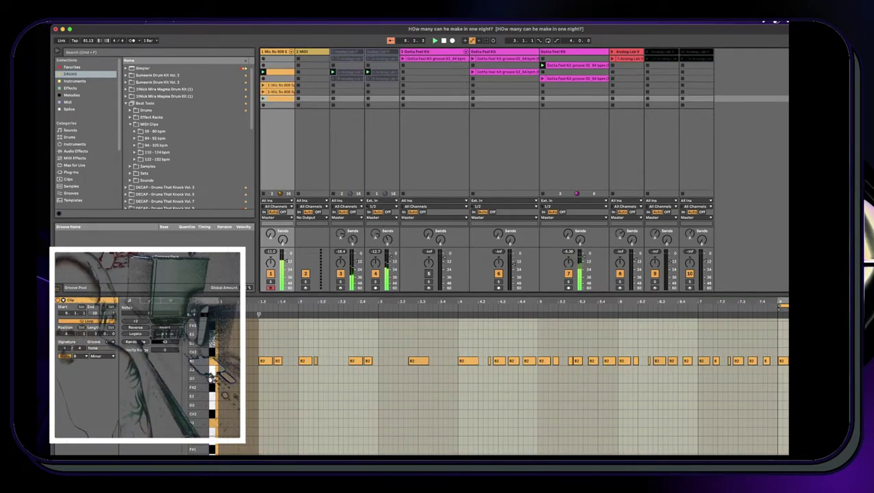
left_click(785, 59)
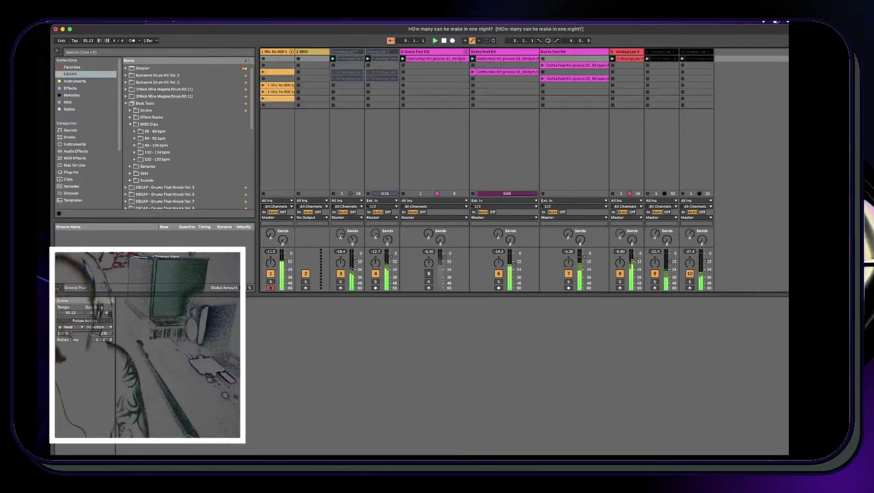
left_click_drag(554, 295, 554, 362)
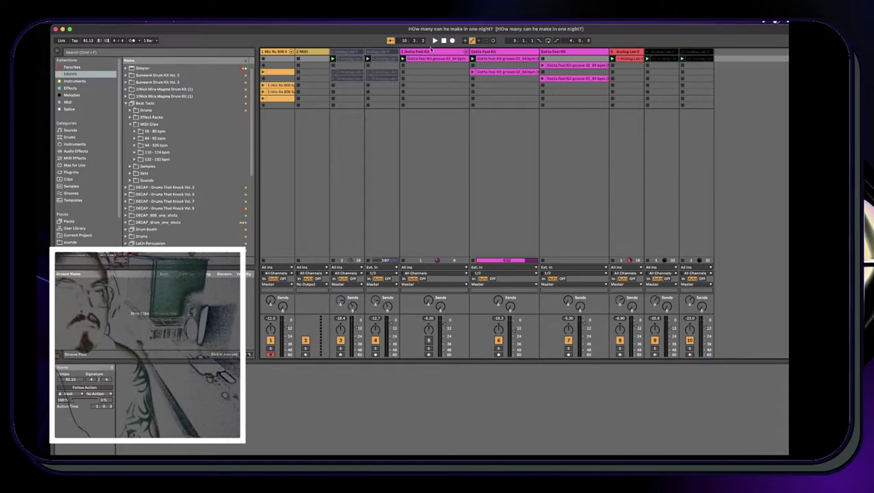
left_click(444, 42)
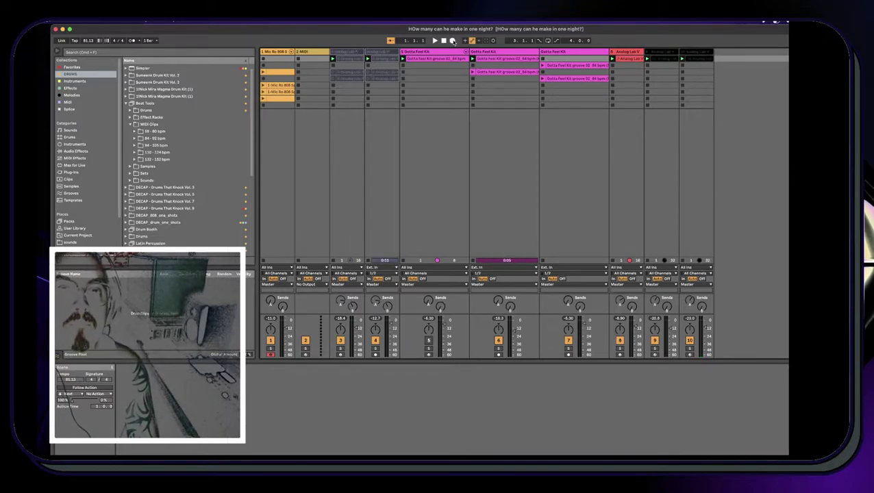
Record live over the first scene, adding the fifth-slot 808 clip and track 4's fourth-slot clip
left_click(264, 85)
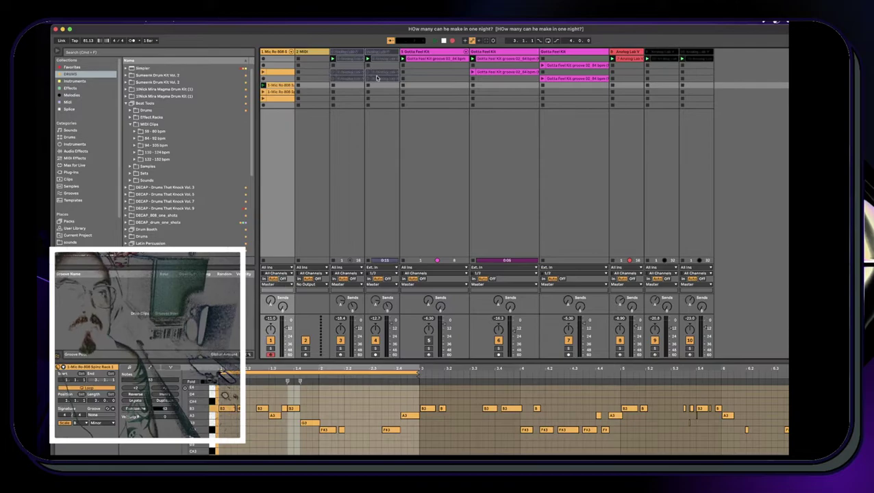
left_click(368, 79)
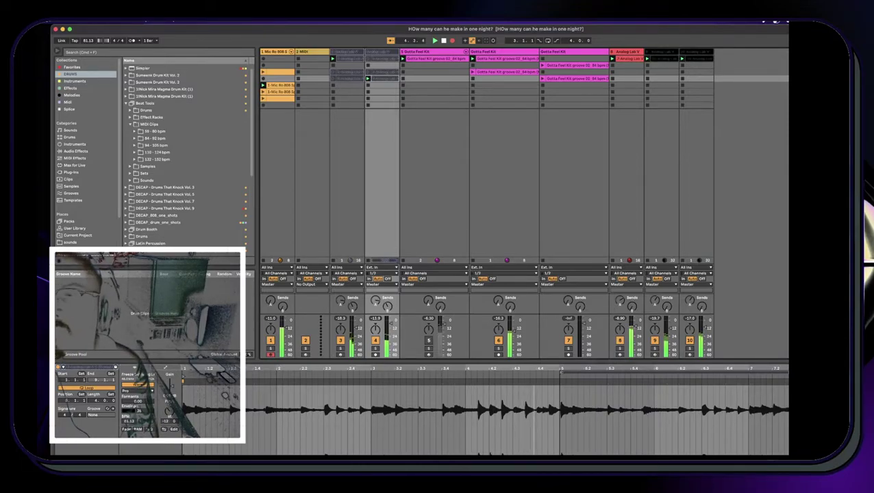
Launch the third scene, then layer in the first-slot clips of tracks 4, 9, 6 and 8 and track 7's second-slot drum clip
left_click(785, 72)
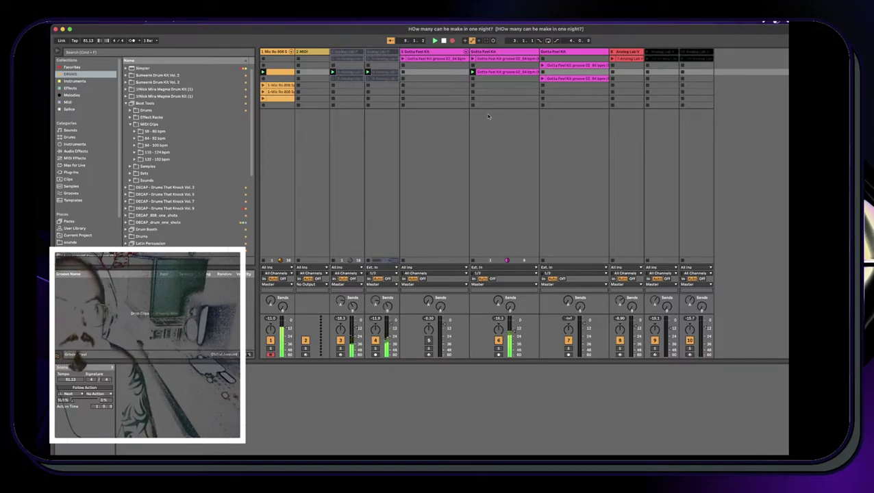
left_click(368, 60)
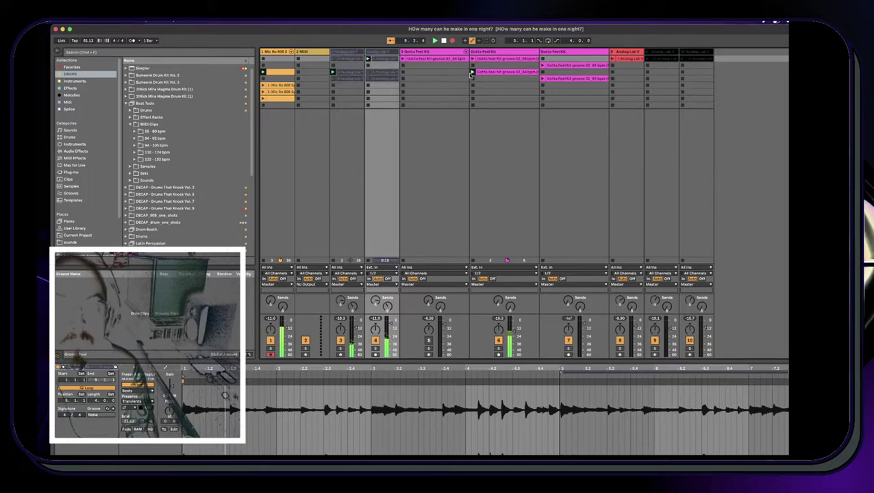
left_click(669, 61)
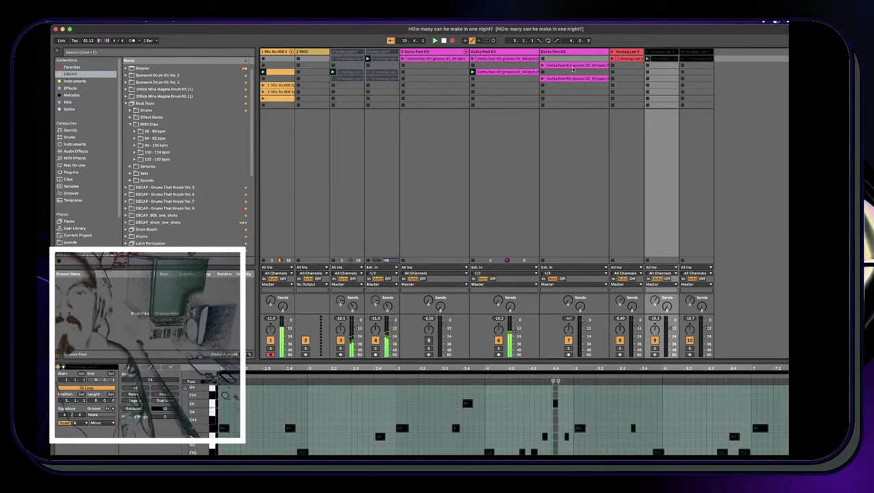
left_click(543, 66)
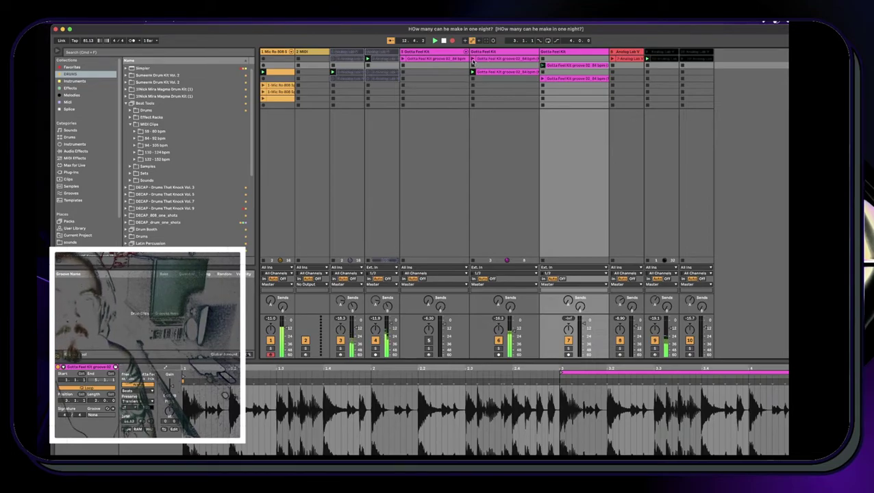
left_click(473, 61)
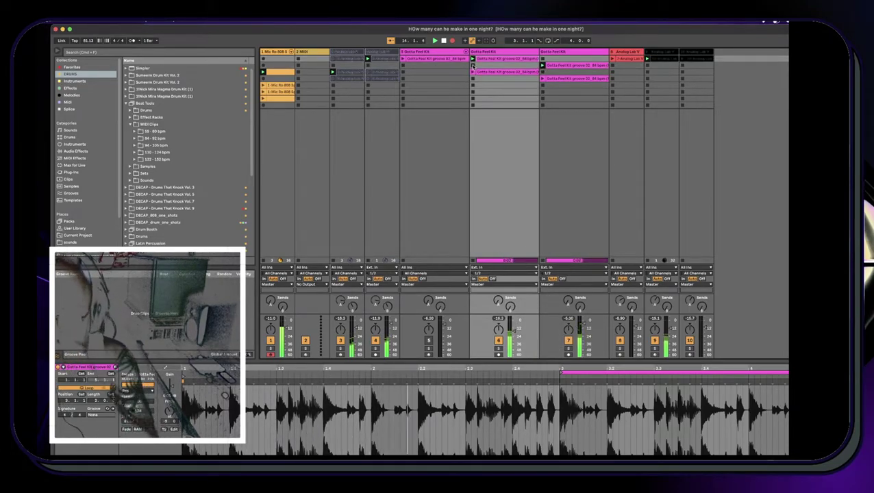
left_click(612, 61)
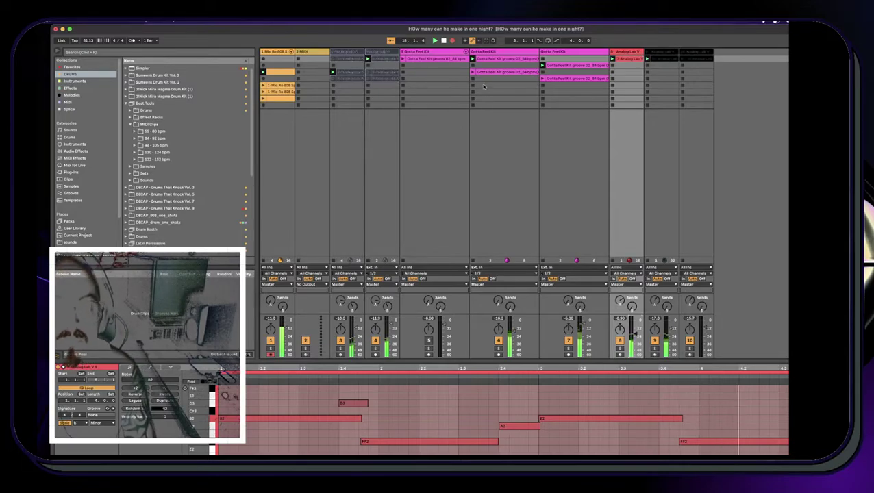
Launch the fifth scene to isolate the 808, then bring in track 6's third-slot drum clip and track 4's fourth-slot clip
left_click(786, 86)
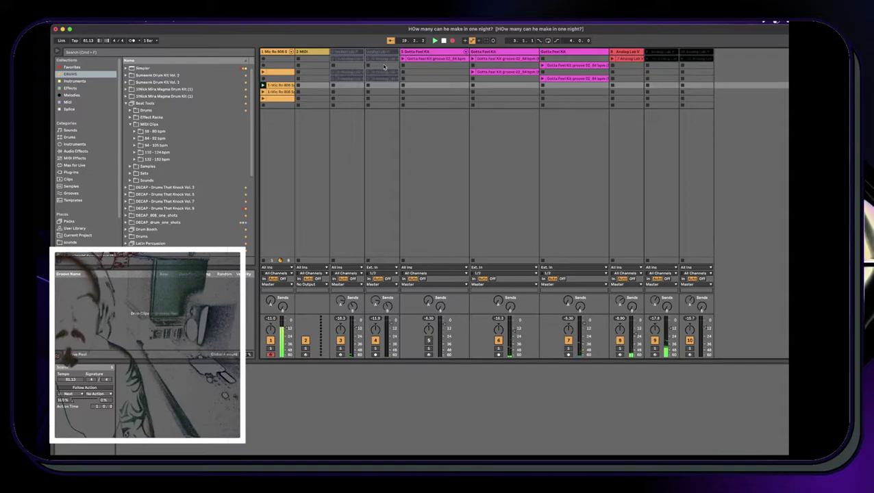
left_click(473, 72)
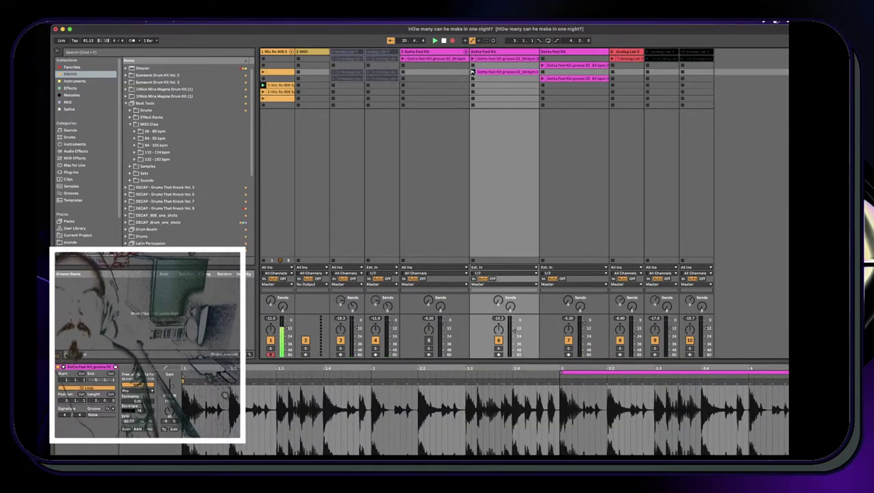
left_click(472, 72)
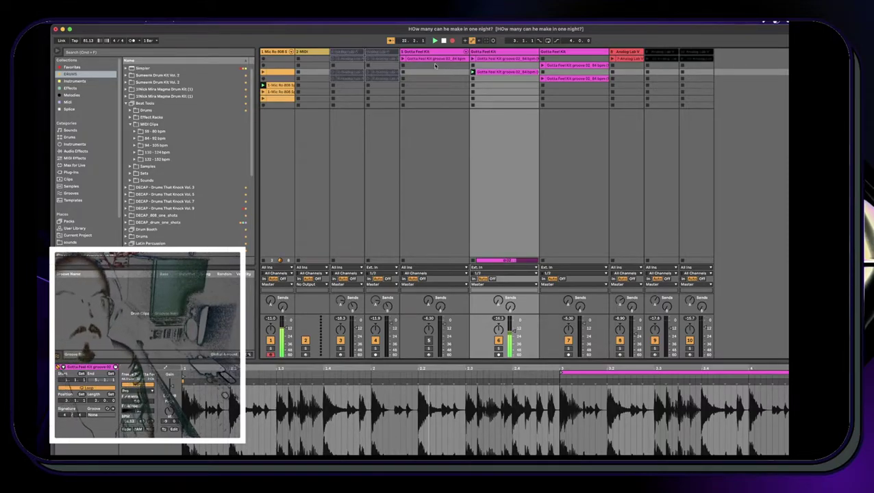
left_click(367, 79)
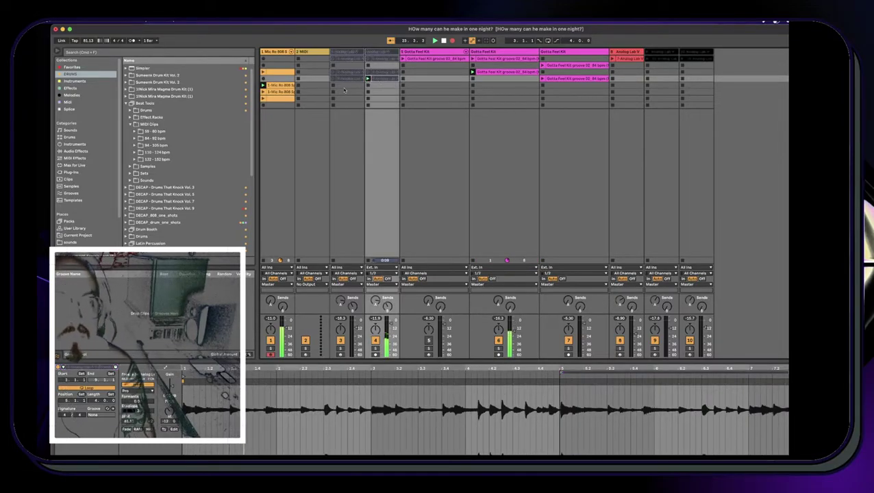
Copy the fifth-slot 808 clip to the fourth slot, play the copy and apply Legato to all its notes
left_click(285, 86)
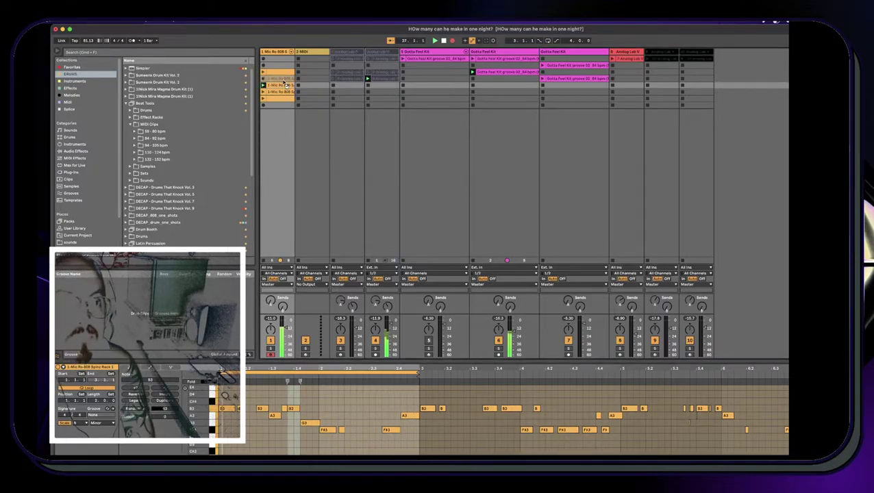
left_click(279, 79)
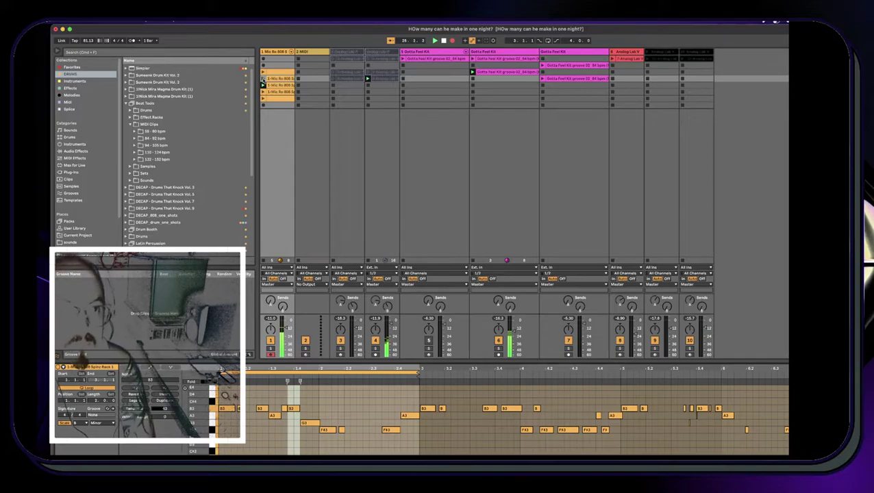
left_click(263, 80)
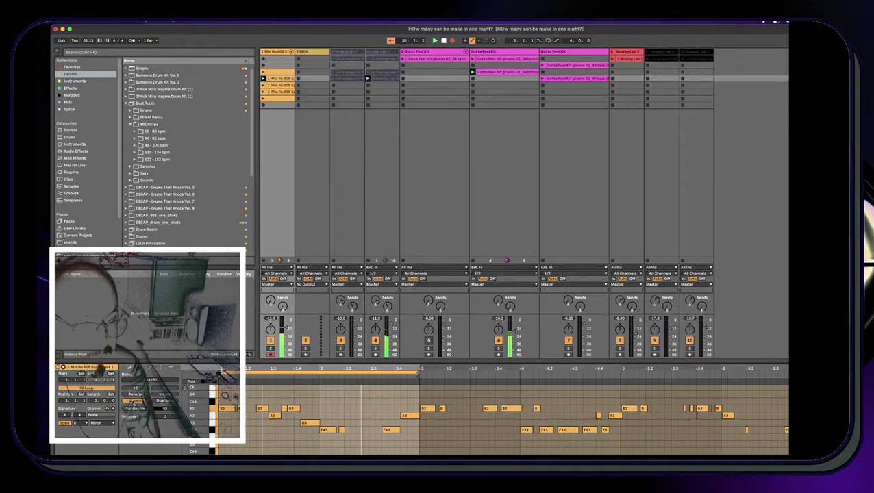
key("super+l")
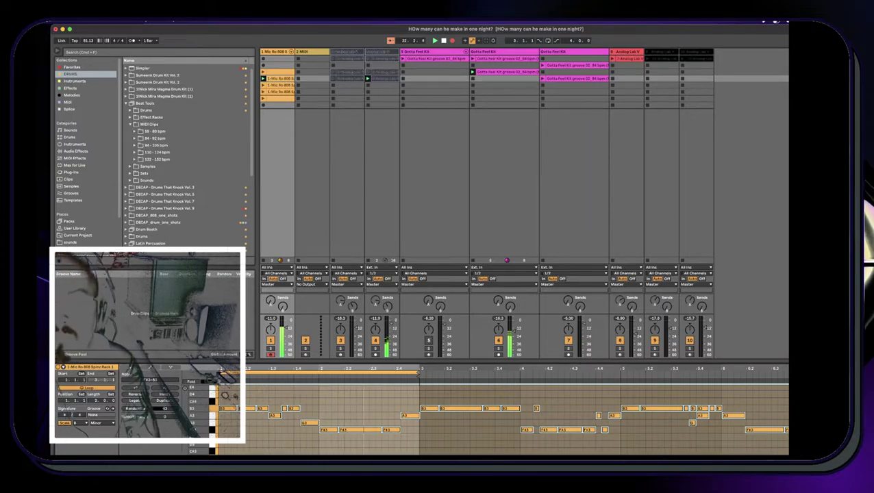
Launch the first scene and alternate the 808 between its fifth- and sixth-slot clips, returning to the fifth
left_click(785, 59)
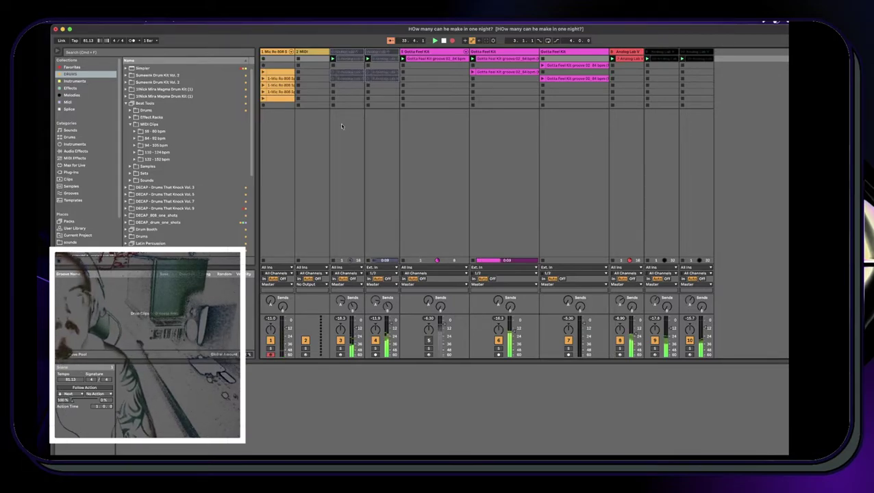
left_click(262, 86)
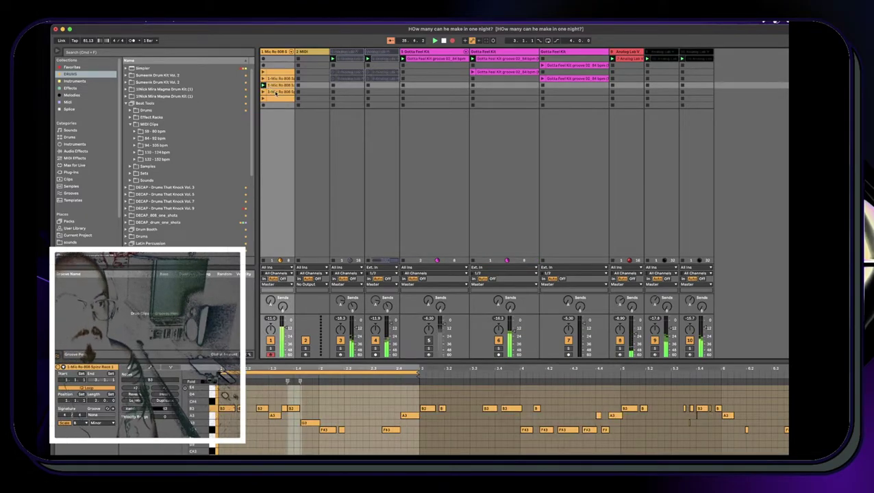
left_click(271, 93)
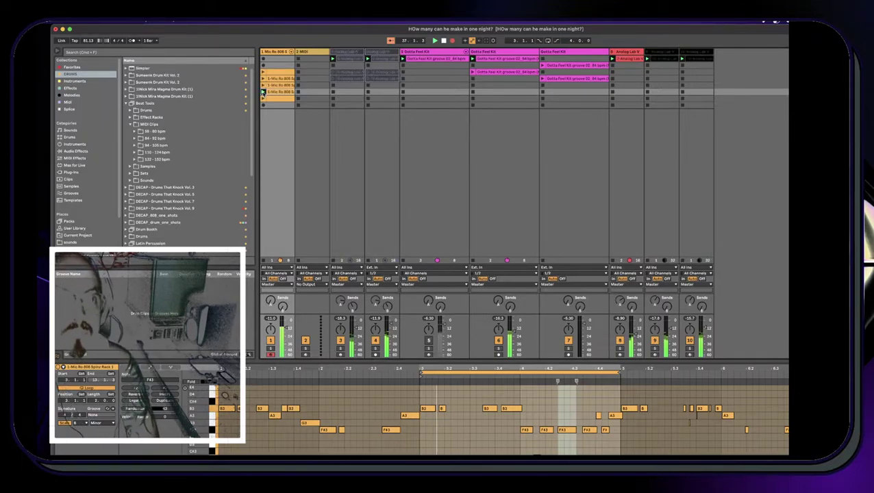
left_click(277, 101)
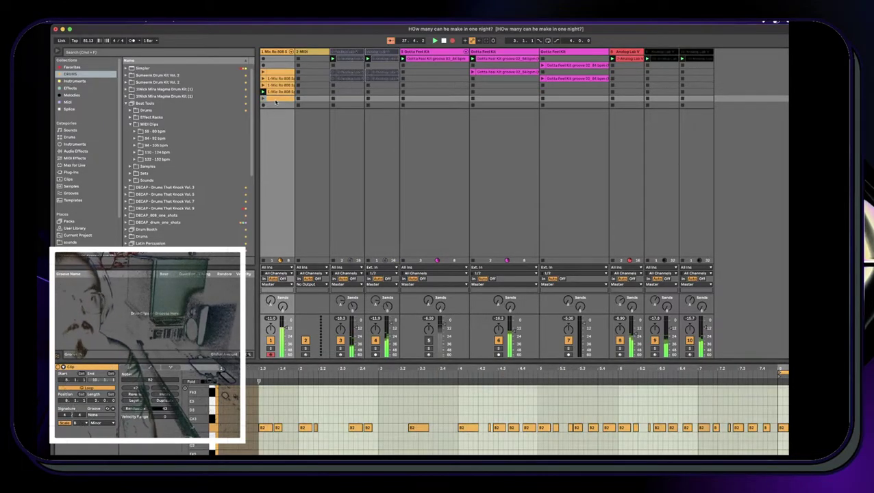
left_click(273, 84)
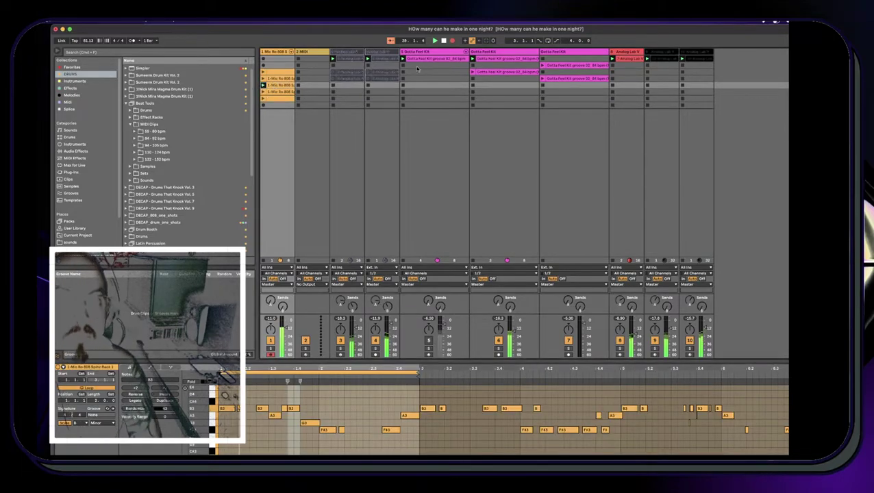
Stop track 5 and switch to track 3's fourth-slot, track 6's third-slot and track 7's second-slot clips
left_click(346, 79)
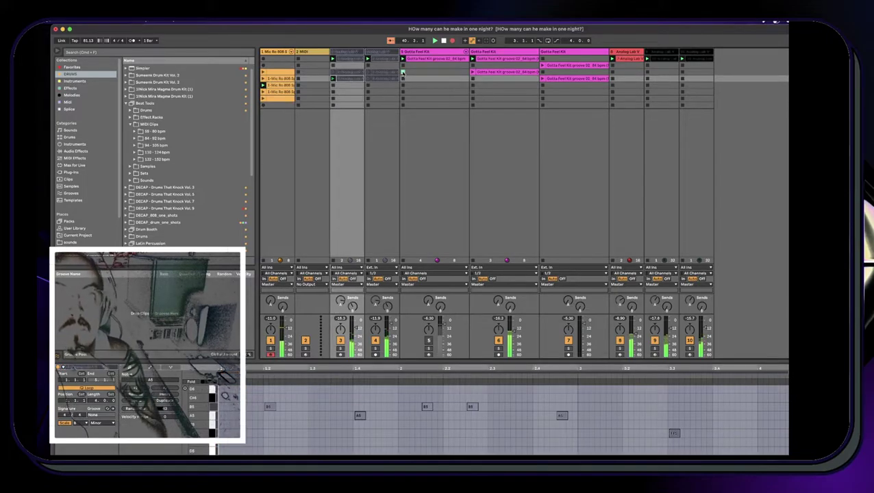
left_click(473, 72)
left_click(542, 80)
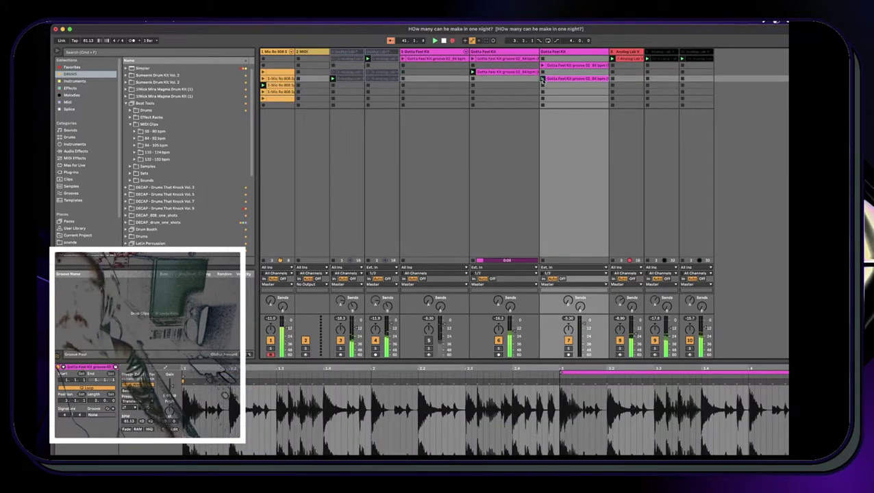
left_click(543, 66)
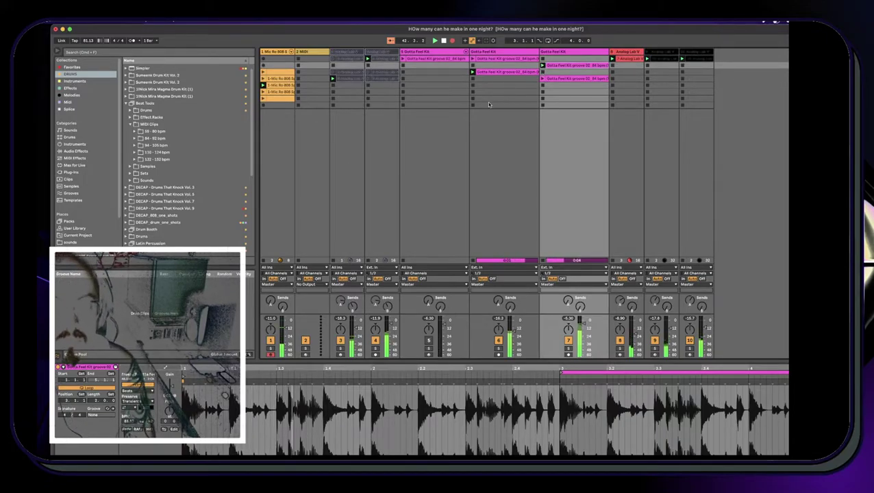
left_click(333, 92)
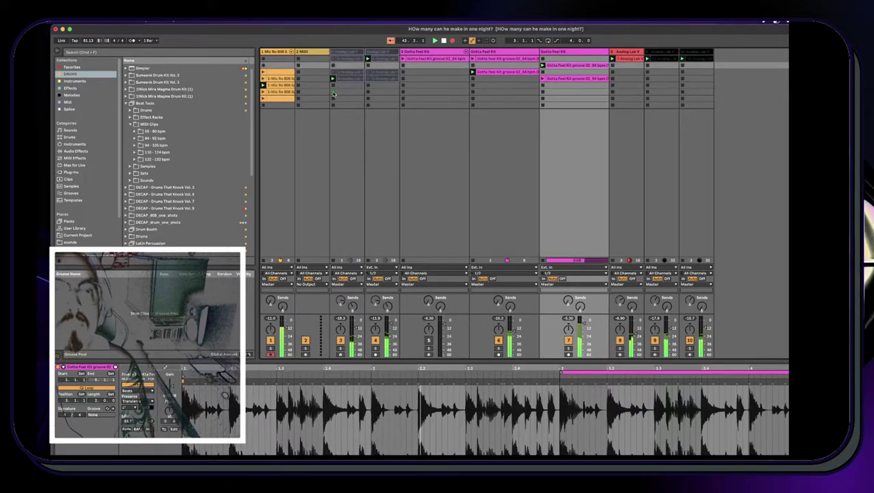
left_click(333, 79)
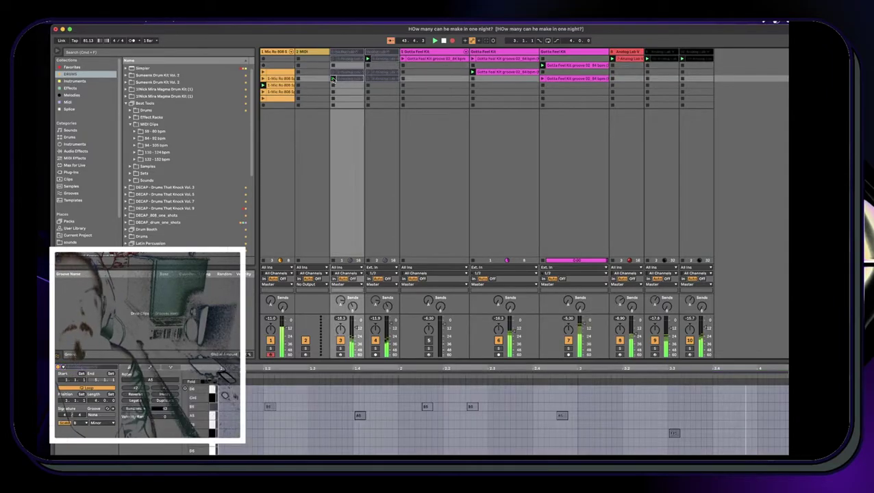
Switch track 4 to its third-slot clip and stop the melody clips on tracks 8, 9 and 10
left_click(367, 73)
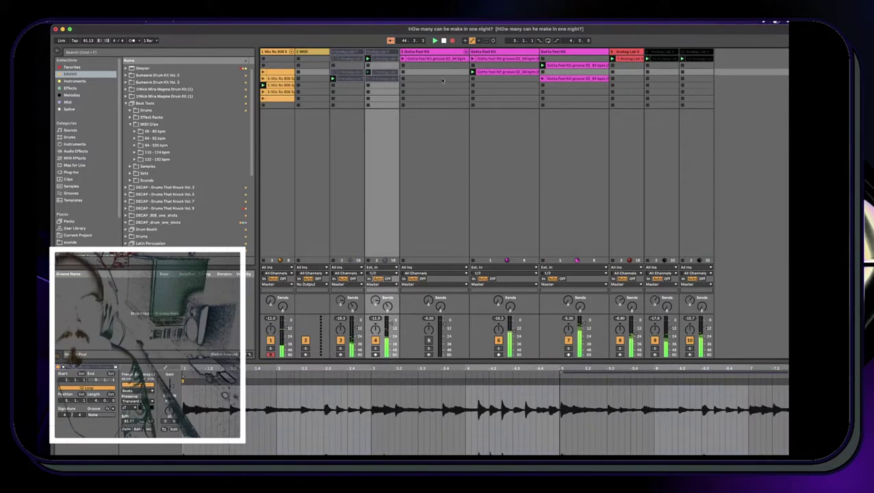
left_click(532, 73)
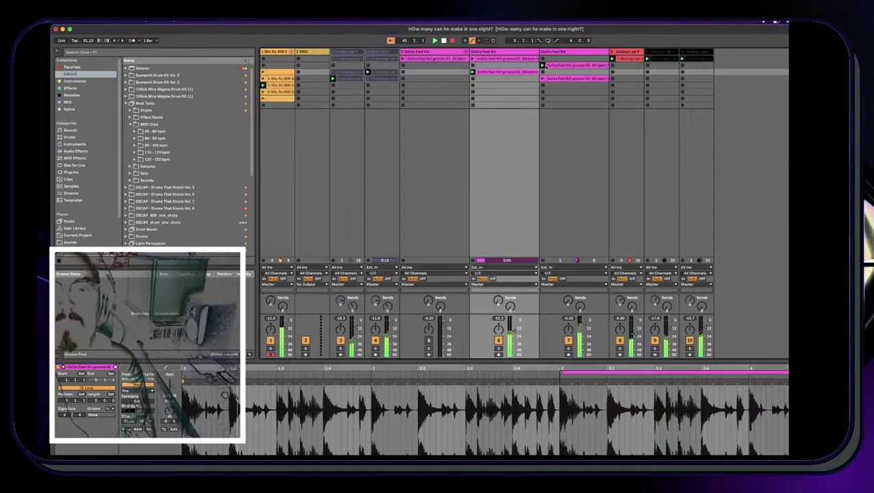
left_click(548, 66)
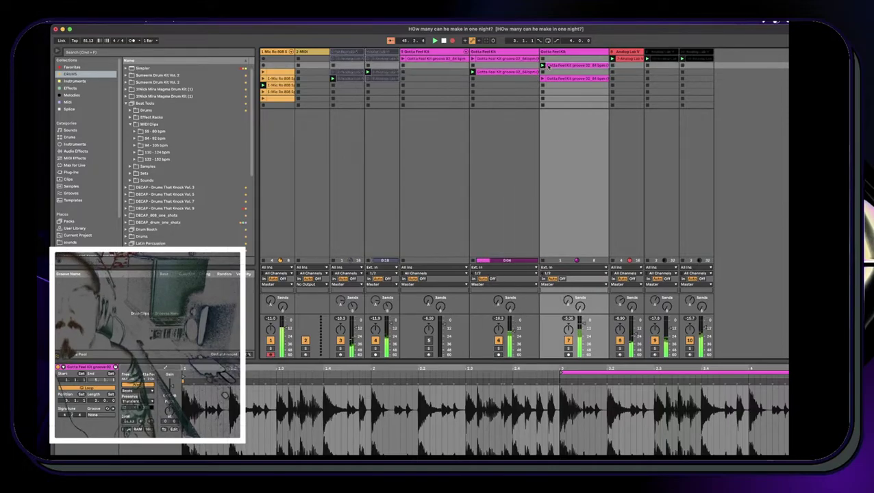
left_click(616, 65)
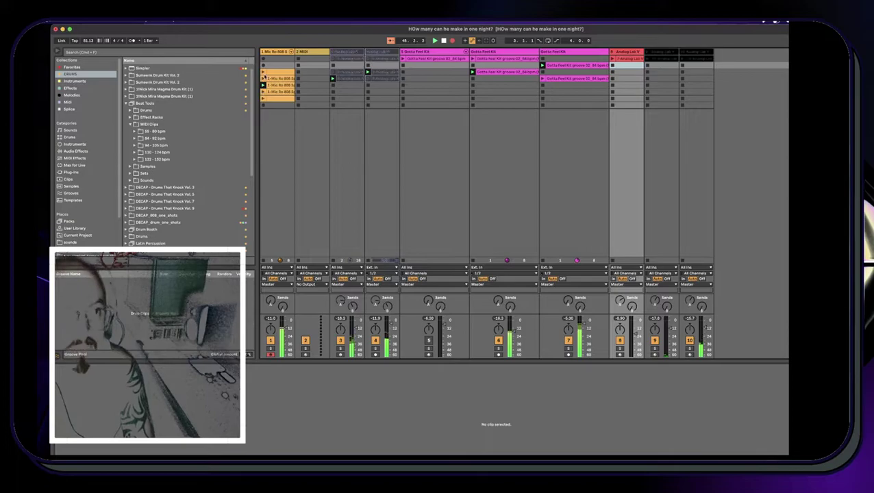
Switch the 808 and track 3 to their third-slot clips and track 7 to its fourth, and stop tracks 4 and 6
left_click(263, 72)
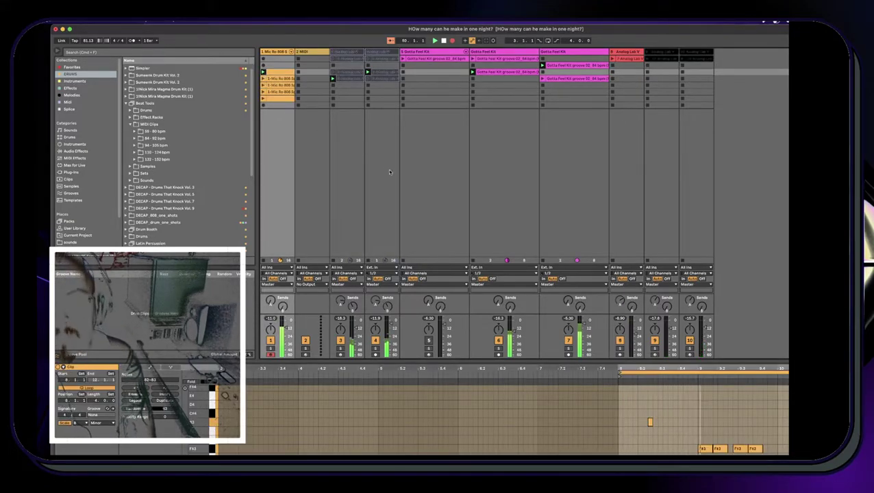
left_click(346, 79)
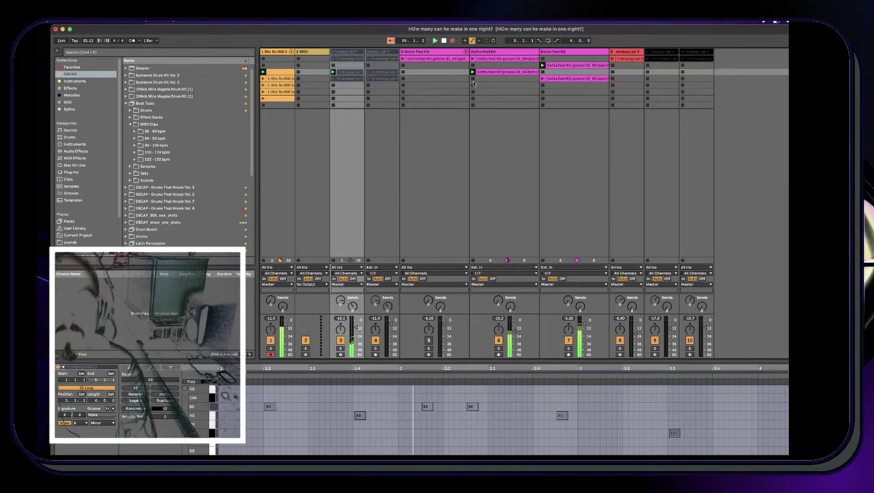
left_click(544, 79)
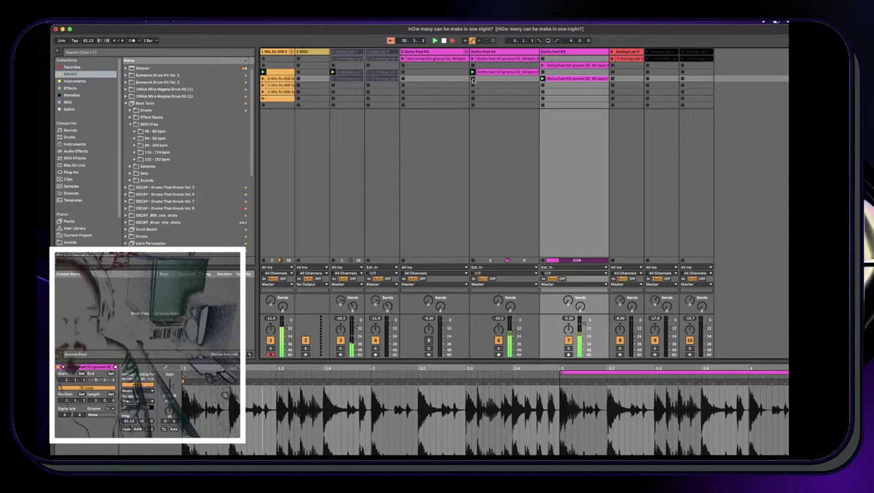
left_click(474, 80)
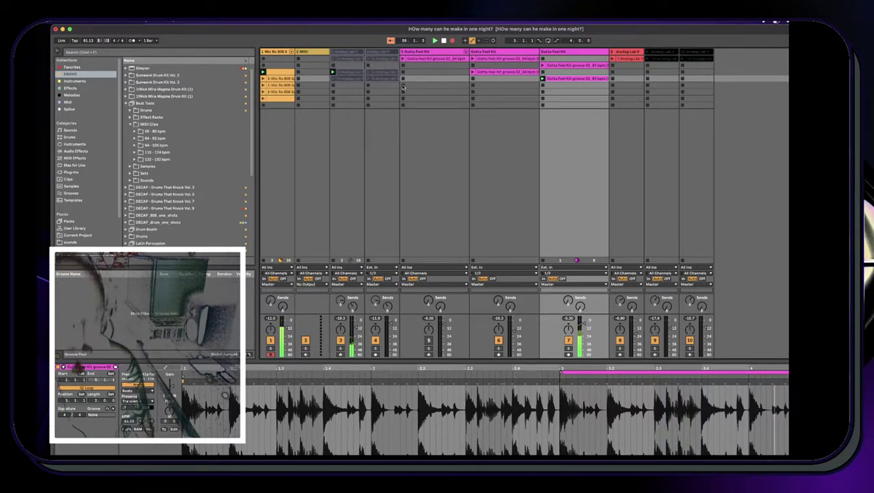
Switch to the Arrangement view and bring the recorded take into view from bar 1
key("Tab")
left_click_drag(505, 59, 366, 63)
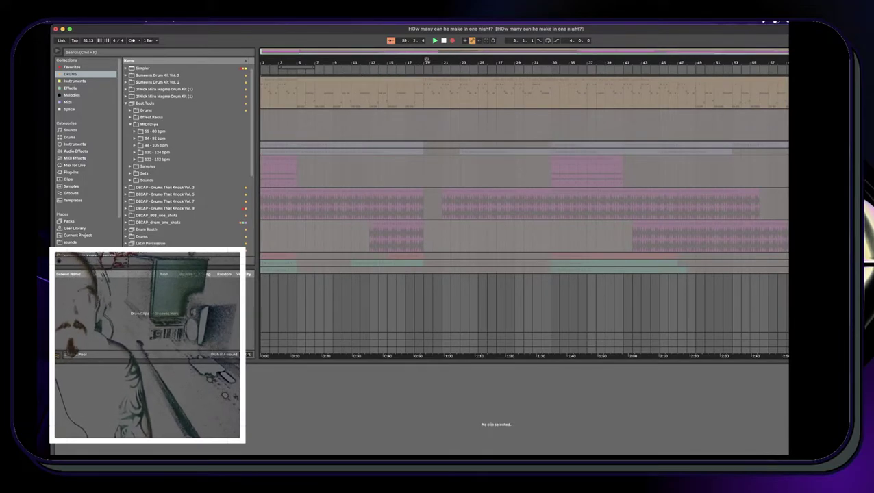
Return to the Session view and launch track 4's fourth-slot clip and the 808's third-slot clip into the recording
key("Tab")
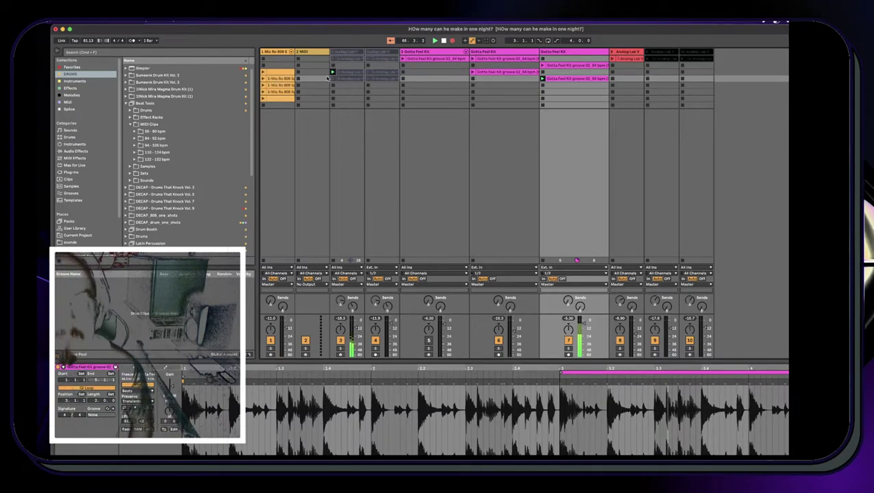
left_click(369, 79)
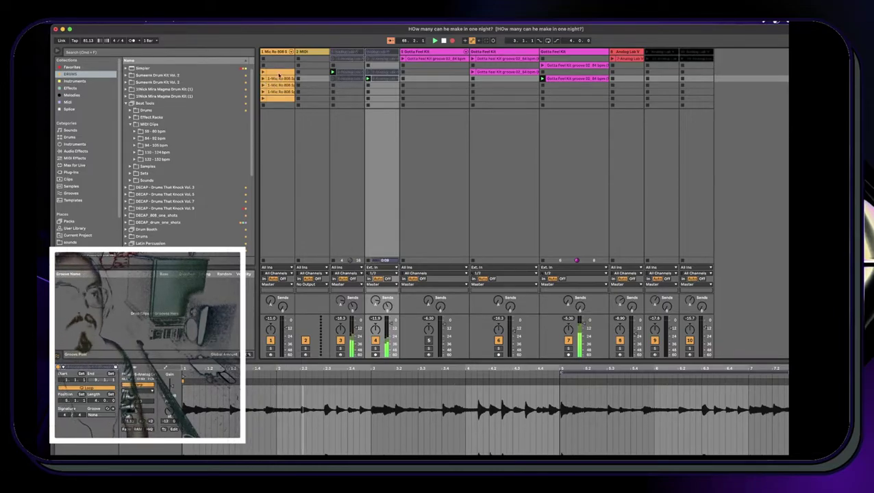
left_click(281, 73)
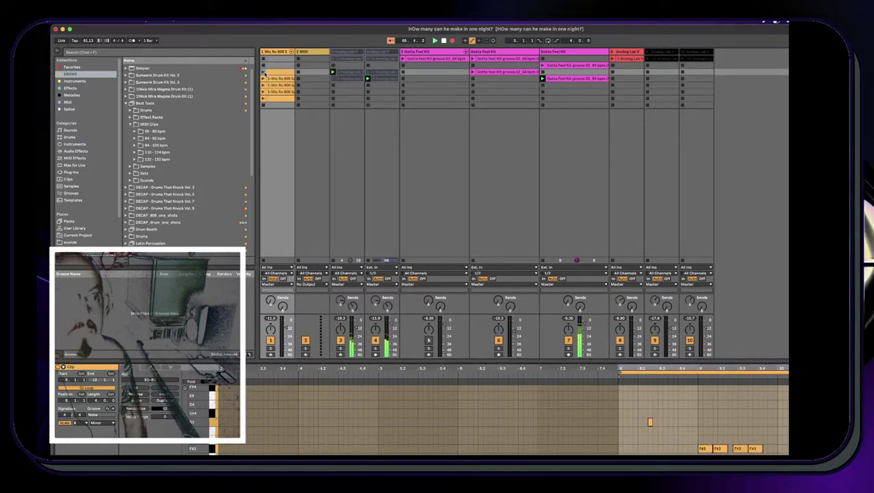
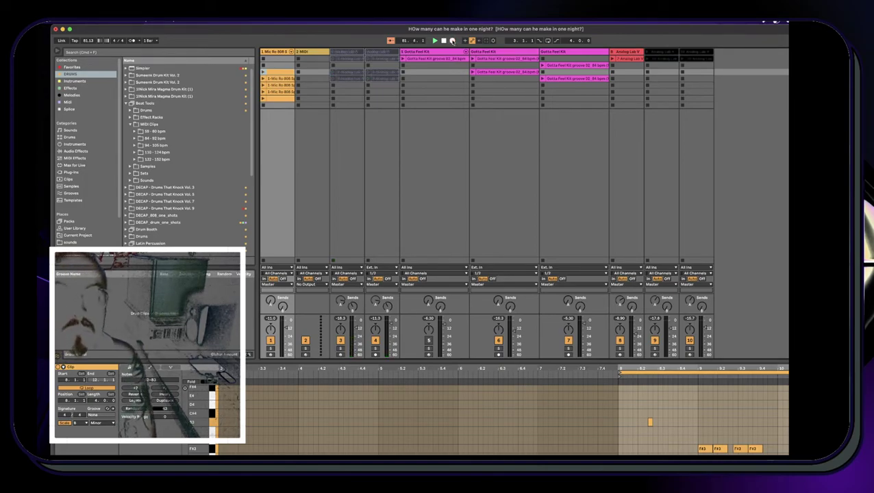
Show the whole take in the Arrangement view, re-enable arrangement playback and move the empty MIDI track after the last track
key("Tab")
left_click_drag(546, 61, 478, 63)
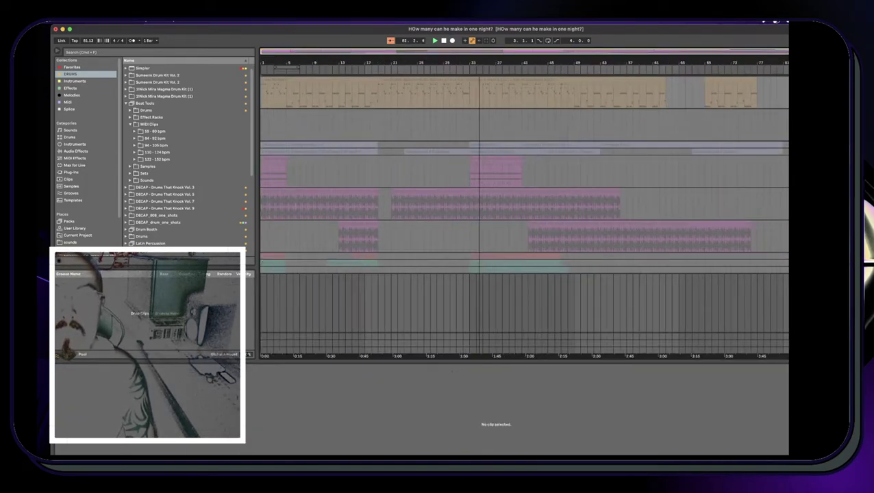
key("F10")
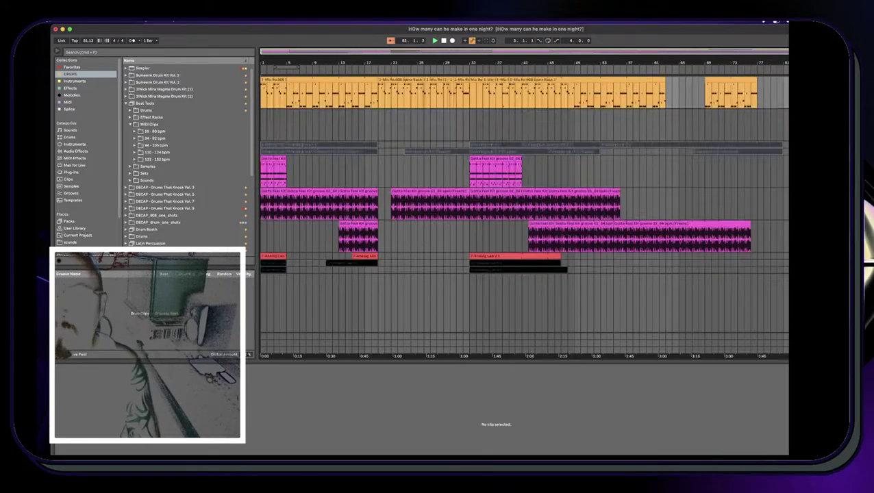
left_click(785, 125)
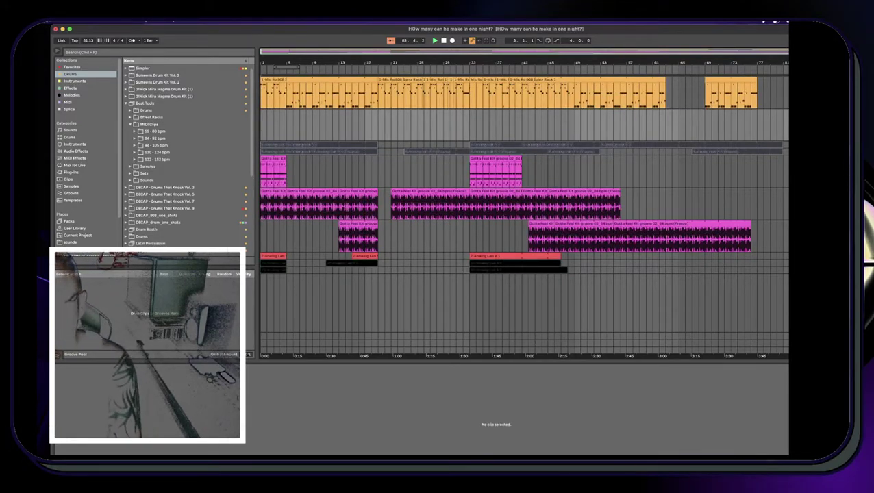
key("super+BackSpace")
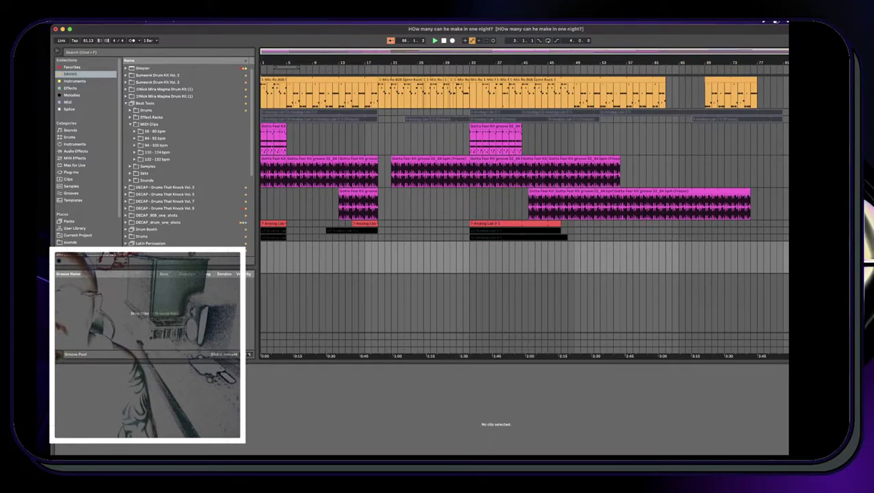
Play the arrangement from bar 1 and insert an empty audio track between melody tracks 2 and 3
left_click(786, 111)
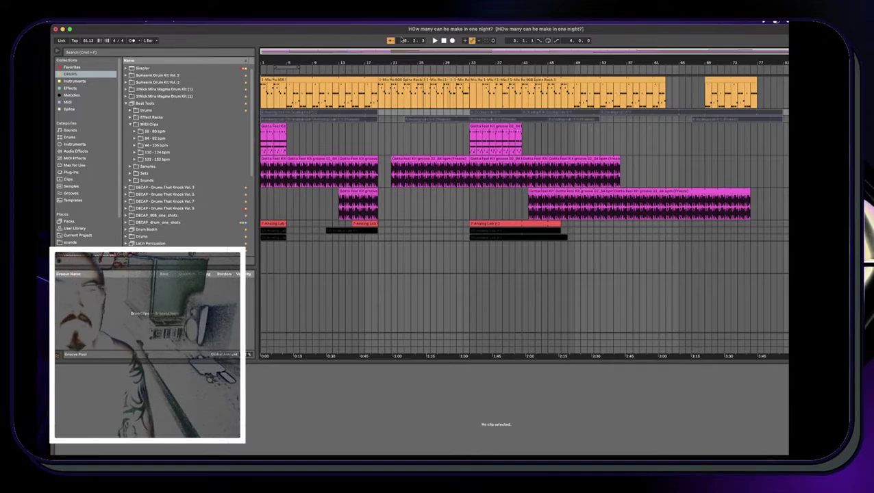
key("space")
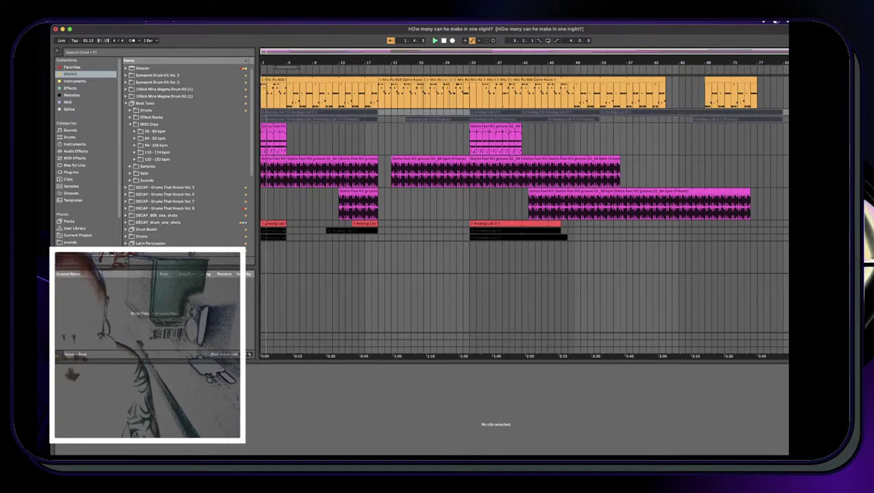
key("super+shift+t")
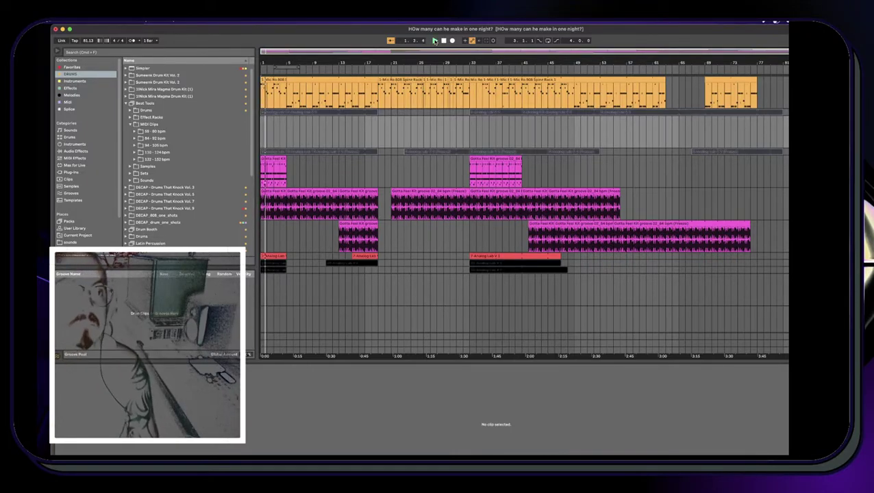
Delete the clips in bars 1 to 4 on the 808 track and on Gotta Feel Kit tracks 5 and 6
left_click(276, 80)
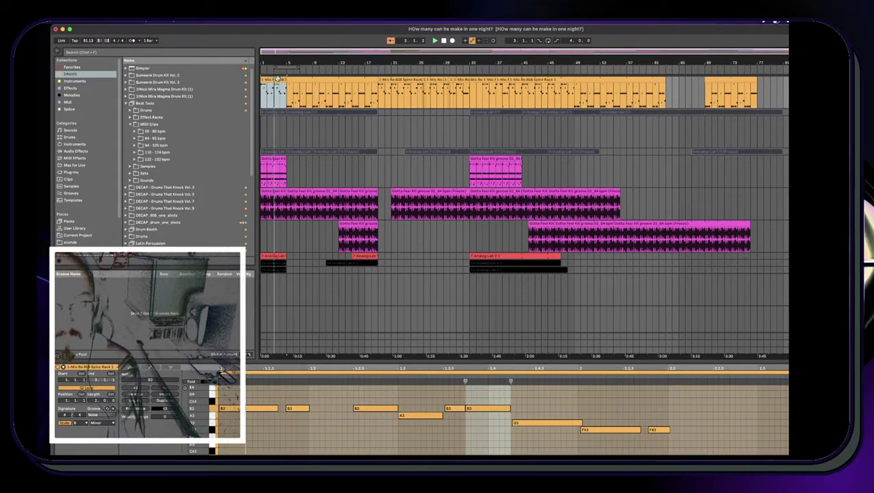
key("Delete")
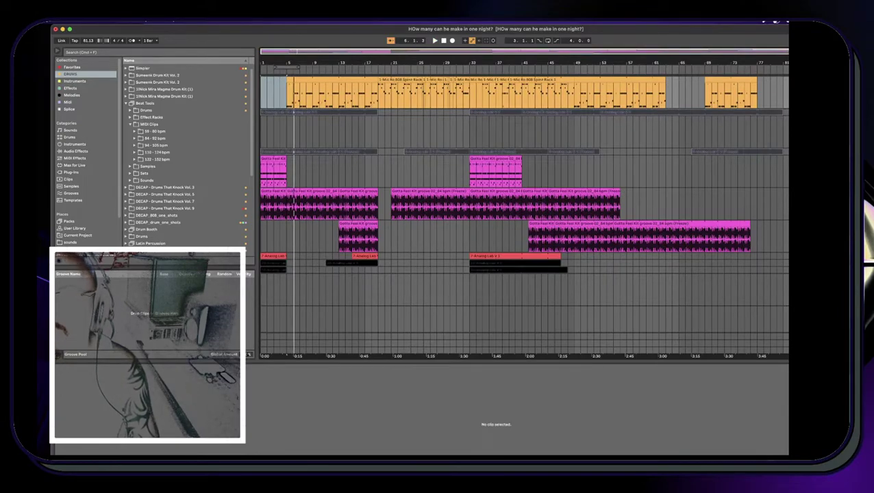
left_click(270, 159)
key("Delete")
left_click(267, 193)
key("Delete")
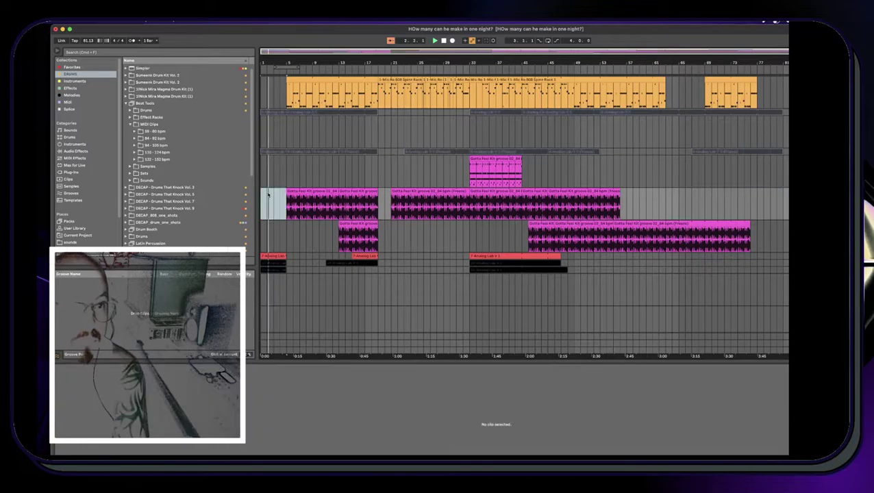
Move the opening four-bar clips on tracks 9 and 10 to bar 23 and restart playback from the beginning
scroll(288, 257, "right", 1)
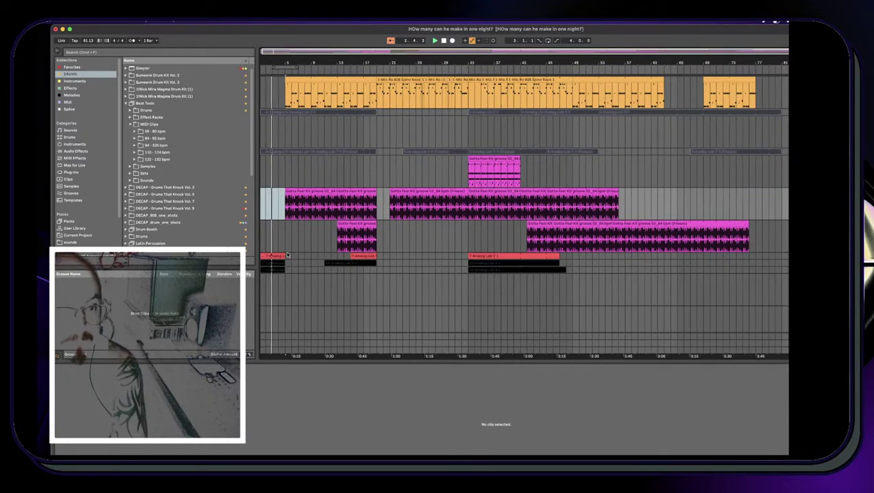
scroll(274, 254, "left", 1)
left_click_drag(298, 290, 416, 270)
double_click(281, 278)
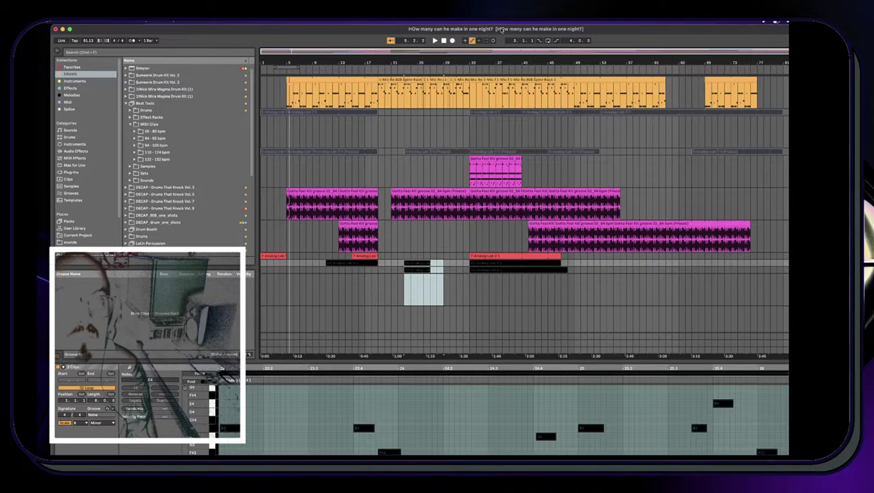
left_click(443, 42)
key("space")
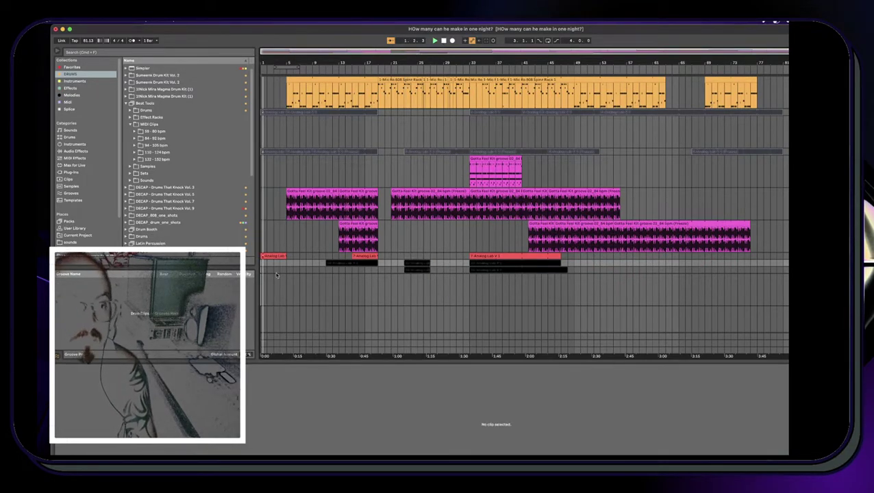
Show track 8's volume automation in the arrangement and draw a fade-in from bar 1 up to bar 5
key("Tab")
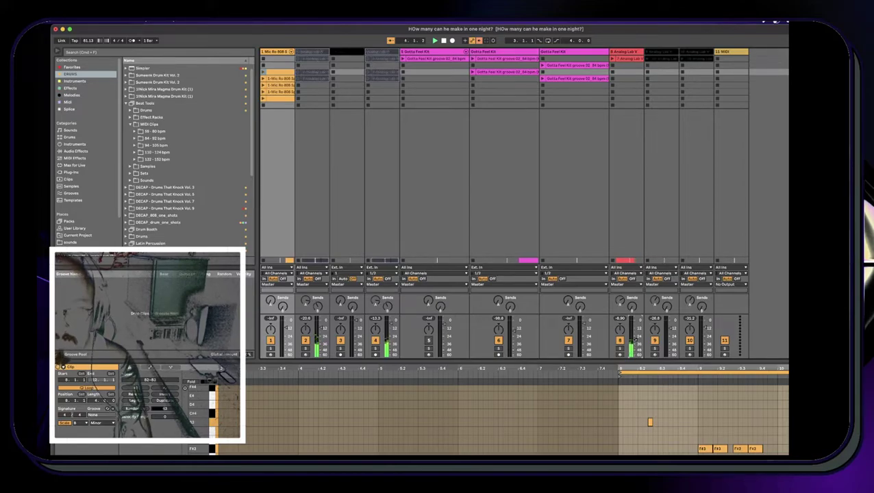
right_click(636, 339)
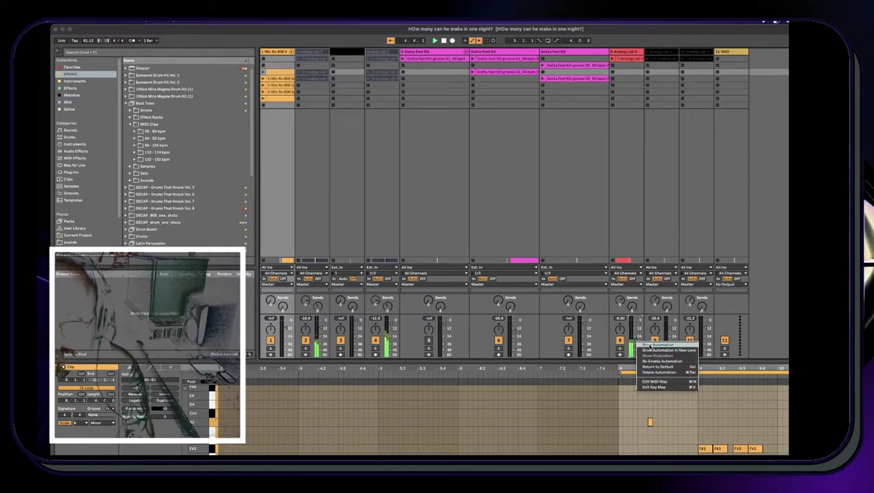
left_click(657, 345)
left_click(287, 269)
left_click_drag(262, 269, 287, 267)
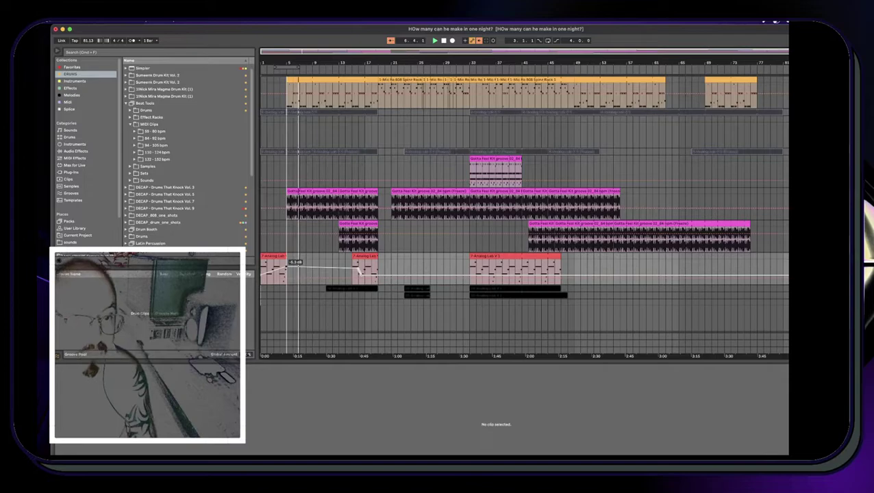
Trim track 9's first clip to start at bar 13 and shape track 8's volume with a dip near bar 16 and a fade-out over bars 33 to 47
left_click(339, 289)
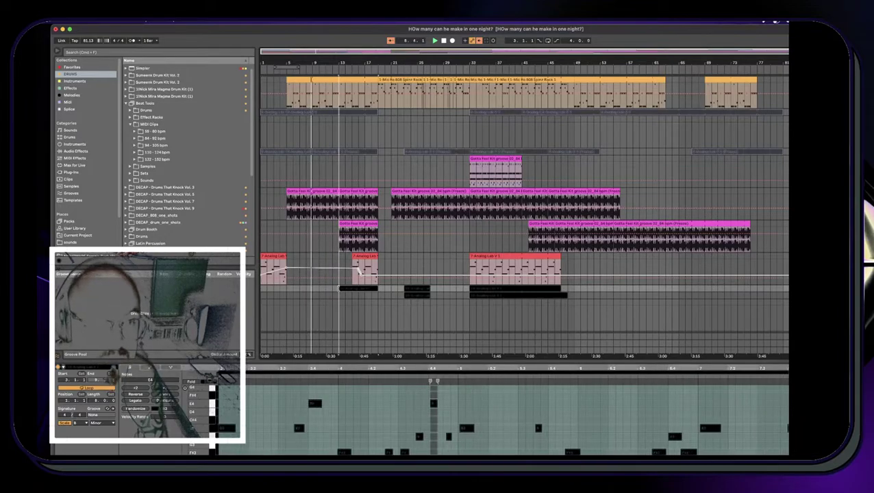
left_click(359, 271)
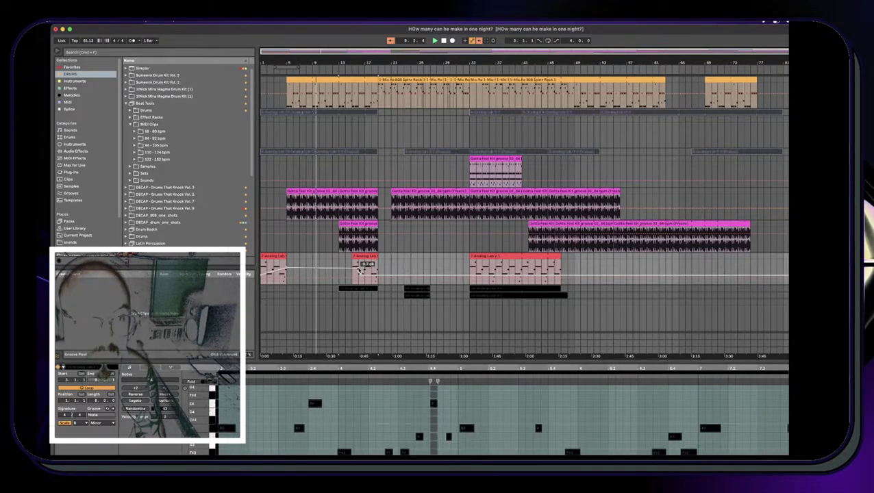
left_click(358, 271)
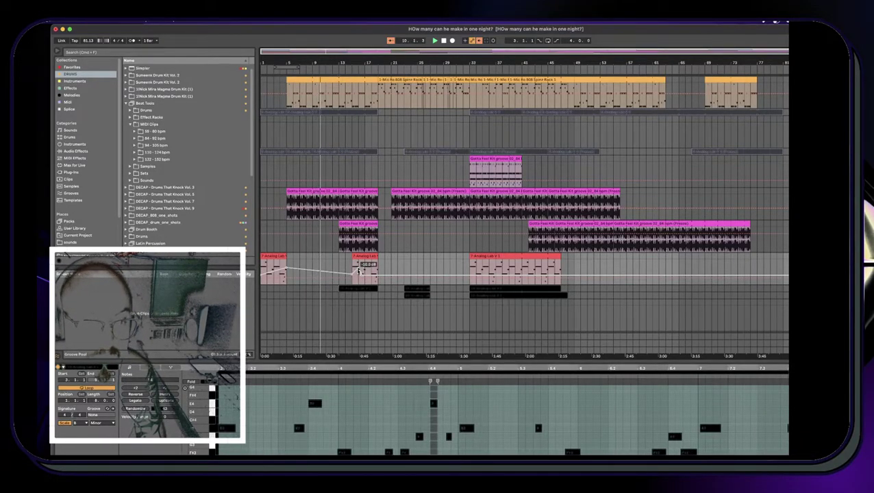
left_click_drag(358, 271, 560, 286)
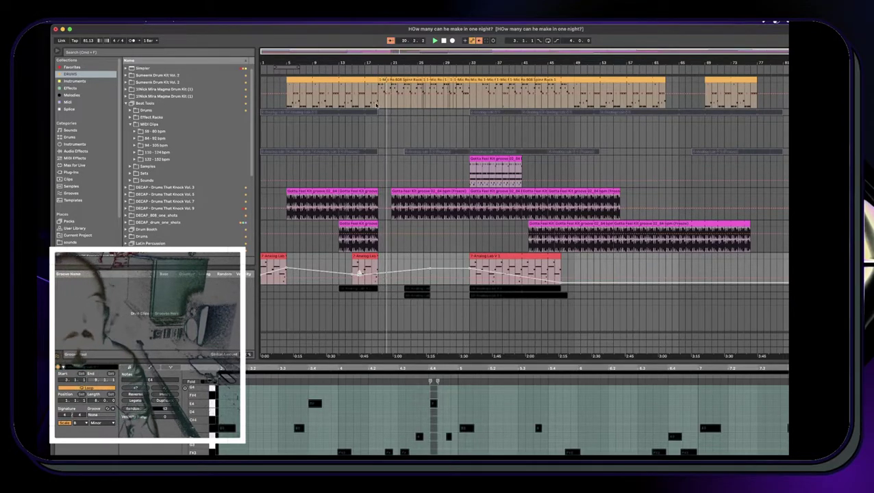
Select the 808 clip at bar 19, stop playback in the Session view and switch to OBS Studio
left_click(386, 80)
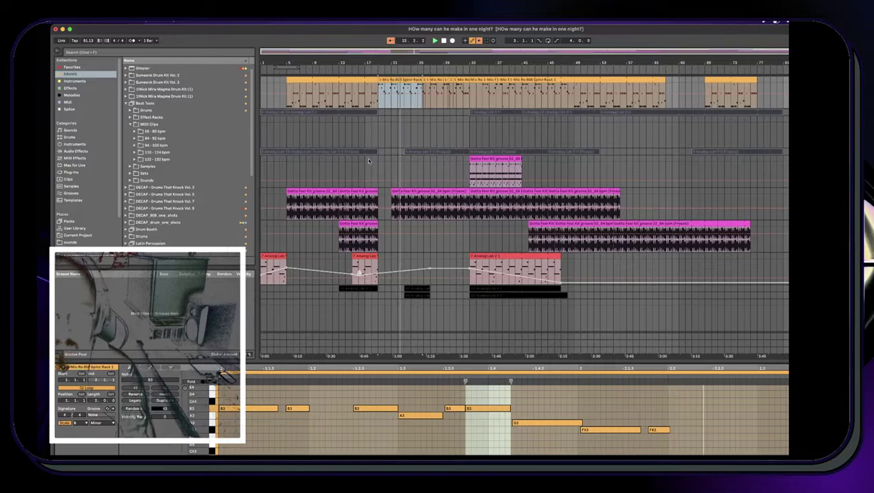
key("Tab")
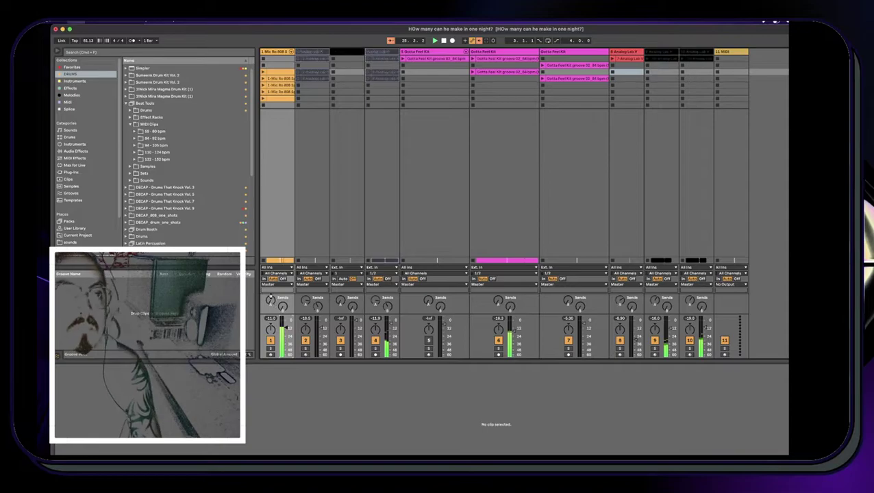
left_click(443, 41)
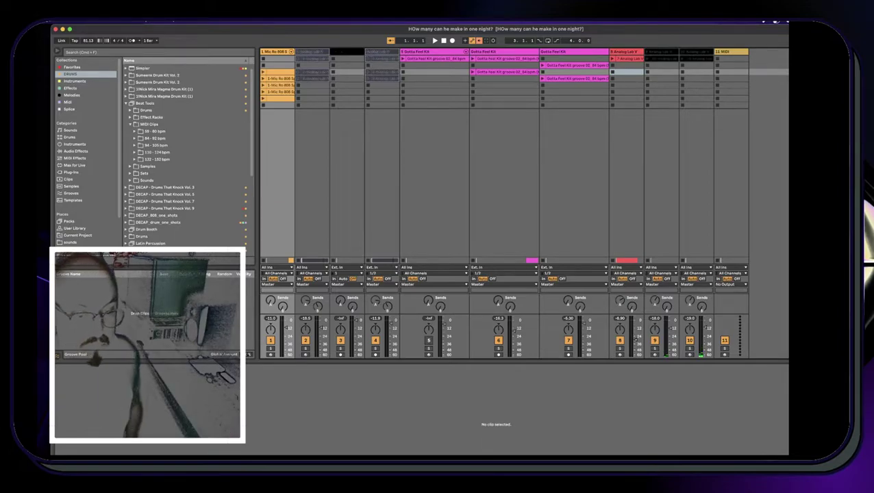
key("super+Tab")
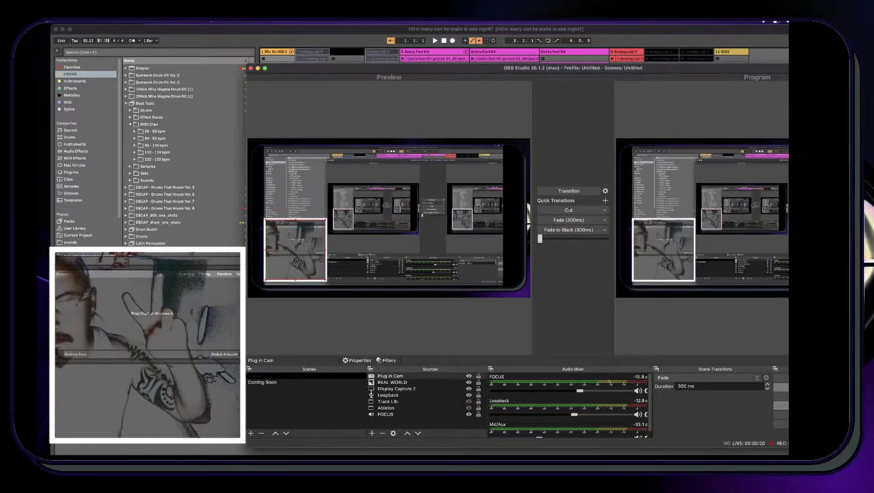